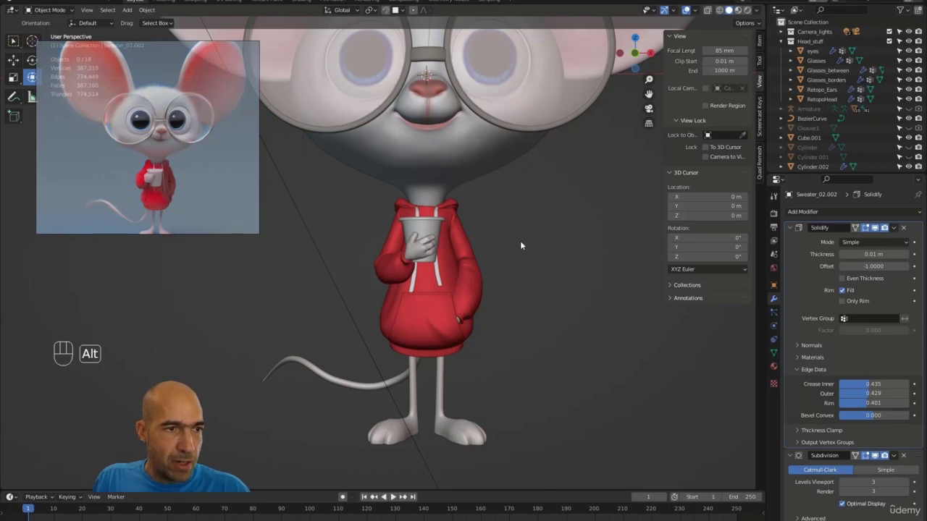
- Select the red sweater and switch it to Sculpt Mode
alt+drag(520, 241, 437, 277)
click(418, 290)
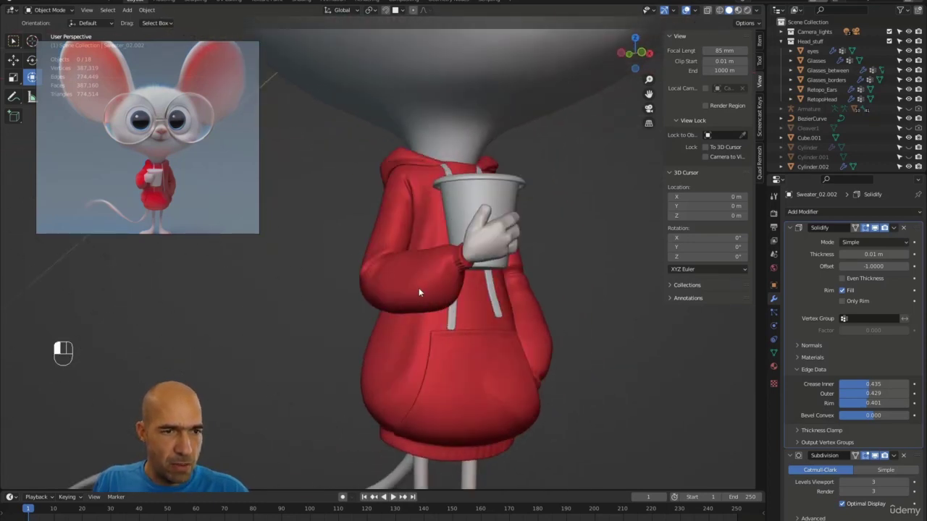
key(ctrl+Tab)
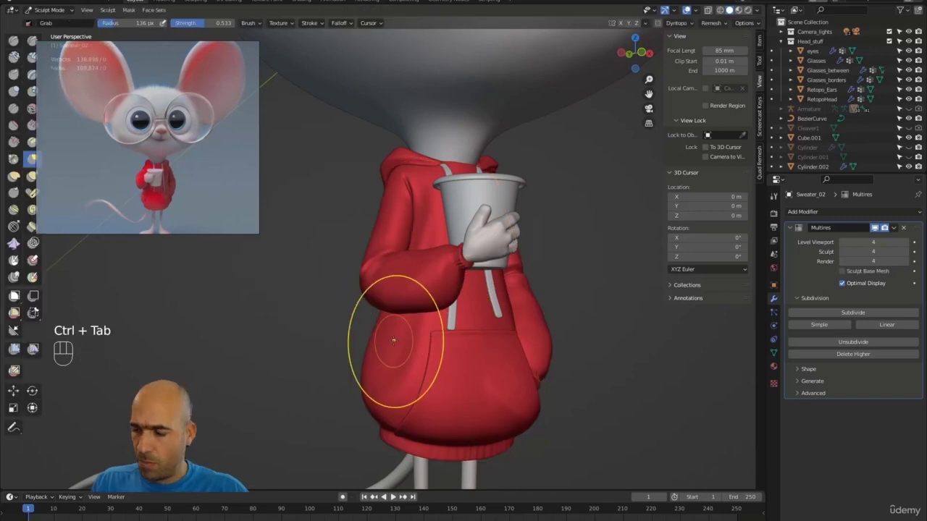
key(6)
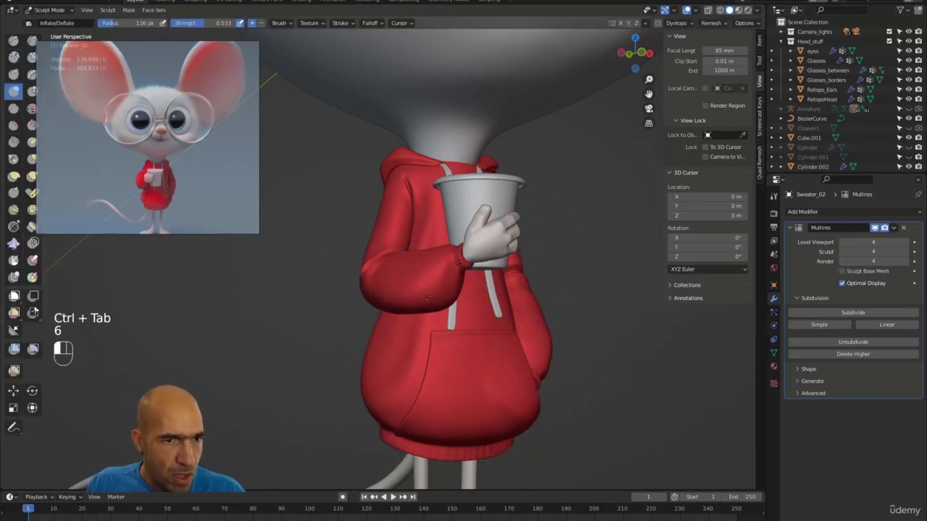
alt+drag(312, 327, 362, 323)
mouse_move(362, 323)
ctrl+alt+mouse_down()
mouse_move(340, 362)
mouse_move(352, 310)
ctrl+alt+mouse_up()
key(ctrl+z)
key(ctrl+z)
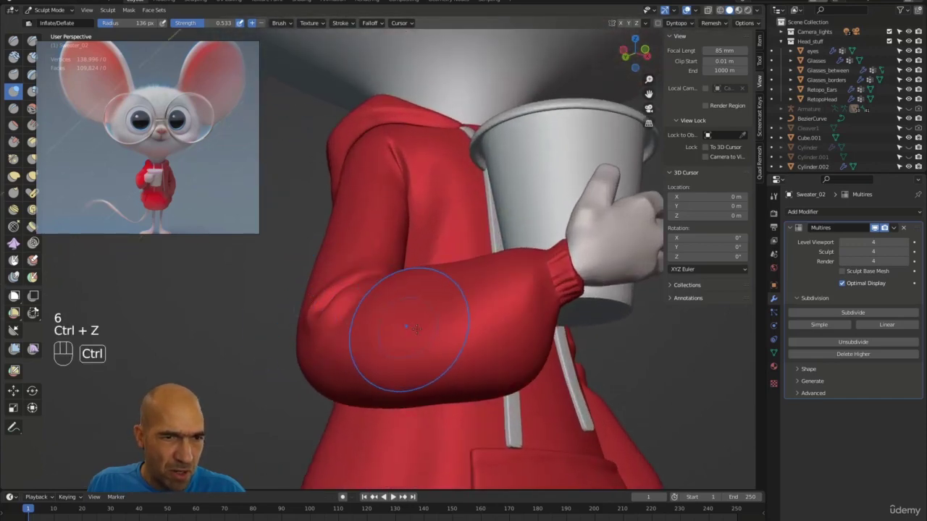
- Reshape the underside of the bent arm's sleeve using the Grab brush with a 184 px radius
alt+drag(619, 355, 586, 372)
key(ctrl+Tab)
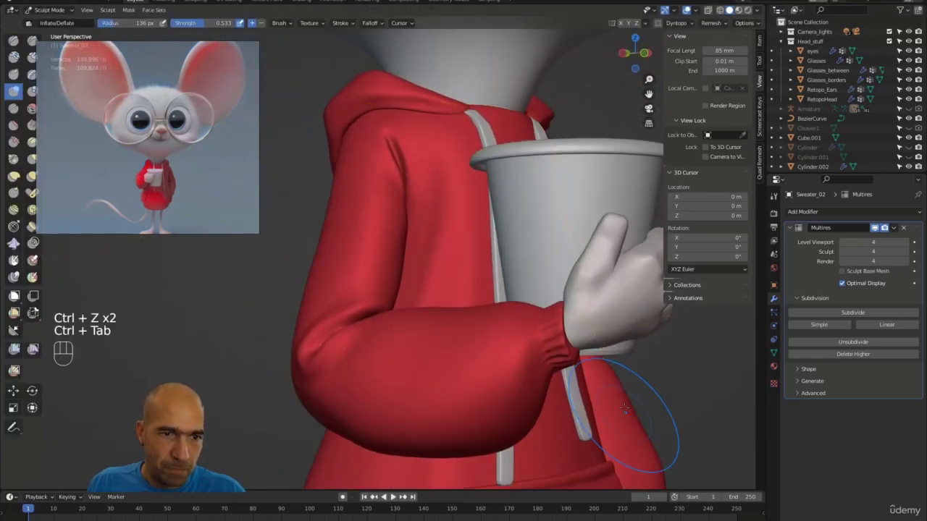
shift+middle_drag(600, 383, 585, 290)
key(g)
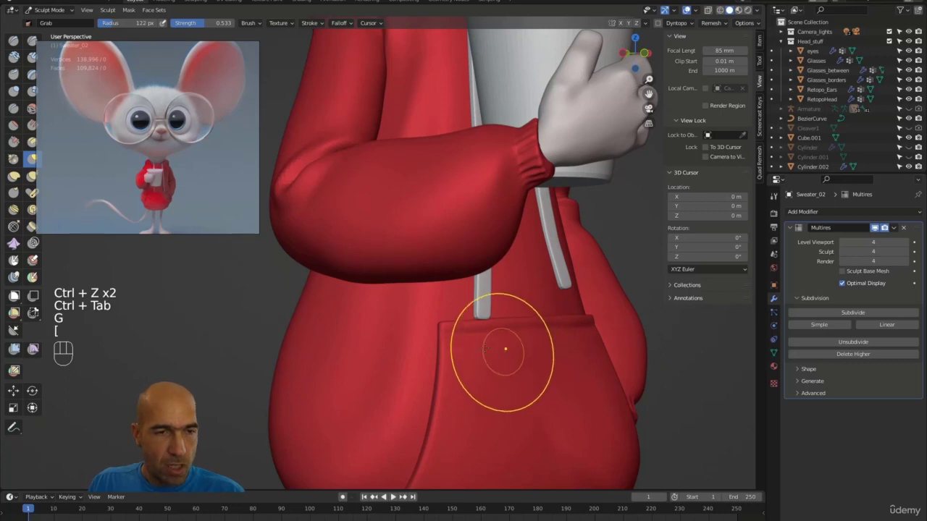
key(bracketleft)
key(bracketright)
key(bracketright)
key(bracketright)
key(bracketright)
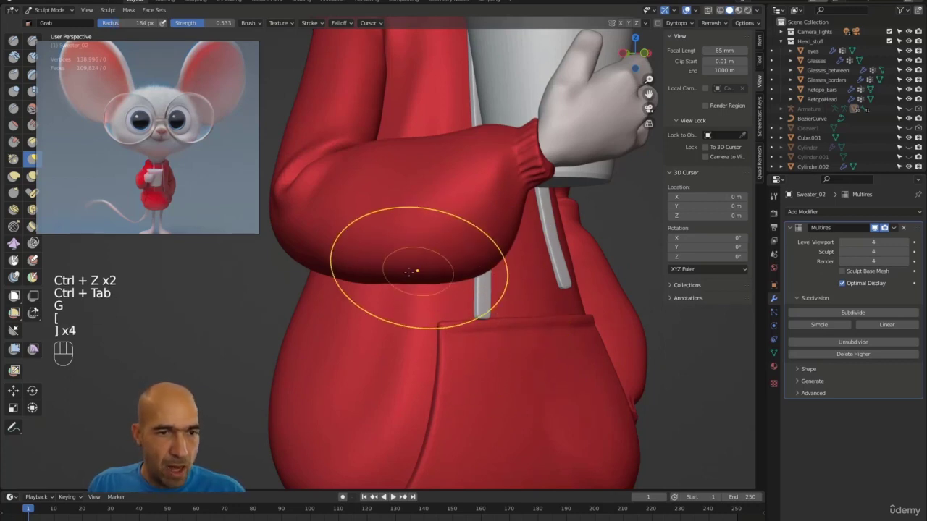
alt+drag(417, 279, 325, 296)
drag(438, 267, 435, 267)
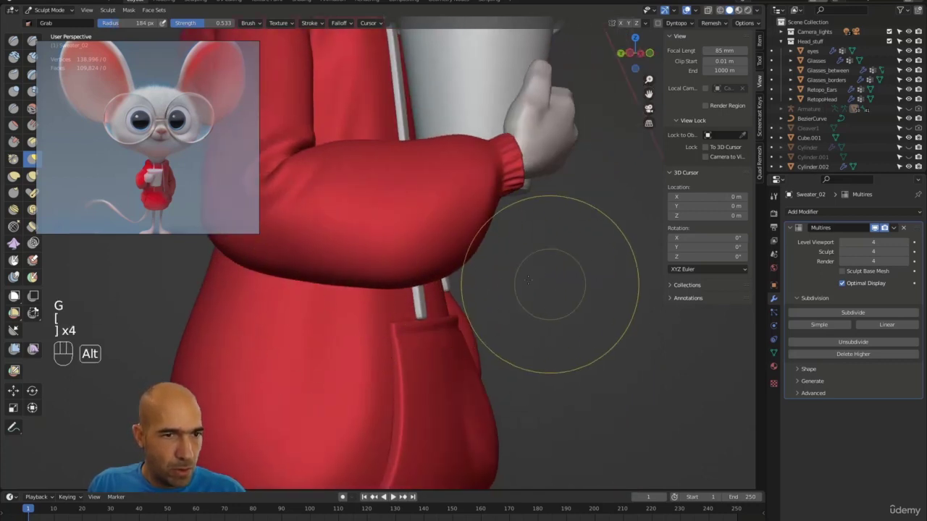
- Refine the bent forearm sleeve's silhouette from several angles with short Grab strokes
alt+drag(548, 283, 476, 269)
drag(475, 268, 444, 267)
alt+drag(463, 270, 414, 255)
drag(438, 253, 437, 250)
alt+drag(437, 249, 484, 291)
drag(464, 278, 446, 272)
alt+drag(333, 281, 389, 298)
drag(495, 221, 500, 224)
- Reshape the sleeve cuff around the wrist of the cup-holding hand using the Grab brush with a 107 px radius
ctrl+alt+drag(582, 226, 507, 260)
alt+shift+drag(507, 261, 519, 338)
alt+drag(519, 337, 499, 312)
mouse_move(500, 313)
alt+shift+mouse_down()
mouse_move(535, 344)
mouse_move(539, 377)
mouse_move(521, 406)
mouse_move(507, 331)
mouse_move(421, 328)
mouse_move(508, 316)
mouse_move(502, 341)
mouse_move(556, 365)
mouse_move(563, 351)
alt+shift+mouse_up()
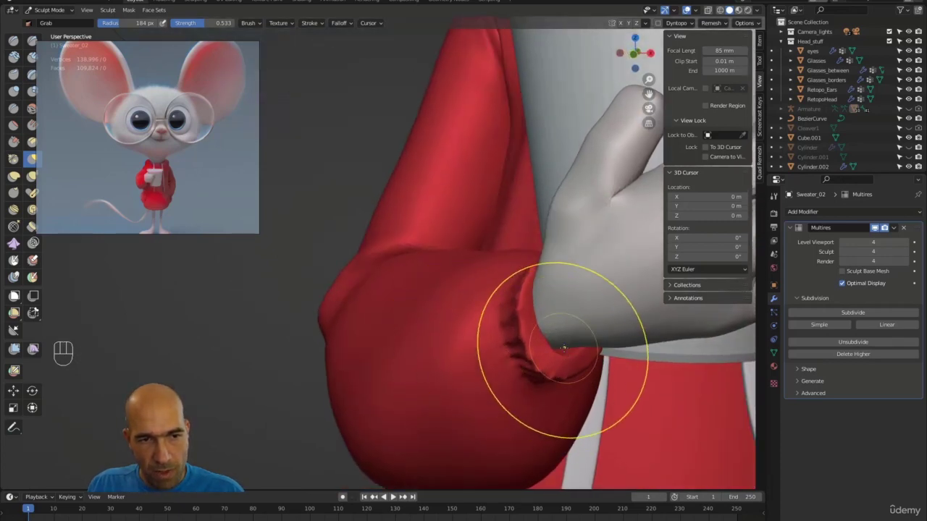
key(bracketleft)
key(bracketleft)
key(bracketleft)
key(bracketleft)
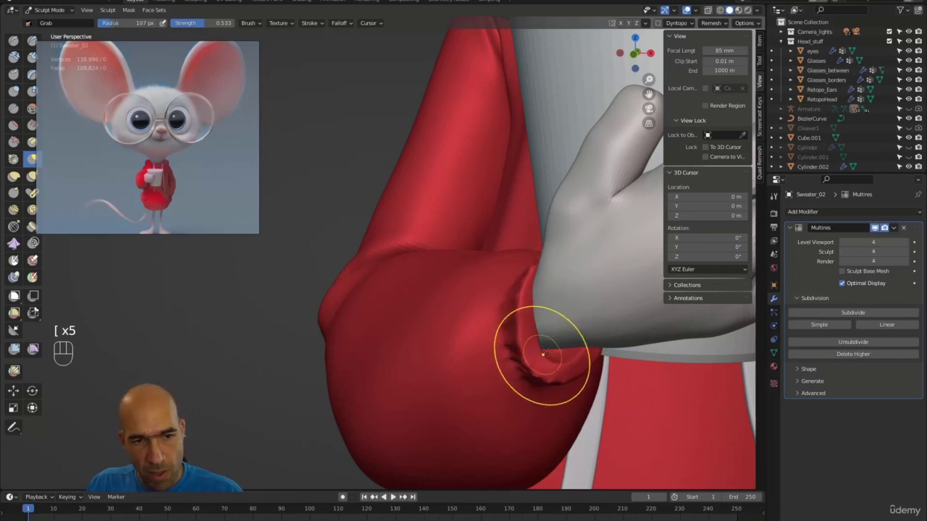
alt+drag(611, 395, 593, 385)
ctrl+alt+drag(592, 386, 602, 416)
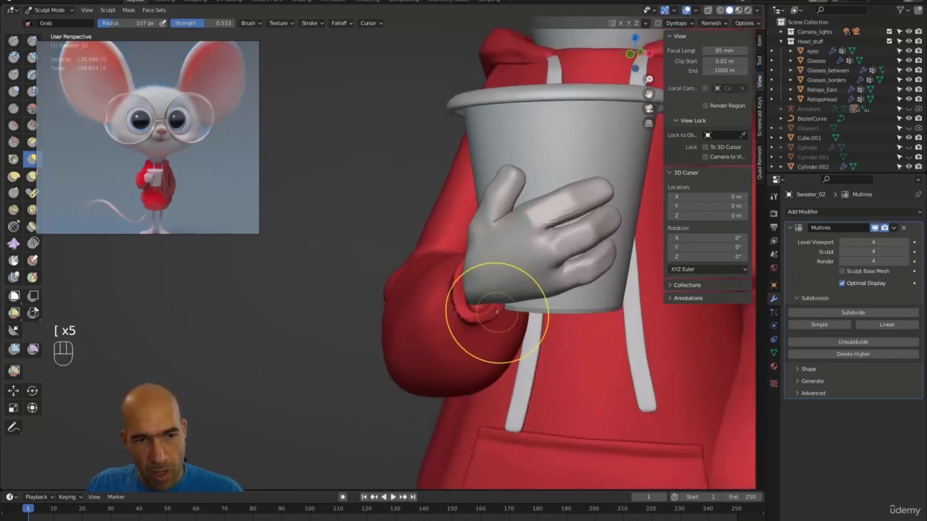
alt+drag(459, 313, 383, 289)
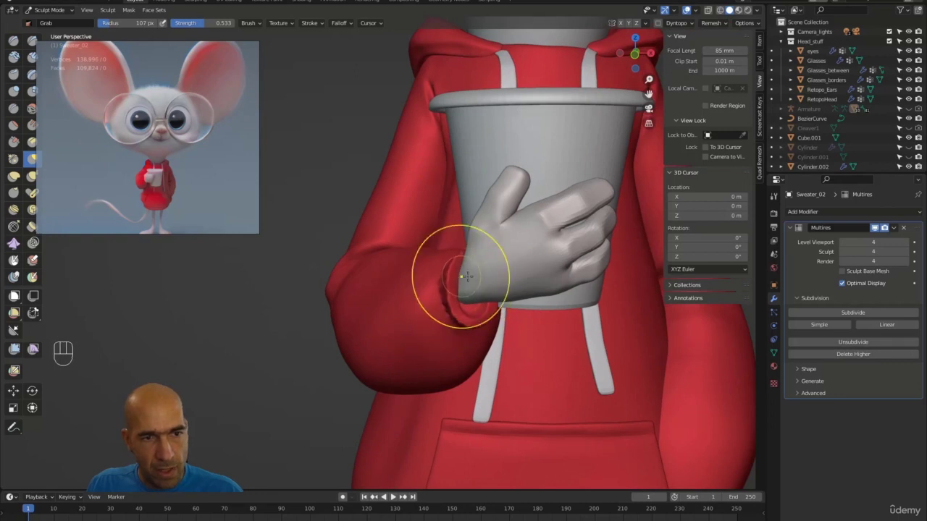
alt+drag(467, 277, 464, 296)
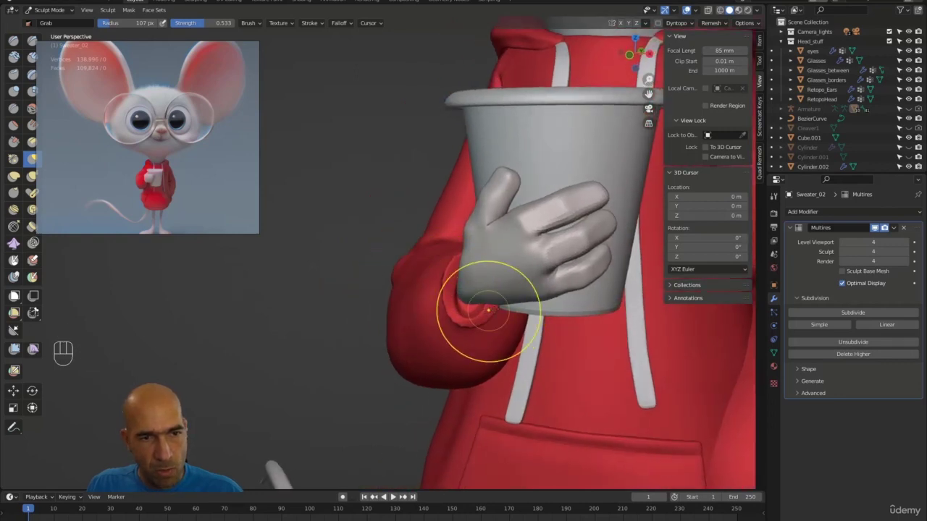
mouse_move(379, 341)
alt+mouse_down()
mouse_move(507, 263)
mouse_move(332, 256)
mouse_move(369, 234)
mouse_move(389, 275)
alt+mouse_up()
- Switch sculpting to the hand holding the cup and smooth its fingers and knuckles
key(alt+q)
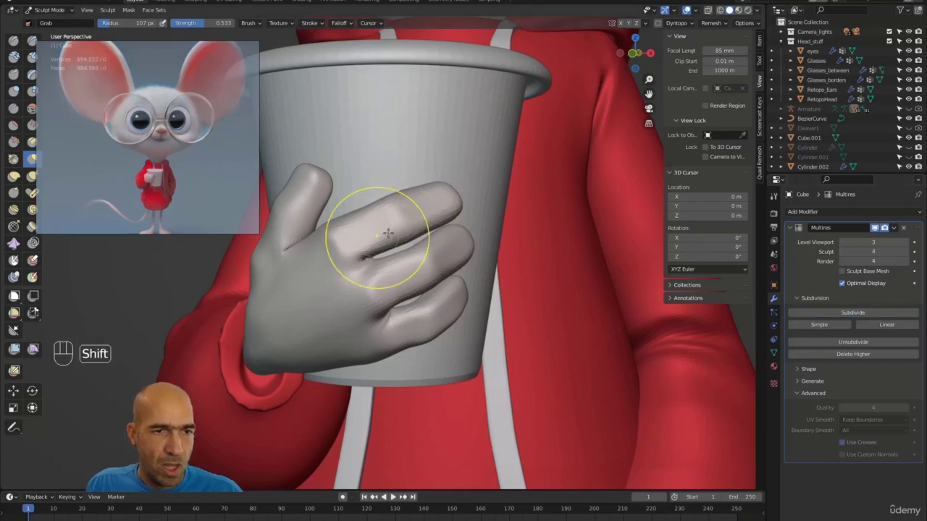
mouse_move(380, 236)
shift+mouse_down()
mouse_move(437, 263)
mouse_move(376, 293)
mouse_move(372, 346)
mouse_move(334, 345)
mouse_move(330, 266)
shift+mouse_up()
middle_drag(249, 323, 342, 290)
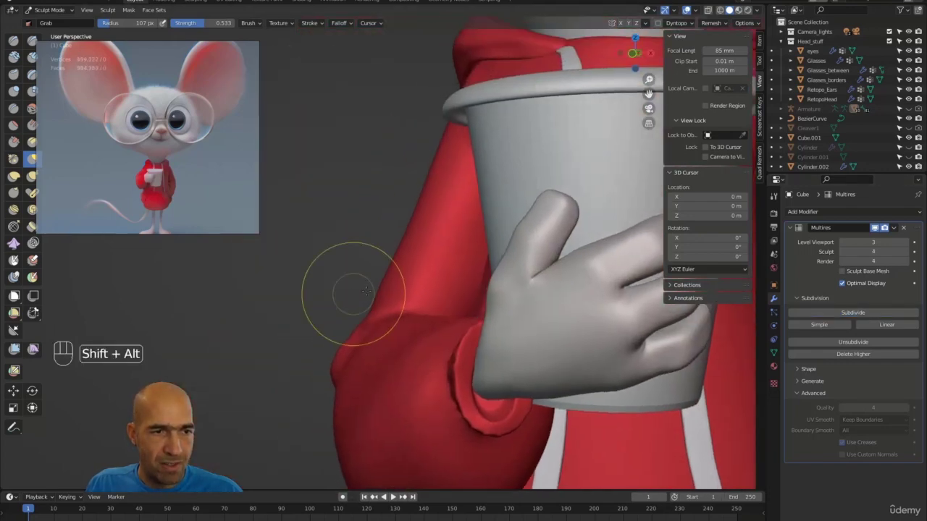
middle_drag(506, 276, 431, 234)
mouse_move(376, 278)
middle_down()
mouse_move(404, 279)
mouse_move(402, 291)
mouse_move(371, 289)
mouse_move(390, 308)
mouse_move(419, 300)
middle_up()
shift+drag(397, 286, 394, 294)
mouse_move(395, 255)
ctrl+middle_down()
mouse_move(380, 250)
mouse_move(463, 228)
ctrl+middle_up()
shift+drag(536, 175, 534, 155)
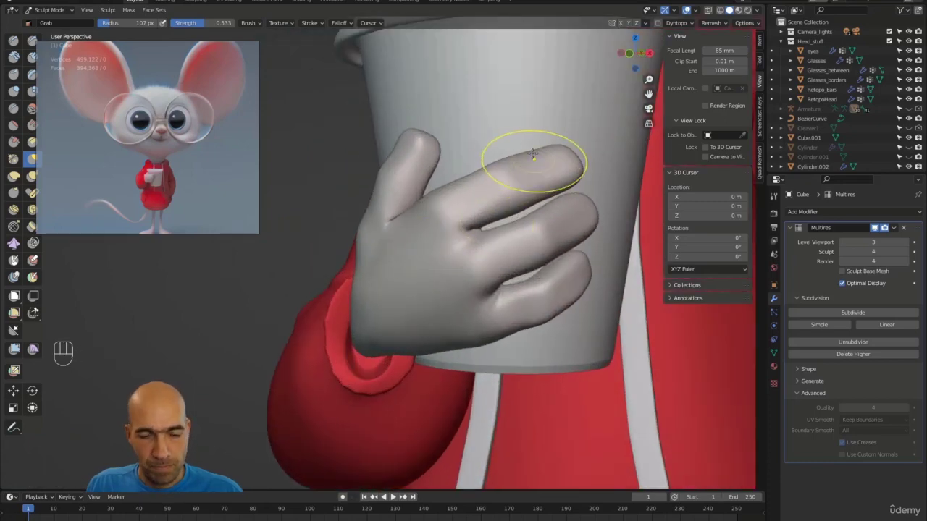
- Adjust the shape of the fingers wrapped around the cup with the Grab brush
key(g)
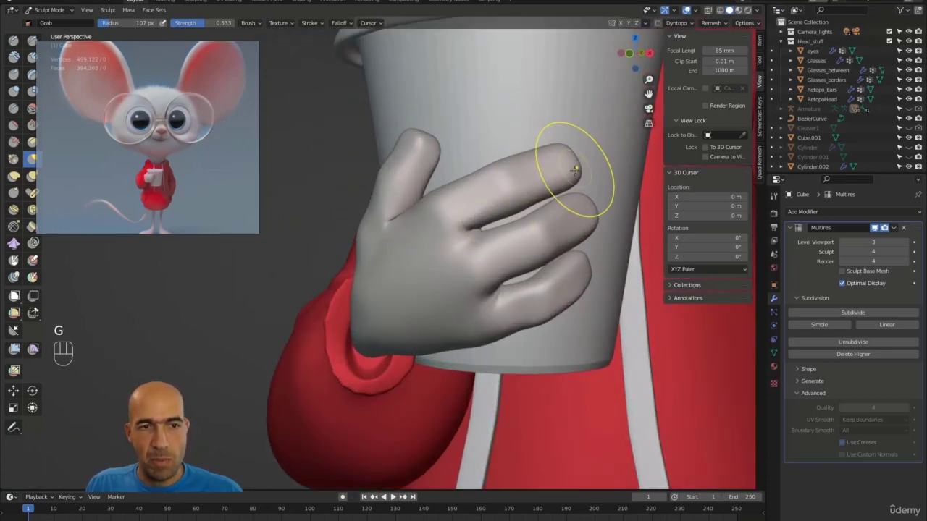
middle_drag(567, 186, 580, 207)
mouse_move(601, 241)
alt+middle_down()
mouse_move(625, 244)
mouse_move(531, 277)
alt+middle_up()
drag(480, 279, 475, 288)
middle_drag(476, 287, 478, 287)
mouse_move(534, 269)
middle_down()
mouse_move(524, 270)
mouse_move(543, 262)
mouse_move(524, 241)
mouse_move(534, 269)
mouse_move(543, 213)
mouse_move(510, 186)
middle_up()
- Set the Inflate/Deflate brush radius to 161 px, test it on the gap between the lower fingers, and undo the stroke
key(6)
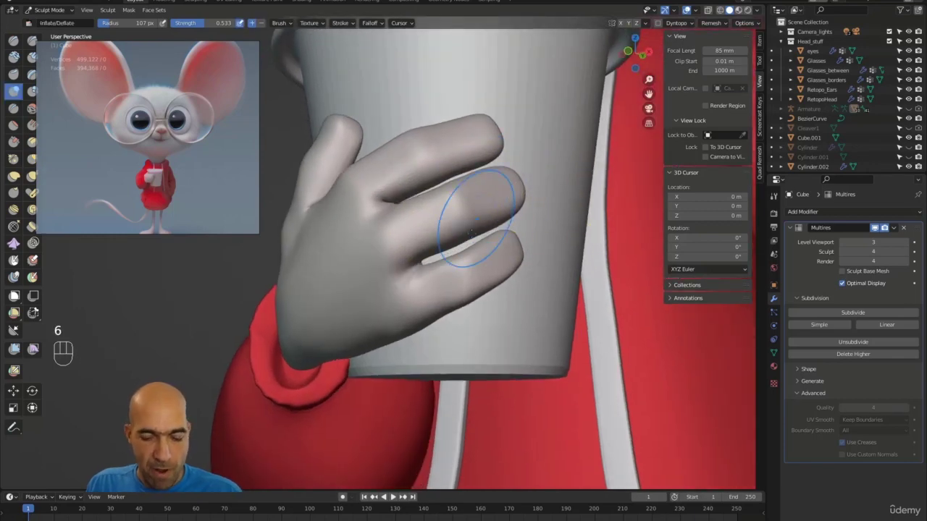
key(bracketright)
key(bracketright)
key(bracketright)
key(bracketright)
drag(473, 241, 423, 263)
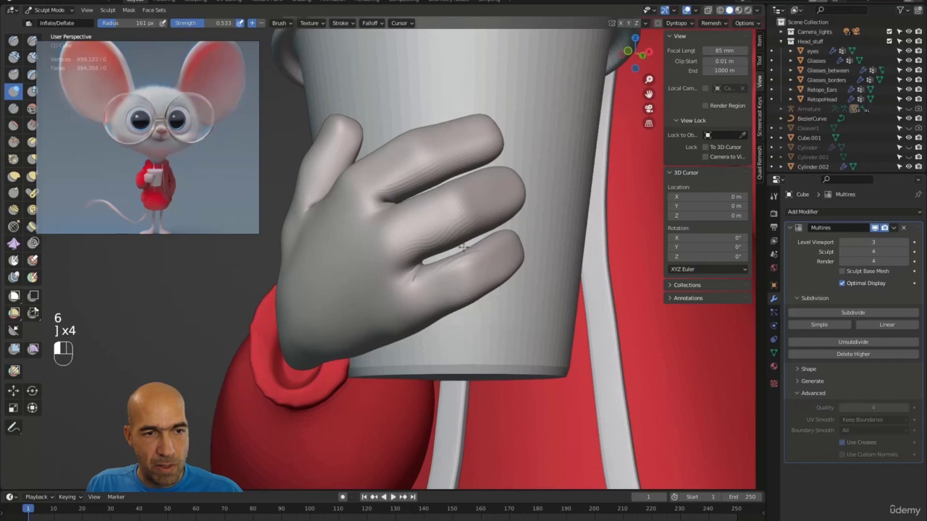
key(ctrl+z)
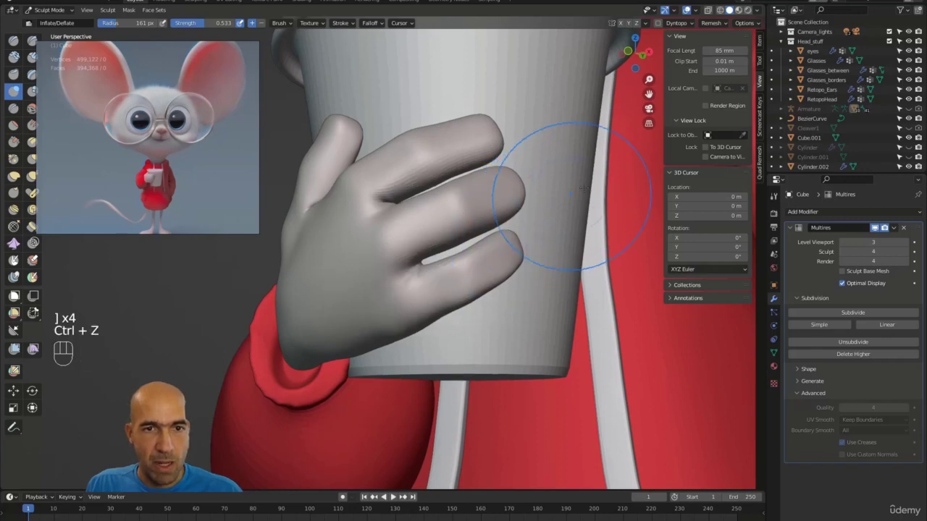
- Show the active brush settings and inflate the lower fingers to close the gap between them, undoing the last excess stroke
click(760, 61)
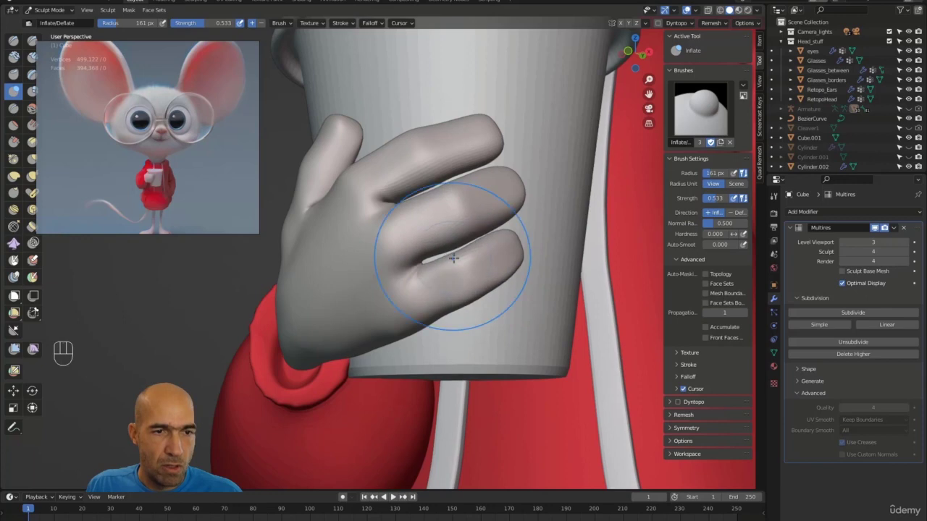
drag(403, 279, 400, 215)
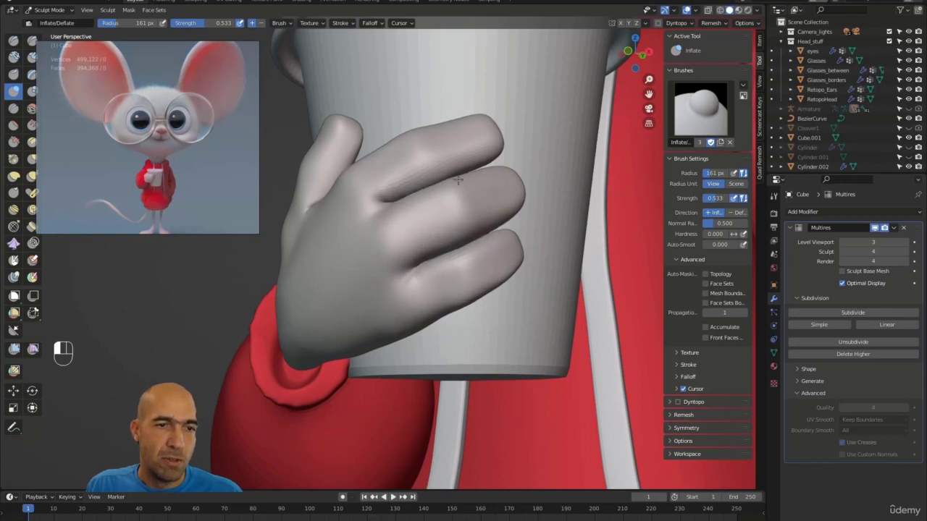
drag(458, 180, 449, 192)
mouse_move(490, 179)
alt+middle_down()
mouse_move(517, 181)
mouse_move(507, 163)
alt+middle_up()
key(ctrl+z)
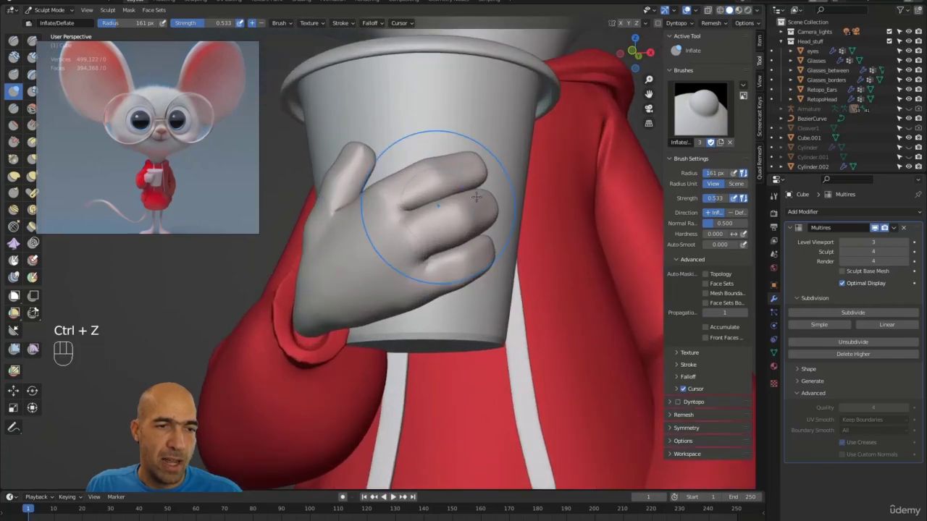
alt+middle_drag(477, 197, 603, 288)
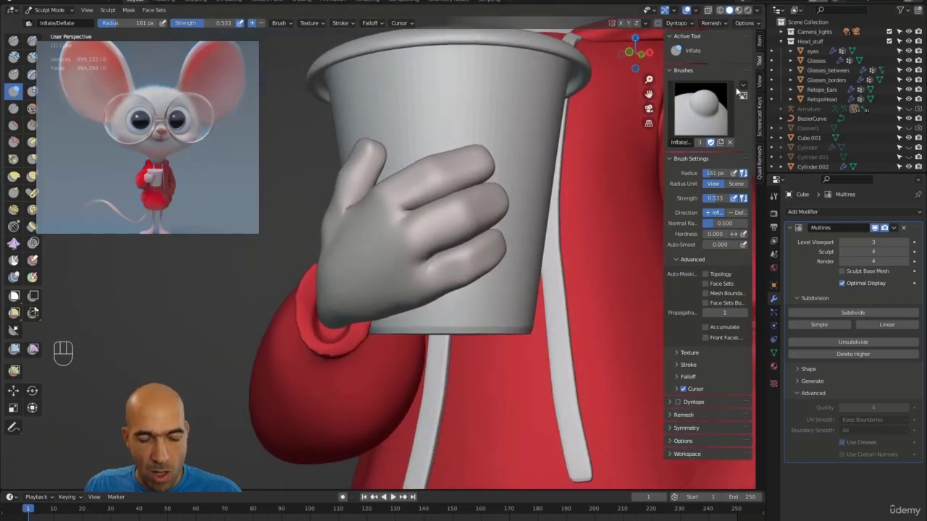
- Show the Inflate/Deflate brush settings in the Properties editor and expand its advanced auto-masking options
key(n)
key(n)
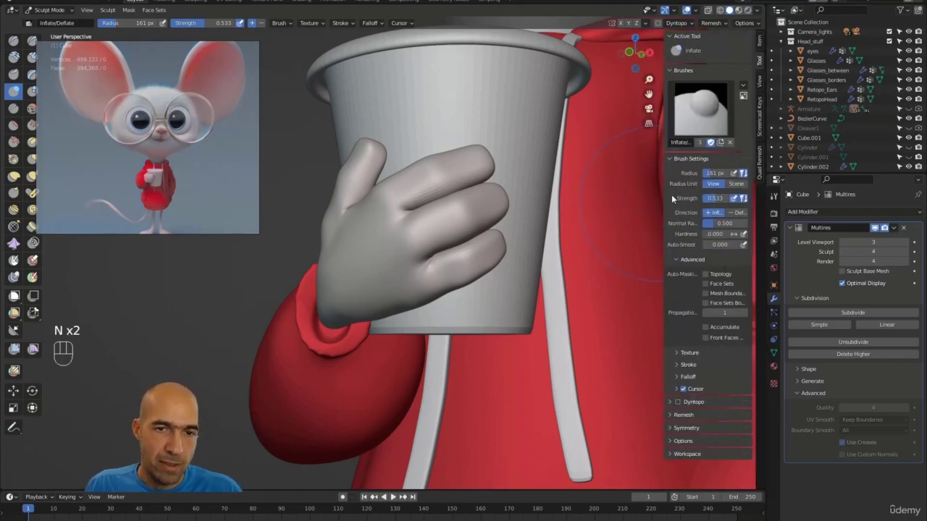
click(774, 196)
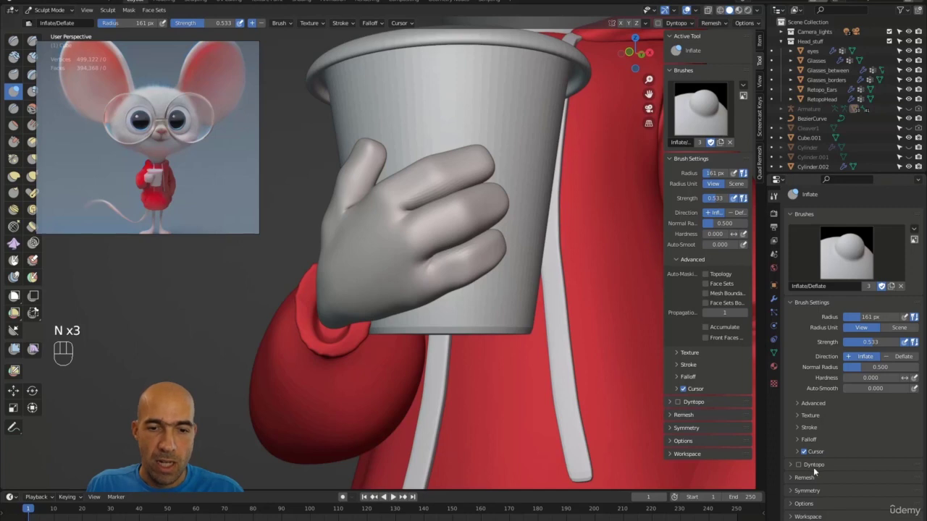
click(813, 404)
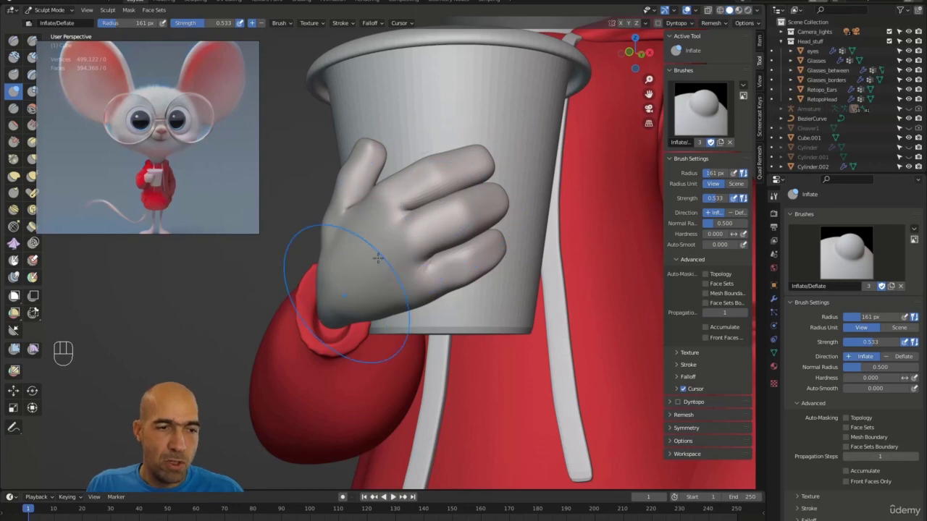
- Reshape the fingers around the cup using the Grab brush with a 93 px radius
key(g)
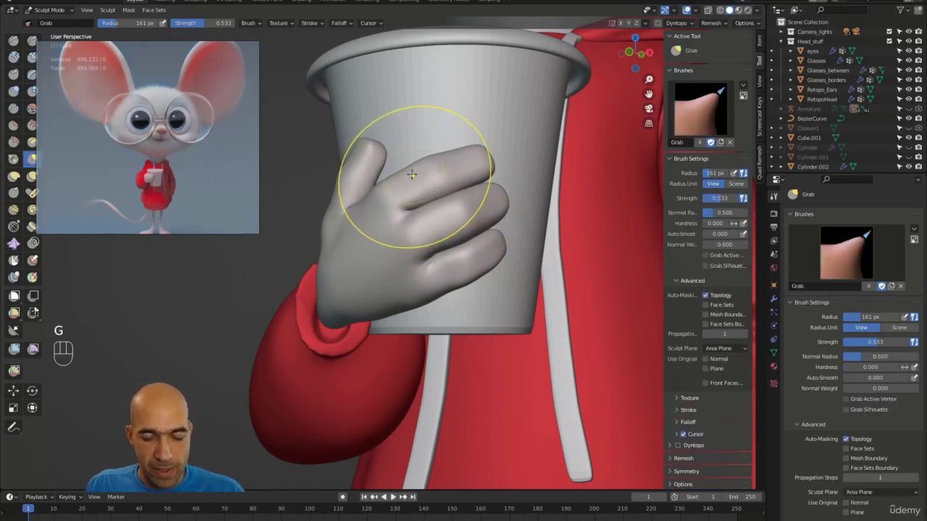
key(bracketleft)
key(bracketleft)
key(bracketleft)
key(bracketleft)
key(bracketleft)
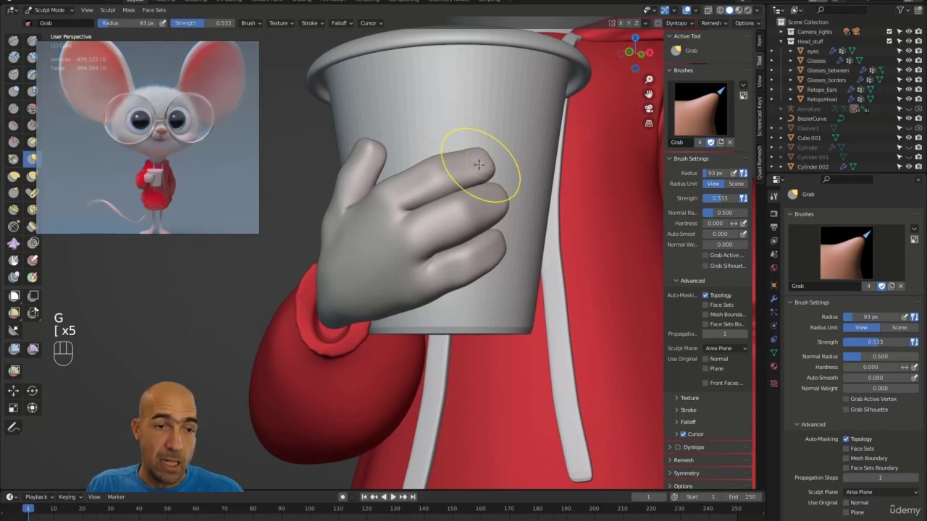
mouse_move(479, 165)
middle_down()
mouse_move(497, 161)
mouse_move(488, 161)
mouse_move(493, 146)
mouse_move(487, 158)
middle_up()
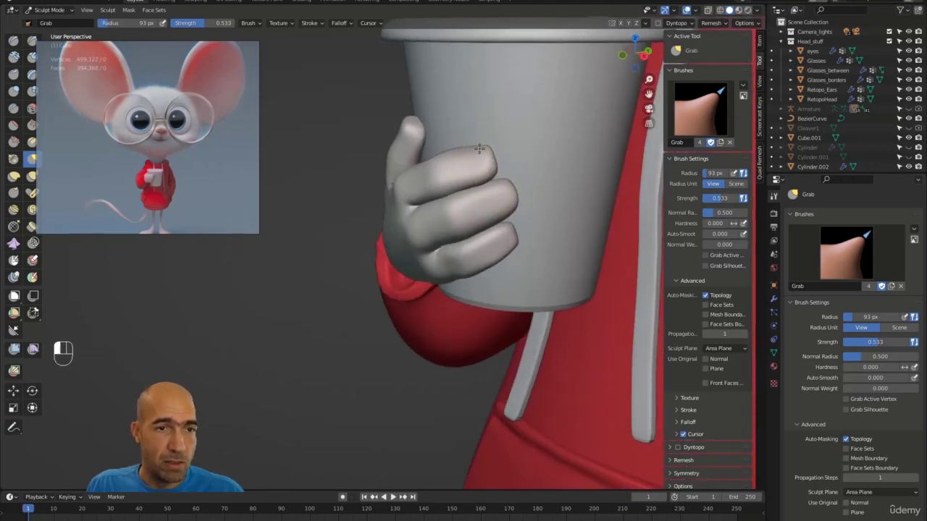
mouse_move(479, 149)
middle_down()
mouse_move(467, 167)
mouse_move(451, 161)
mouse_move(405, 185)
middle_up()
drag(261, 249, 254, 264)
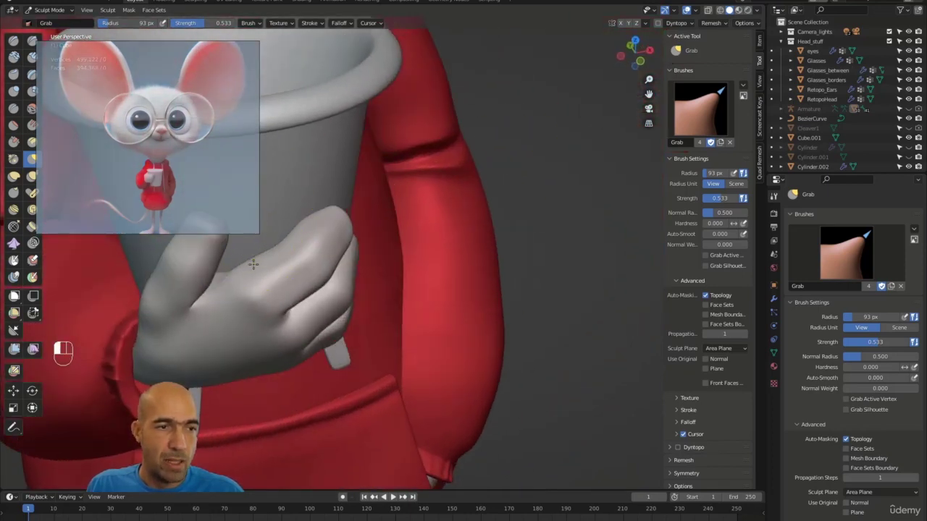
- Nudge the web between the thumb and index finger with the Grab brush
mouse_move(358, 214)
alt+middle_down()
mouse_move(392, 167)
mouse_move(413, 165)
alt+middle_up()
mouse_move(290, 212)
alt+shift+middle_down()
mouse_move(503, 166)
mouse_move(533, 172)
alt+shift+middle_up()
drag(548, 177, 544, 181)
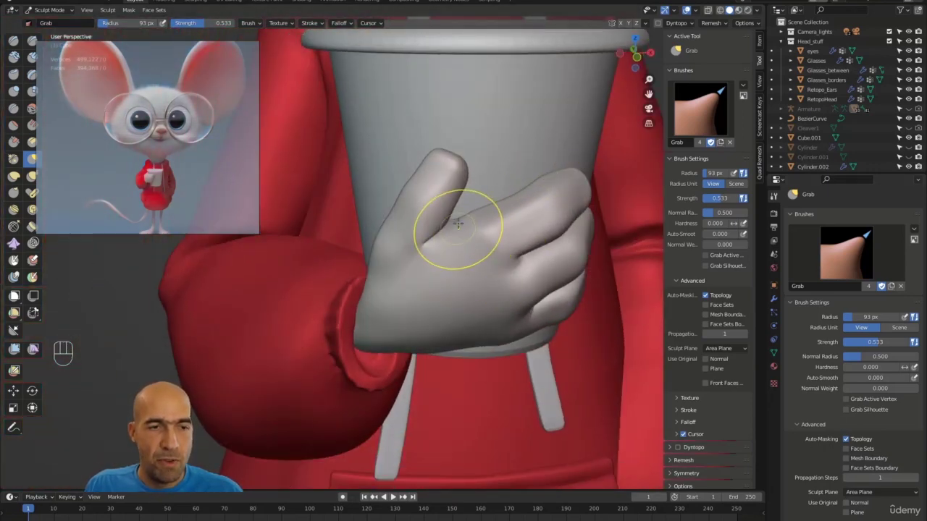
alt+middle_drag(481, 190, 420, 199)
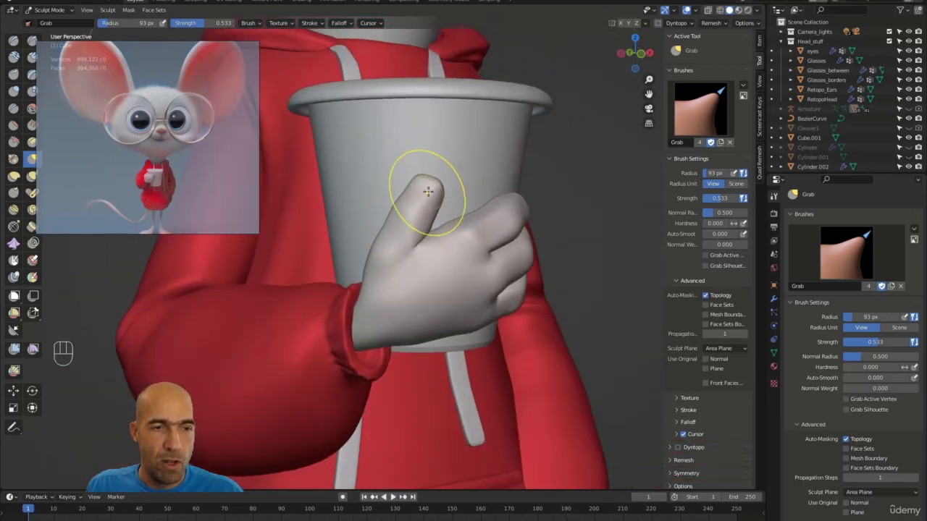
alt+middle_drag(539, 182, 520, 185)
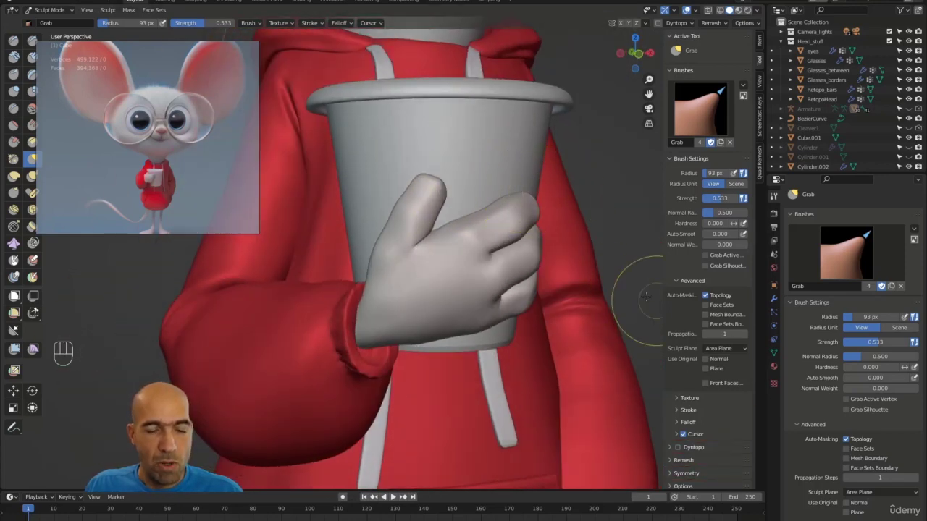
- Adjust and smooth the little finger where it wraps around the cup
alt+middle_drag(461, 256, 511, 224)
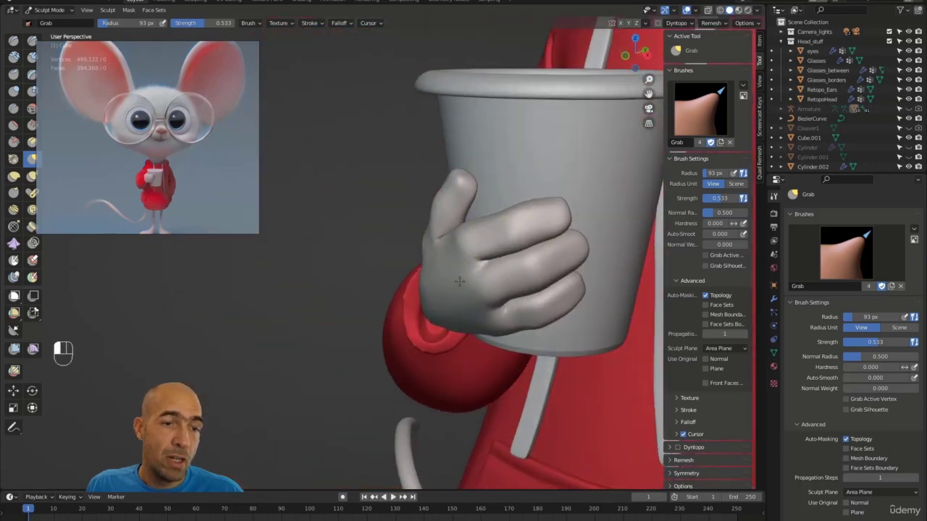
alt+drag(545, 343, 555, 306)
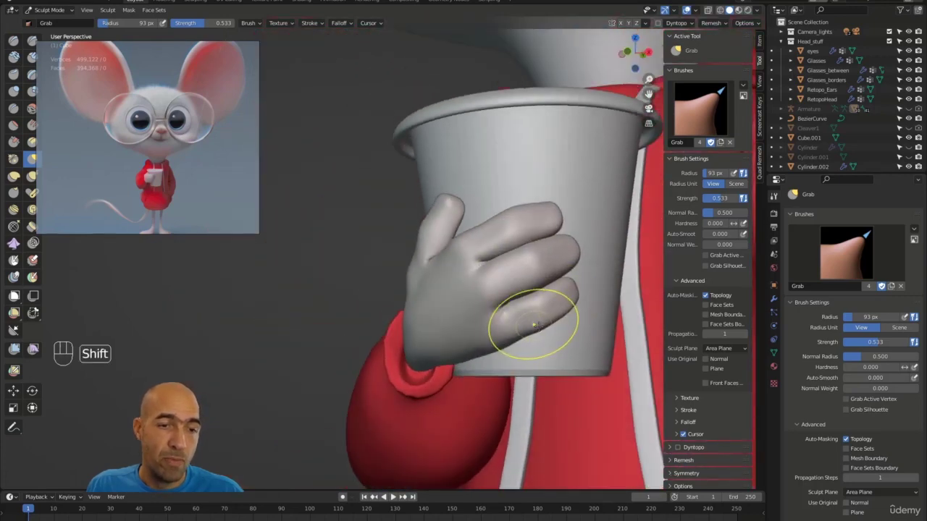
alt+shift+drag(615, 333, 521, 271)
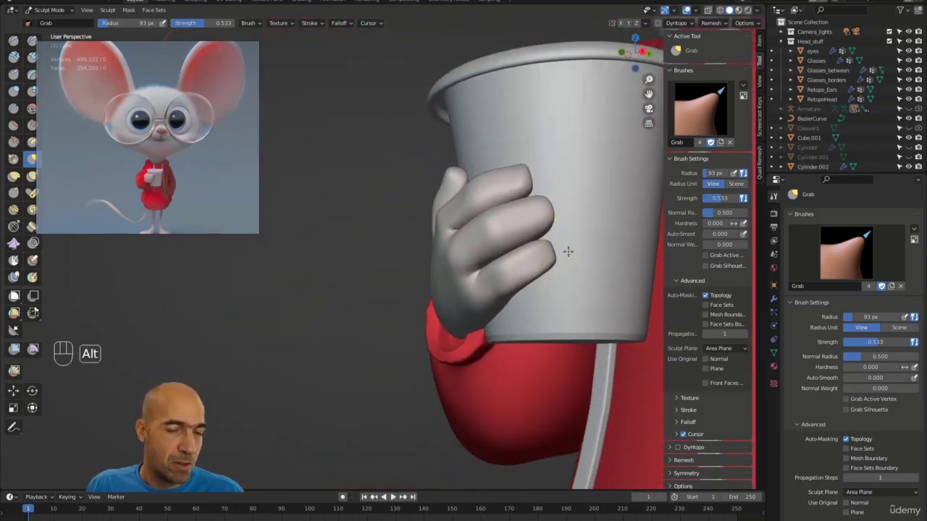
alt+drag(567, 250, 554, 266)
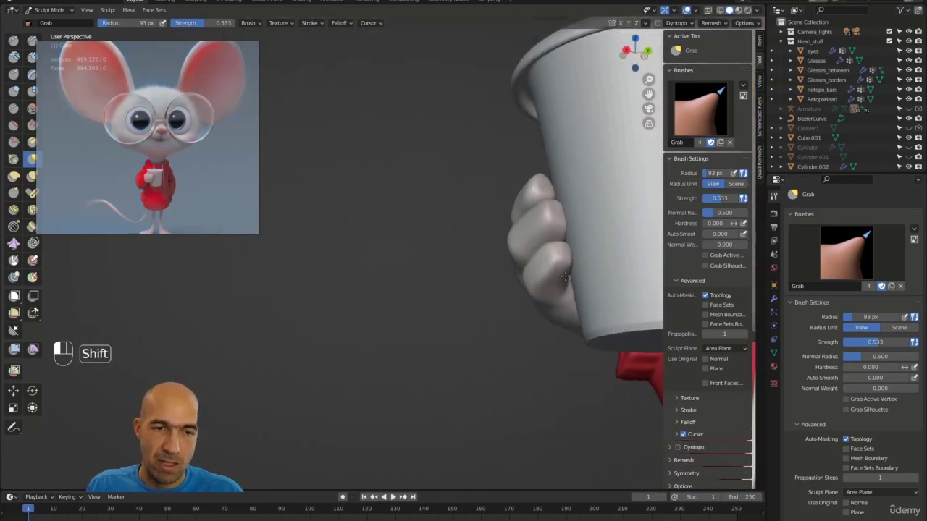
ctrl+alt+drag(504, 335, 473, 291)
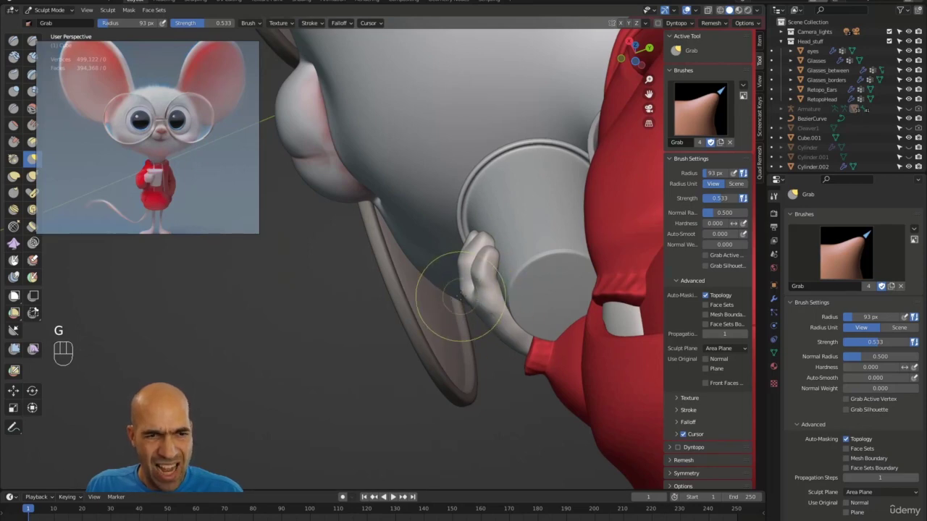
- Refine and smooth the curled lower fingers from the underside of the cup
alt+drag(471, 290, 506, 279)
mouse_move(506, 279)
alt+mouse_down()
mouse_move(484, 279)
mouse_move(495, 291)
alt+mouse_up()
alt+shift+drag(495, 291, 529, 336)
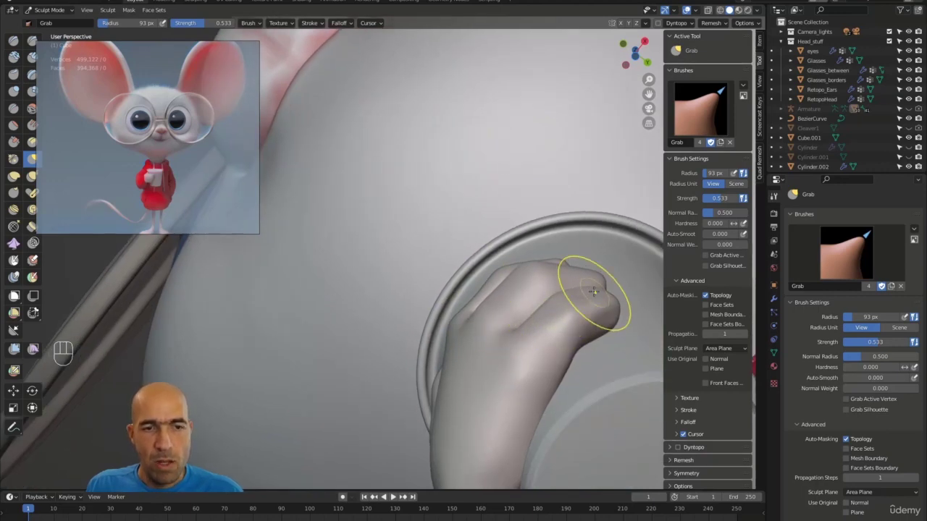
key(shift)
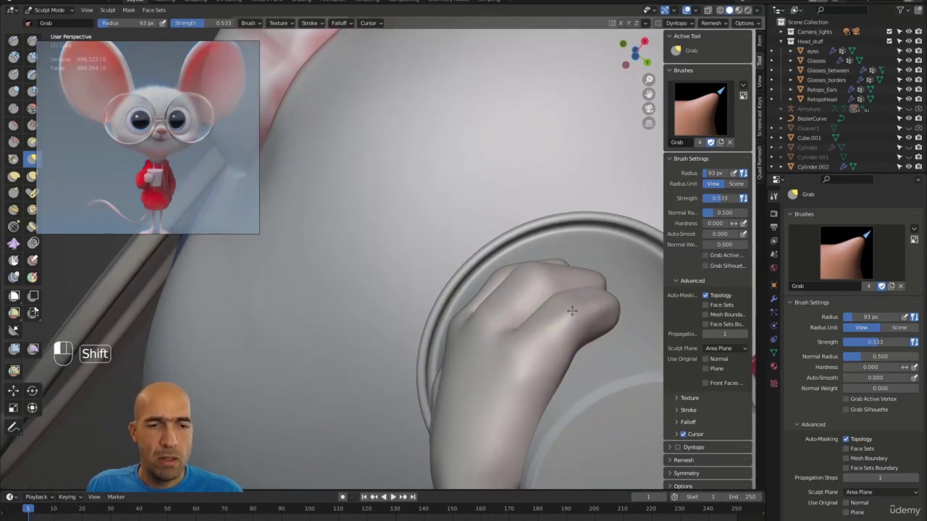
alt+drag(572, 309, 478, 291)
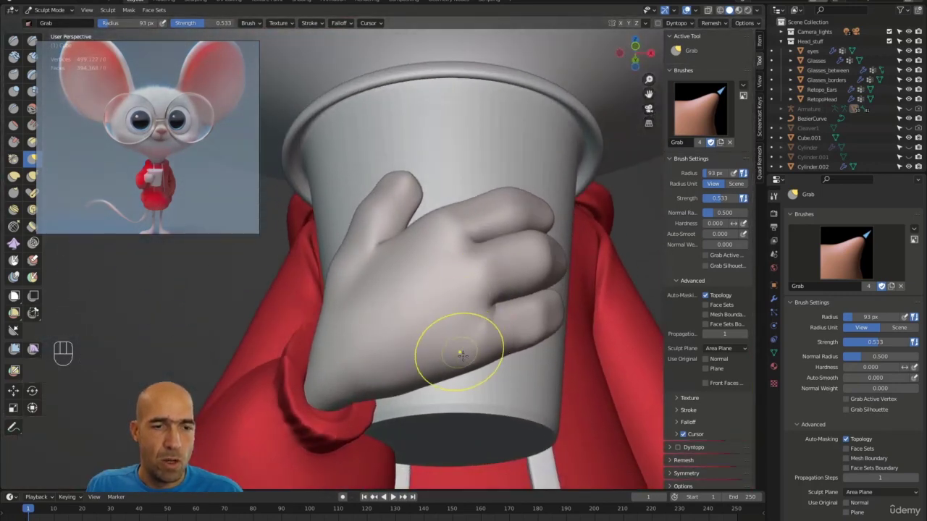
- Smooth the back of the hand and the lower palm edge near the wrist
middle_drag(432, 286, 439, 313)
shift+drag(451, 351, 444, 356)
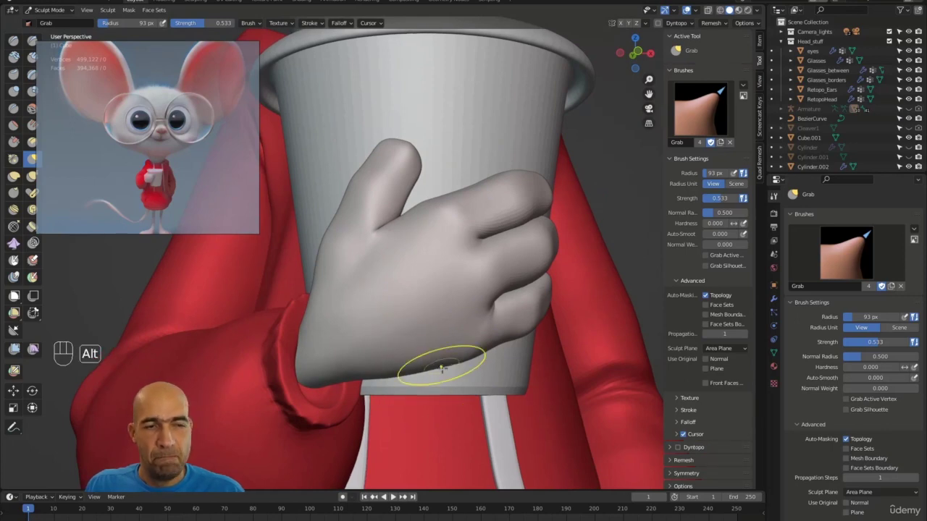
alt+drag(442, 369, 407, 335)
middle_drag(405, 323, 401, 339)
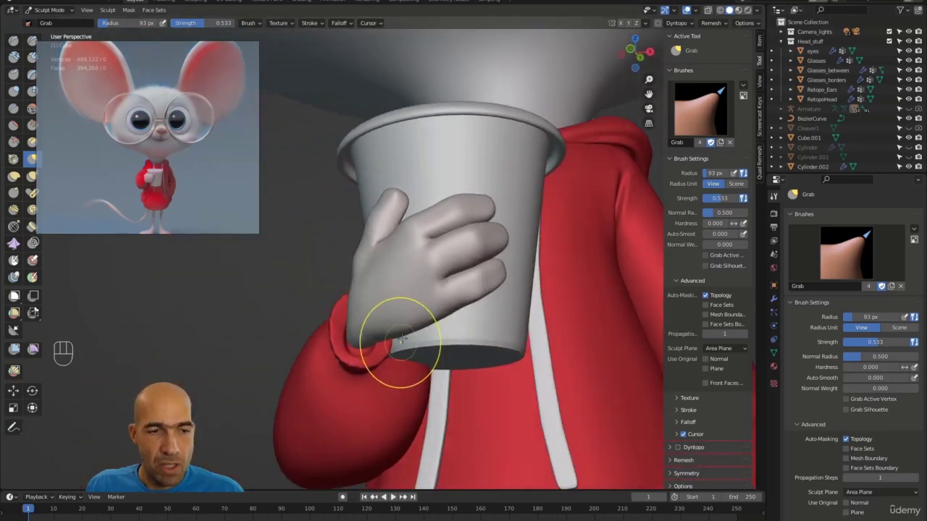
alt+drag(425, 341, 487, 350)
alt+shift+drag(436, 291, 471, 349)
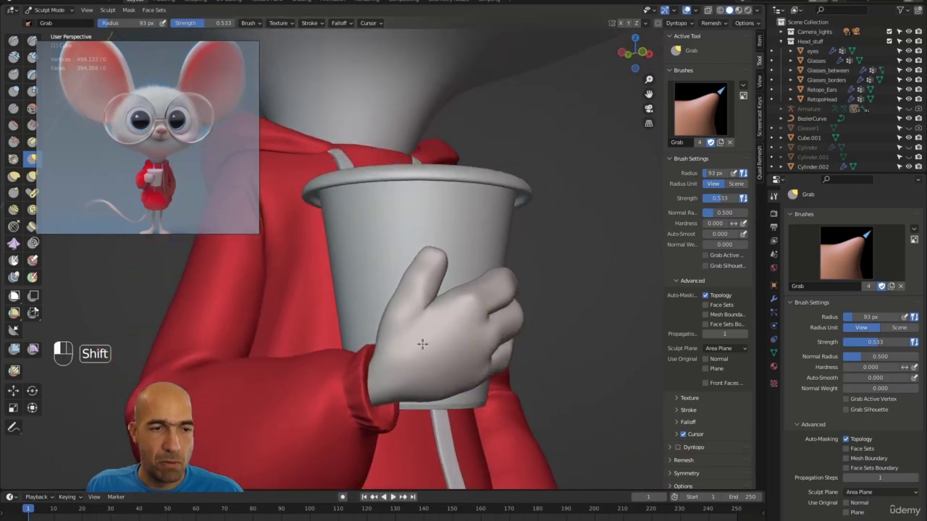
- Reshape the thumb and its transition into the index finger with the Grab brush
alt+drag(538, 261, 445, 328)
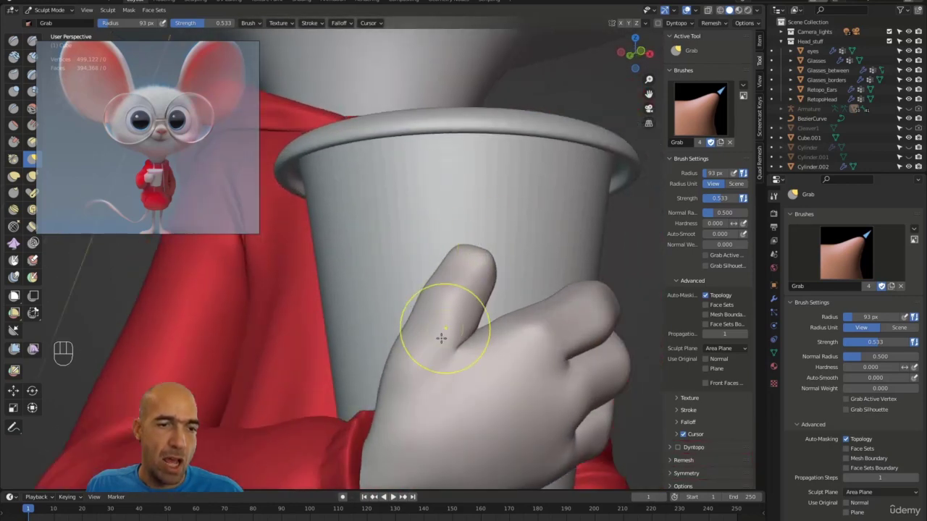
alt+drag(514, 307, 427, 364)
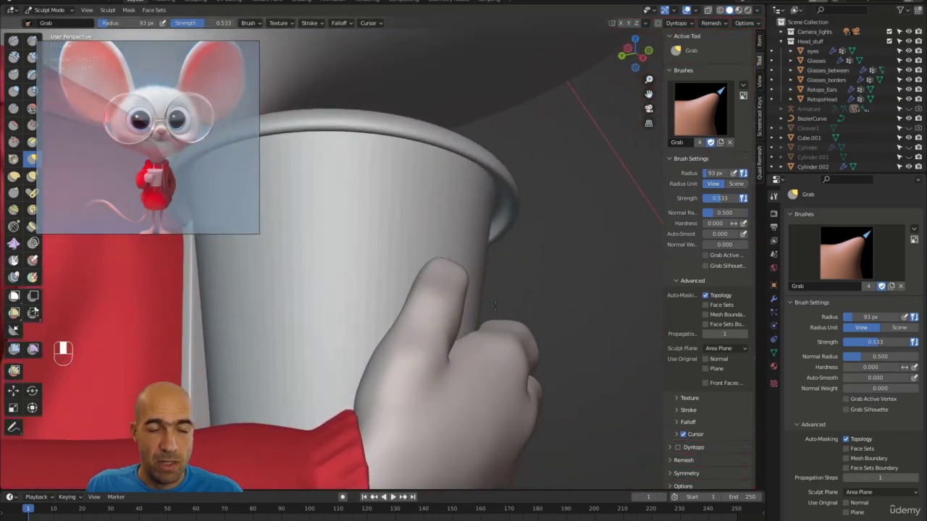
alt+drag(496, 305, 486, 328)
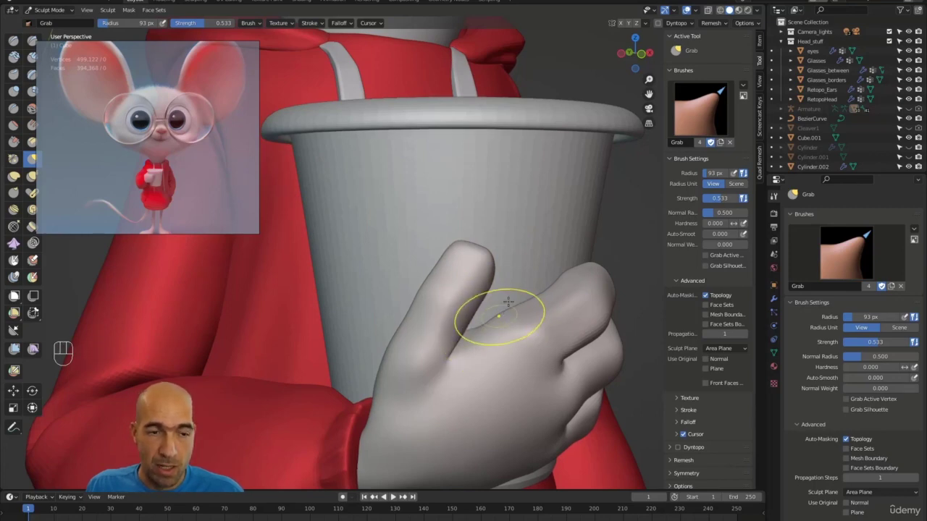
alt+drag(508, 301, 495, 313)
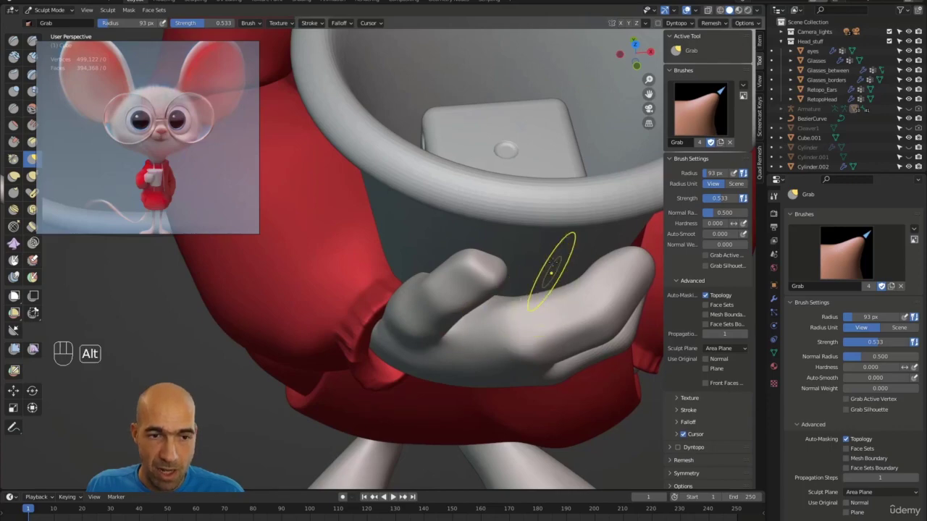
alt+drag(552, 270, 556, 245)
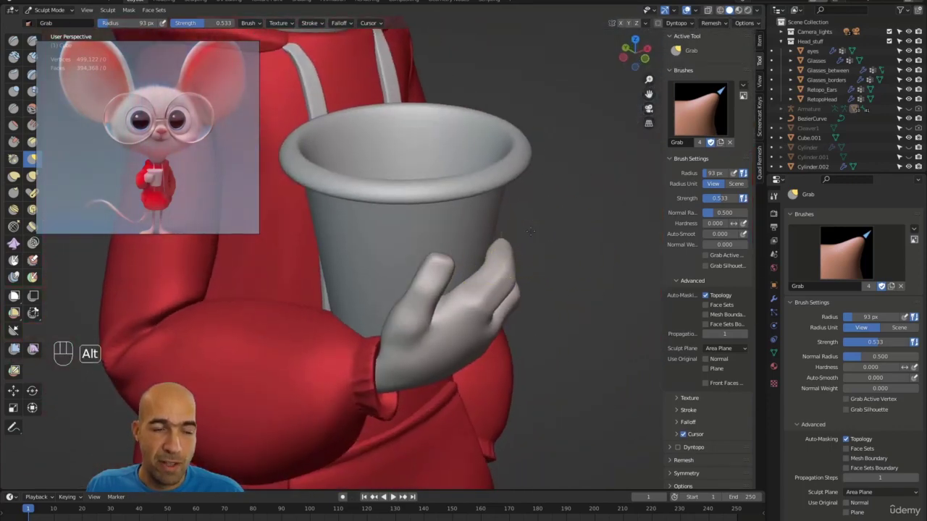
- Set the Grab brush radius to 126 px and adjust the index finger against the cup
mouse_move(531, 231)
alt+mouse_down()
mouse_move(523, 237)
mouse_move(532, 269)
mouse_move(515, 268)
mouse_move(530, 228)
mouse_move(486, 268)
alt+mouse_up()
key(bracketright)
key(bracketright)
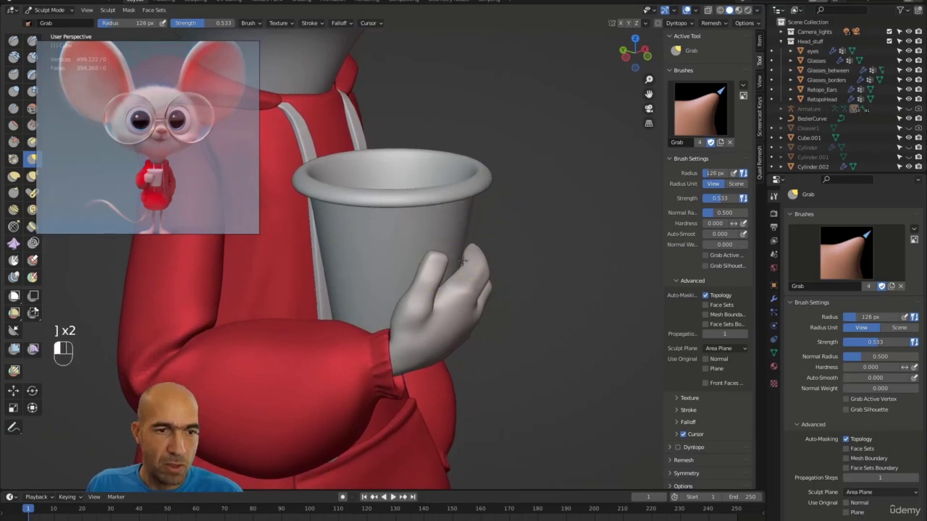
mouse_move(534, 201)
ctrl+alt+mouse_down()
mouse_move(435, 239)
mouse_move(445, 232)
ctrl+alt+mouse_up()
- Switch sculpting from the hand to the cup, undo the stray change, and open the cup mesh for editing
key(alt+q)
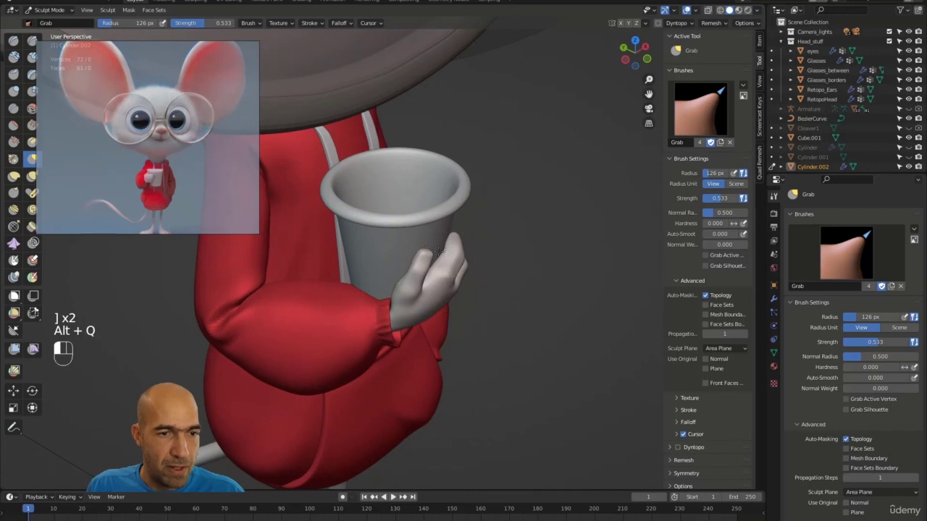
key(ctrl+z)
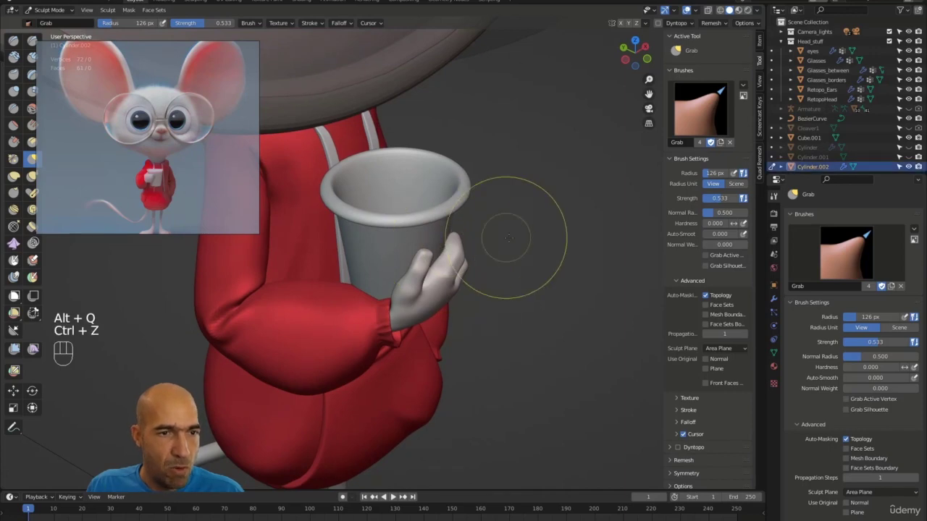
ctrl+alt+drag(507, 232, 480, 207)
key(Tab)
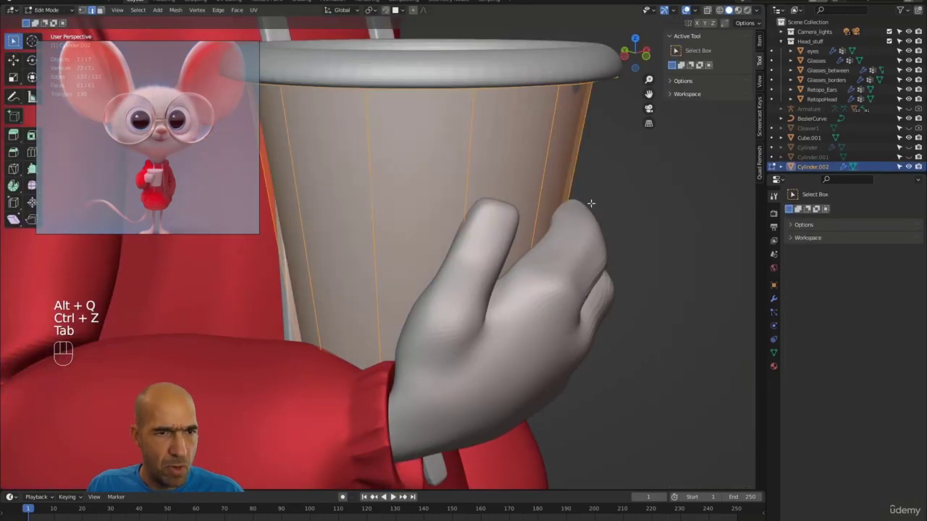
ctrl+alt+drag(591, 203, 515, 211)
- Try a single horizontal loop cut around the cup's body and undo it
key(ctrl+r)
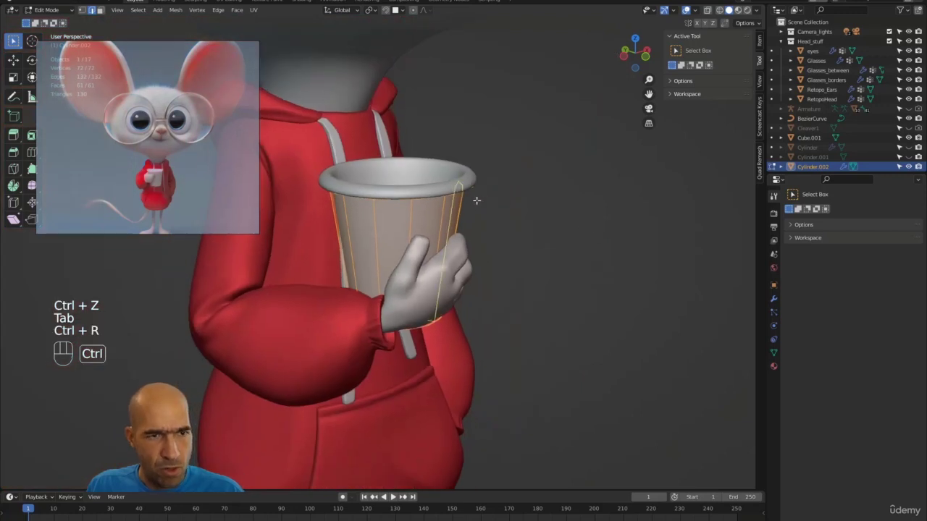
click(436, 236)
click(428, 253)
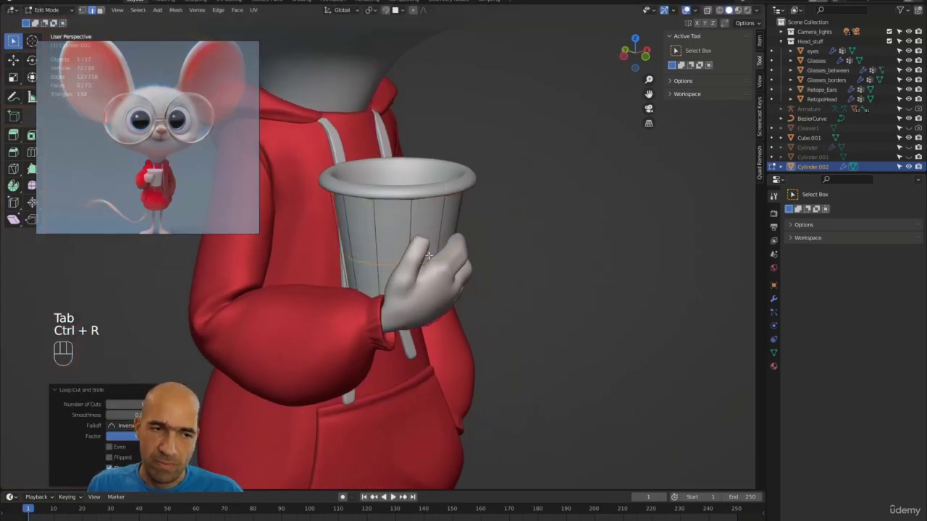
key(ctrl+z)
- Add five evenly spaced horizontal loop cuts around the cup's body and clear the selection
key(ctrl+r)
scroll(426, 252, up, 4)
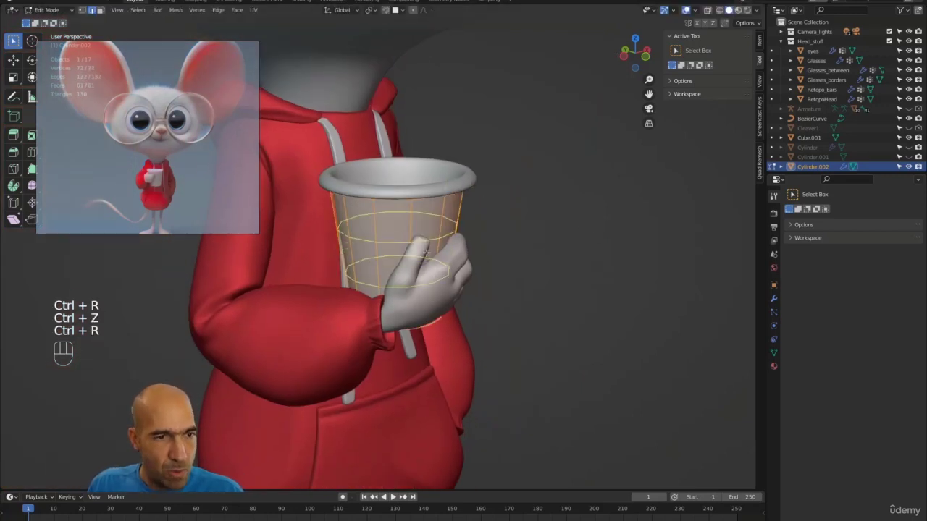
scroll(427, 252, up, 2)
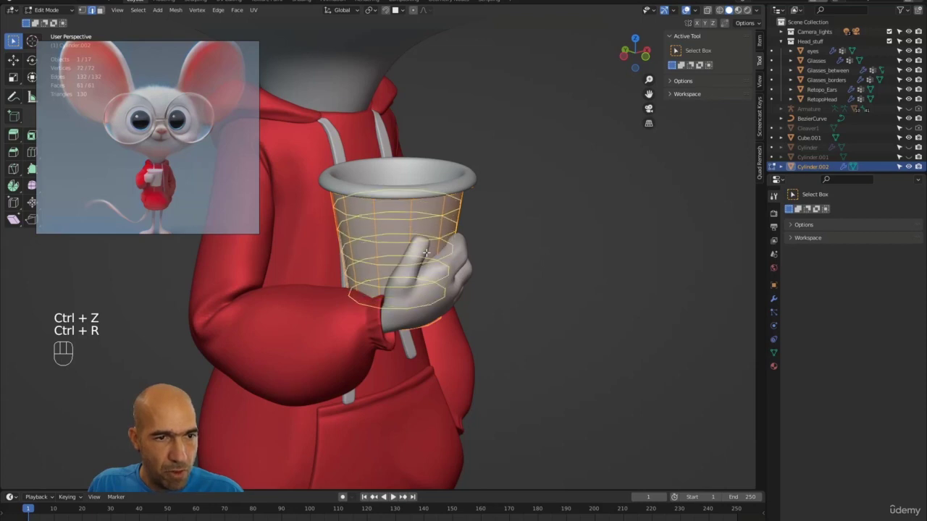
click(426, 253)
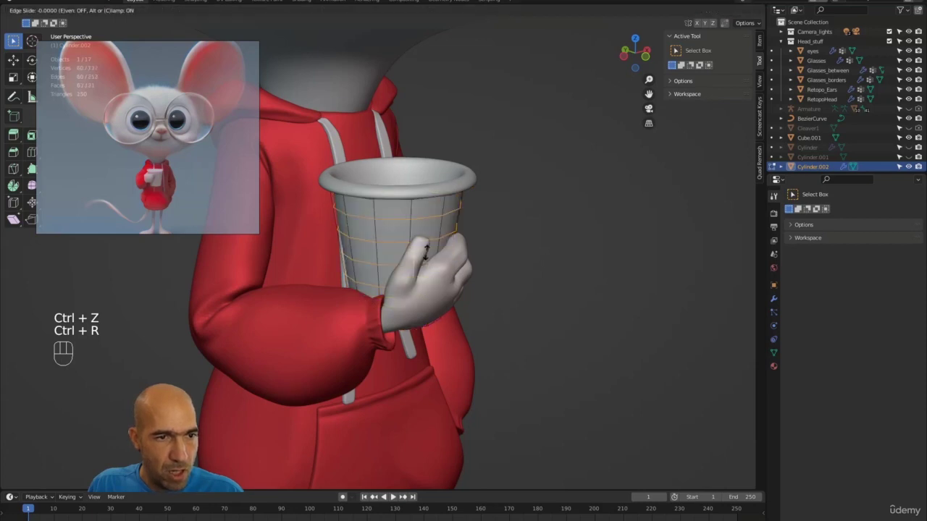
click(577, 262)
click(557, 245)
- Return the cup to Sculpt Mode and set the Grab brush radius to 90 px for work beside the fingers
ctrl+alt+middle_drag(555, 244, 530, 224)
key(ctrl+Tab)
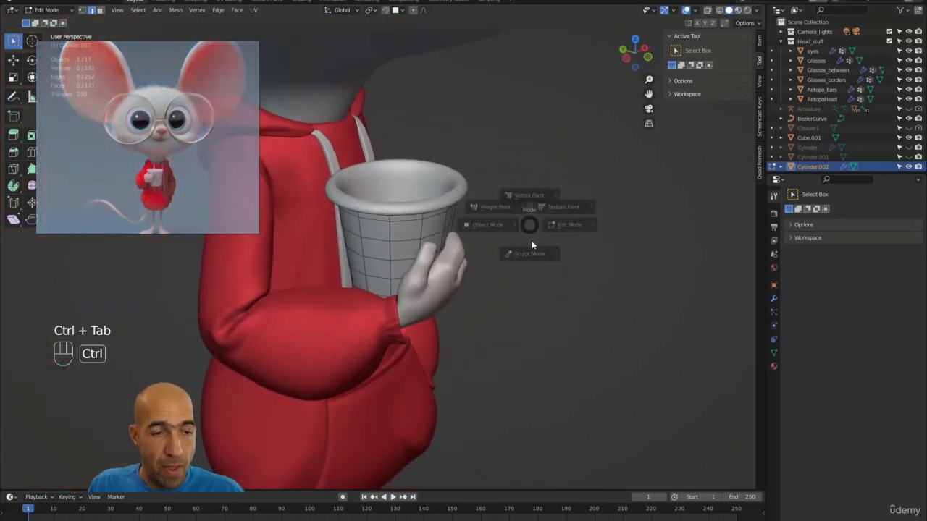
click(529, 253)
key(g)
key(bracketleft)
key(bracketleft)
key(bracketleft)
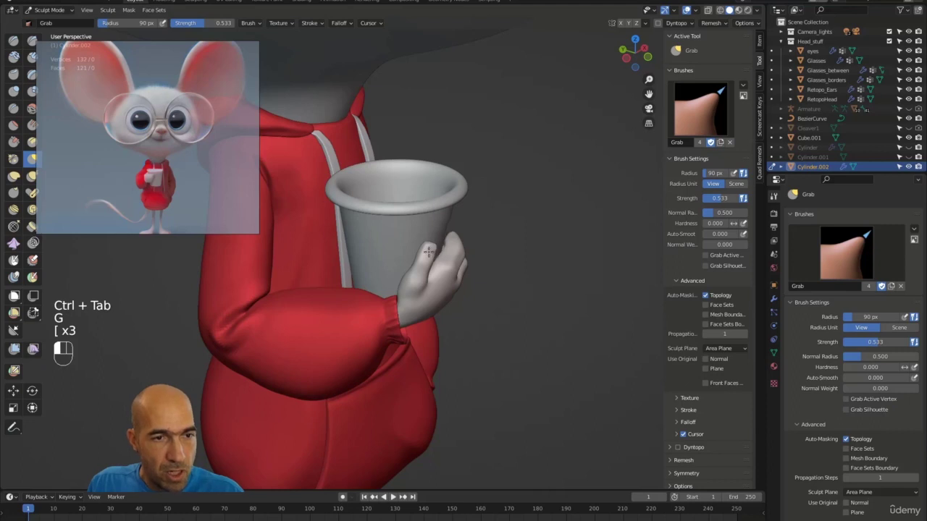
alt+middle_drag(418, 258, 265, 275)
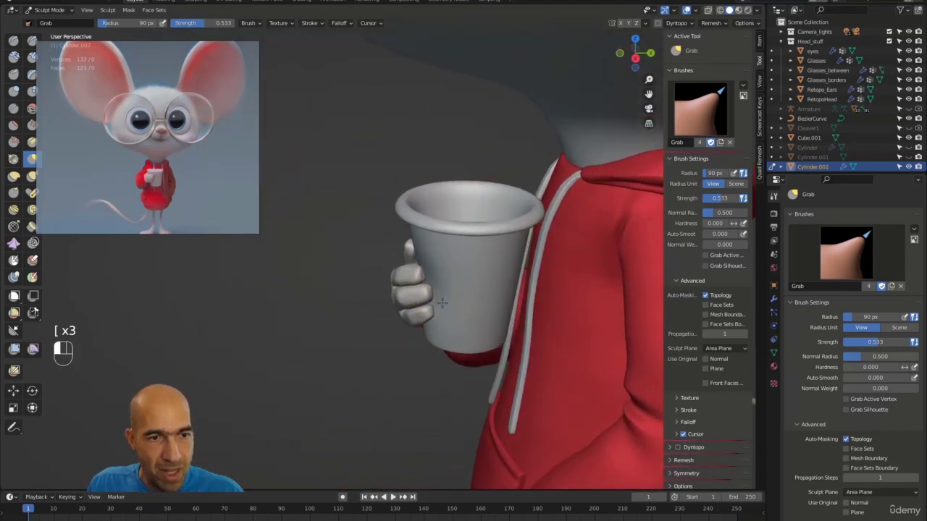
alt+middle_drag(377, 313, 409, 291)
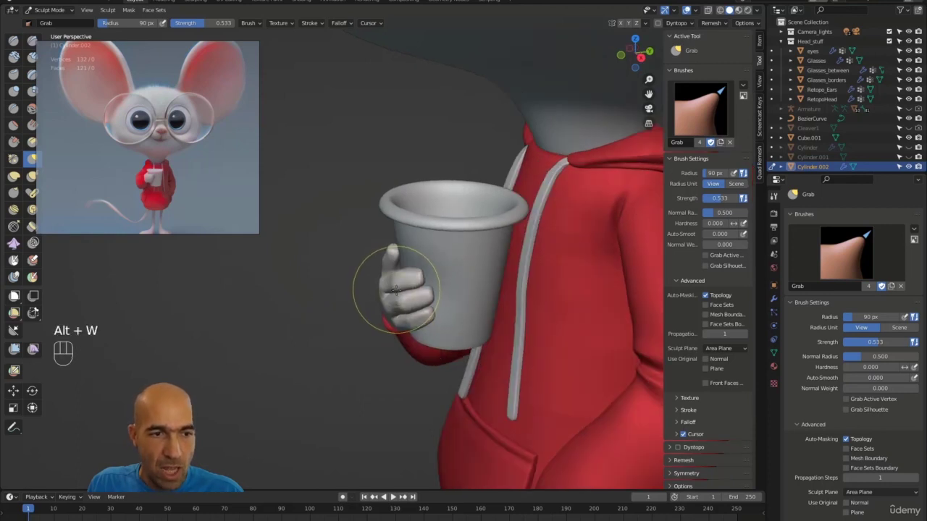
- Switch sculpting back to the hand and set the Grab brush radius to 167 px
key(alt+q)
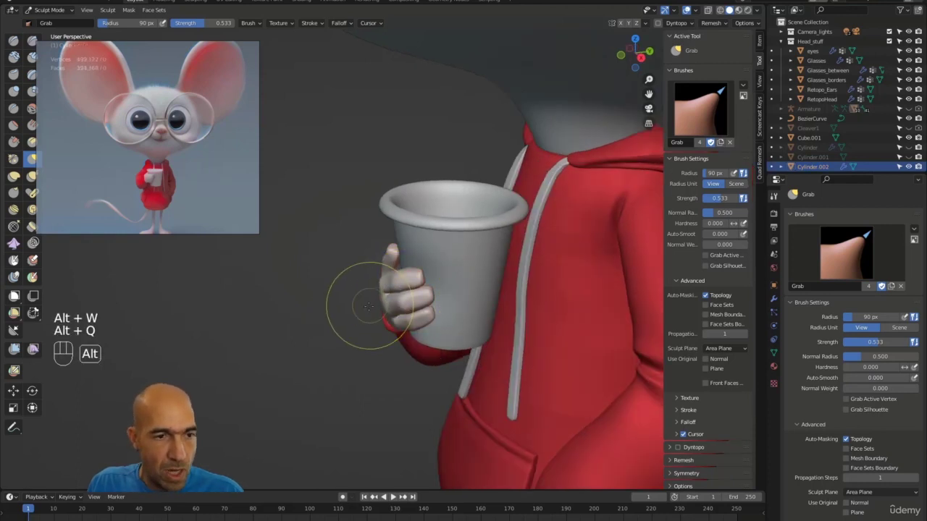
key(bracketright)
key(bracketright)
key(bracketright)
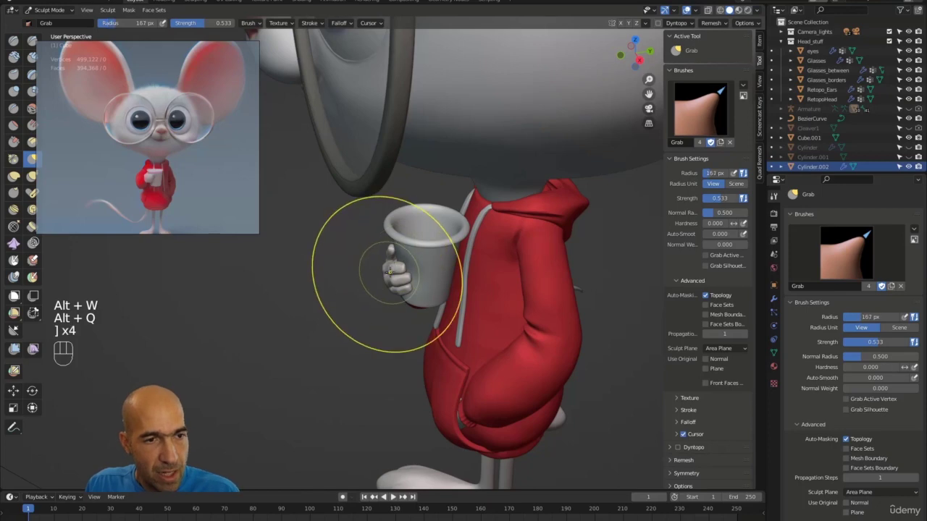
alt+middle_drag(402, 274, 481, 279)
ctrl+middle_drag(442, 312, 500, 255)
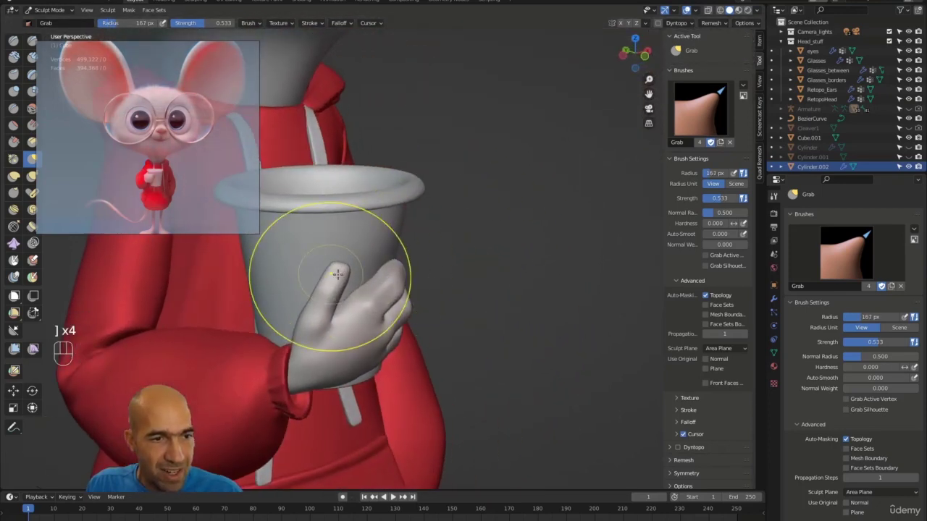
- Nudge the hand's thumb tip toward the cup wall with the Grab brush
ctrl+alt+middle_drag(310, 279, 444, 249)
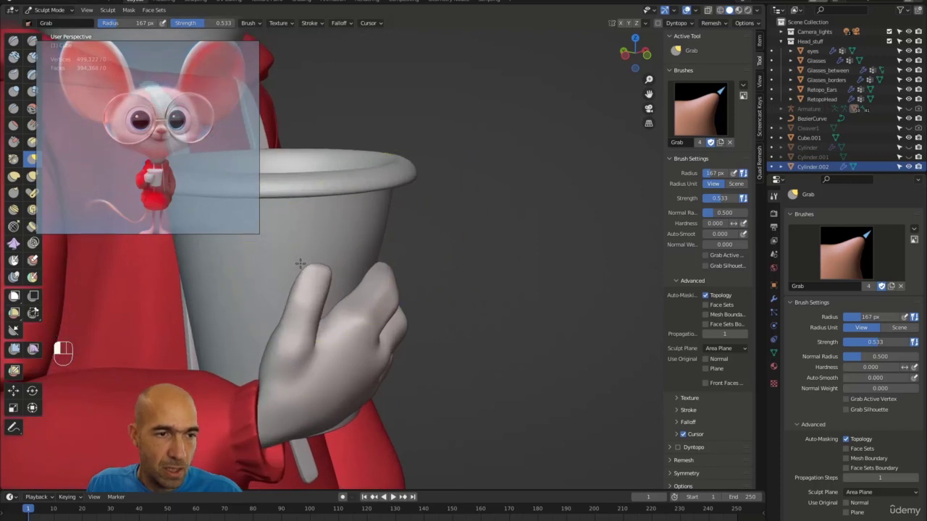
drag(301, 265, 307, 260)
mouse_move(311, 257)
alt+middle_down()
mouse_move(408, 250)
mouse_move(377, 260)
alt+middle_up()
- Switch sculpting to the cup and adjust its side wall beside the thumb with the Grab brush
key(alt+q)
key(g)
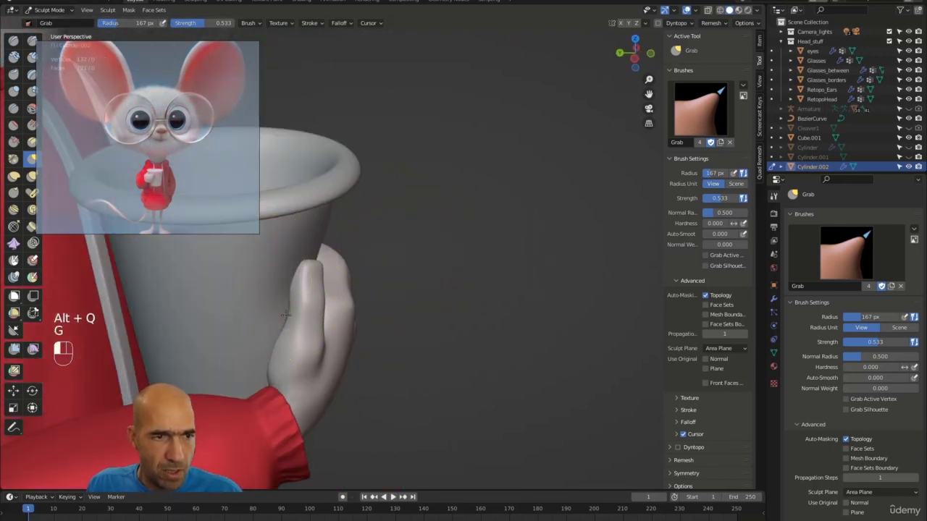
alt+middle_drag(268, 353, 339, 304)
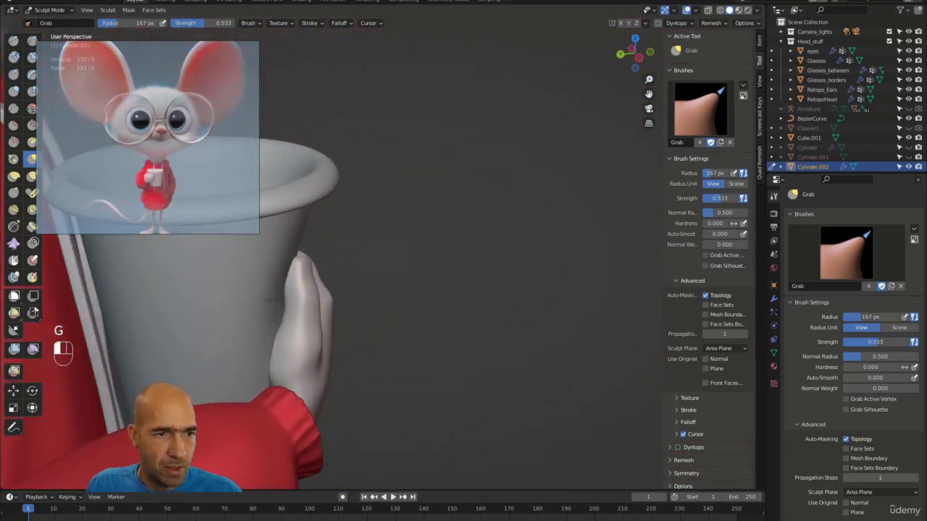
alt+middle_drag(367, 337, 211, 292)
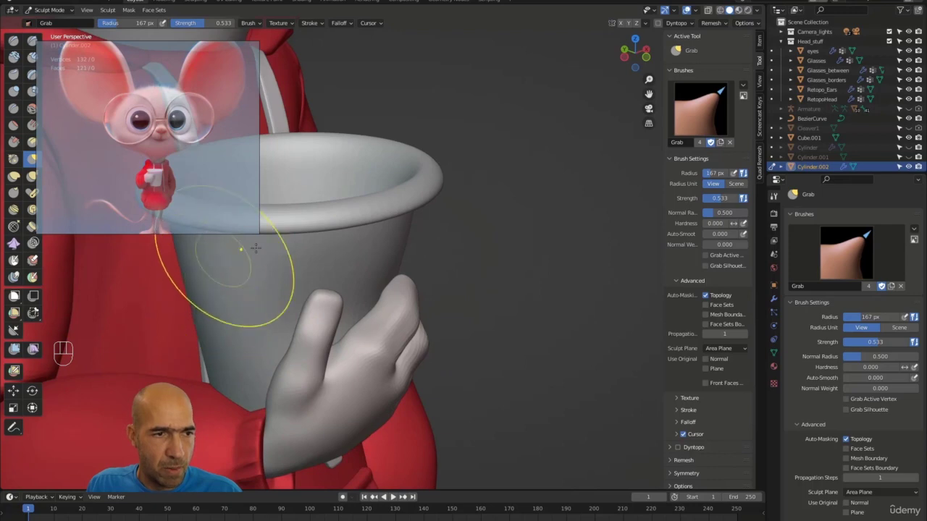
ctrl+middle_drag(458, 222, 416, 290)
mouse_move(416, 290)
alt+middle_down()
mouse_move(429, 250)
mouse_move(407, 197)
mouse_move(387, 250)
mouse_move(457, 278)
alt+middle_up()
drag(285, 296, 283, 304)
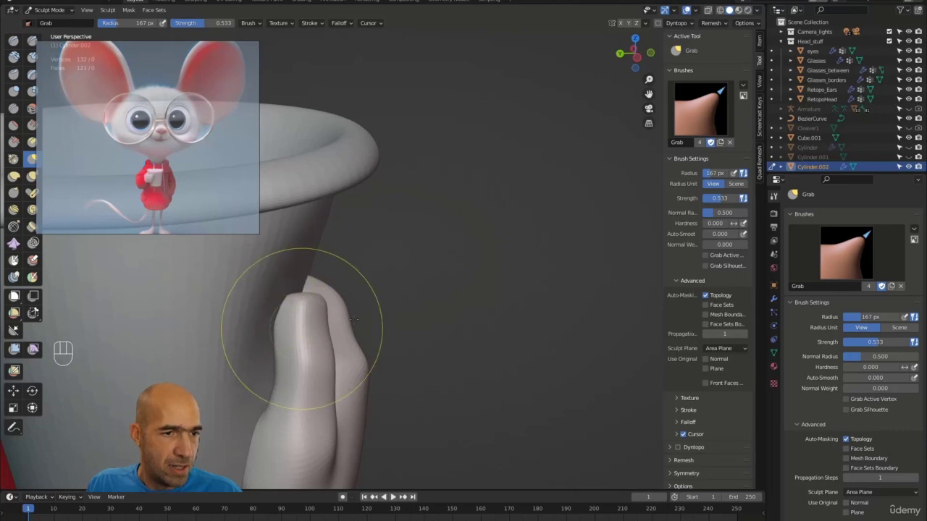
- Change to Object Mode and move the cup slightly along the Y axis toward the hoodie
mouse_move(354, 320)
ctrl+middle_down()
mouse_move(281, 280)
mouse_move(376, 286)
mouse_move(312, 318)
mouse_move(313, 344)
mouse_move(316, 308)
ctrl+middle_up()
mouse_move(388, 238)
alt+middle_down()
mouse_move(391, 260)
mouse_move(422, 257)
mouse_move(424, 230)
mouse_move(380, 255)
alt+middle_up()
key(ctrl+Tab)
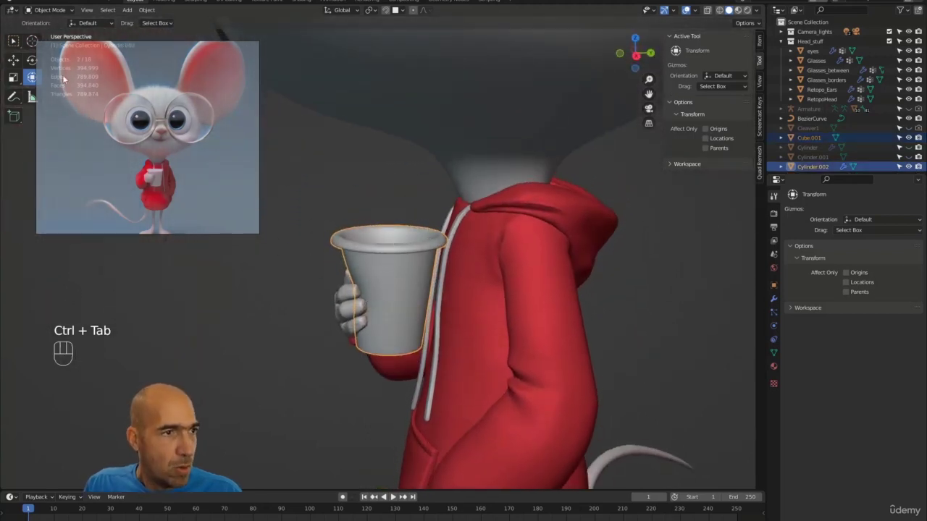
ctrl+alt+middle_drag(417, 216, 492, 164)
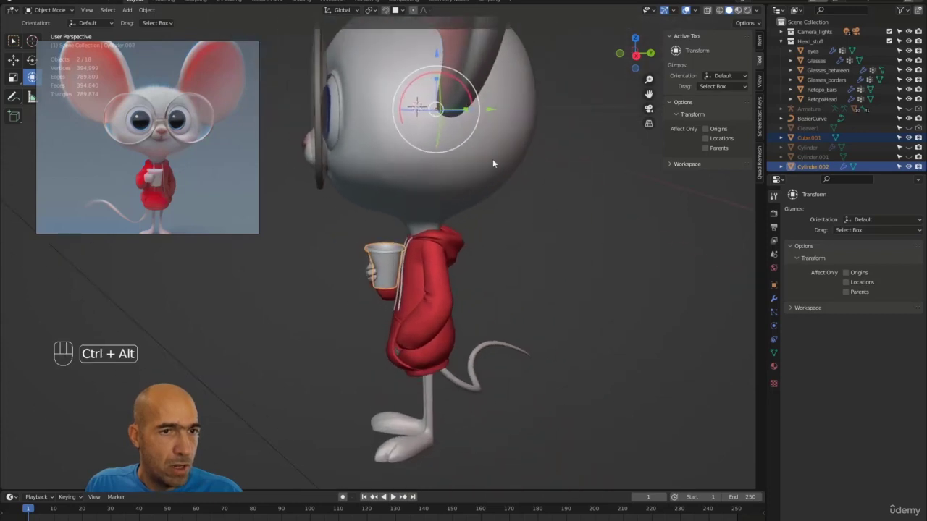
drag(493, 109, 496, 115)
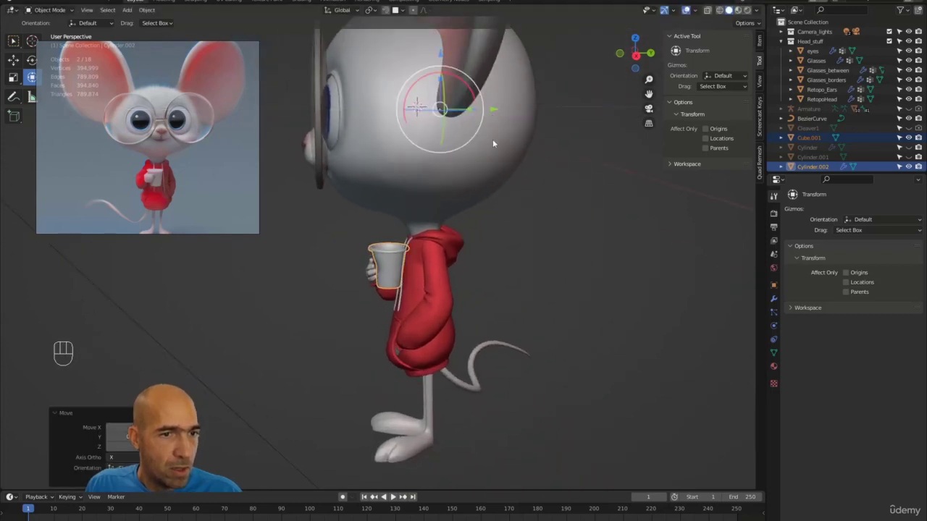
- Select the cup alone, return it to Sculpt Mode and set the Grab brush radius to 108 px
alt+middle_drag(474, 231, 440, 261)
click(433, 303)
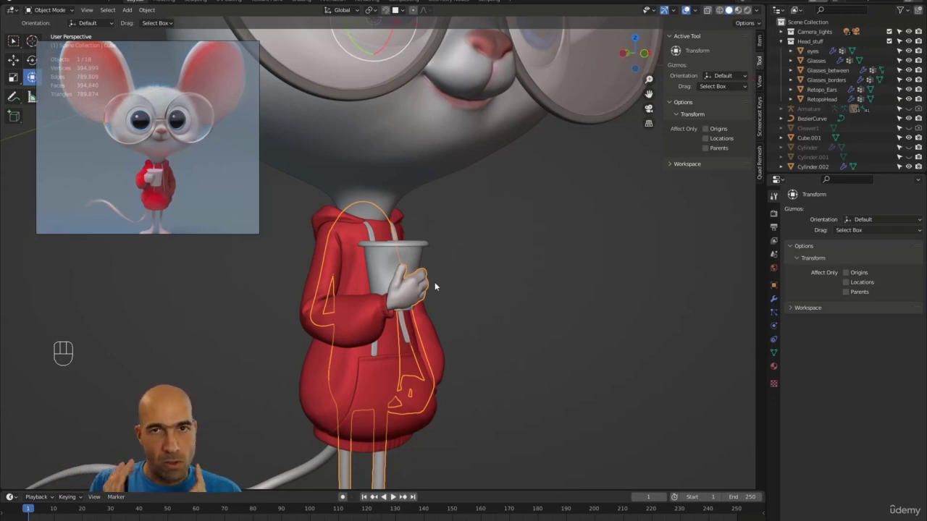
alt+drag(492, 216, 468, 245)
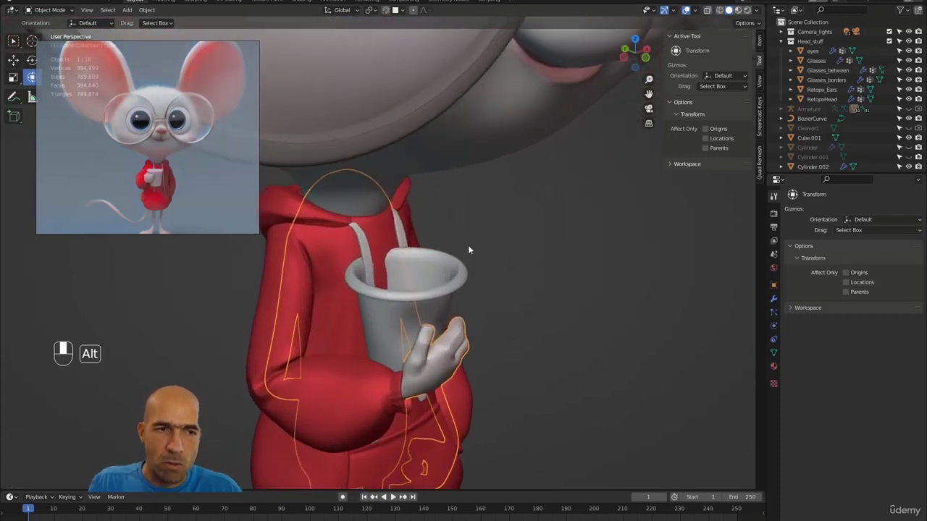
click(449, 291)
key(ctrl+Tab)
alt+drag(506, 335, 523, 281)
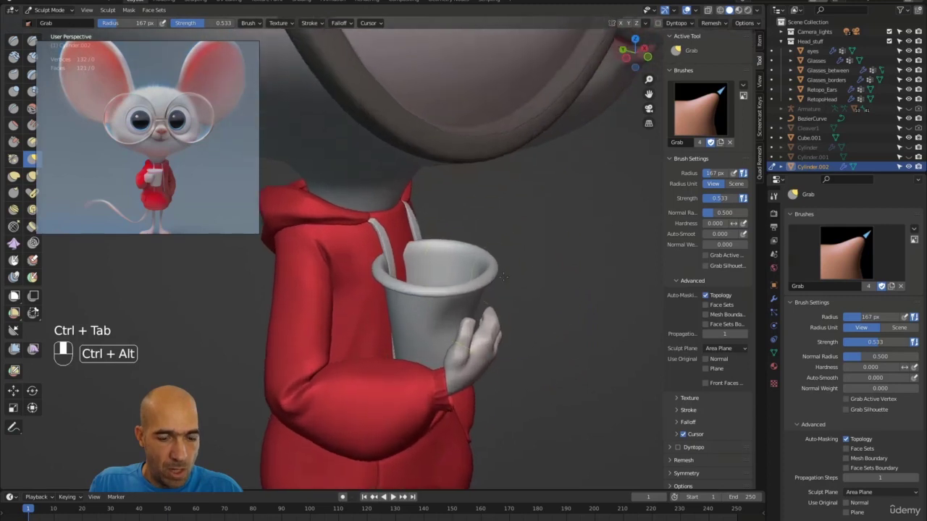
key(g)
key(bracketleft)
key(bracketleft)
key(bracketleft)
key(bracketleft)
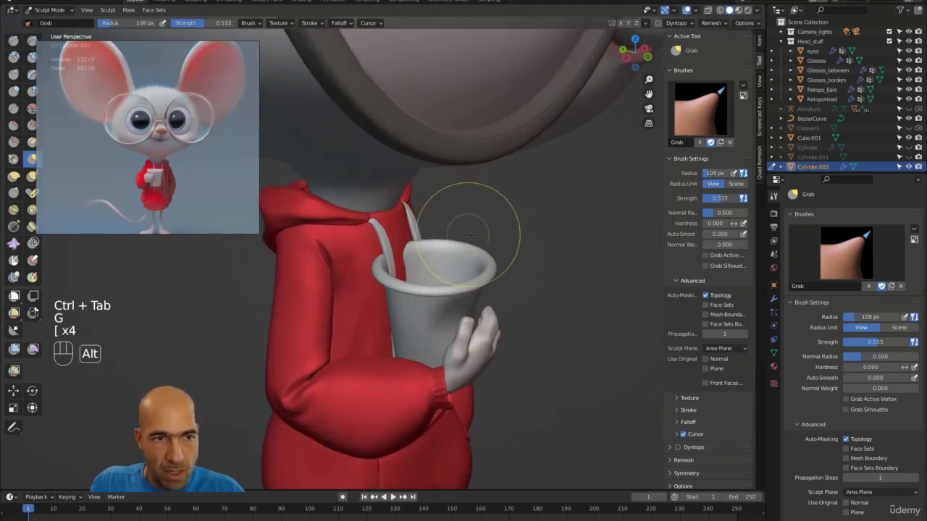
- Reshape the cup's rim with the Grab brush and inspect the cup against the hand and hoodie
mouse_move(486, 207)
alt+mouse_down()
mouse_move(404, 238)
mouse_move(427, 232)
alt+mouse_up()
drag(412, 247, 397, 259)
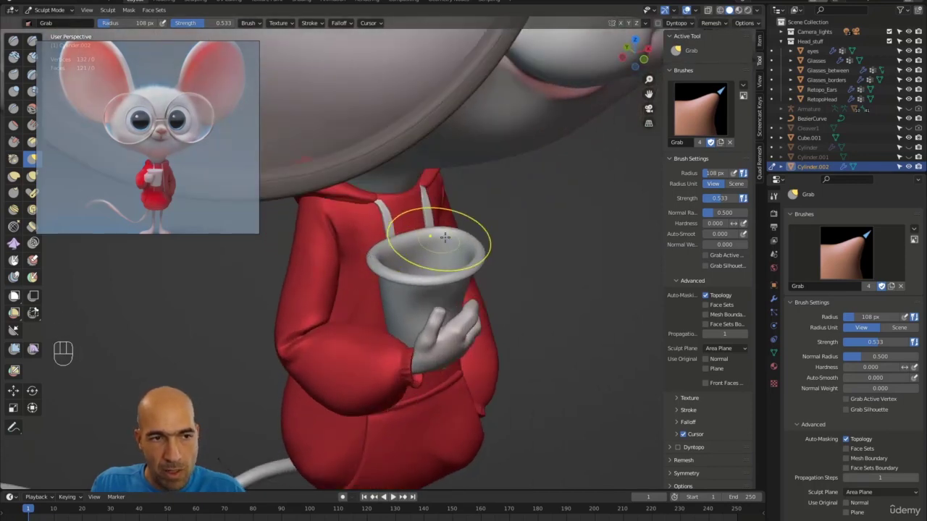
drag(446, 237, 459, 230)
mouse_move(459, 230)
alt+mouse_down()
mouse_move(500, 216)
mouse_move(542, 221)
mouse_move(424, 289)
alt+mouse_up()
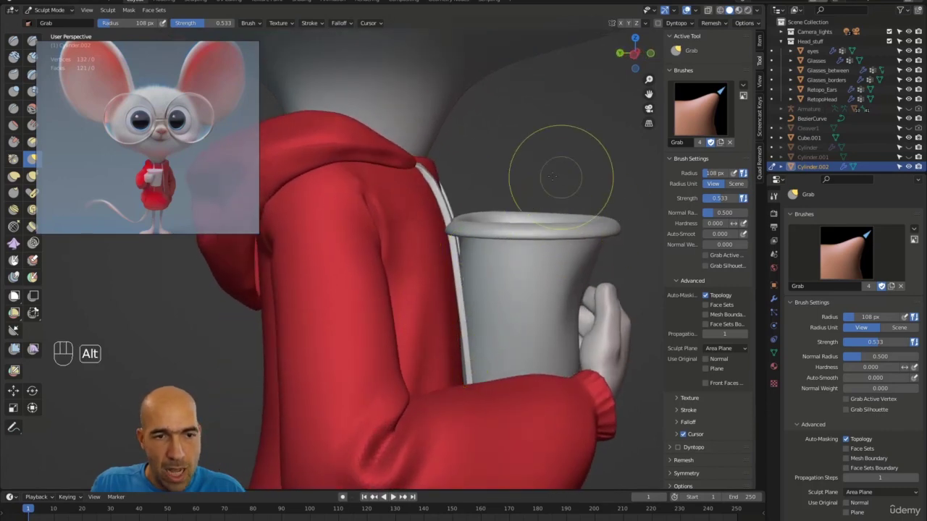
alt+drag(555, 155, 472, 304)
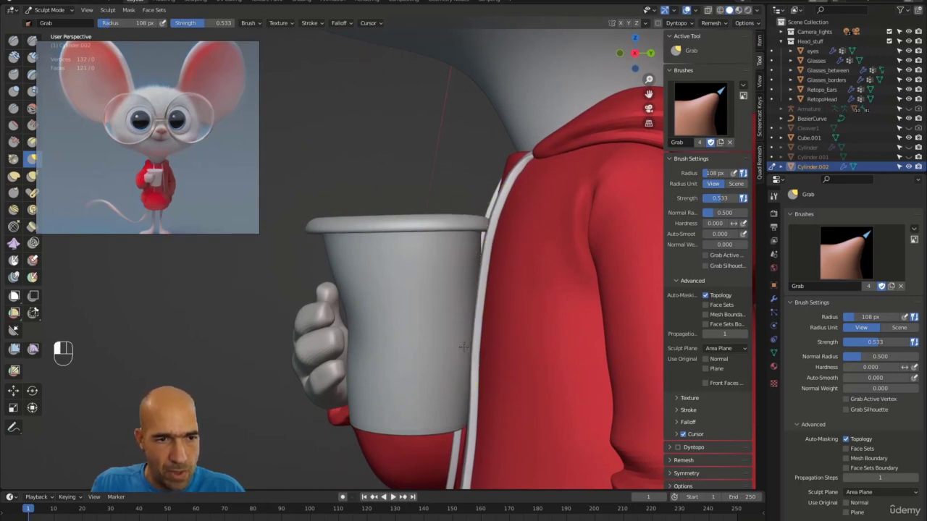
ctrl+middle_drag(315, 443, 328, 378)
alt+drag(328, 378, 373, 355)
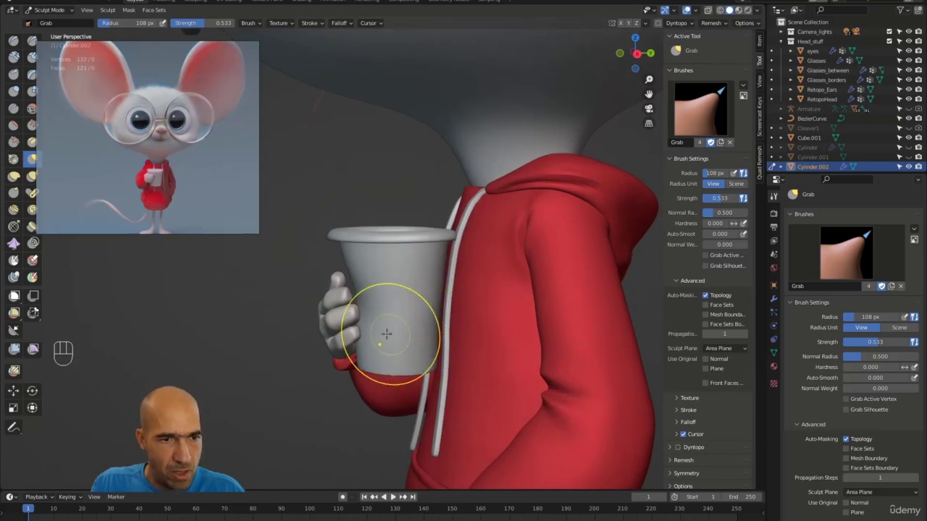
alt+drag(369, 322, 433, 329)
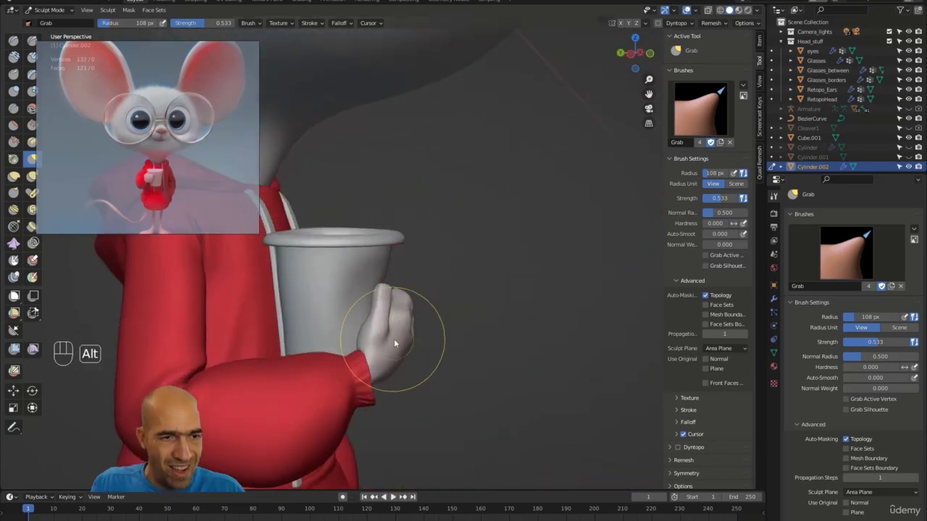
- Switch sculpting to the hand and reshape its fingers and wrist around the cup with a 181 px Grab brush
key(alt+q)
key(g)
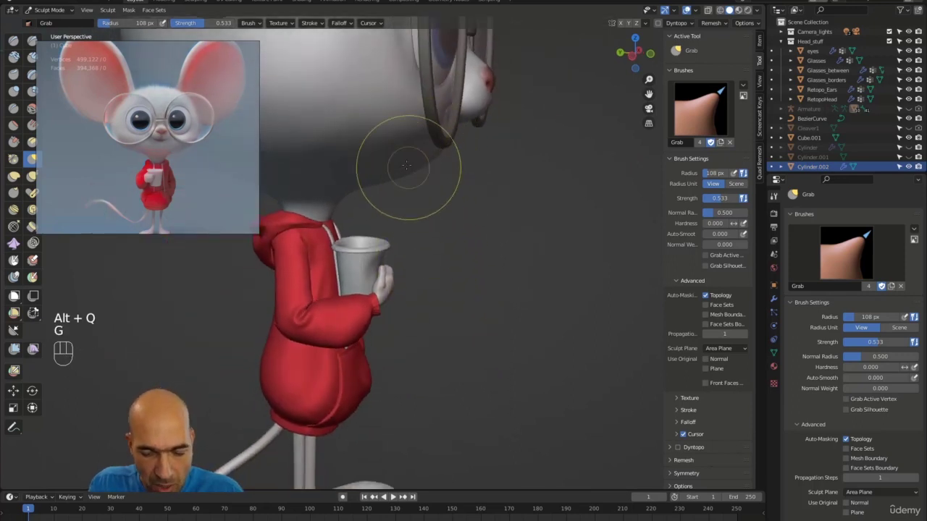
key(bracketright)
key(bracketright)
key(bracketright)
key(bracketright)
key(bracketright)
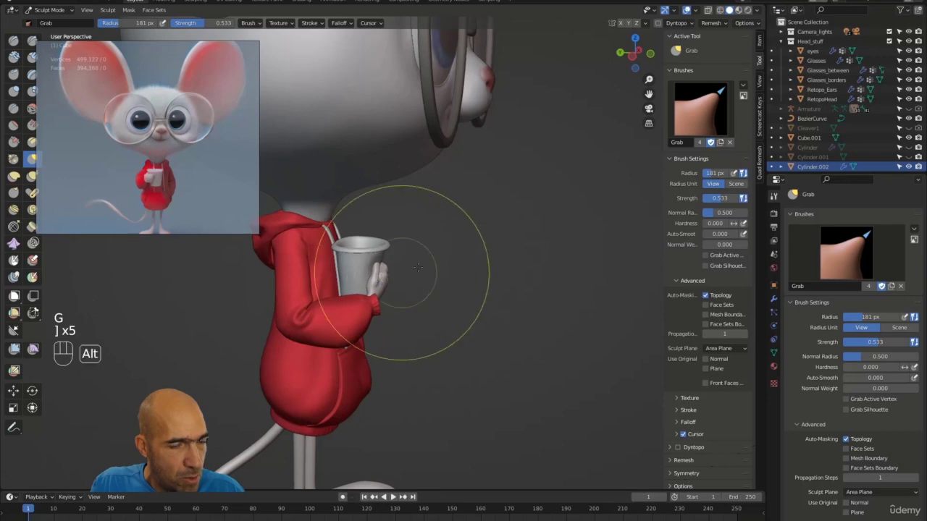
alt+drag(403, 279, 370, 341)
mouse_move(427, 351)
mouse_down()
mouse_move(437, 352)
mouse_move(429, 258)
mouse_up()
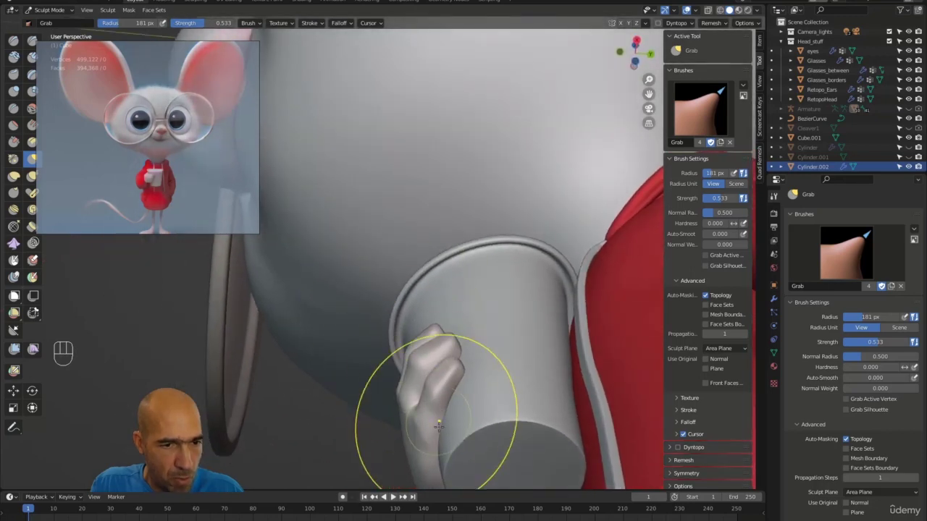
drag(427, 428, 425, 443)
alt+drag(349, 373, 436, 441)
mouse_move(285, 336)
alt+mouse_down()
mouse_move(365, 378)
mouse_move(478, 340)
mouse_move(511, 313)
mouse_move(491, 341)
mouse_move(389, 323)
alt+mouse_up()
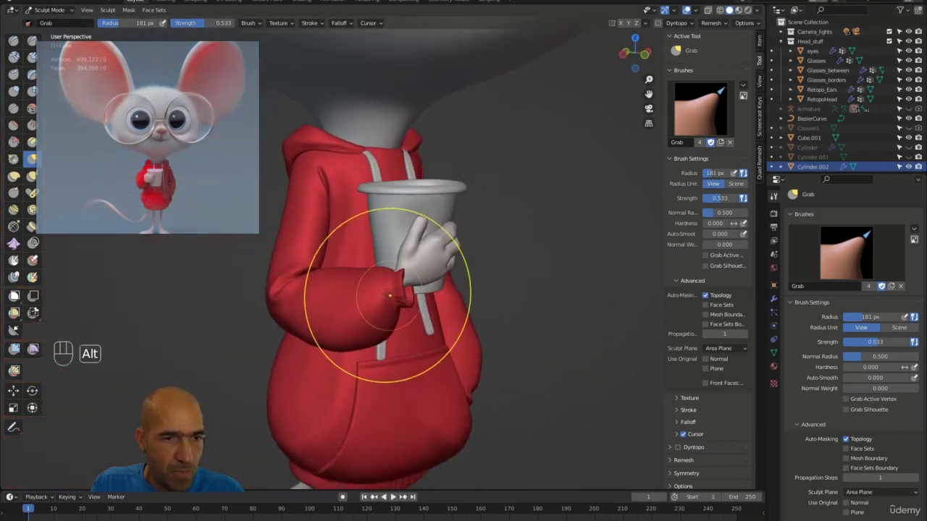
- Switch sculpting to the hoodie and adjust the underside of the raised arm's cuff with the Grab brush
key(alt+q)
alt+drag(417, 289, 391, 280)
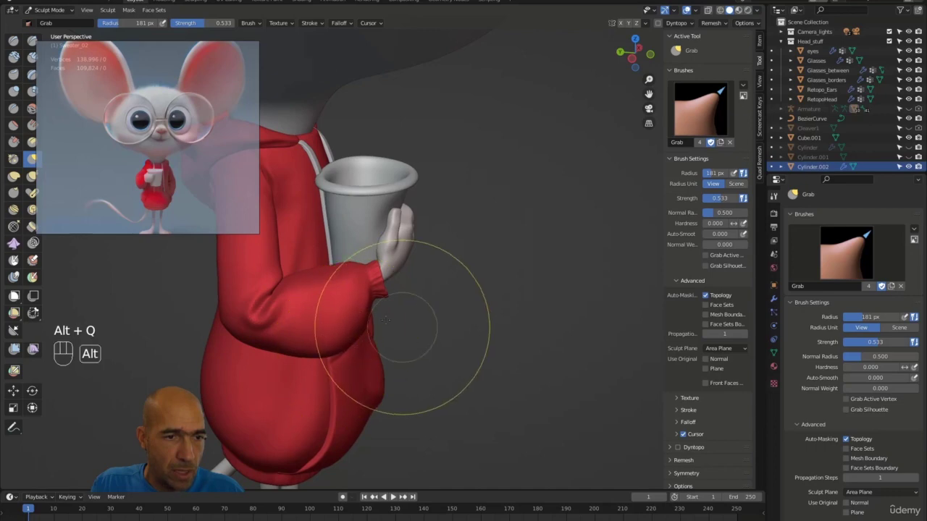
alt+drag(386, 319, 360, 335)
alt+drag(468, 311, 406, 401)
mouse_move(457, 383)
alt+shift+mouse_down()
mouse_move(441, 386)
mouse_move(432, 267)
alt+shift+mouse_up()
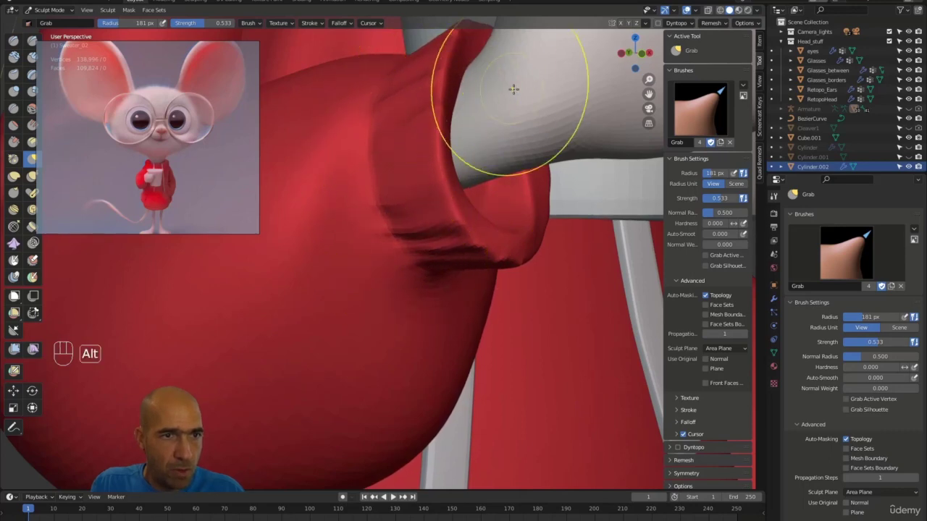
mouse_move(513, 91)
alt+shift+mouse_down()
mouse_move(511, 101)
mouse_move(497, 100)
alt+shift+mouse_up()
drag(424, 241, 433, 246)
alt+shift+drag(476, 263, 412, 65)
alt+drag(418, 211, 415, 171)
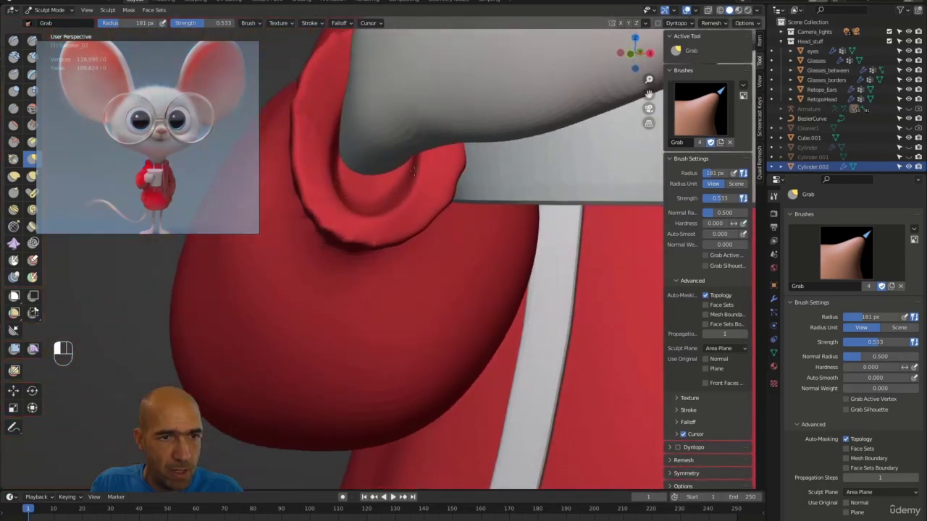
- Reshape the cuff's inner edge around the wrist with several Grab strokes
alt+drag(362, 118, 404, 108)
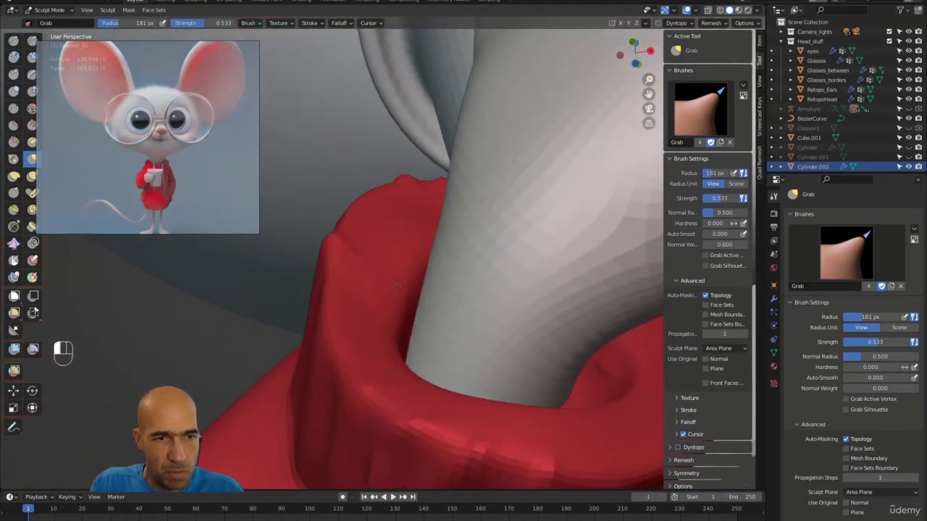
drag(395, 305, 400, 319)
drag(429, 378, 424, 362)
drag(399, 279, 413, 238)
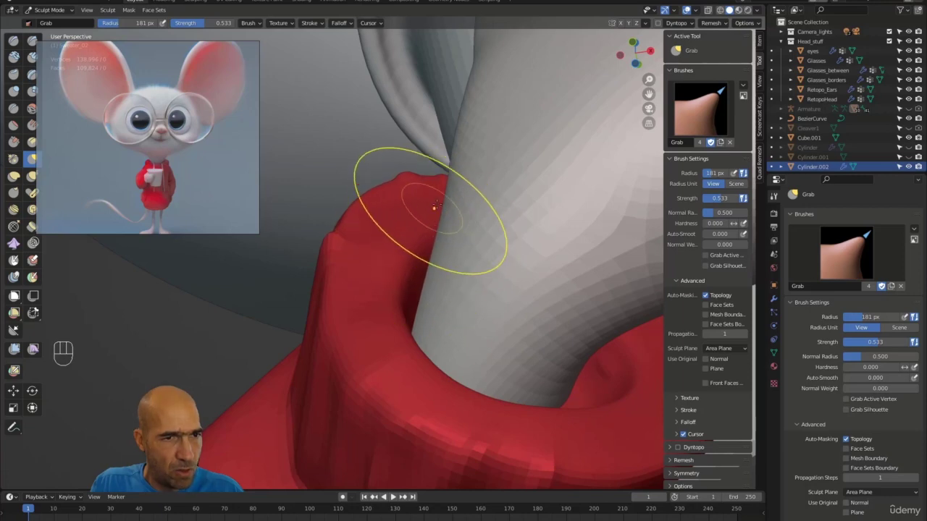
mouse_move(432, 205)
middle_down()
mouse_move(438, 224)
mouse_move(438, 195)
middle_up()
- Flatten the bumps on the cuff's rim with the Scrape brush and reduce its radius to 75 px
key(3)
drag(405, 210, 398, 211)
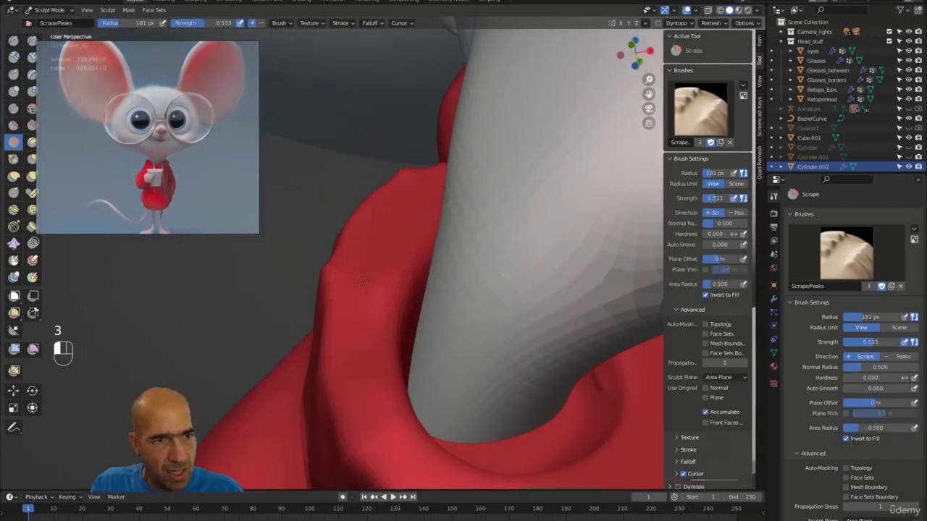
drag(383, 413, 381, 421)
mouse_move(391, 391)
ctrl+middle_down()
mouse_move(455, 280)
mouse_move(435, 253)
mouse_move(428, 312)
ctrl+middle_up()
alt+middle_drag(427, 312, 402, 257)
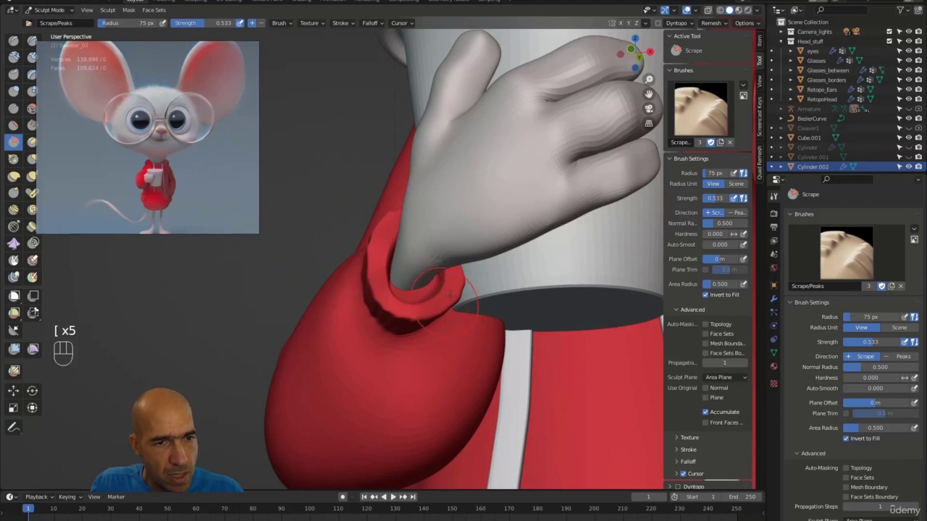
alt+middle_drag(355, 255, 397, 203)
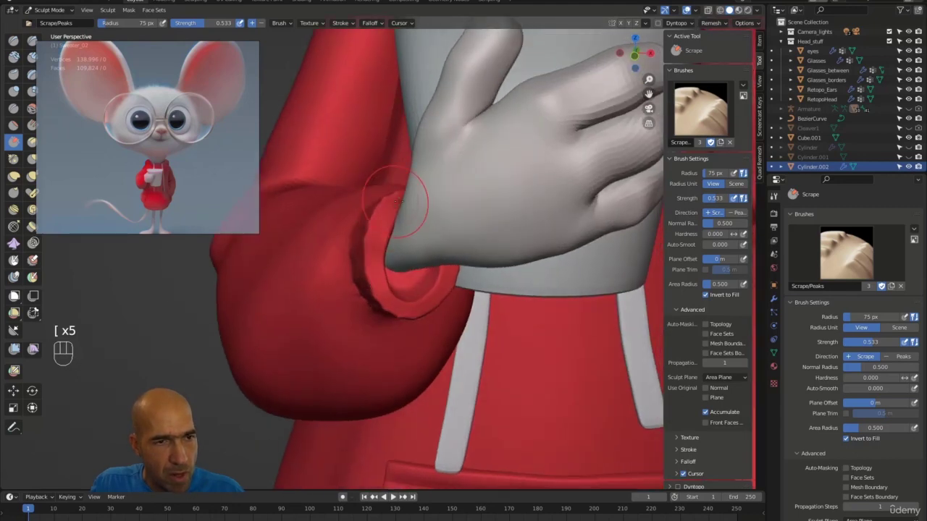
- Set the Grab brush radius to 102 px and reshape the cuff's upper and lower edges around the wrist
key(g)
key(bracketright)
key(bracketright)
key(bracketright)
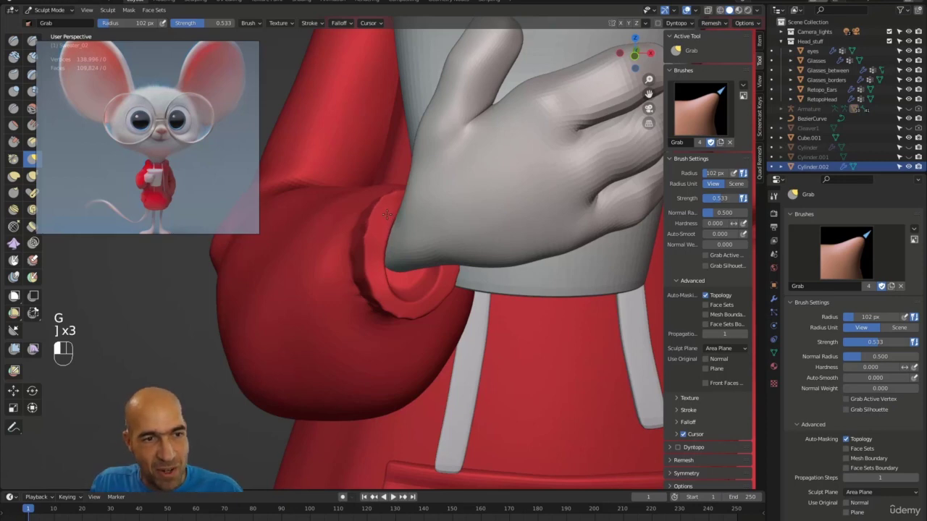
drag(387, 215, 380, 217)
mouse_move(378, 217)
mouse_down()
mouse_move(384, 212)
mouse_move(370, 232)
mouse_move(383, 248)
mouse_up()
alt+middle_drag(411, 325, 382, 323)
drag(414, 319, 406, 306)
- Pull in the cuff's protruding lower lip with Grab strokes from several angles
alt+middle_drag(427, 302, 445, 306)
drag(445, 306, 397, 312)
alt+middle_drag(393, 313, 466, 279)
drag(461, 284, 424, 300)
alt+middle_drag(425, 300, 455, 321)
alt+drag(458, 326, 449, 311)
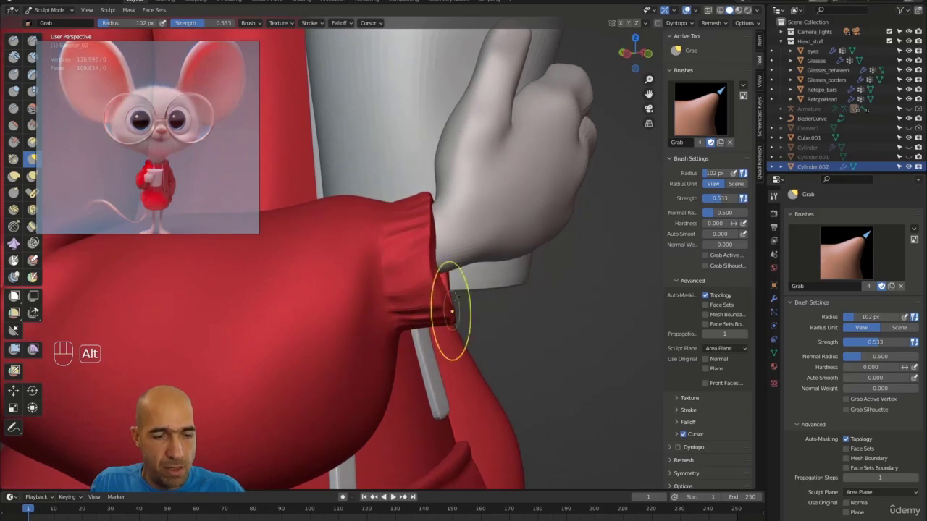
- Sculpt and smooth fabric folds on the sleeve beside the cuff using Draw Sharp at a 45 px radius
key(1)
key(1)
key(1)
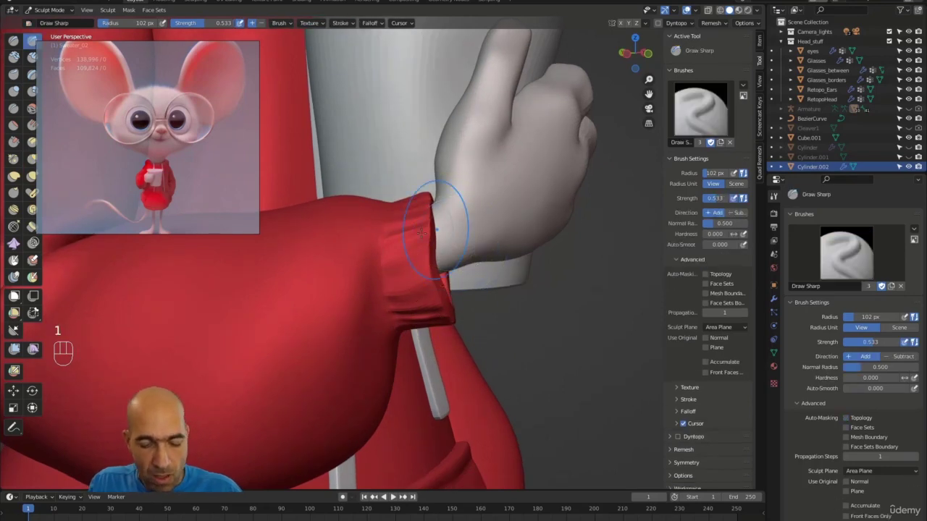
key(ctrl)
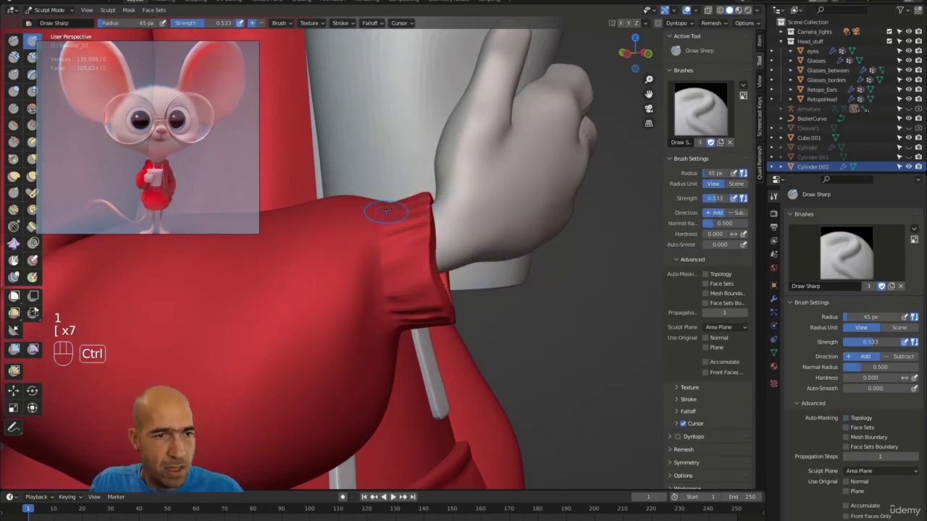
alt+drag(389, 312, 379, 299)
alt+drag(370, 360, 409, 262)
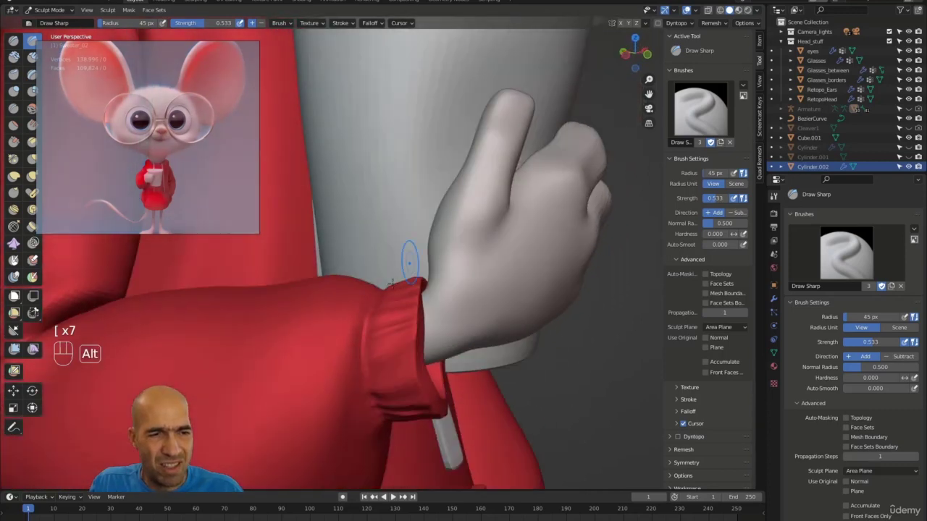
mouse_move(380, 333)
alt+mouse_down()
mouse_move(398, 253)
mouse_move(388, 258)
mouse_move(385, 341)
mouse_move(364, 349)
mouse_move(357, 372)
alt+mouse_up()
mouse_move(360, 369)
shift+mouse_down()
mouse_move(362, 359)
mouse_move(353, 366)
shift+mouse_up()
mouse_move(362, 329)
mouse_down()
mouse_move(342, 378)
mouse_move(358, 321)
mouse_move(352, 312)
mouse_up()
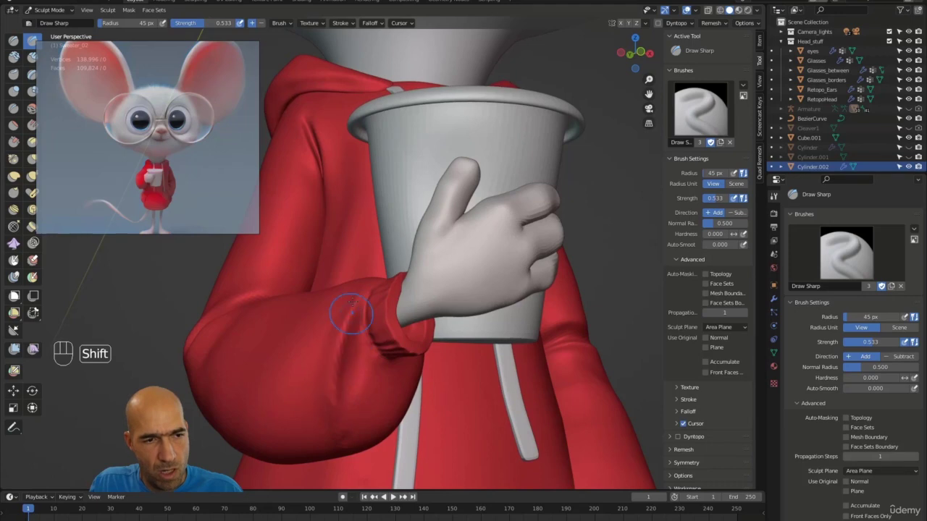
- Smooth the fabric folds on the cup-holding sleeve below the cuff and around the outer elbow
mouse_move(383, 391)
alt+mouse_down()
mouse_move(397, 394)
mouse_move(365, 394)
alt+mouse_up()
shift+drag(366, 381, 368, 355)
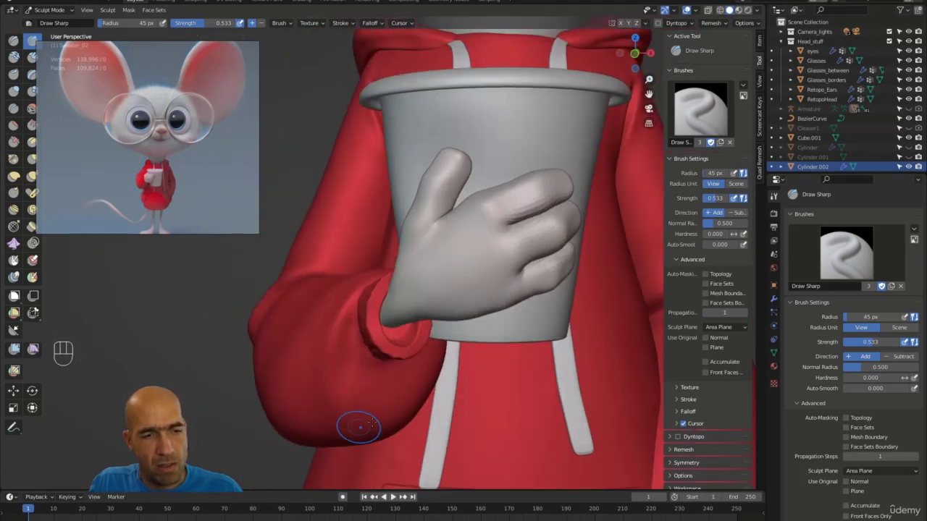
mouse_move(360, 426)
ctrl+alt+mouse_down()
mouse_move(367, 354)
mouse_move(414, 348)
mouse_move(371, 339)
mouse_move(400, 383)
ctrl+alt+mouse_up()
mouse_move(399, 382)
ctrl+alt+mouse_down()
mouse_move(373, 352)
mouse_move(402, 376)
mouse_move(384, 413)
mouse_move(337, 320)
mouse_move(398, 315)
ctrl+alt+mouse_up()
mouse_move(305, 253)
alt+shift+mouse_down()
mouse_move(382, 321)
mouse_move(368, 316)
alt+shift+mouse_up()
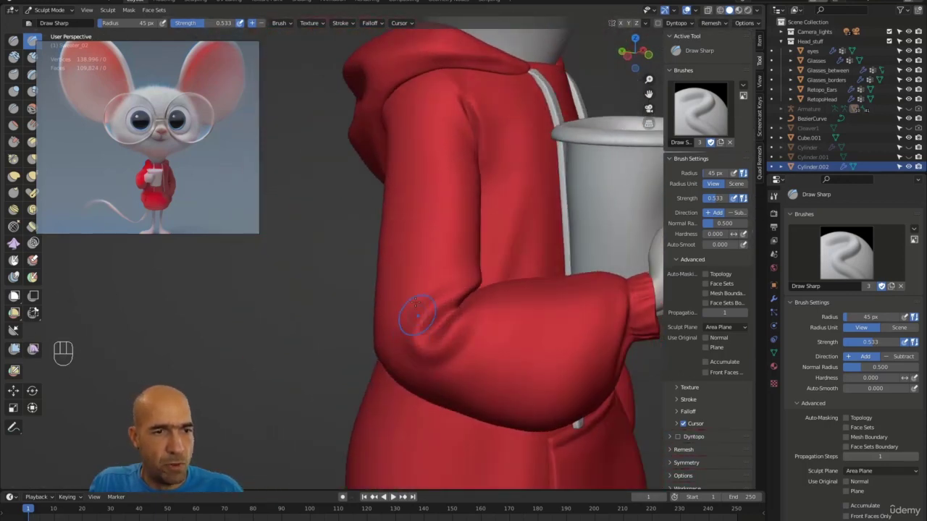
shift+drag(427, 318, 460, 351)
- Deepen the inner elbow crease of the cup-holding sleeve using the Draw brush at a 45 px radius
alt+drag(507, 326, 533, 281)
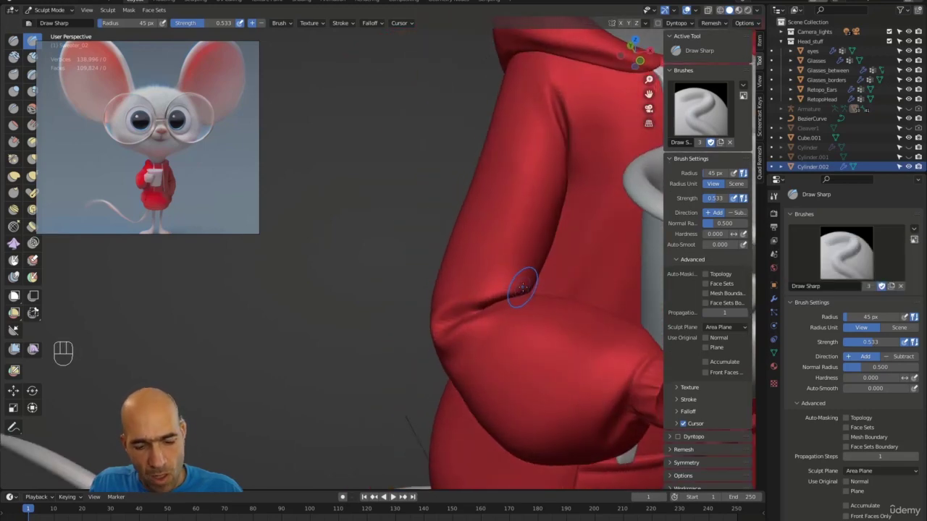
key(x)
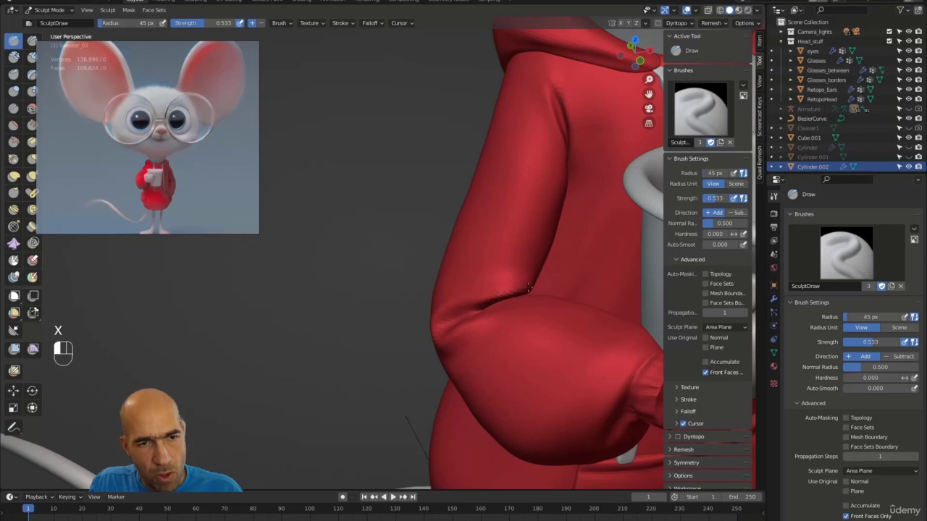
alt+drag(528, 287, 549, 288)
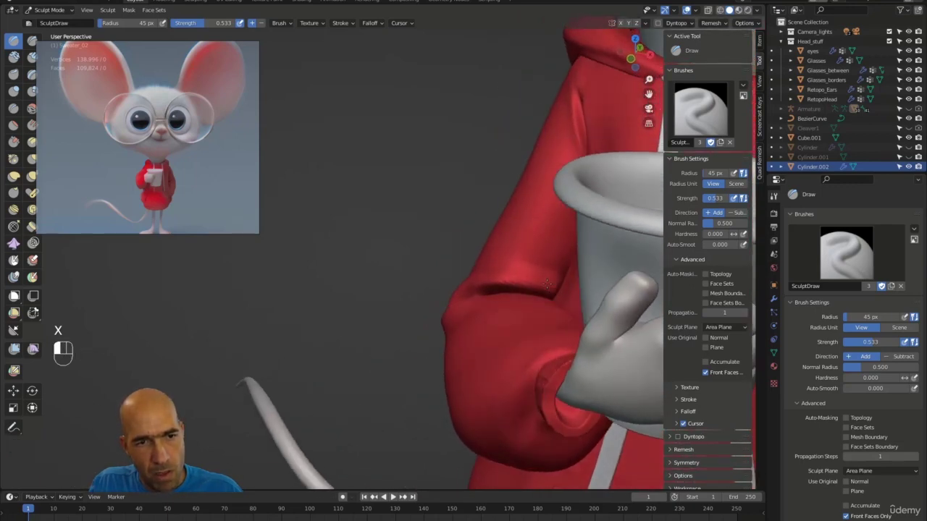
alt+drag(515, 280, 539, 258)
- Puff up the fabric along the cup-holding arm's elbow crease with the Inflate brush at a 74 px radius
key(6)
key(bracketright)
key(bracketright)
key(bracketright)
key(bracketright)
key(bracketright)
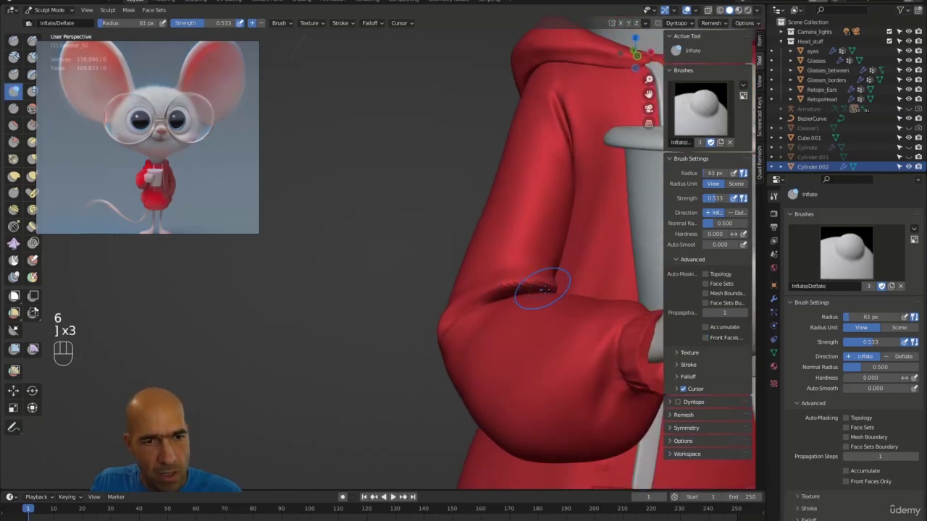
drag(511, 289, 488, 299)
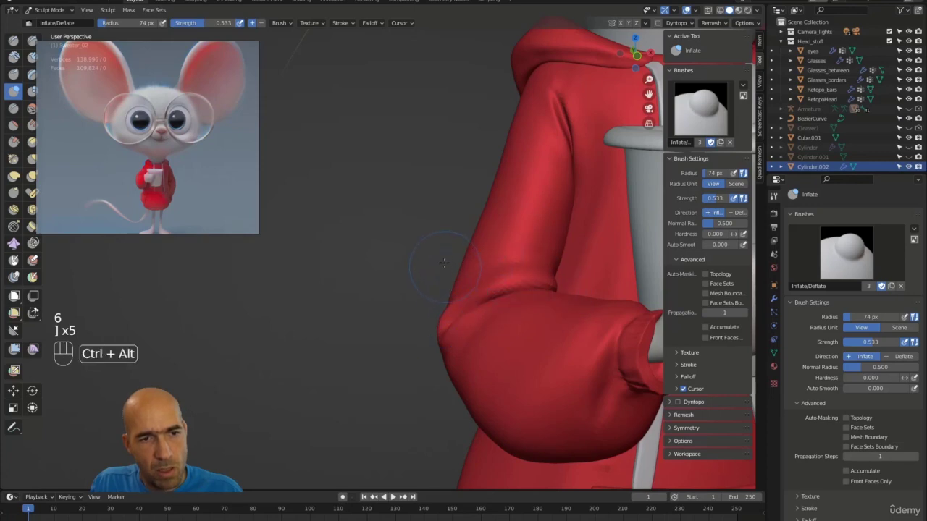
- Carve two creases from the inner elbow across the other sleeve using the Draw brush at a 42 px radius
ctrl+alt+drag(413, 253, 395, 271)
alt+shift+drag(560, 270, 359, 169)
alt+shift+drag(359, 169, 486, 252)
ctrl+alt+drag(550, 245, 490, 268)
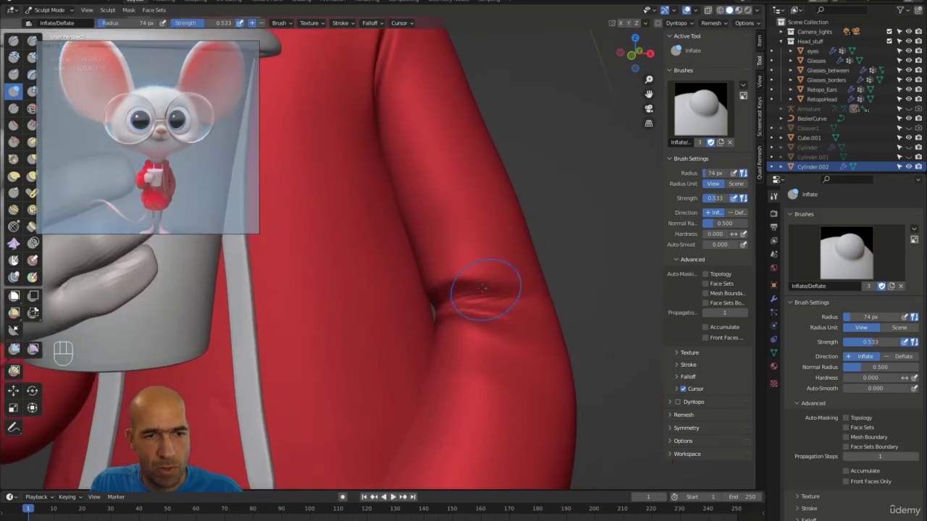
key(x)
key(x)
key(x)
key(x)
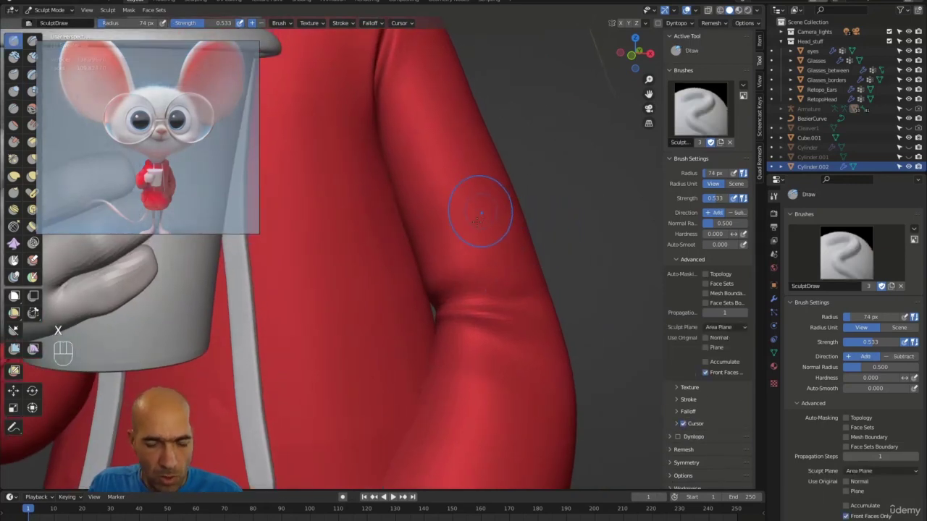
drag(438, 293, 535, 245)
mouse_move(449, 314)
mouse_down()
mouse_move(533, 347)
mouse_move(506, 345)
mouse_move(500, 335)
mouse_up()
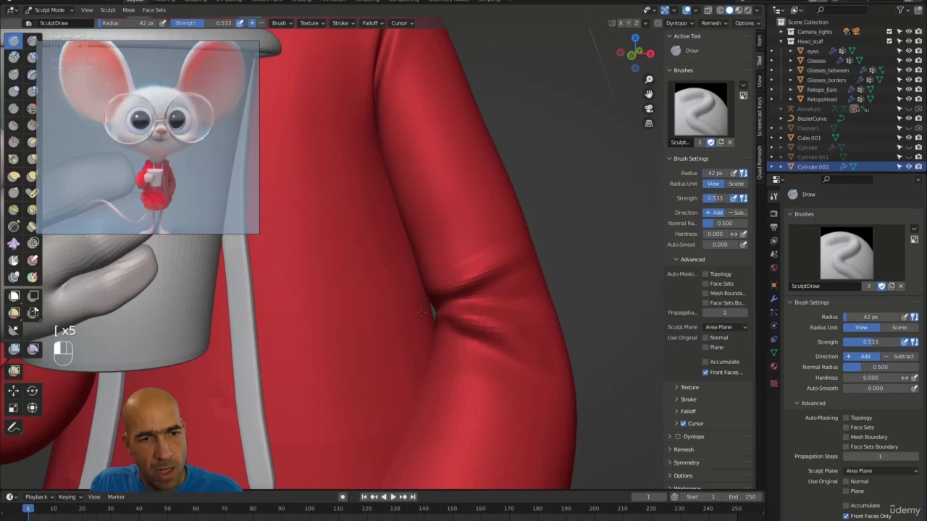
- Inflate and smooth the other sleeve's elbow creases at a 113 px radius, and reduce the Inflate radius to 72 px
mouse_move(471, 293)
alt+mouse_down()
mouse_move(493, 302)
mouse_move(444, 295)
alt+mouse_up()
key(6)
key(bracketright)
key(bracketright)
key(bracketright)
key(bracketright)
key(bracketright)
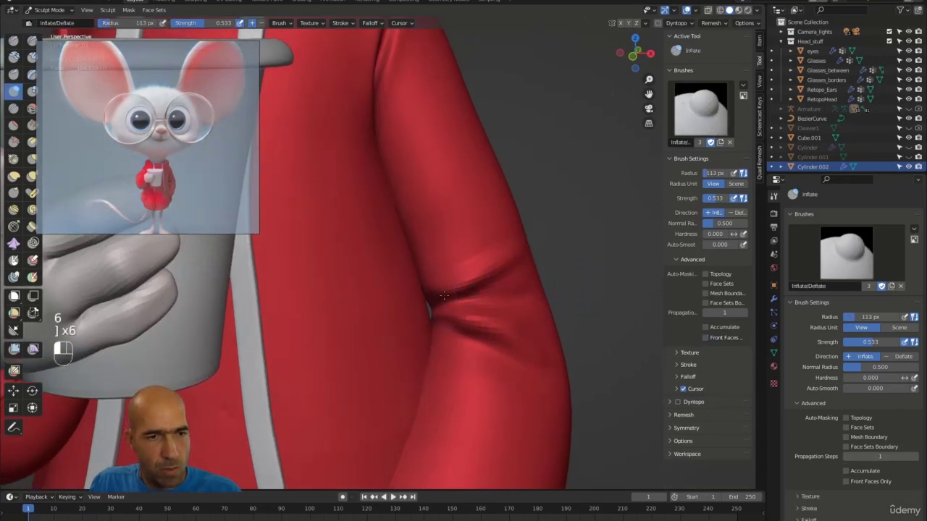
mouse_move(493, 327)
mouse_down()
mouse_move(534, 349)
mouse_move(482, 333)
mouse_move(502, 338)
mouse_up()
mouse_move(485, 271)
shift+mouse_down()
mouse_move(496, 260)
mouse_move(463, 302)
shift+mouse_up()
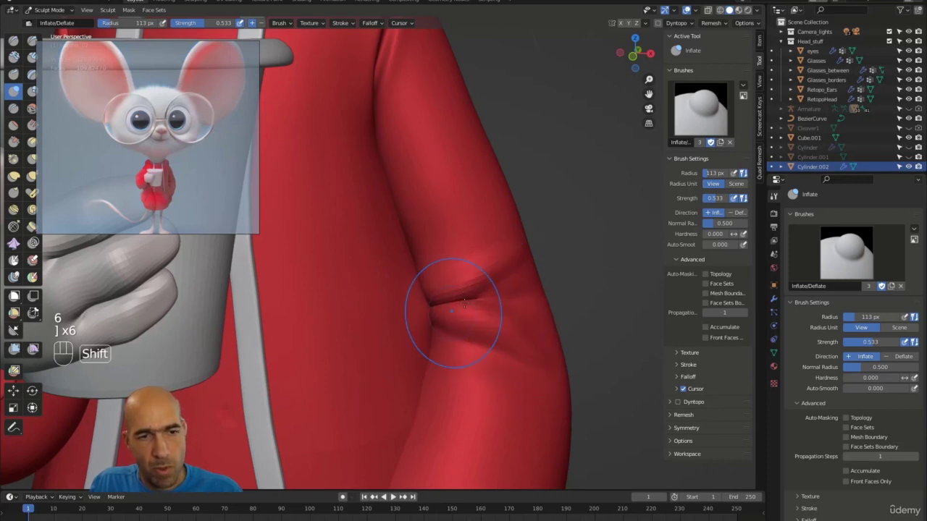
mouse_move(497, 310)
middle_down()
mouse_move(557, 282)
mouse_move(553, 298)
mouse_move(546, 285)
middle_up()
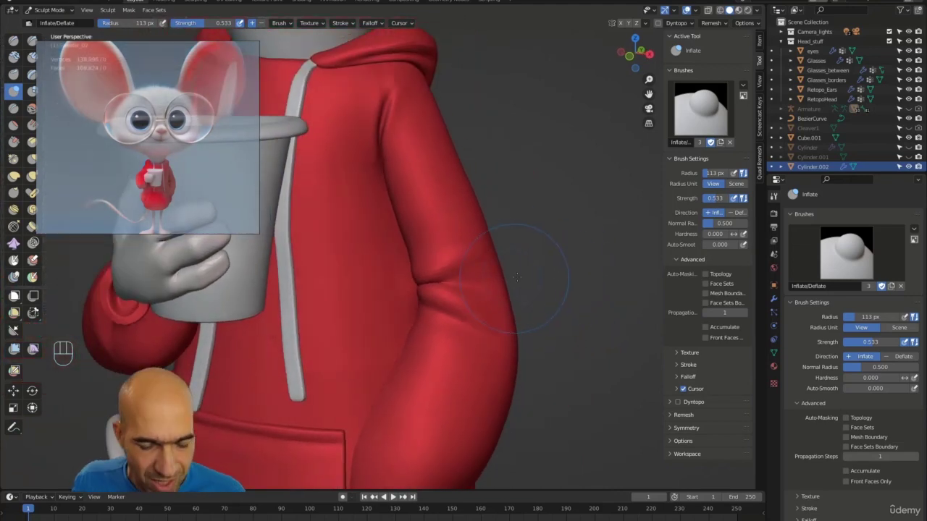
key(bracketleft)
key(bracketleft)
key(bracketleft)
key(bracketleft)
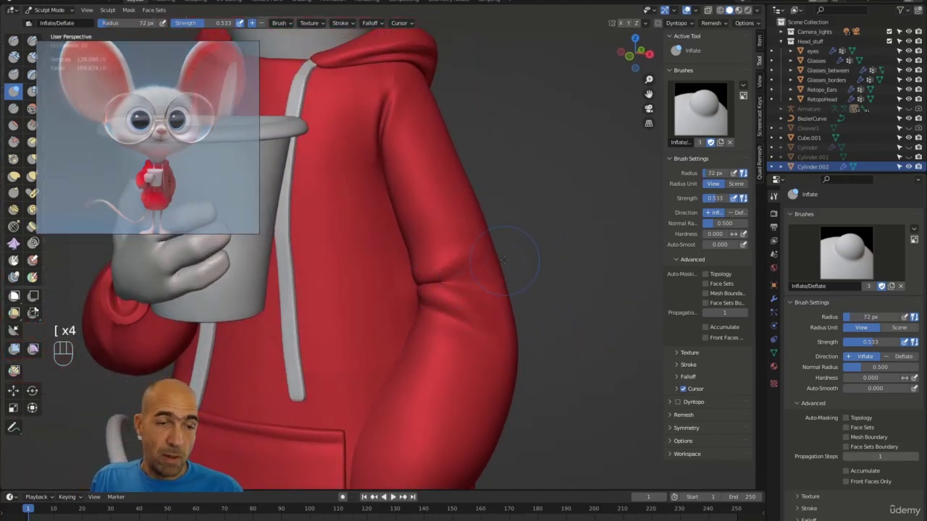
- Set the Grab brush radius to 107 px and reshape the forearm of the sleeve that enters the pocket
mouse_move(520, 252)
middle_down()
mouse_move(502, 268)
mouse_move(529, 302)
middle_up()
key(g)
key(bracketright)
key(bracketright)
key(bracketright)
key(bracketright)
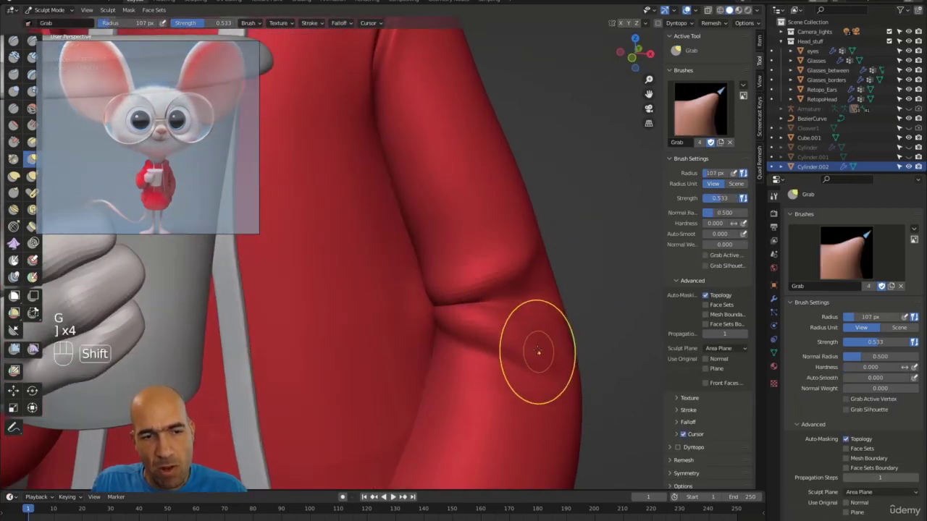
mouse_move(591, 321)
middle_down()
mouse_move(584, 290)
mouse_move(559, 319)
mouse_move(516, 316)
mouse_move(539, 276)
mouse_move(568, 274)
mouse_move(524, 271)
mouse_move(535, 271)
mouse_move(533, 311)
middle_up()
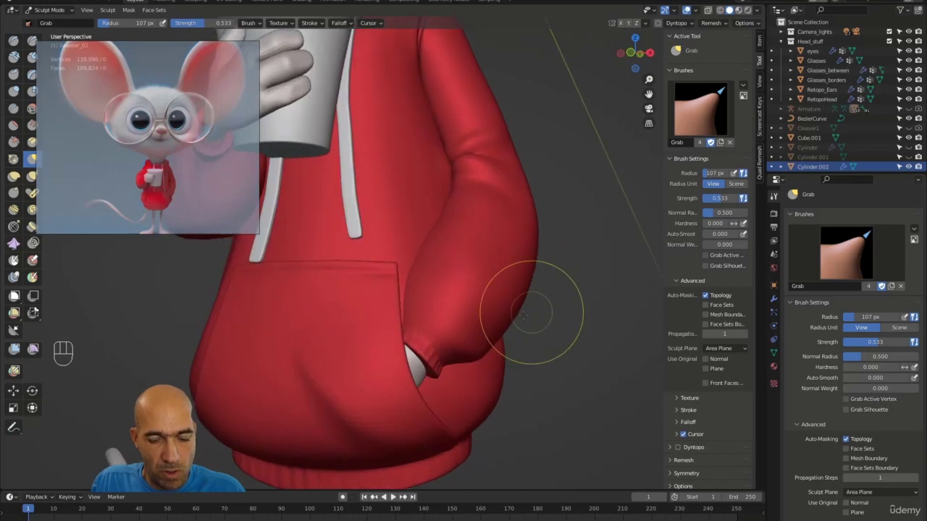
key(g)
drag(493, 323, 481, 346)
middle_drag(532, 310, 490, 282)
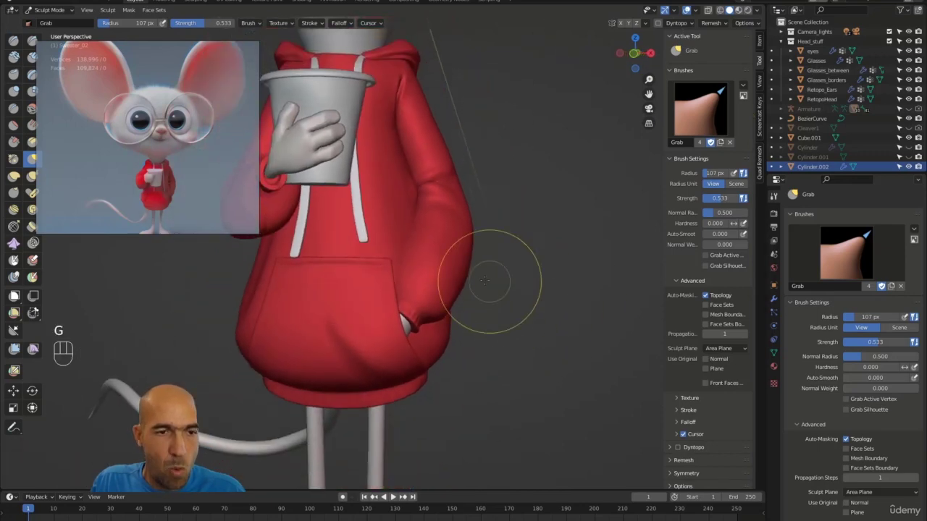
middle_drag(487, 218, 471, 219)
drag(471, 219, 462, 226)
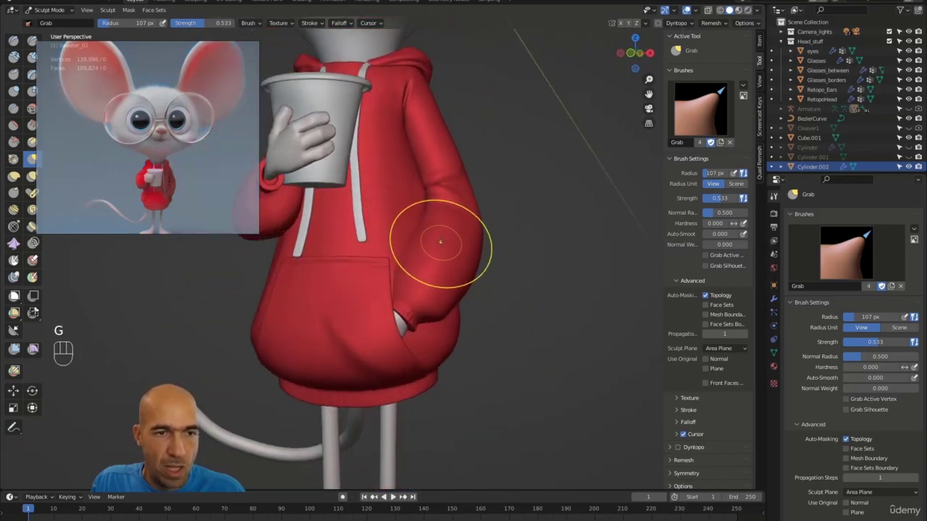
middle_drag(449, 260, 476, 248)
drag(413, 218, 405, 236)
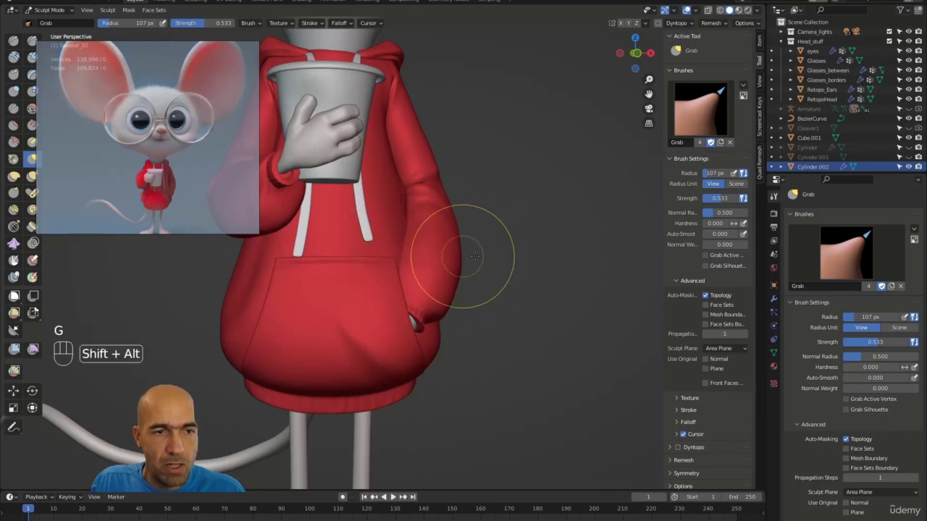
- Sculpt and smooth crisp folds around the pocket arm's elbow with Draw Sharp at a 62 px radius
shift+middle_drag(464, 256, 533, 221)
shift+middle_drag(595, 206, 574, 244)
middle_drag(483, 294, 464, 299)
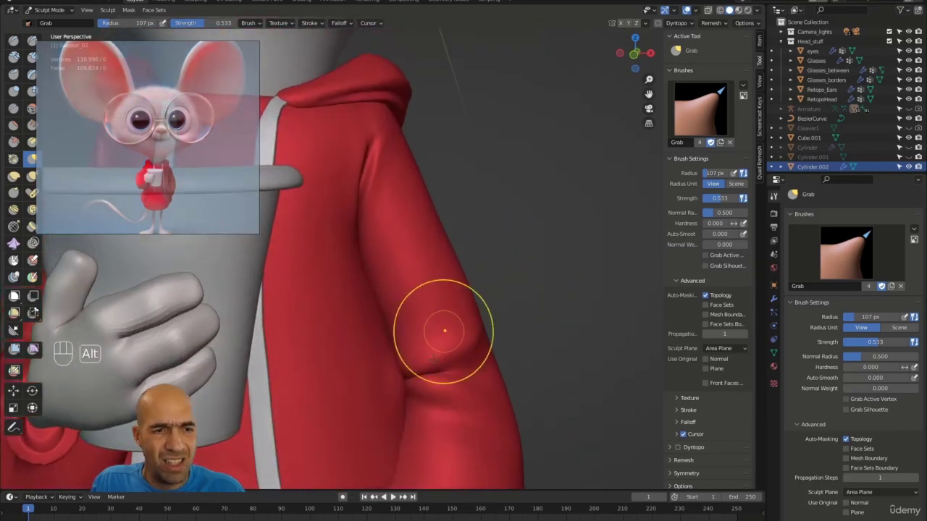
mouse_move(544, 431)
shift+middle_down()
mouse_move(516, 332)
mouse_move(521, 341)
shift+middle_up()
key(1)
key(bracketleft)
key(bracketleft)
key(bracketleft)
key(bracketleft)
key(bracketleft)
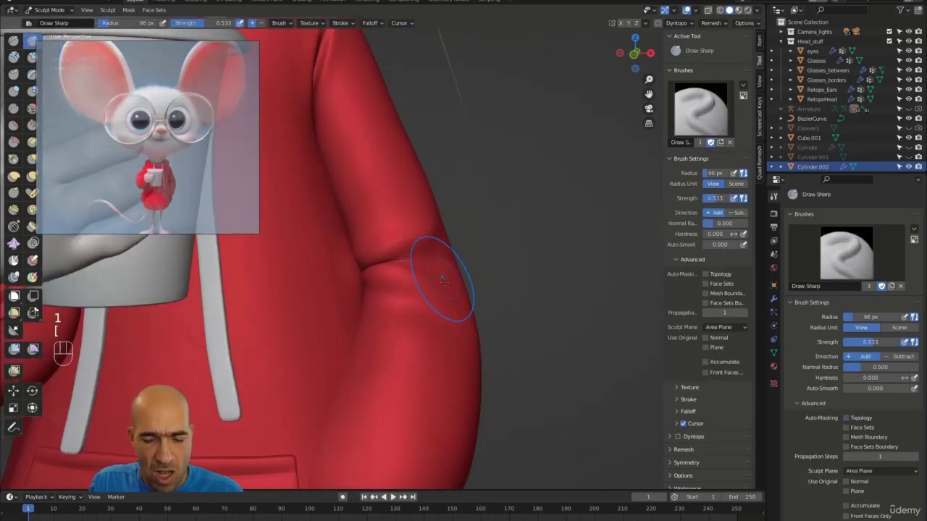
mouse_move(371, 274)
mouse_down()
mouse_move(413, 287)
mouse_move(373, 283)
mouse_move(443, 233)
mouse_move(356, 260)
mouse_up()
shift+drag(414, 249, 354, 258)
middle_drag(439, 231, 459, 250)
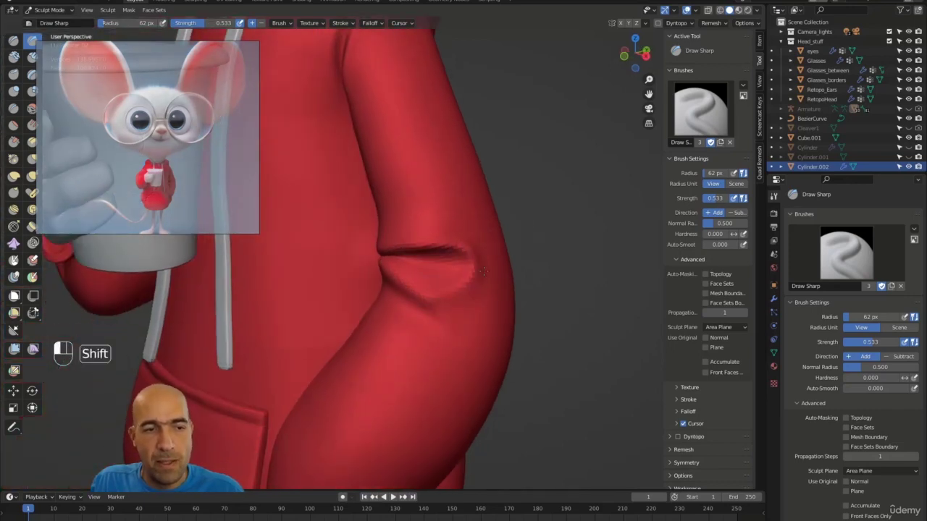
- Inflate the pocket arm's elbow crease and build smoothed folds down the forearm with Clay Strips at a 62 px radius
middle_drag(496, 244, 425, 215)
key(6)
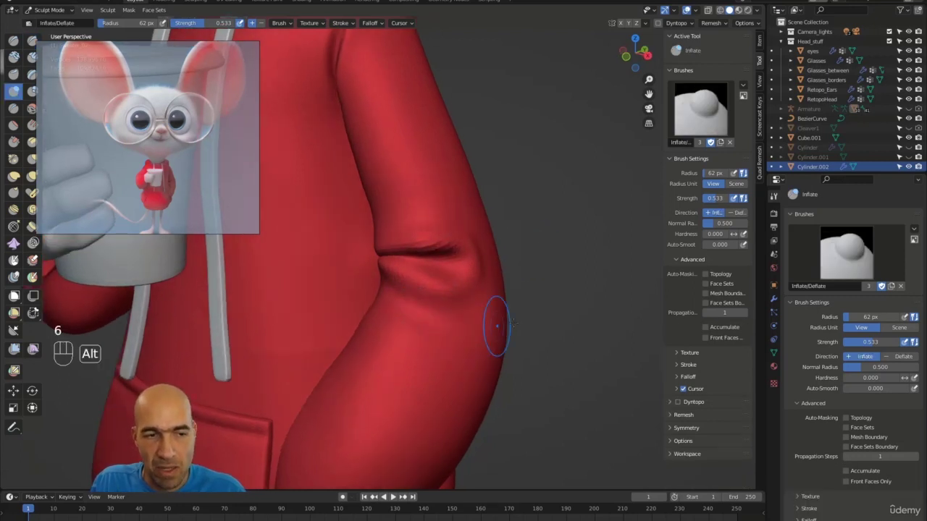
ctrl+middle_drag(493, 321, 449, 283)
key(2)
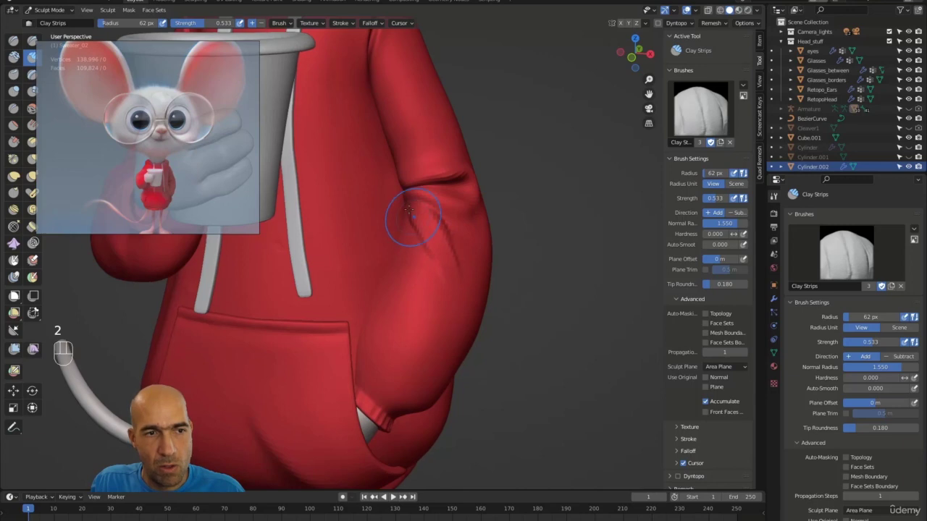
shift+drag(409, 212, 441, 288)
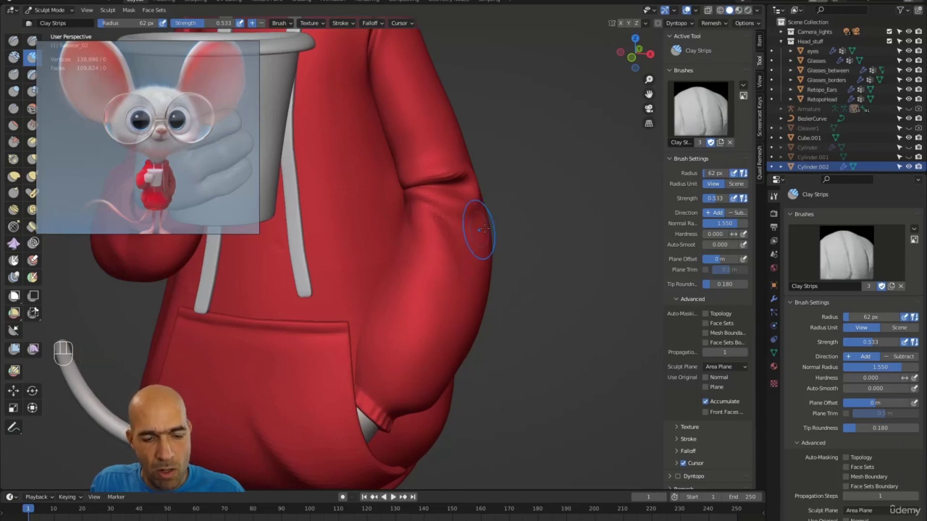
- Examine the sweater's mesh density by turning the wireframe display on and off again
key(q)
click(426, 231)
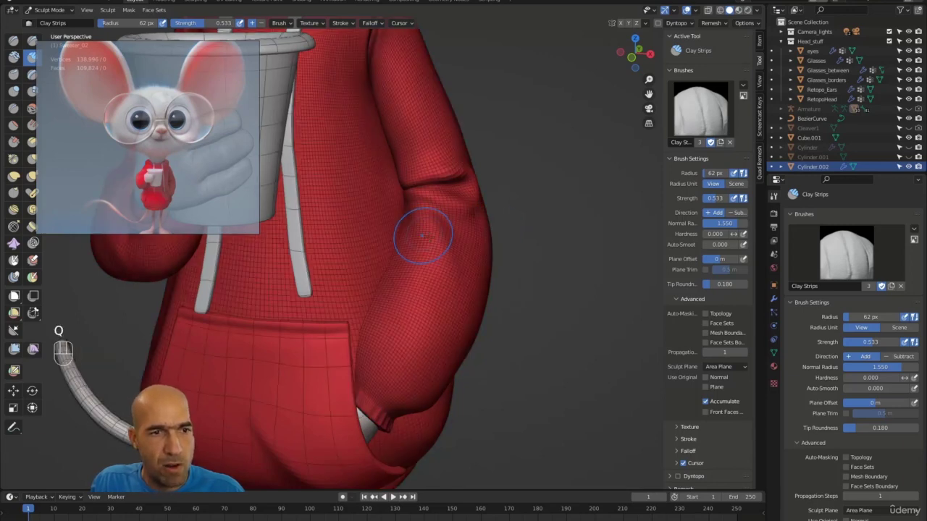
key(q)
click(416, 237)
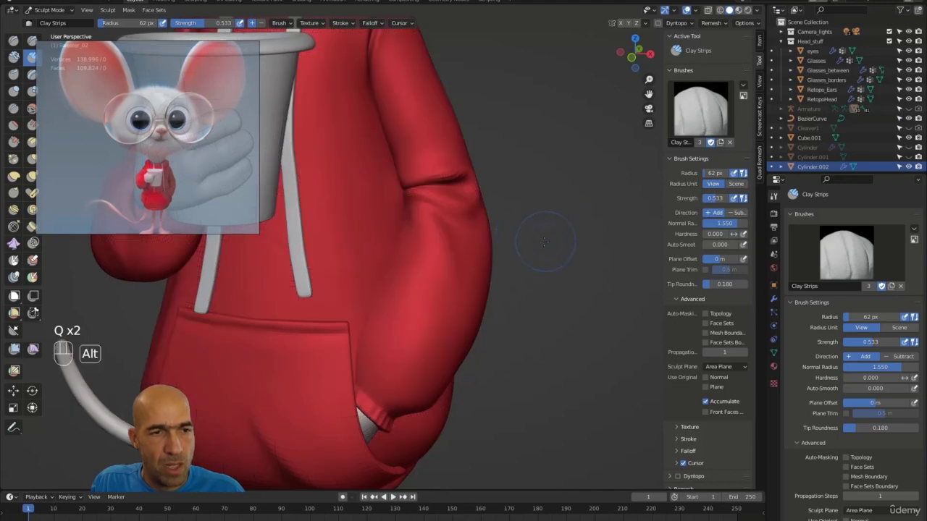
- Add the Floor viewport overlay option to the Quick Favorites
shift+middle_drag(545, 243, 410, 208)
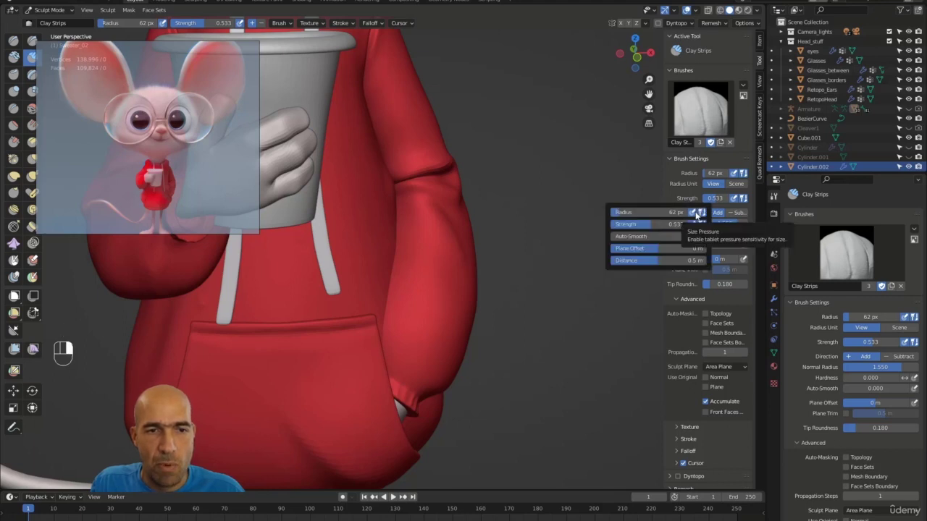
right_click(722, 214)
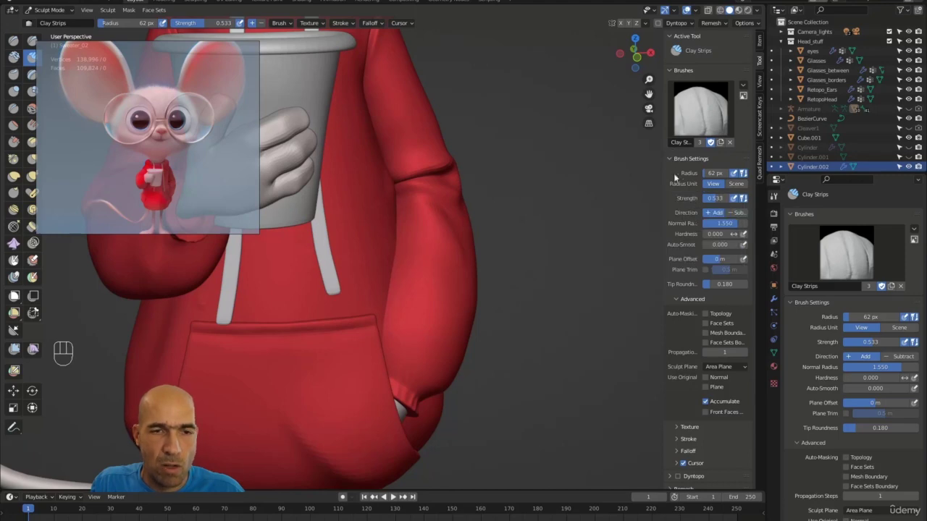
right_click(706, 175)
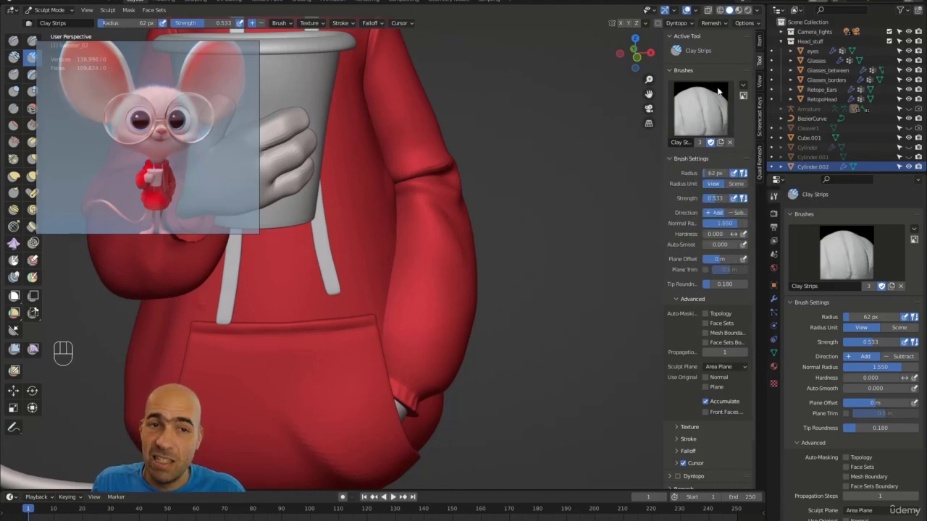
click(725, 26)
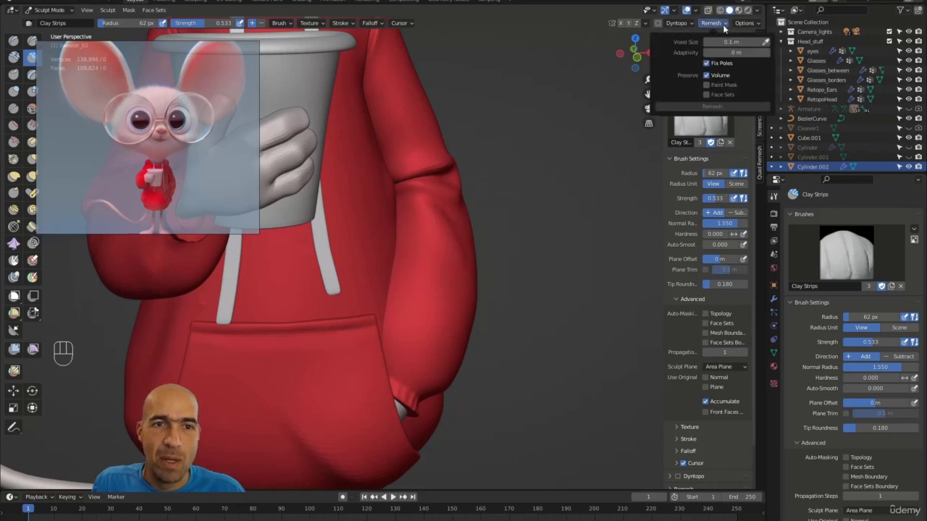
click(696, 11)
right_click(676, 55)
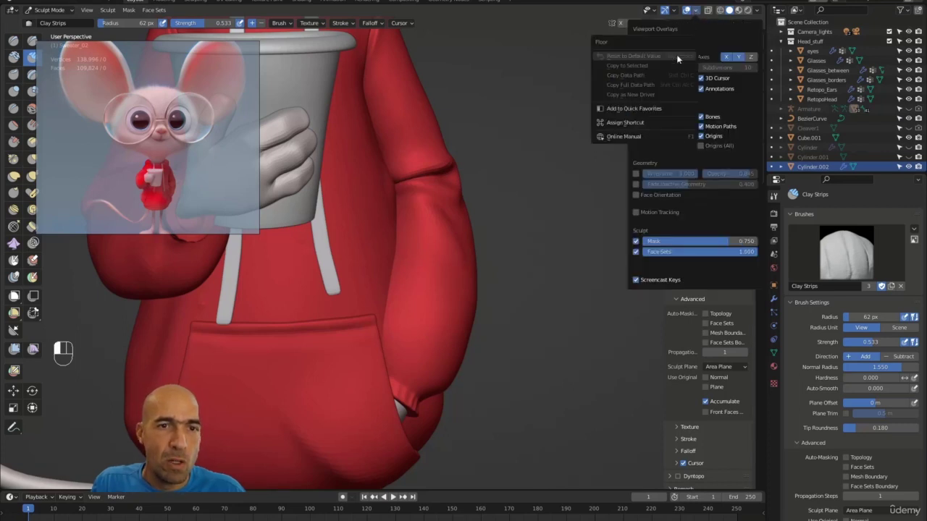
click(652, 110)
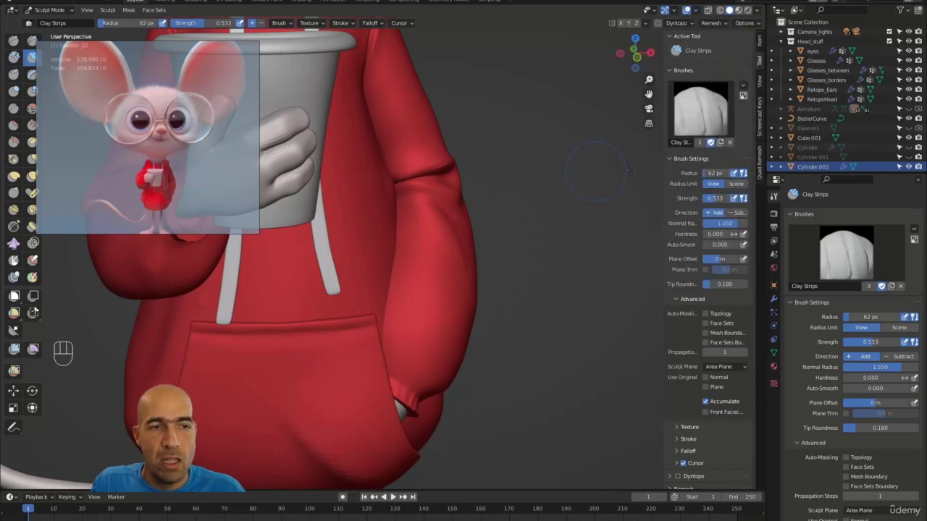
- Sculpt and smooth the crease at the front armpit of the pocket arm with the Draw brush at a 31 px radius
ctrl+alt+drag(491, 189, 499, 228)
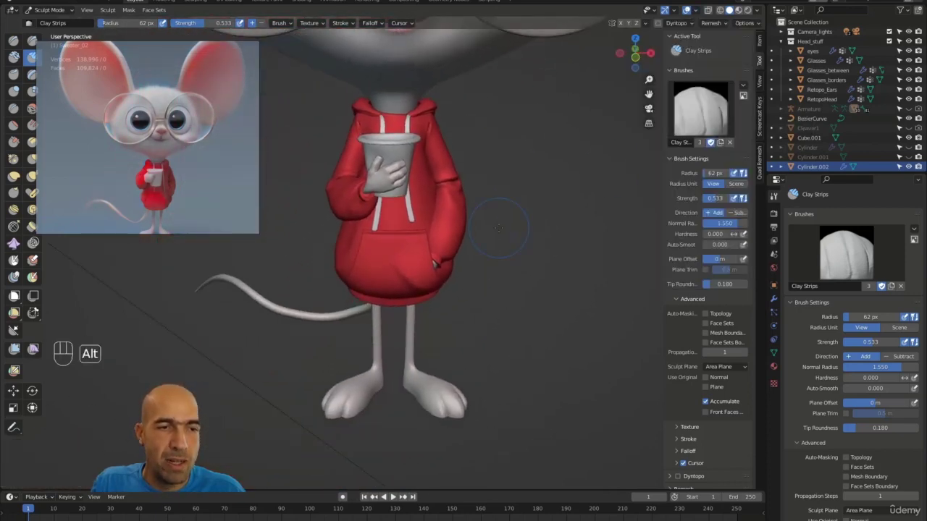
ctrl+alt+drag(481, 286, 458, 250)
alt+shift+drag(458, 261, 405, 331)
ctrl+alt+drag(406, 332, 462, 266)
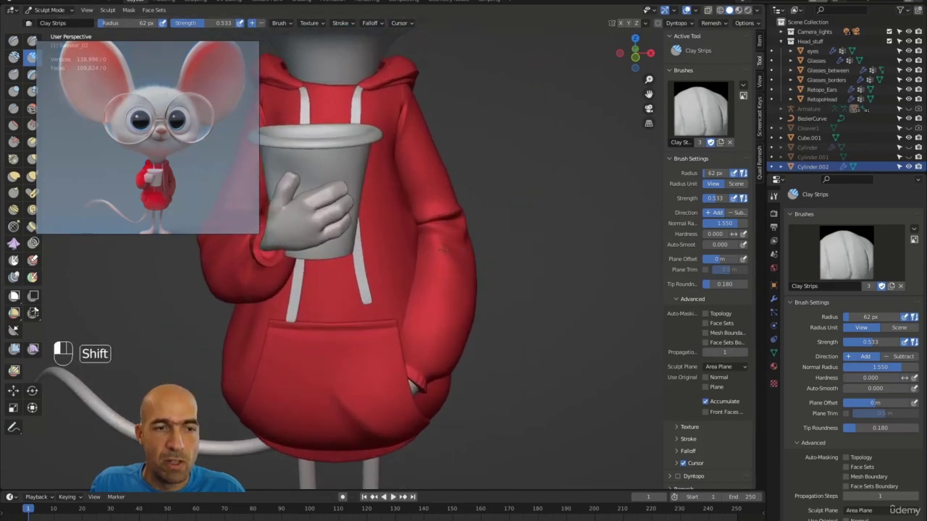
alt+drag(441, 322, 515, 138)
mouse_move(523, 92)
alt+shift+mouse_down()
mouse_move(518, 172)
mouse_move(518, 129)
alt+shift+mouse_up()
key(x)
key(x)
key(x)
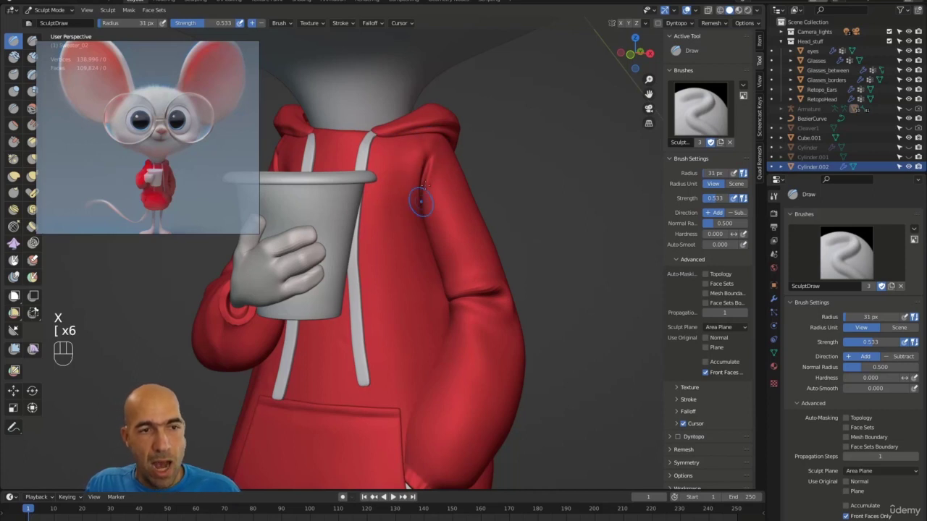
shift+drag(408, 226, 397, 181)
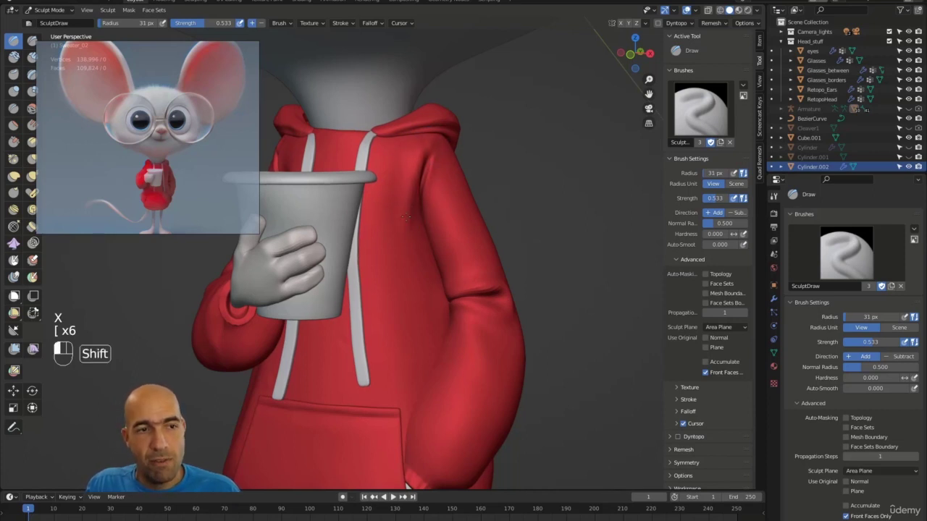
- Refine and smooth the shoulder creases of the pocket arm, from the front around to the back below the hood
alt+drag(425, 140, 430, 145)
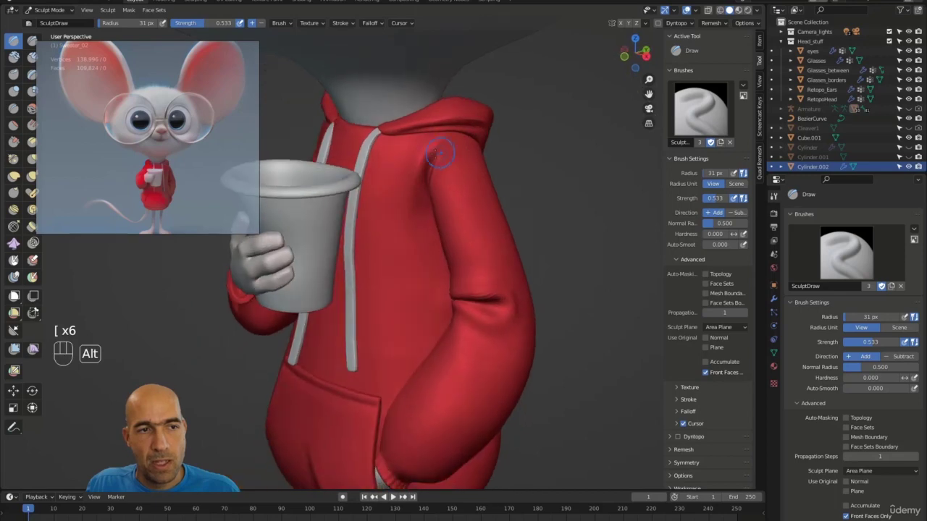
key(shift)
key(ctrl)
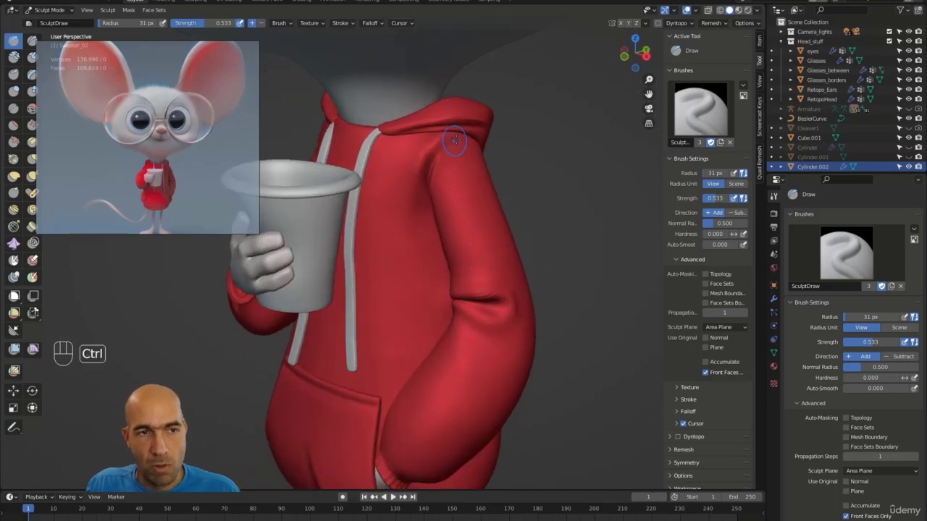
alt+drag(433, 153, 472, 150)
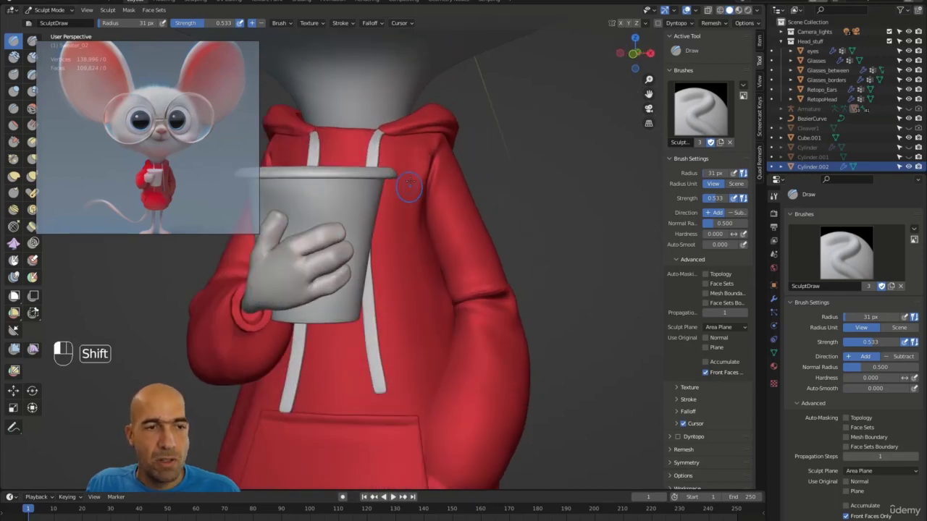
alt+drag(409, 247, 470, 162)
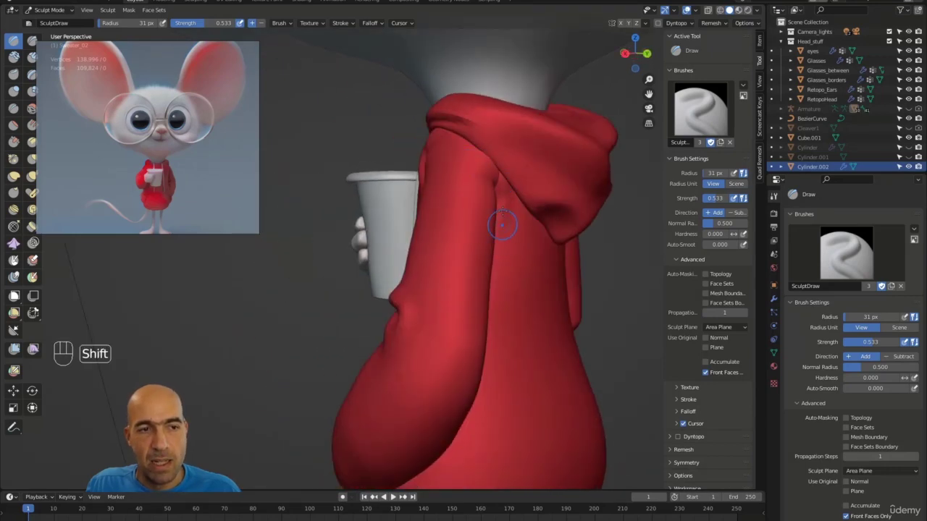
alt+drag(487, 217, 305, 349)
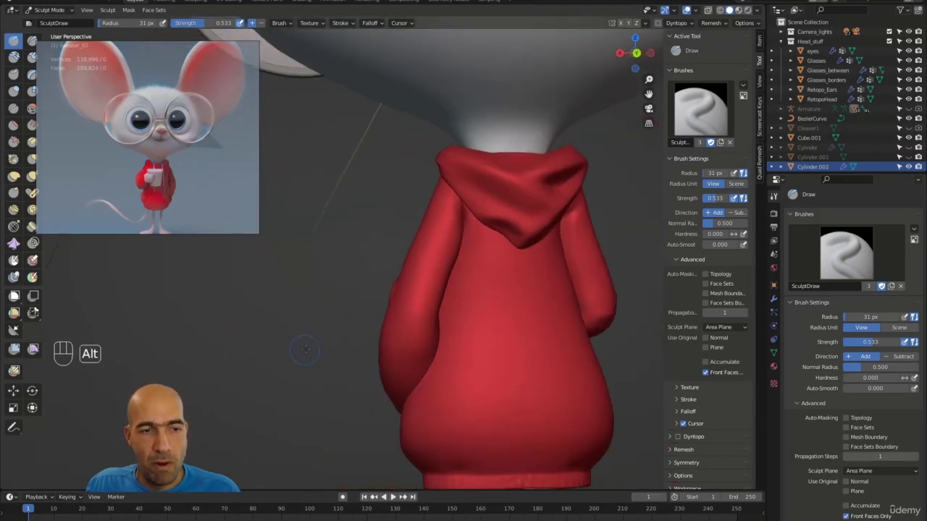
- Inflate the back inner edge of the pocket arm's sleeve at a 61 px radius and smooth it into the torso
key(6)
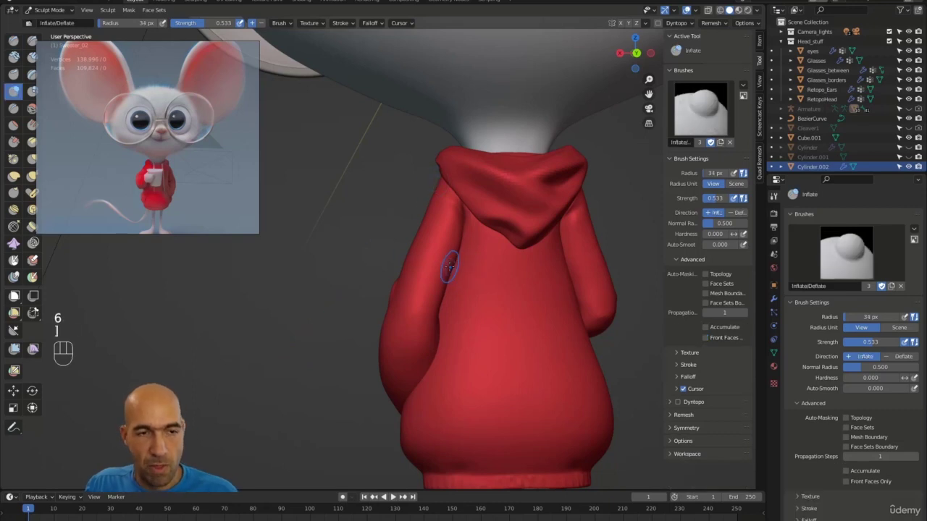
key(bracketright)
key(bracketright)
key(bracketright)
drag(449, 266, 438, 321)
shift+drag(451, 276, 612, 295)
mouse_move(474, 304)
ctrl+alt+mouse_down()
mouse_move(475, 332)
mouse_move(601, 274)
ctrl+alt+mouse_up()
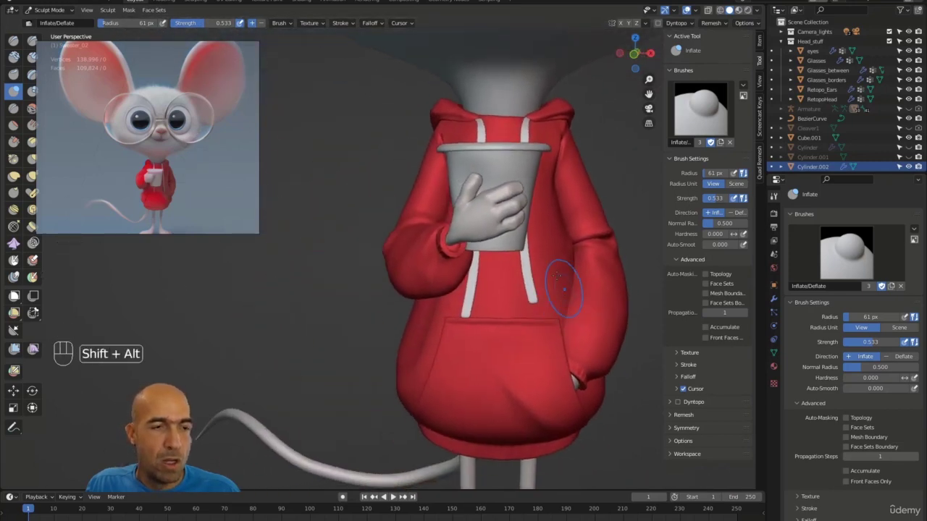
click(67, 12)
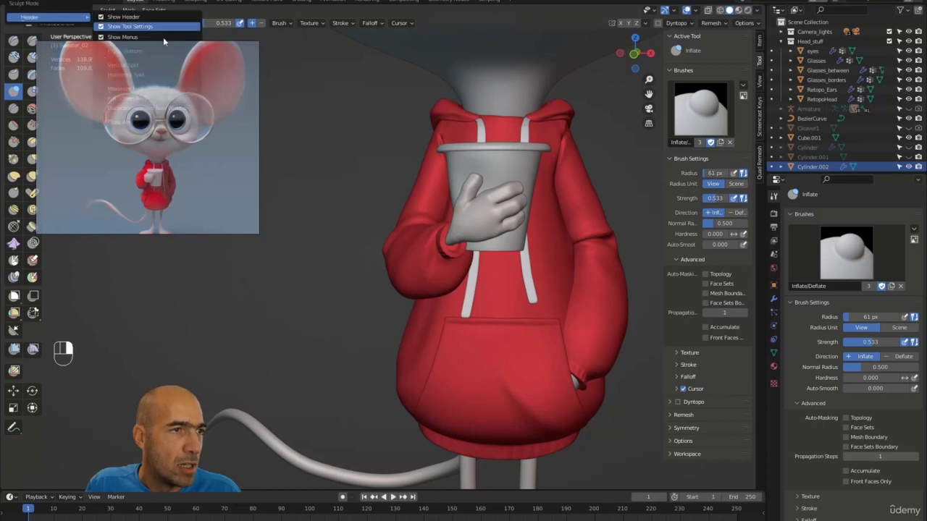
click(33, 12)
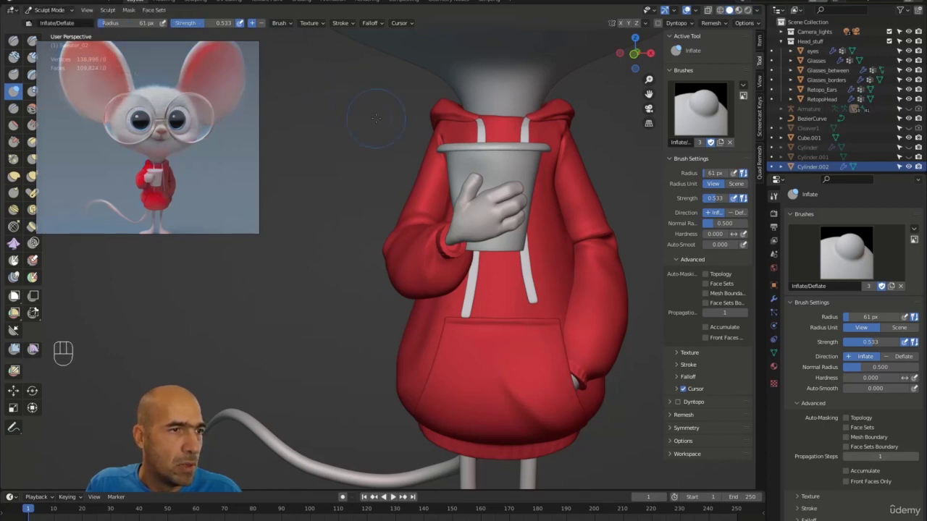
right_click(53, 12)
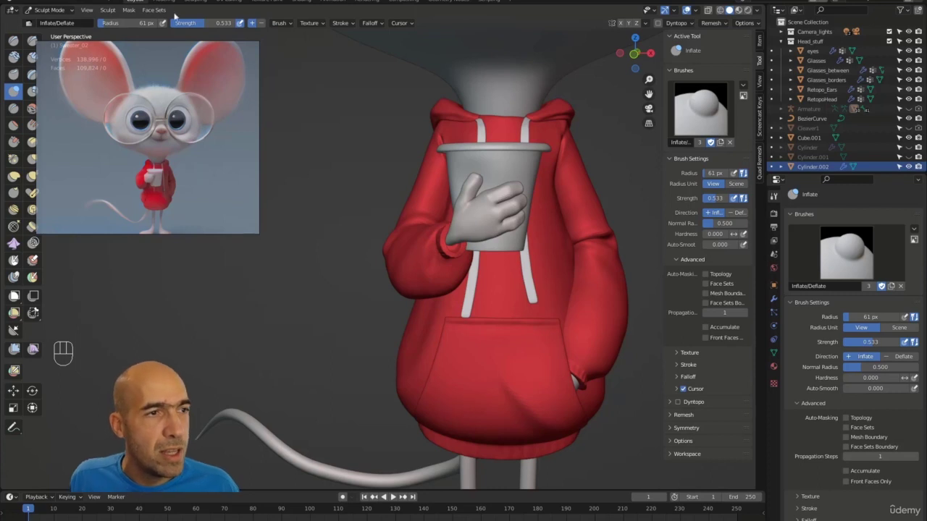
right_click(197, 3)
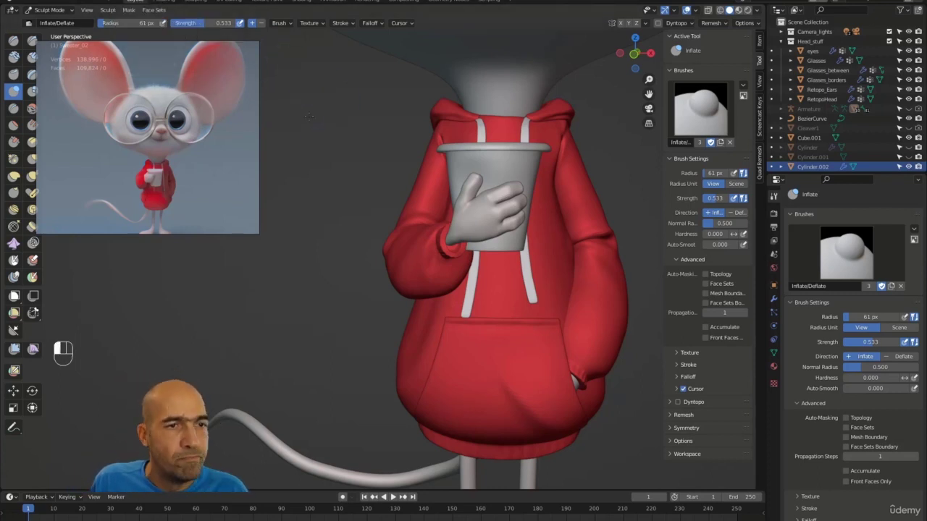
- Switch sculpting to the hand mesh and reshape the wrist and back of the hand with Grab at a 91 px radius
key(alt+q)
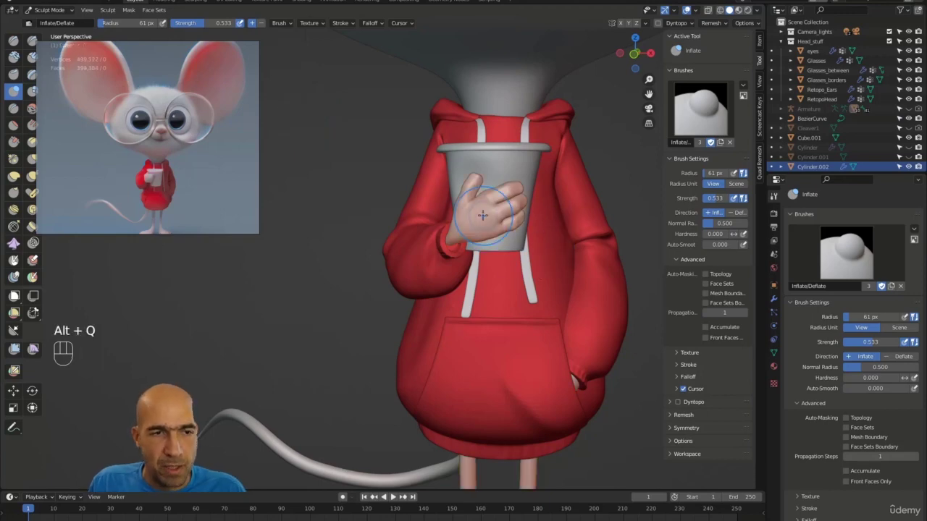
mouse_move(385, 218)
ctrl+alt+middle_down()
mouse_move(382, 244)
mouse_move(369, 222)
ctrl+alt+middle_up()
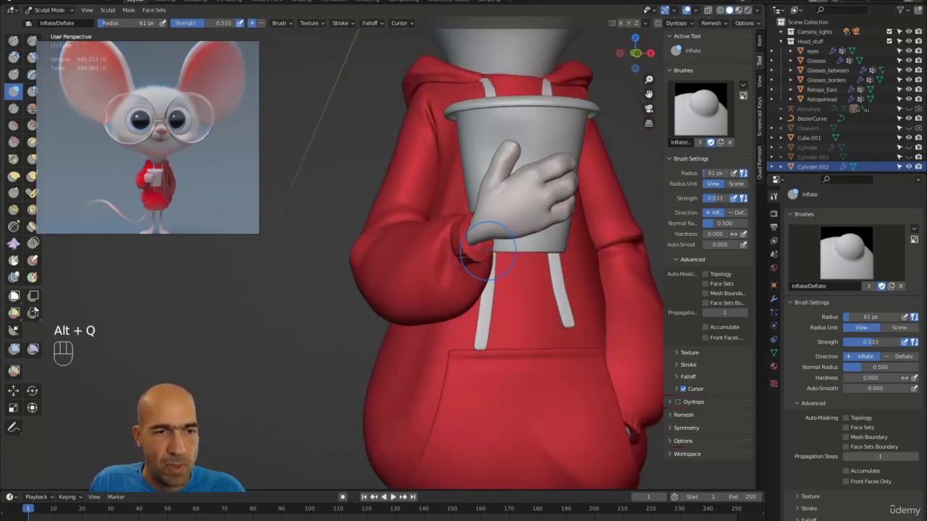
key(g)
key(bracketright)
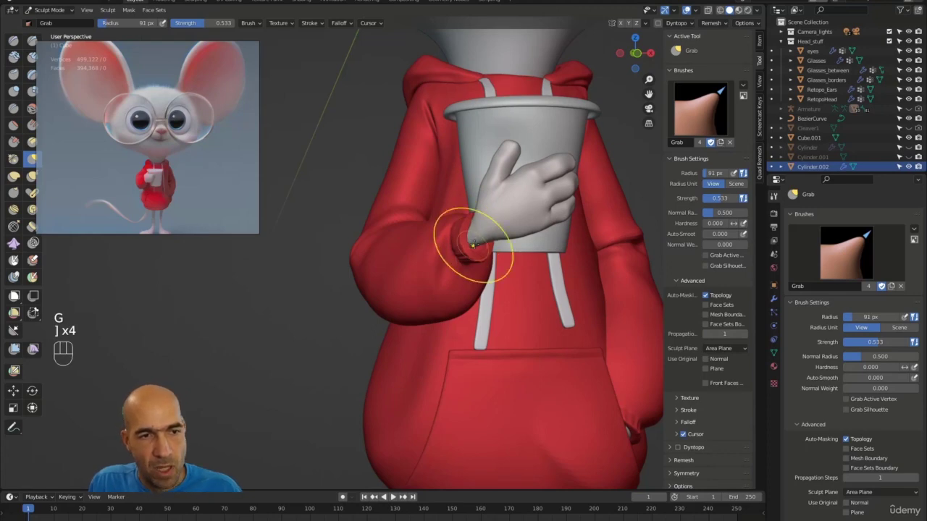
mouse_move(482, 207)
middle_down()
mouse_move(465, 226)
mouse_move(489, 230)
mouse_move(476, 233)
middle_up()
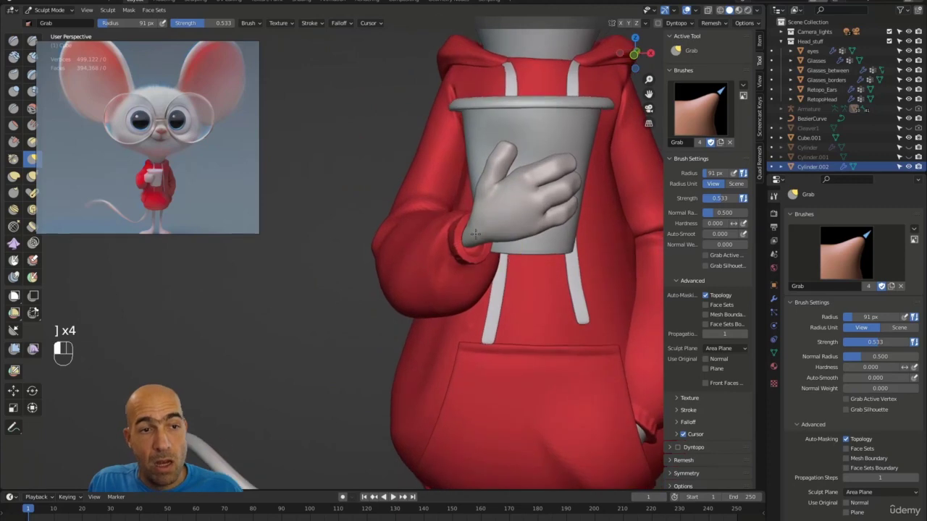
ctrl+alt+middle_drag(458, 194, 410, 223)
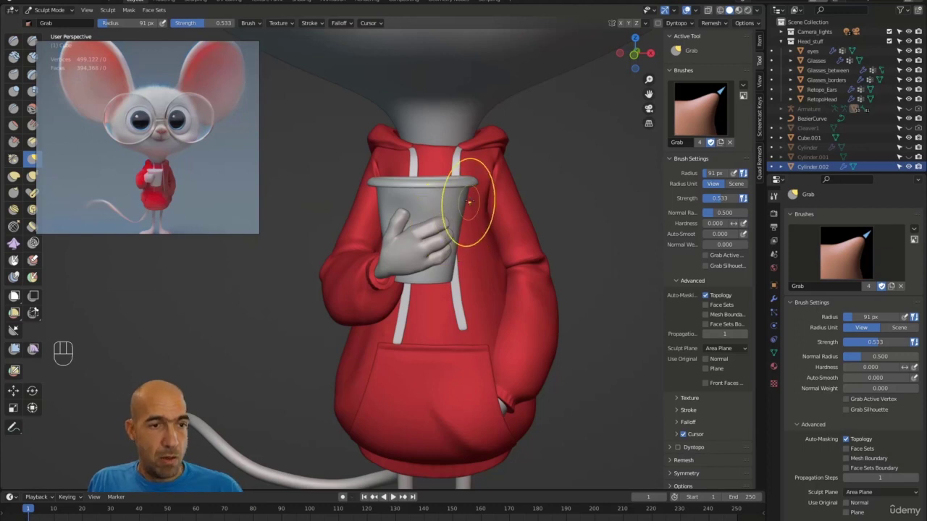
alt+middle_drag(468, 202, 393, 199)
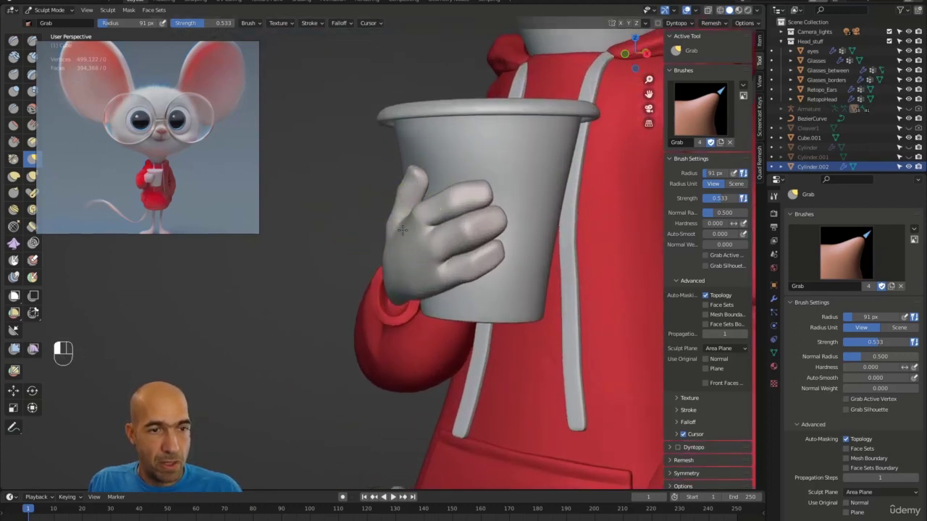
middle_drag(402, 230, 403, 247)
mouse_move(346, 292)
alt+middle_down()
mouse_move(405, 288)
mouse_move(409, 308)
mouse_move(421, 312)
mouse_move(413, 331)
mouse_move(393, 290)
mouse_move(338, 293)
alt+middle_up()
- Switch sculpting to the sweater and adjust the cup arm's cuff and forearm around the wrist with Grab
key(alt+q)
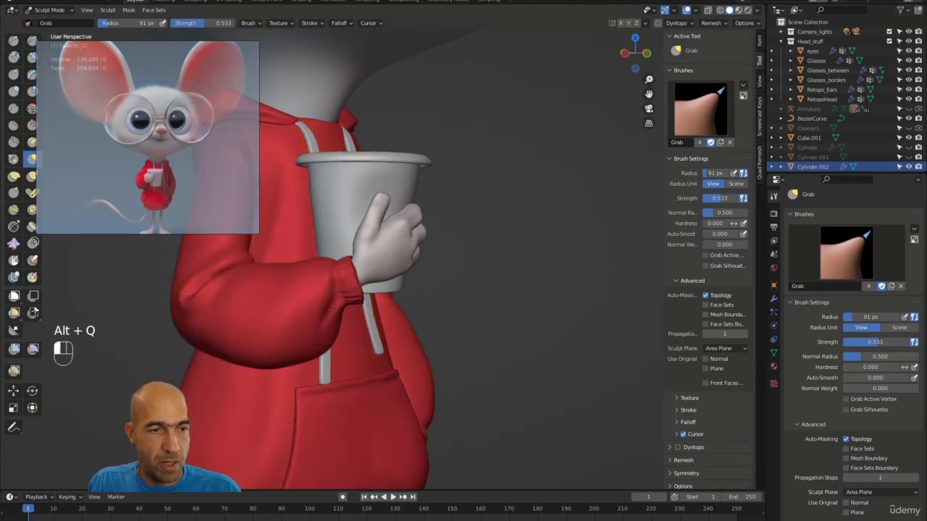
alt+middle_drag(400, 286, 330, 255)
middle_drag(332, 295, 330, 282)
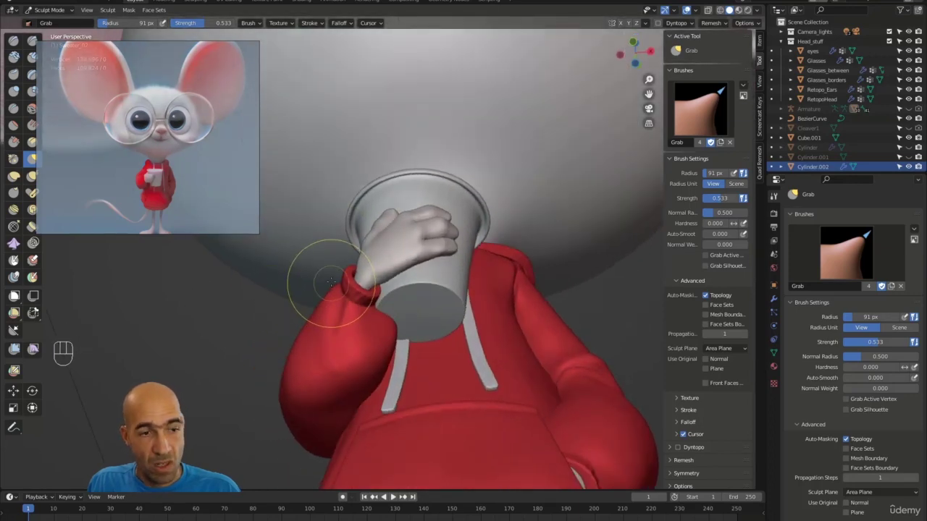
- Return to the hand mesh and reshape the thumb against the cup with Grab at a 91 px radius
mouse_move(406, 273)
ctrl+alt+mouse_down()
mouse_move(399, 268)
mouse_move(445, 298)
mouse_move(416, 290)
mouse_move(388, 253)
mouse_move(461, 310)
mouse_move(528, 301)
mouse_move(484, 301)
mouse_move(489, 268)
mouse_move(476, 218)
mouse_move(493, 221)
mouse_move(494, 210)
mouse_move(474, 221)
ctrl+alt+mouse_up()
mouse_move(373, 227)
alt+mouse_down()
mouse_move(462, 239)
mouse_move(427, 232)
alt+mouse_up()
alt+drag(495, 212, 456, 209)
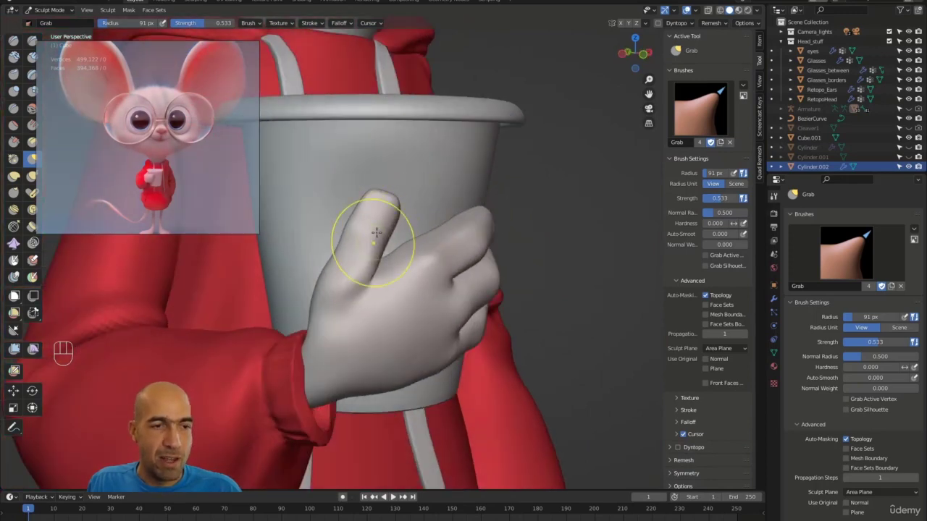
drag(379, 225, 380, 208)
drag(375, 204, 366, 201)
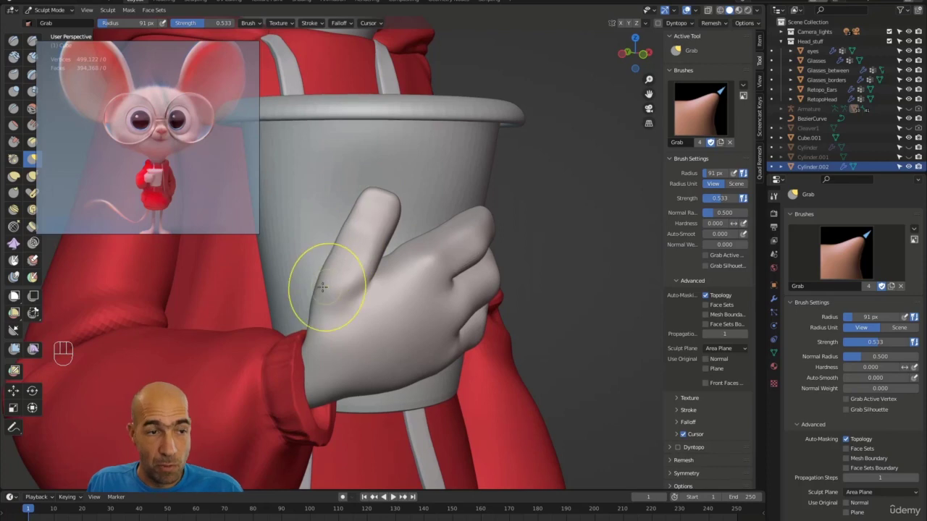
mouse_move(324, 302)
alt+mouse_down()
mouse_move(326, 279)
mouse_move(371, 259)
mouse_move(357, 290)
mouse_move(318, 293)
mouse_move(330, 283)
alt+mouse_up()
- Build up the thumb's base with Clay Strips, smooth it, and flatten the area toward the wrist with Scrape at 91 px
key(c)
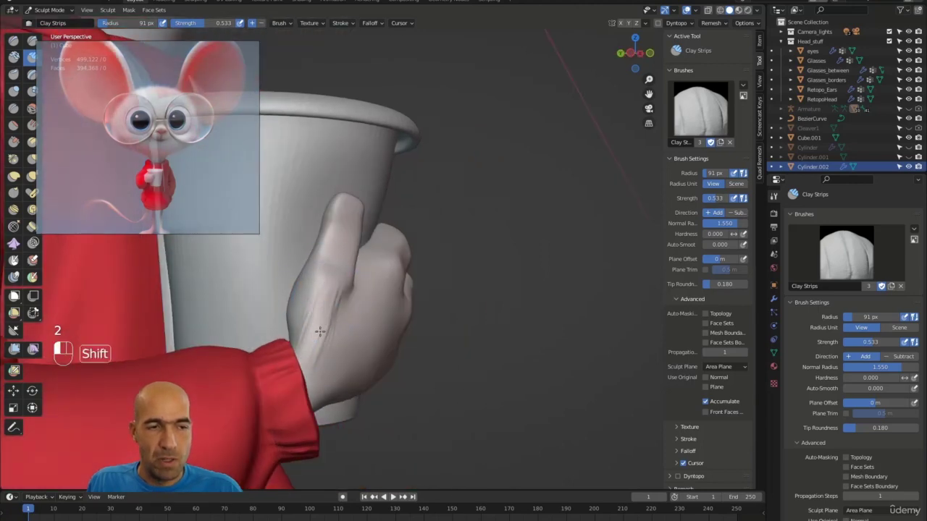
key(3)
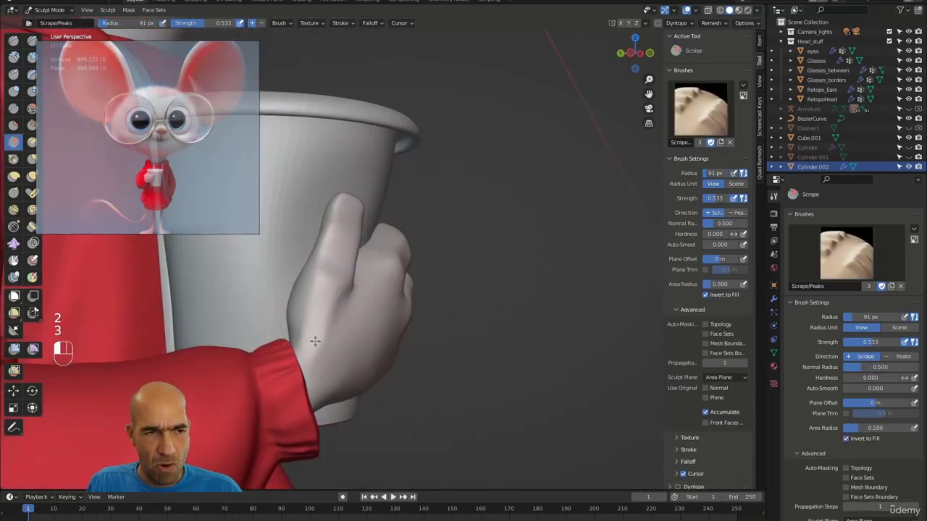
middle_drag(342, 286, 347, 312)
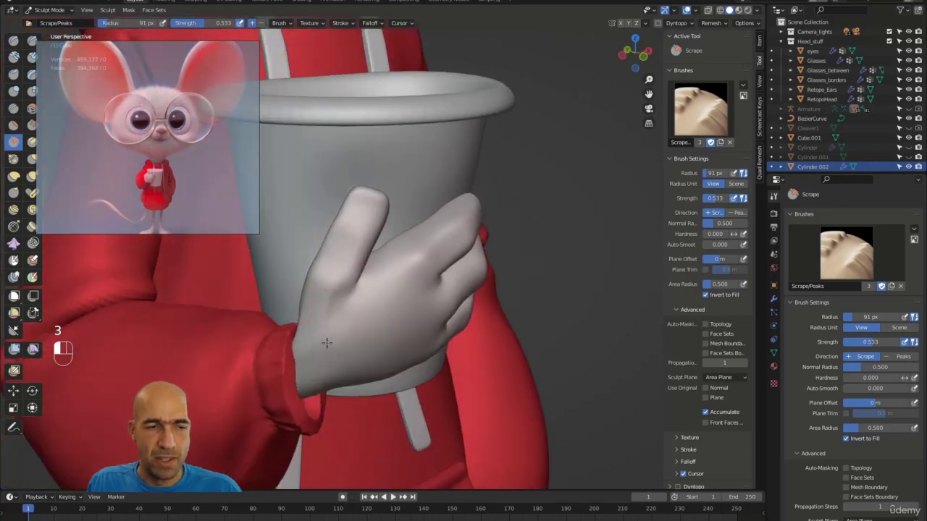
mouse_move(325, 331)
mouse_down()
mouse_move(355, 235)
mouse_move(379, 257)
mouse_move(361, 277)
mouse_up()
- Pull the web between thumb and index finger upward with Grab and smooth the back of the hand
alt+drag(457, 270, 426, 211)
key(g)
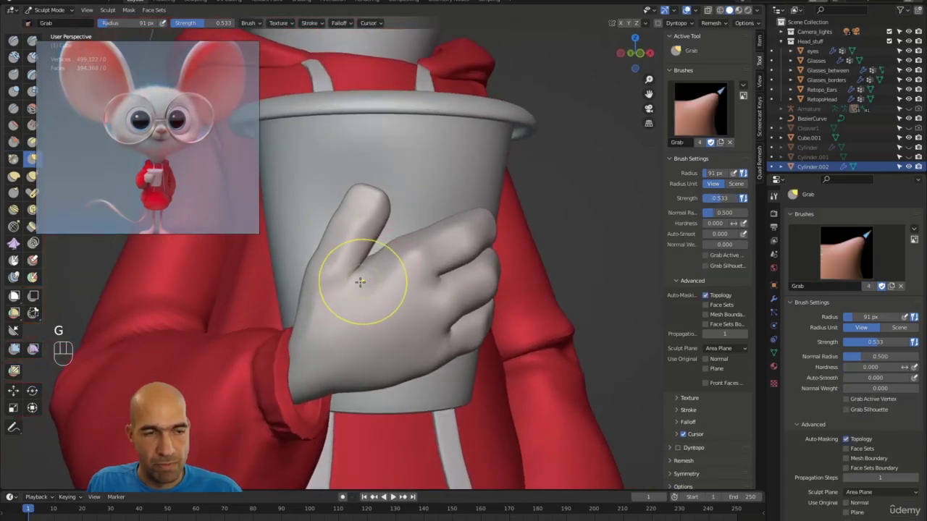
drag(360, 282, 366, 262)
mouse_move(365, 300)
shift+mouse_down()
mouse_move(389, 275)
mouse_move(406, 284)
mouse_move(436, 273)
shift+mouse_up()
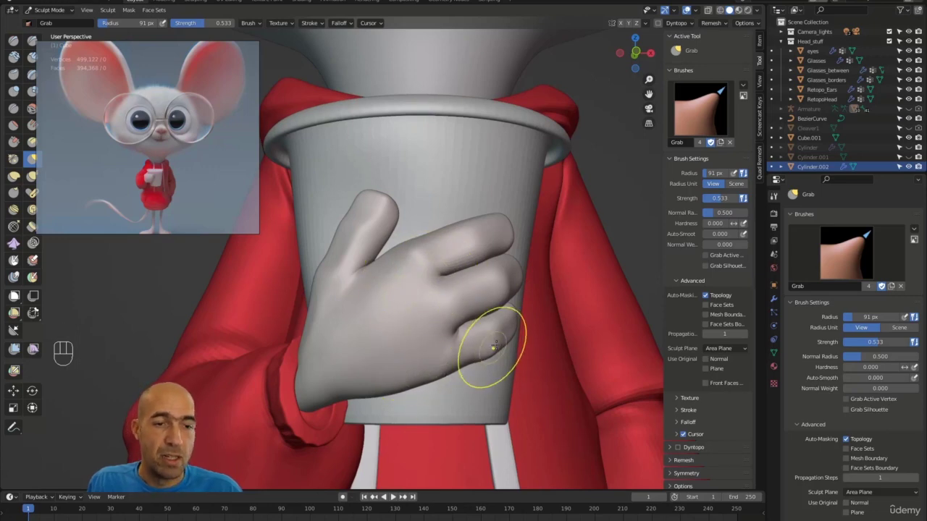
- Fine-tune the fingertips and thumb around the cup with Grab, checking the grip from several angles
middle_drag(548, 310, 514, 280)
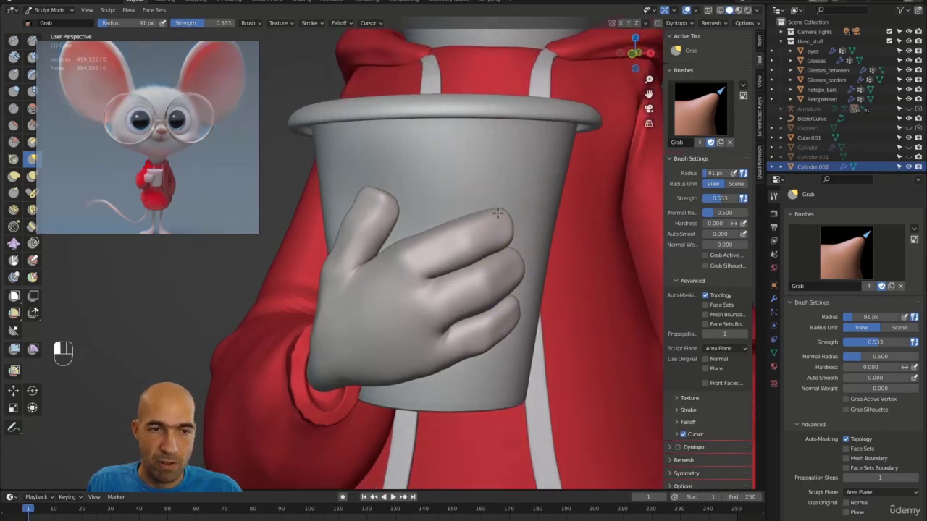
middle_drag(507, 201, 534, 206)
ctrl+middle_drag(522, 206, 472, 427)
middle_drag(416, 236, 511, 231)
mouse_move(500, 228)
ctrl+middle_down()
mouse_move(496, 240)
mouse_move(502, 205)
mouse_move(485, 234)
mouse_move(498, 227)
mouse_move(464, 227)
mouse_move(467, 239)
mouse_move(437, 261)
mouse_move(485, 247)
mouse_move(480, 292)
mouse_move(528, 300)
mouse_move(515, 298)
mouse_move(538, 285)
ctrl+middle_up()
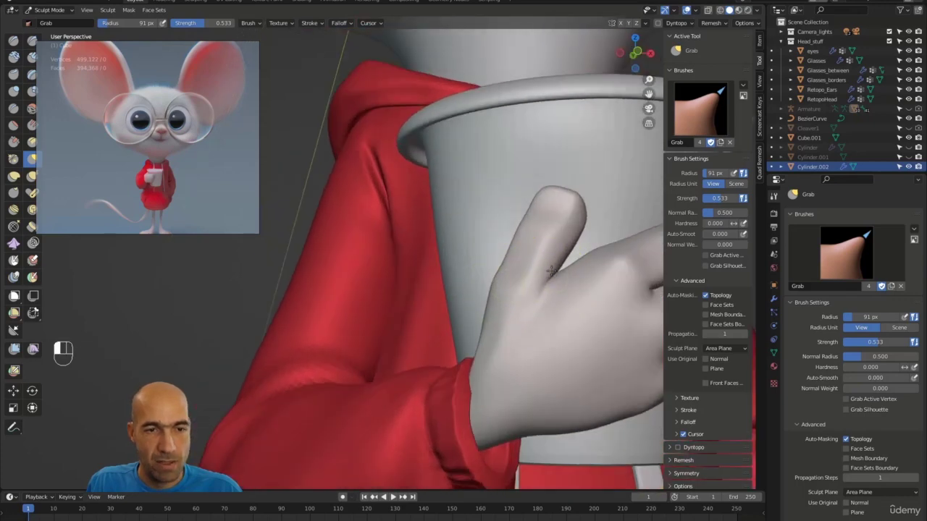
scroll(538, 281, down, 5)
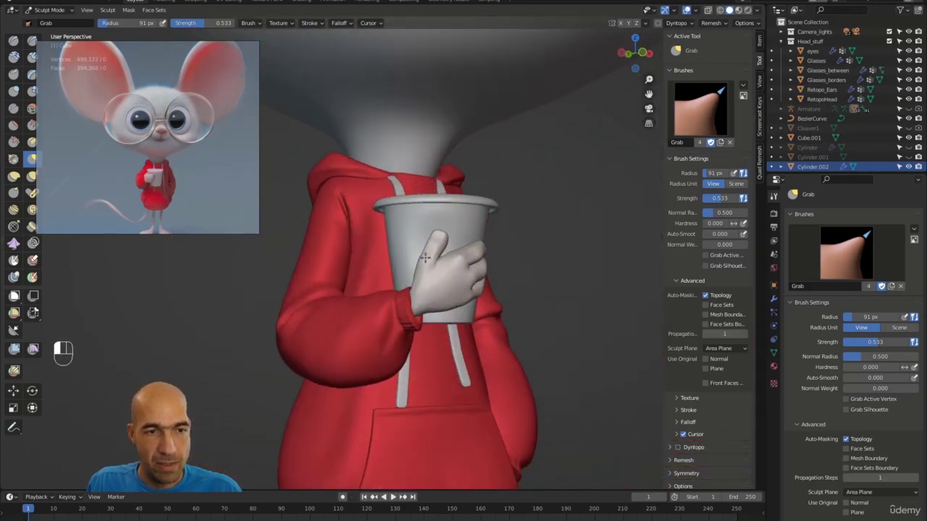
middle_drag(428, 250, 420, 268)
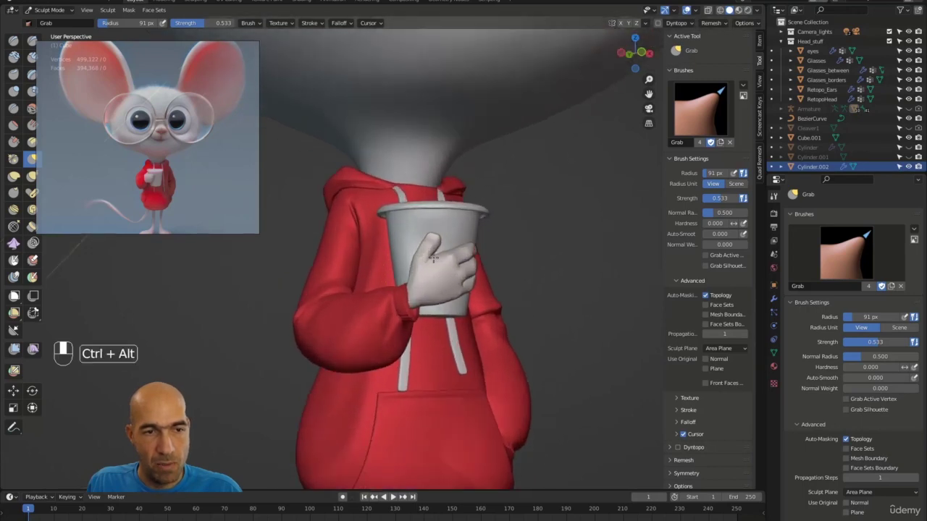
scroll(457, 237, up, 2)
middle_drag(470, 219, 476, 229)
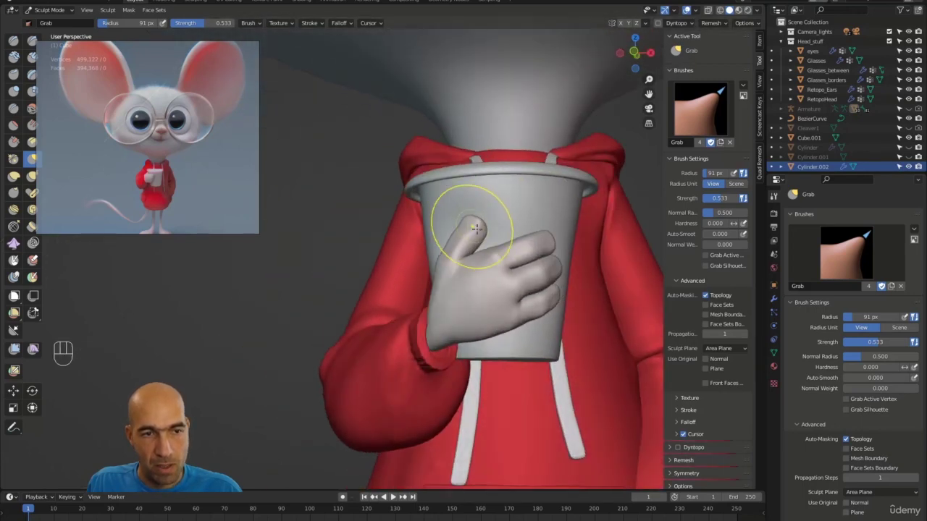
- Examine the cup-holding hand and the overall character proportions from several angles and distances
scroll(485, 227, down, 6)
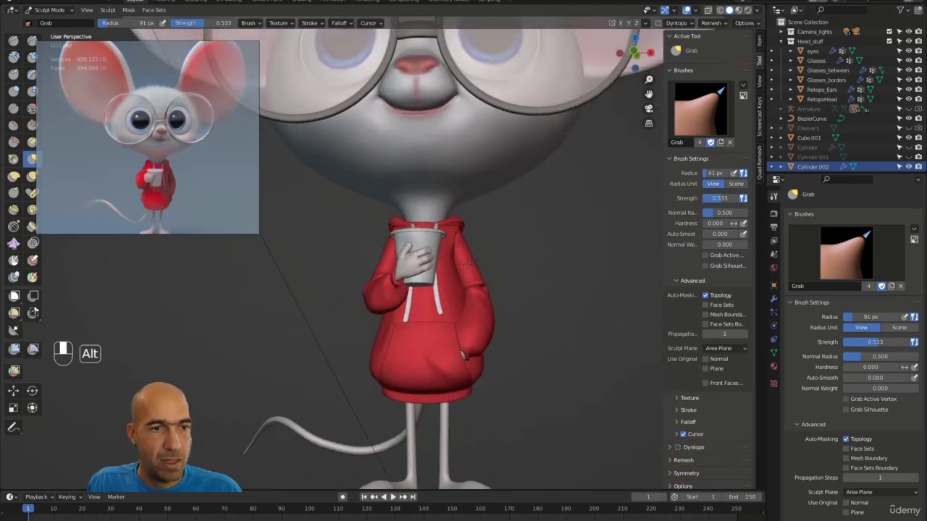
middle_drag(433, 280, 517, 254)
mouse_move(518, 253)
ctrl+middle_down()
mouse_move(512, 283)
mouse_move(488, 234)
ctrl+middle_up()
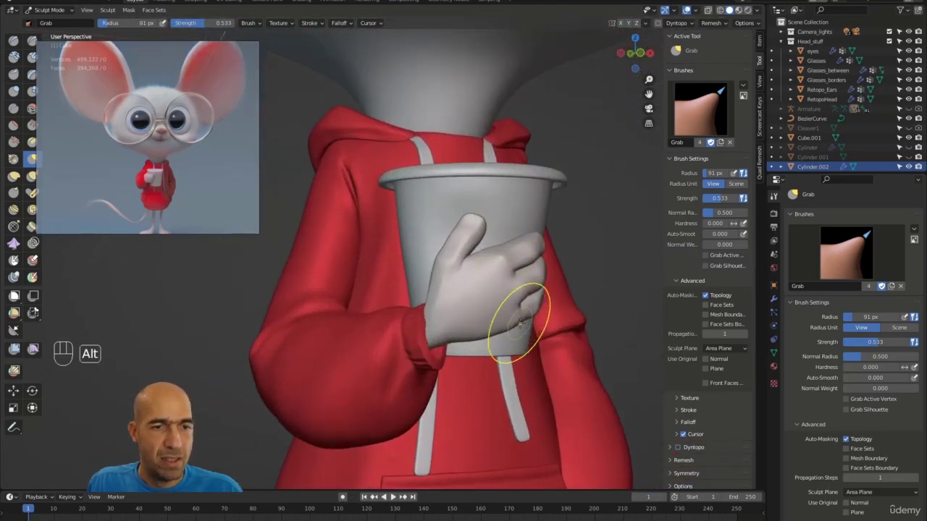
middle_drag(517, 316, 463, 323)
mouse_move(464, 323)
ctrl+middle_down()
mouse_move(452, 423)
mouse_move(413, 370)
mouse_move(523, 219)
ctrl+middle_up()
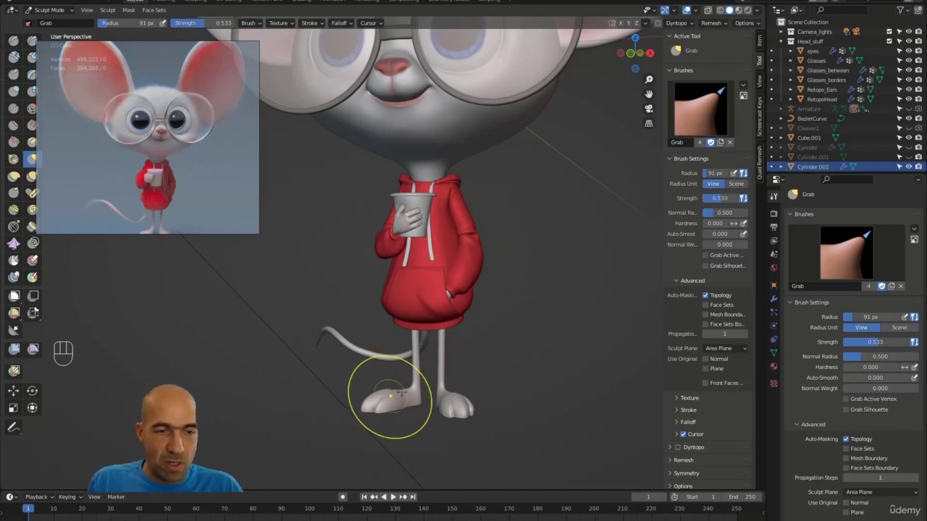
click(500, 294)
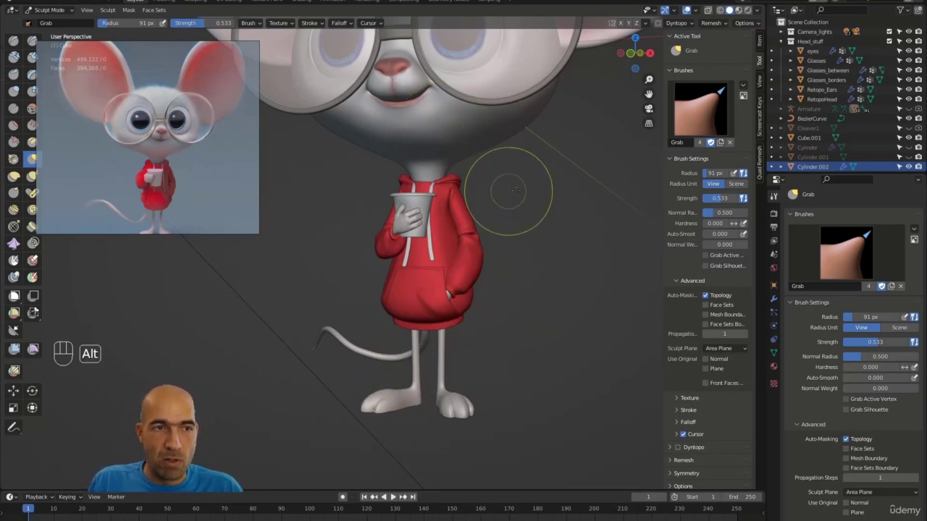
alt+shift+drag(515, 191, 496, 190)
alt+shift+drag(451, 347, 424, 138)
alt+shift+drag(449, 236, 477, 312)
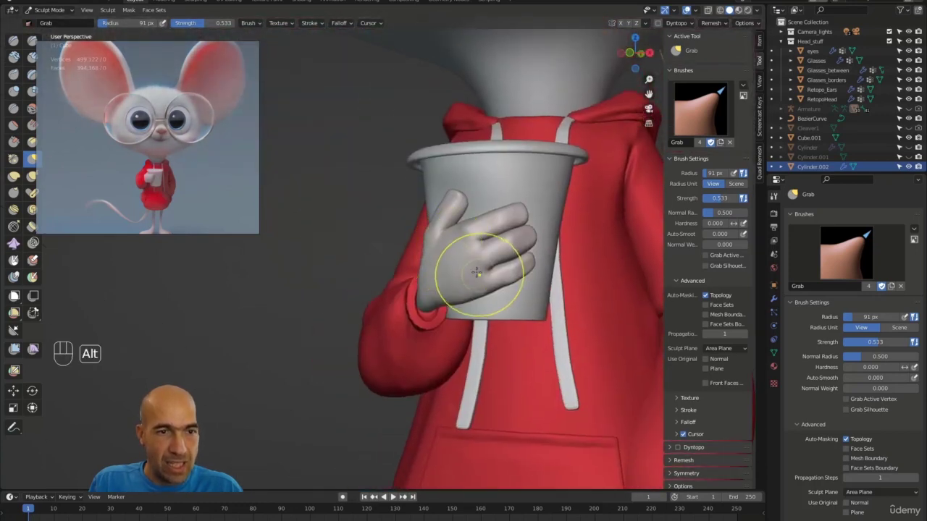
- Resume sculpting the hand mesh and smooth the fingers wrapped around the cup
key(alt+q)
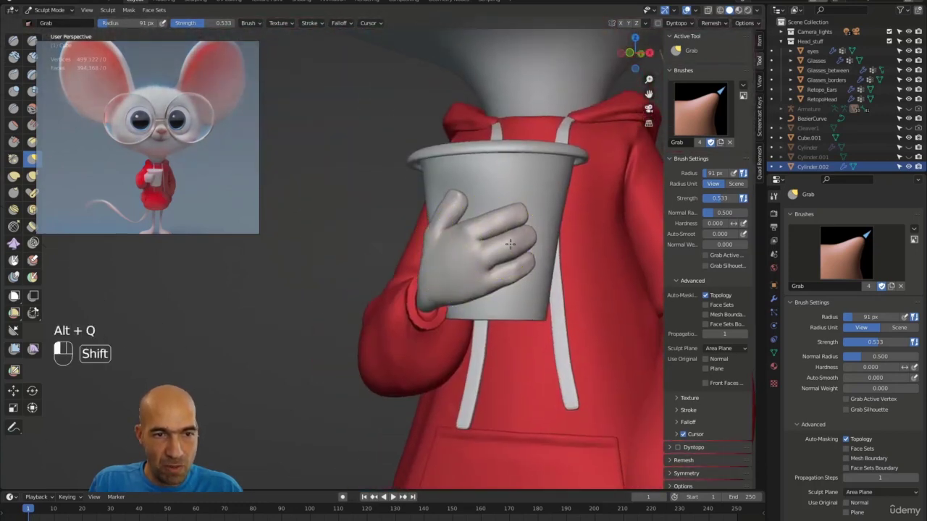
shift+drag(529, 266, 499, 280)
shift+drag(504, 216, 500, 226)
shift+drag(503, 257, 518, 270)
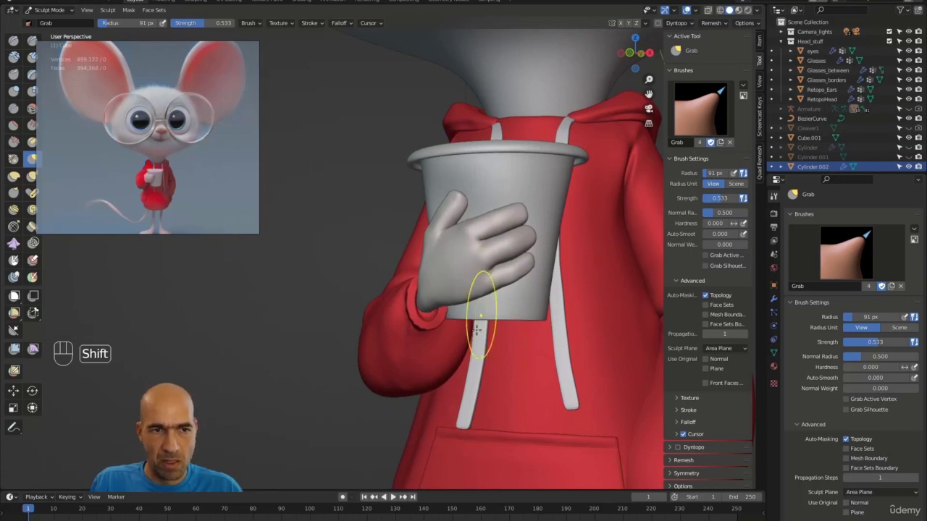
mouse_move(526, 319)
ctrl+alt+mouse_down()
mouse_move(424, 337)
mouse_move(465, 311)
mouse_move(389, 308)
mouse_move(588, 309)
mouse_move(467, 313)
mouse_move(488, 282)
ctrl+alt+mouse_up()
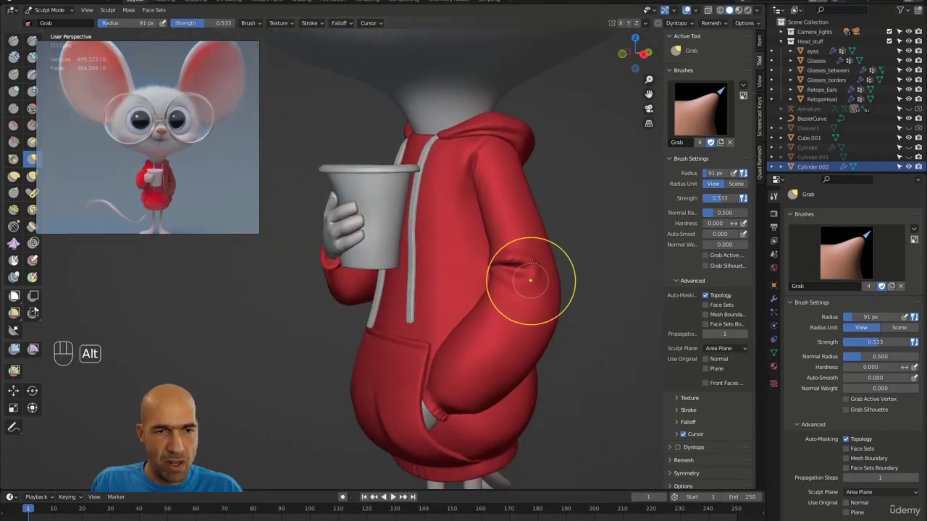
- Switch sculpting to the hoodie and carve folds below the elbow crease of the pocketed arm's sleeve with Draw Sharp at 91 px
key(alt+q)
mouse_move(579, 290)
alt+mouse_down()
mouse_move(534, 265)
mouse_move(493, 268)
mouse_move(616, 261)
alt+mouse_up()
key(g)
mouse_move(552, 278)
alt+mouse_down()
mouse_move(498, 296)
mouse_move(500, 306)
alt+mouse_up()
ctrl+alt+drag(558, 284, 534, 296)
key(1)
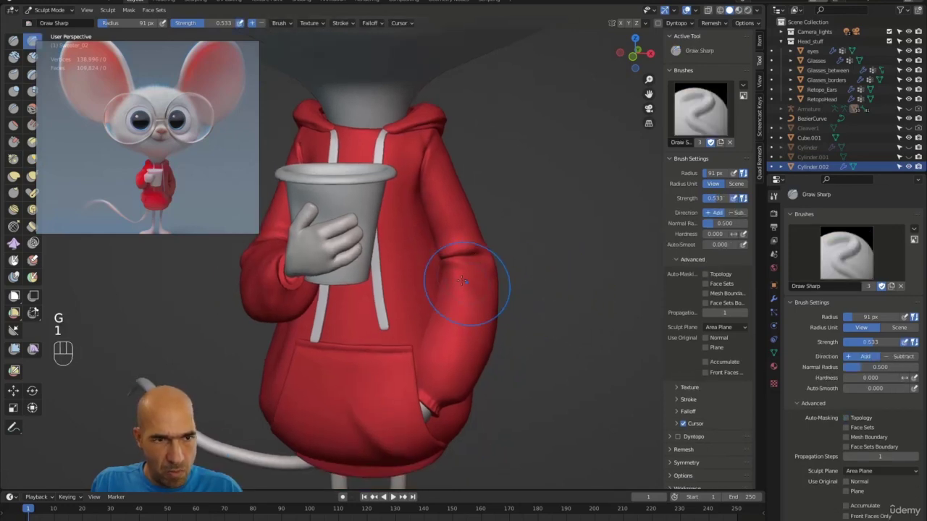
ctrl+drag(456, 268, 483, 300)
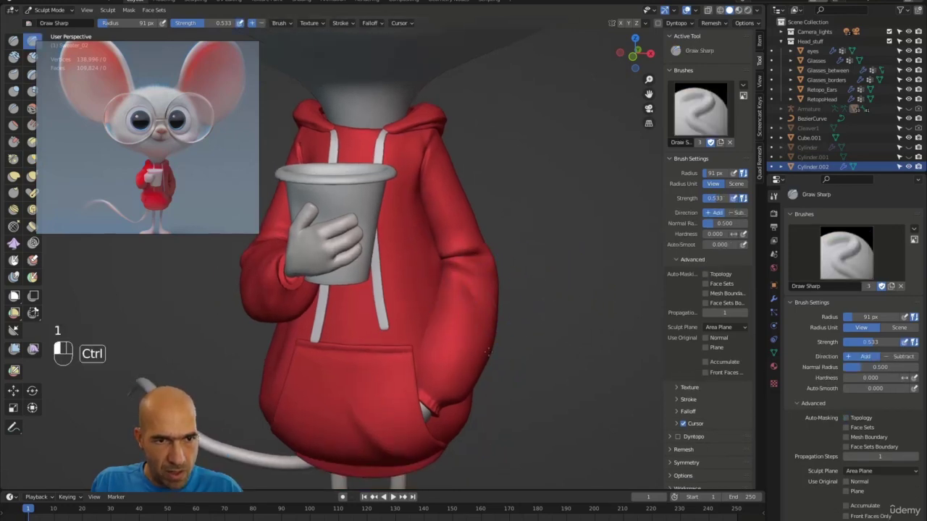
alt+shift+drag(540, 312, 502, 264)
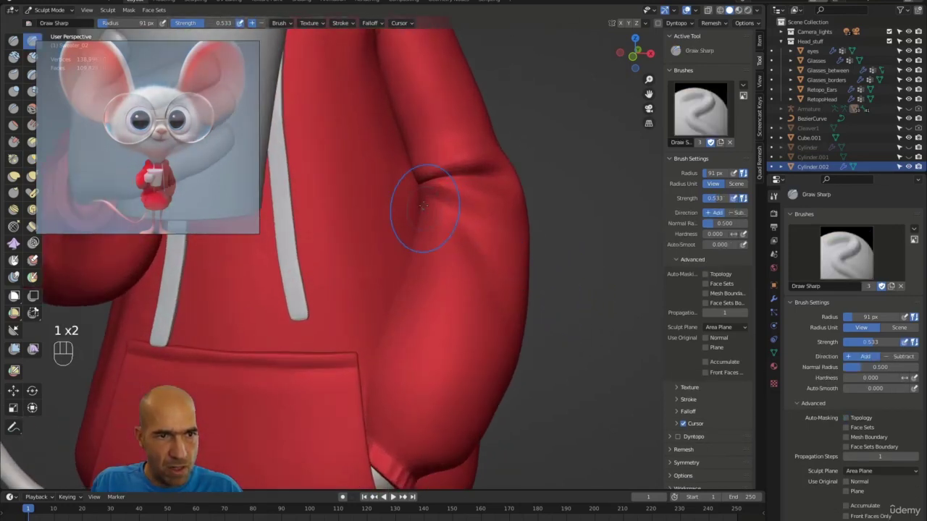
mouse_move(423, 206)
mouse_down()
mouse_move(428, 221)
mouse_move(429, 195)
mouse_up()
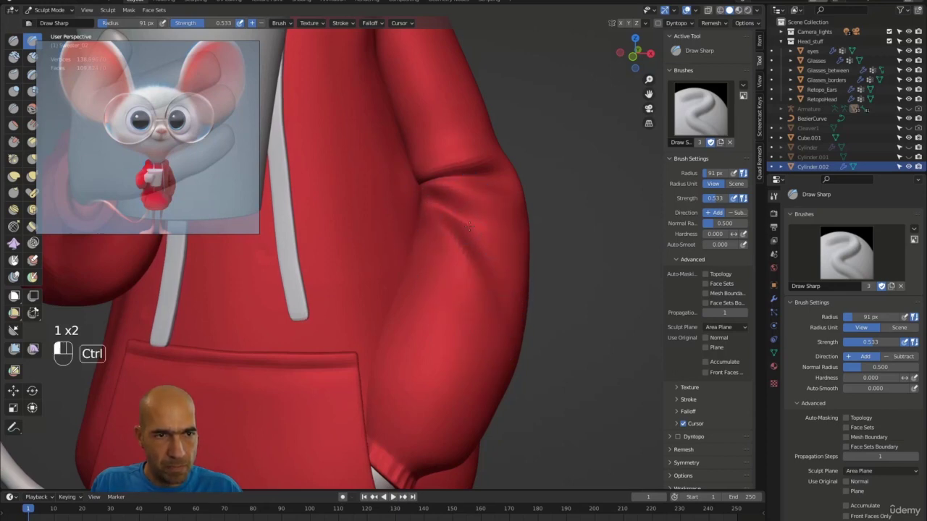
- Soften and fill out the sleeve around the elbow folds with Inflate/Deflate, and adjust the forearm's shape with Grab
key(i)
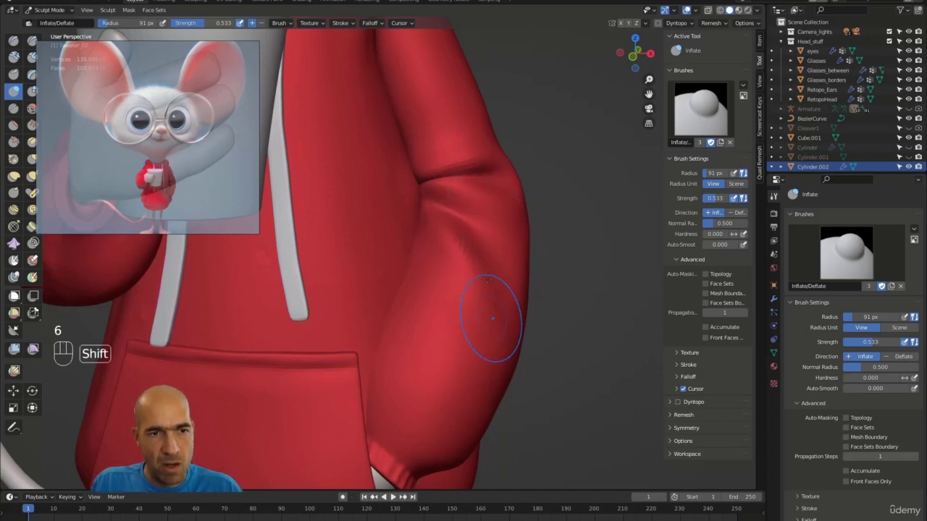
mouse_move(548, 307)
ctrl+alt+mouse_down()
mouse_move(466, 289)
mouse_move(478, 313)
mouse_move(514, 309)
mouse_move(450, 297)
mouse_move(532, 307)
ctrl+alt+mouse_up()
alt+drag(533, 307, 436, 268)
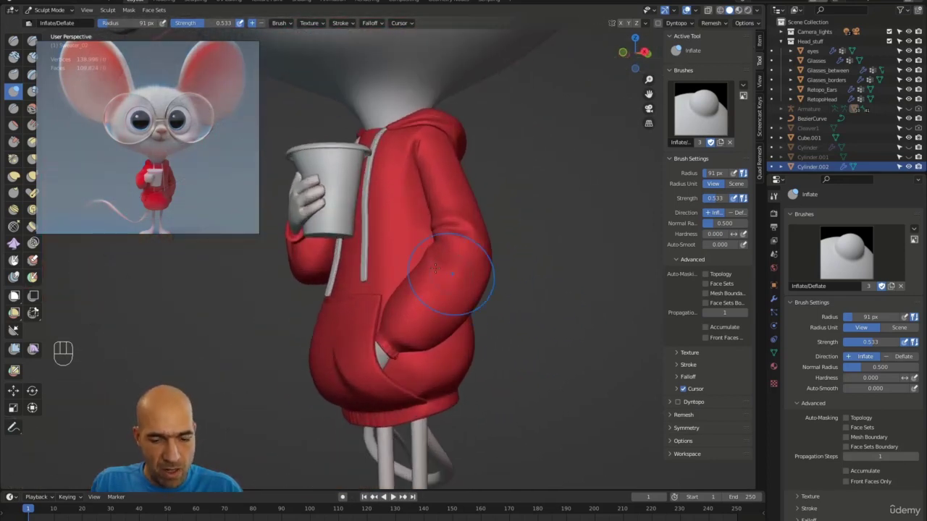
key(g)
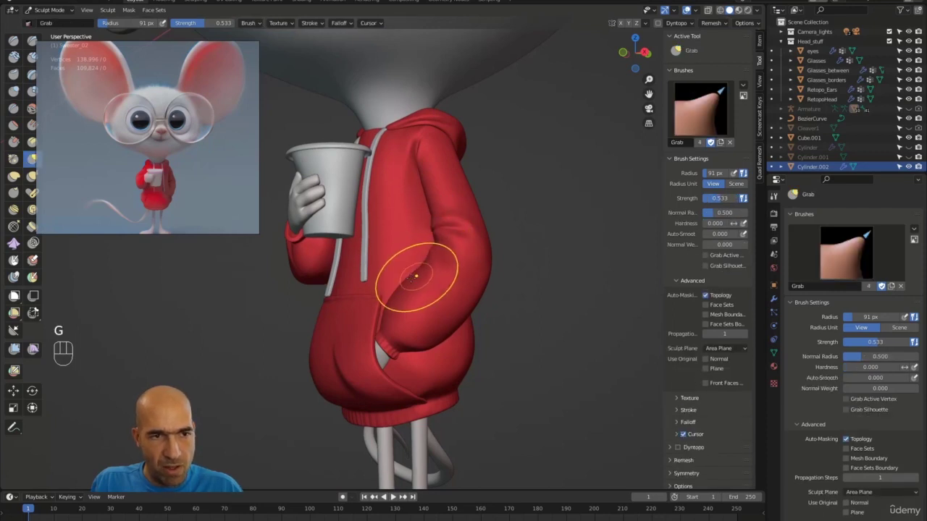
alt+drag(403, 289, 493, 198)
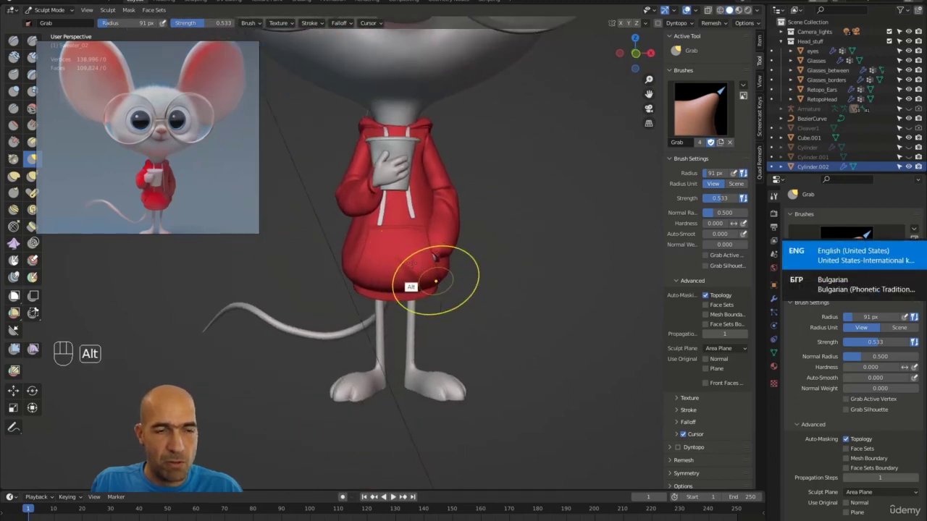
- Switch sculpting to the hoodie's front pocket, smooth its surface, and return to Object Mode
key(alt+q)
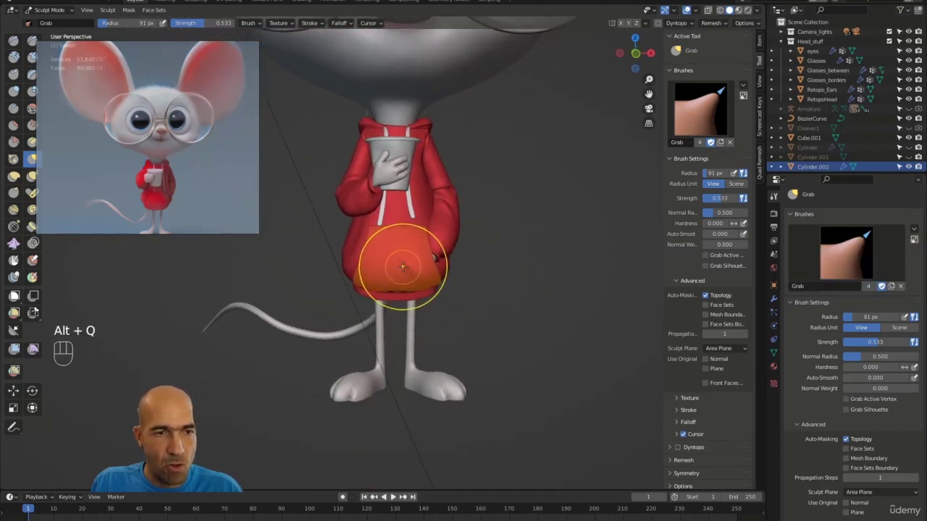
shift+drag(399, 260, 398, 259)
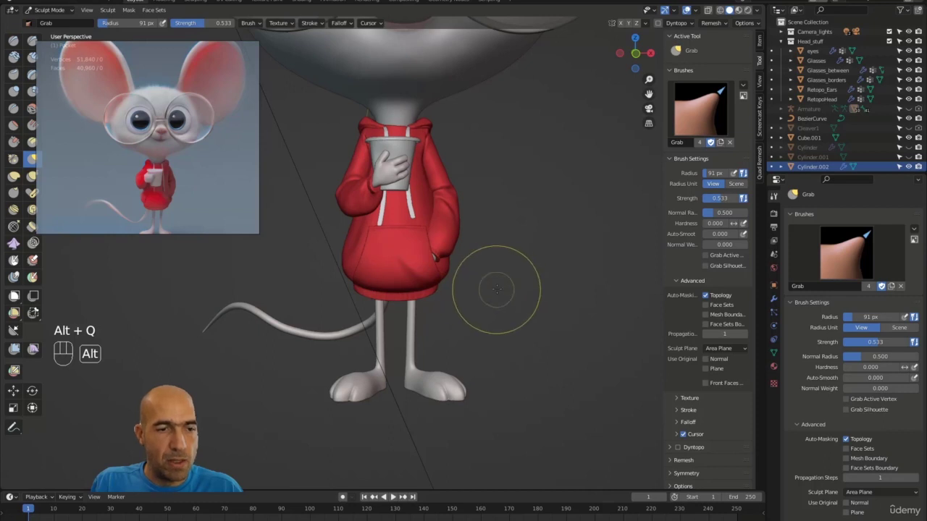
ctrl+alt+drag(497, 290, 490, 286)
mouse_move(489, 286)
alt+shift+mouse_down()
mouse_move(492, 319)
mouse_move(496, 275)
alt+shift+mouse_up()
key(ctrl+Tab)
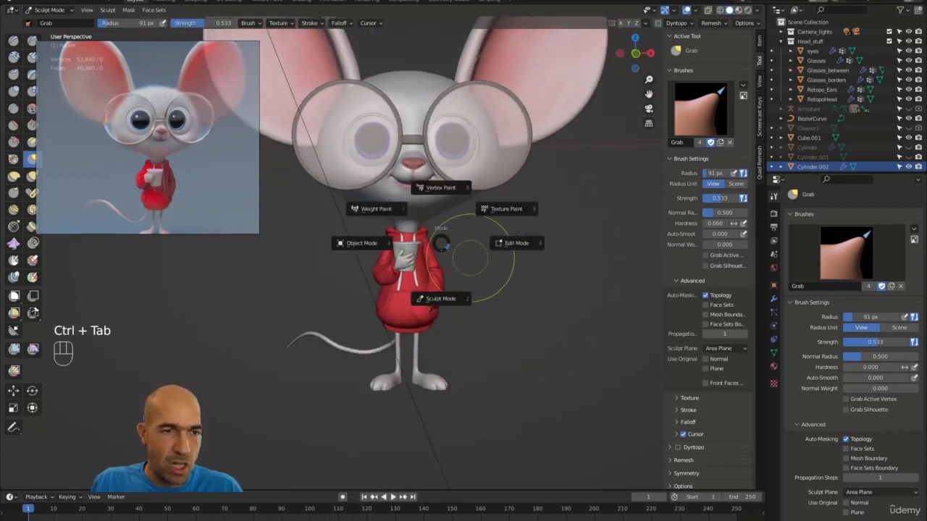
click(362, 240)
alt+drag(503, 271, 527, 277)
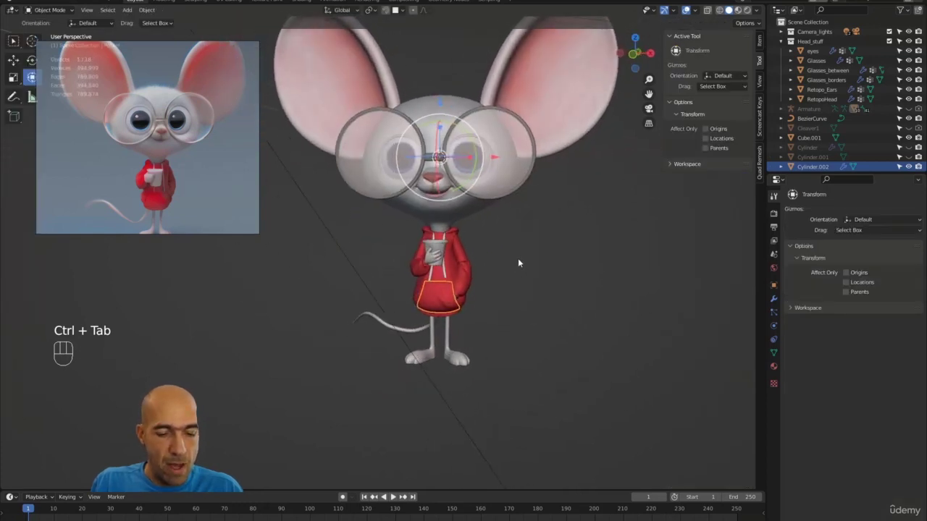
- Add a mesh plane and, in Edit Mode, move it about 2.15 units down to the character's feet
key(shift+a)
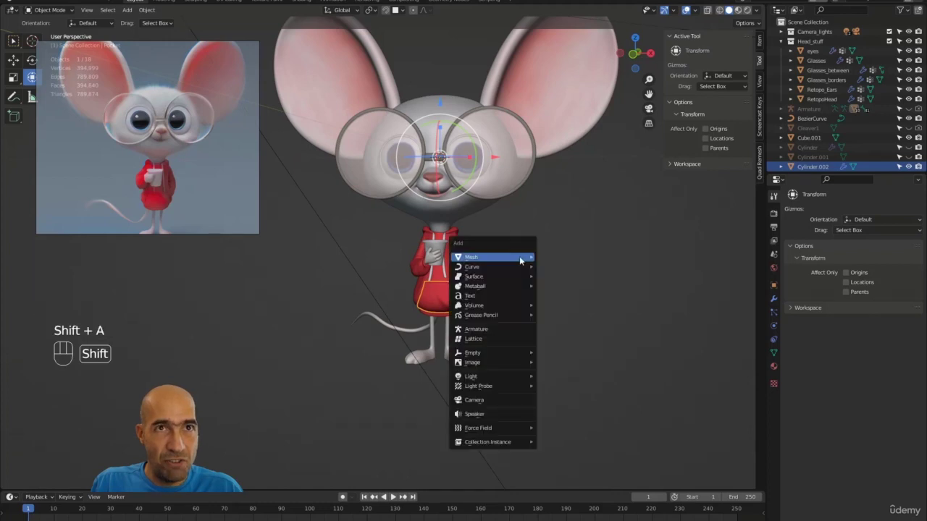
mouse_move(508, 258)
click(553, 261)
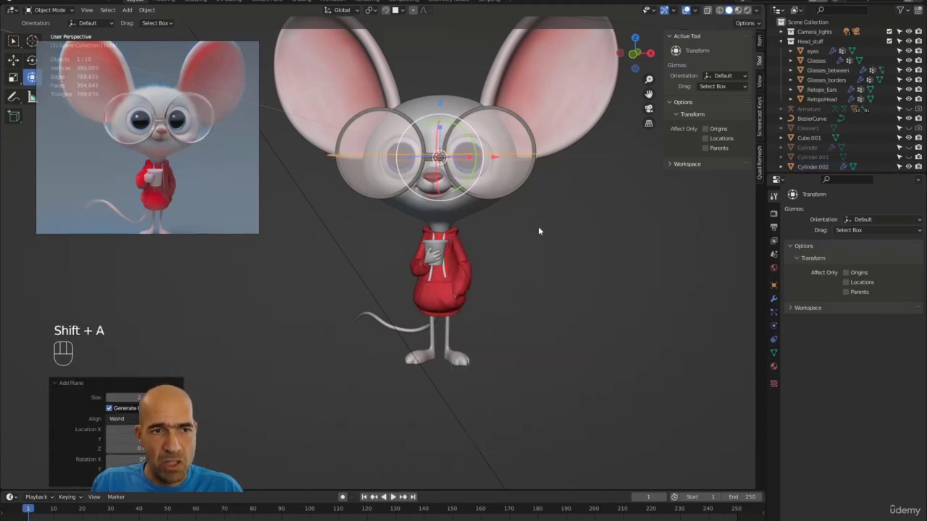
alt+drag(538, 231, 553, 238)
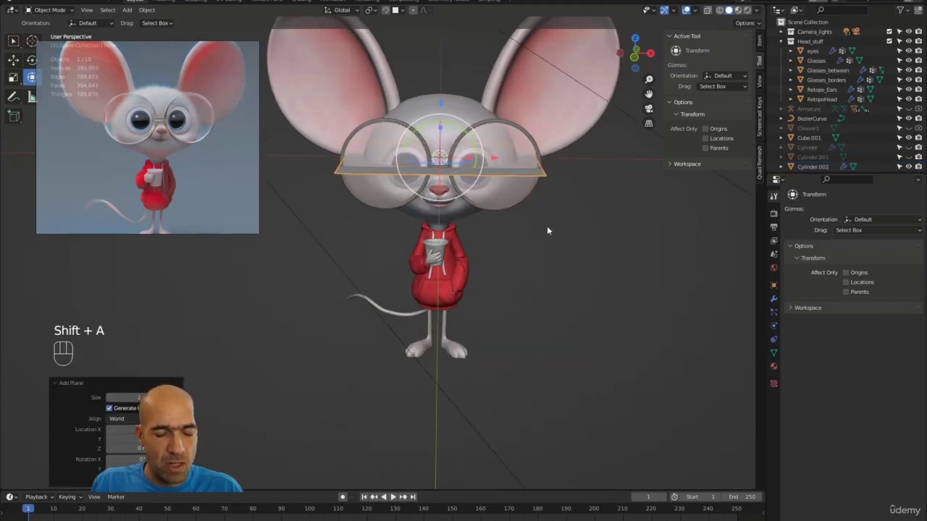
key(Tab)
ctrl+alt+drag(511, 189, 533, 239)
click(31, 77)
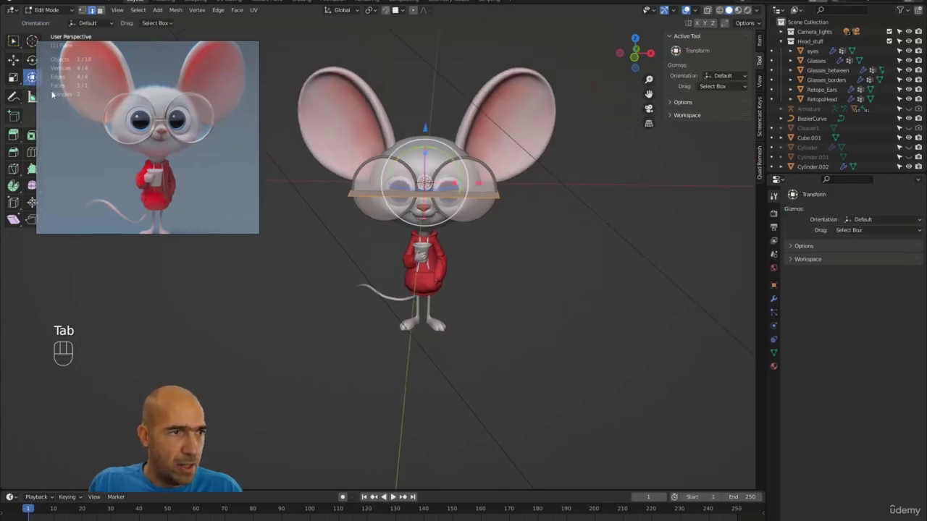
drag(424, 128, 404, 280)
- Scale the plane up about 2.2 times and again about 4 times to make a large floor beneath the character
key(s)
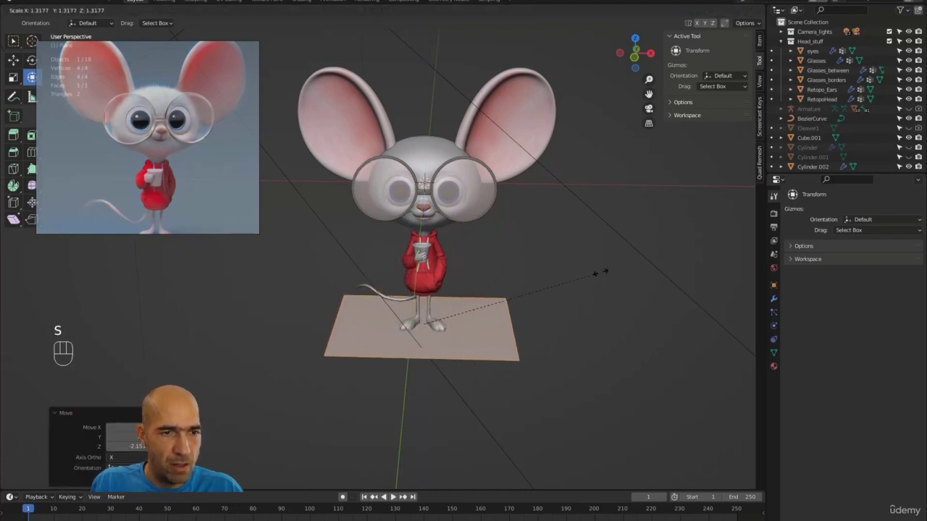
click(529, 319)
key(s)
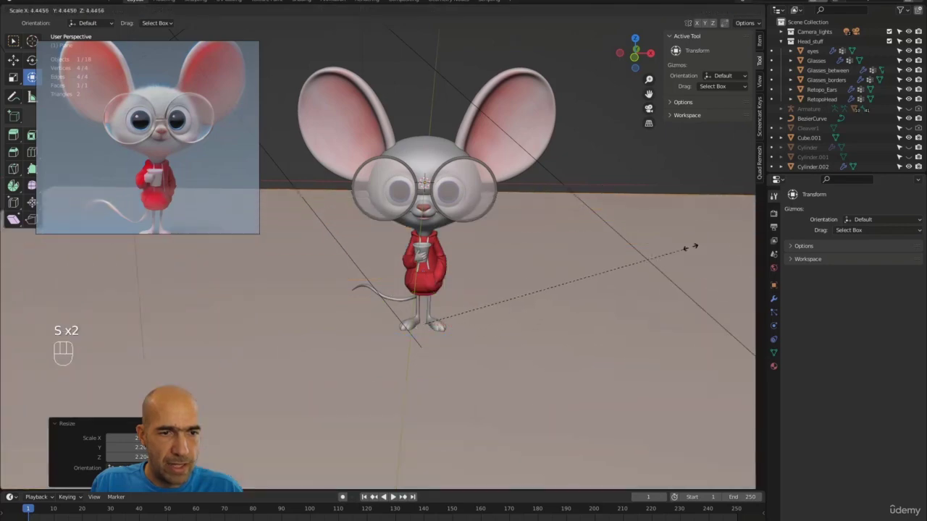
ctrl+click(638, 263)
alt+drag(574, 265, 549, 288)
alt+middle_drag(549, 288, 541, 262)
- Set the scene's render engine to Cycles
click(773, 211)
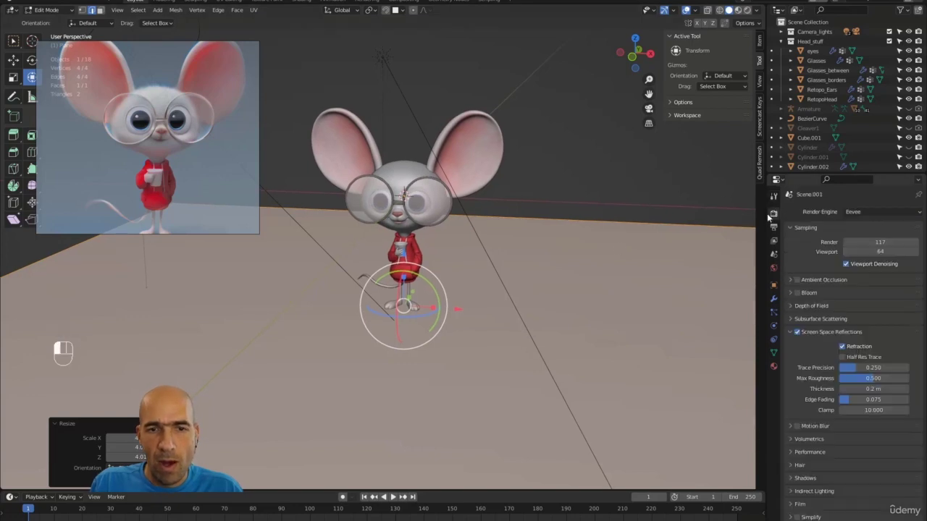
click(875, 212)
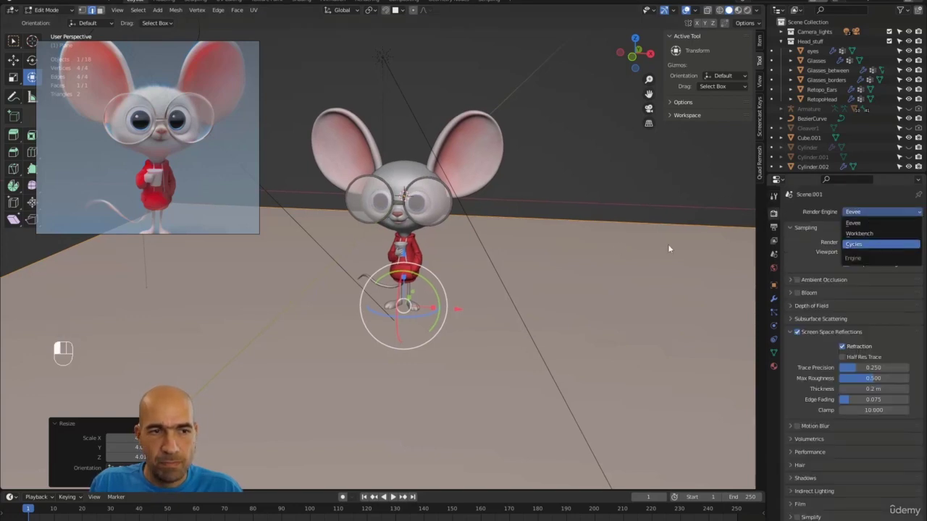
click(854, 244)
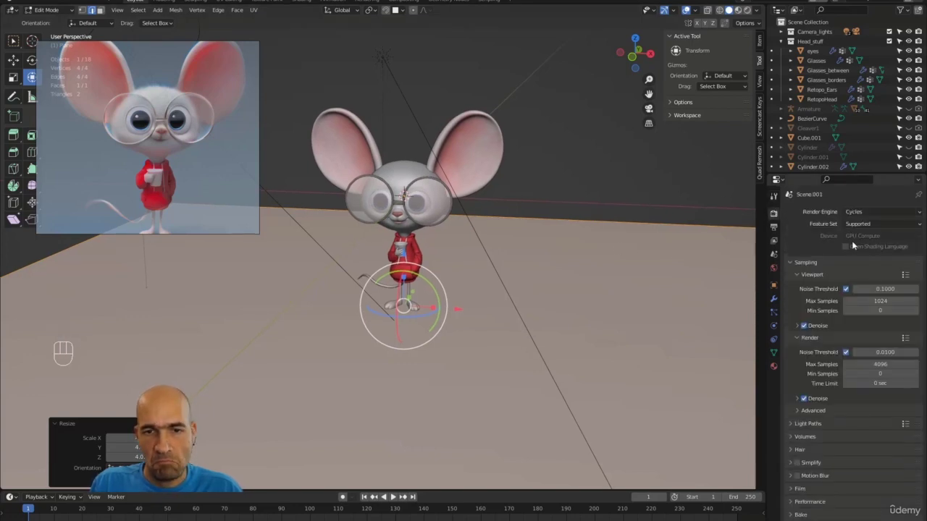
- Create a new Principled BSDF material on the floor plane
click(773, 366)
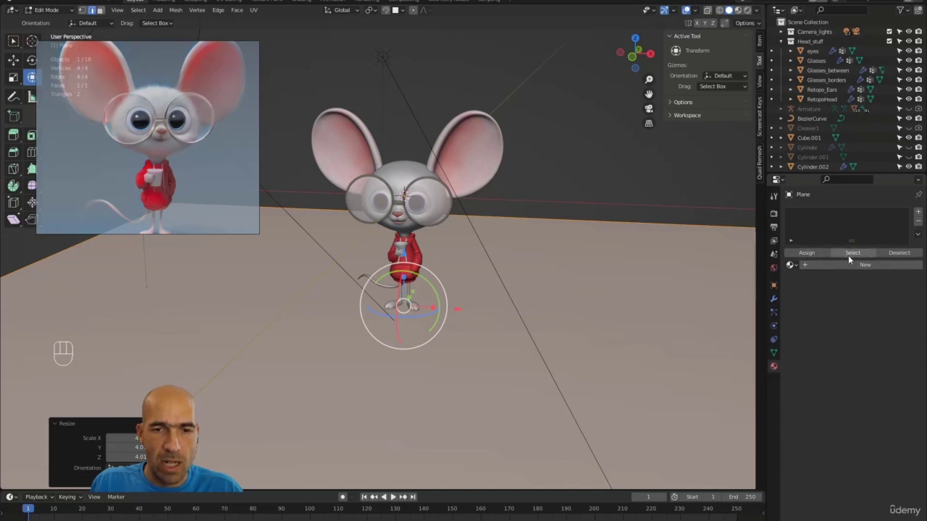
click(859, 263)
middle_drag(591, 261, 660, 228)
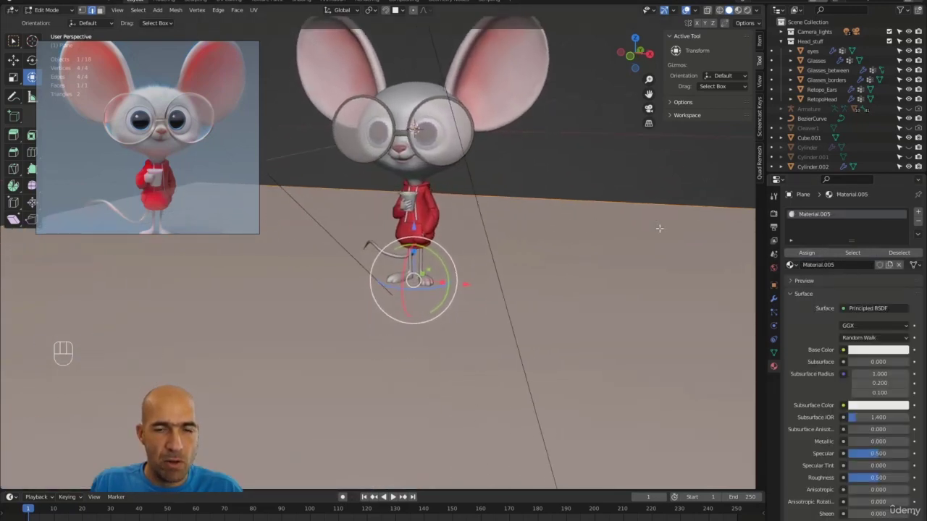
click(773, 213)
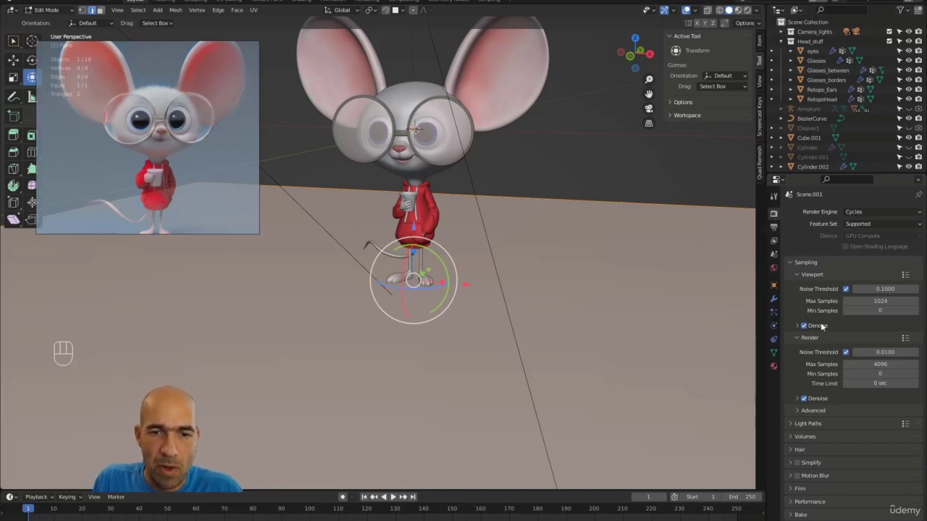
scroll(823, 324, down, 1)
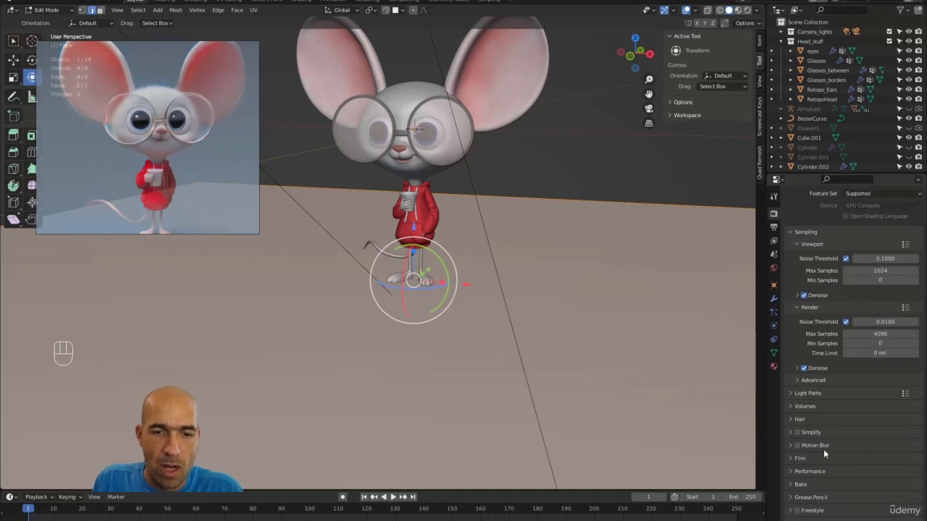
- Deselect the floor's geometry and select only the plane's edge behind the character
click(673, 316)
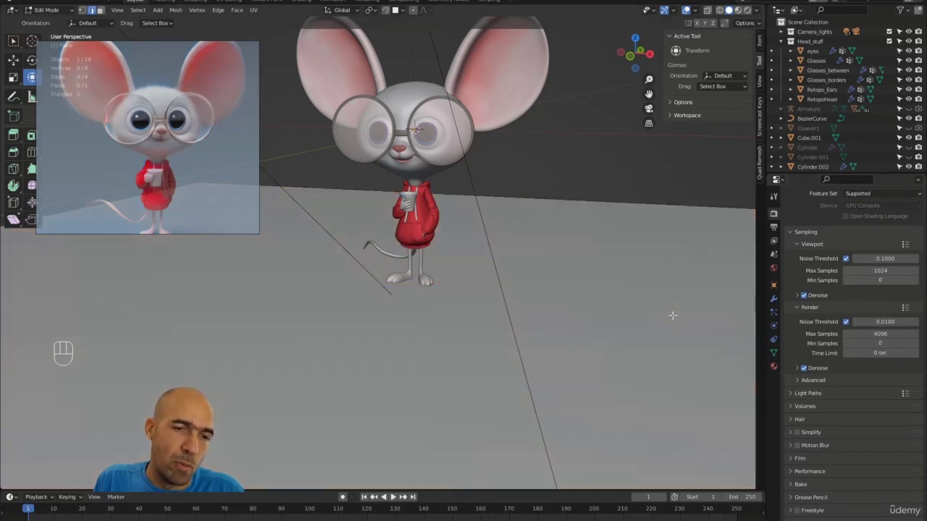
click(599, 238)
scroll(599, 239, down, 4)
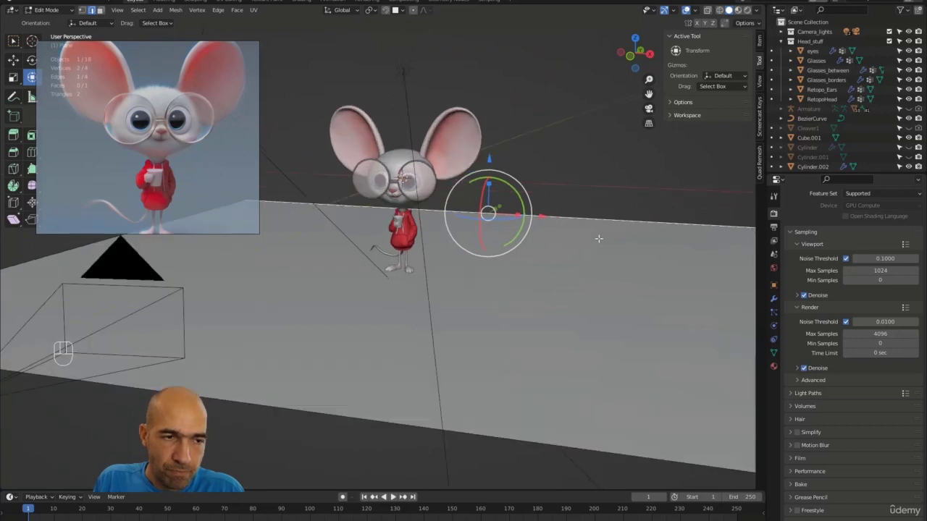
- Expand the Film render settings and display the mouse scene in rendered viewport shading
scroll(599, 238, up, 2)
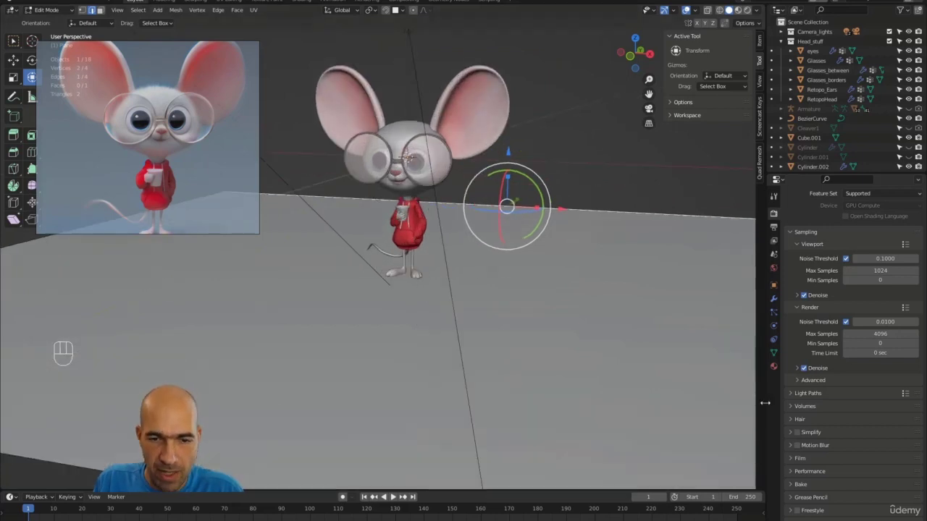
click(810, 461)
scroll(822, 462, down, 2)
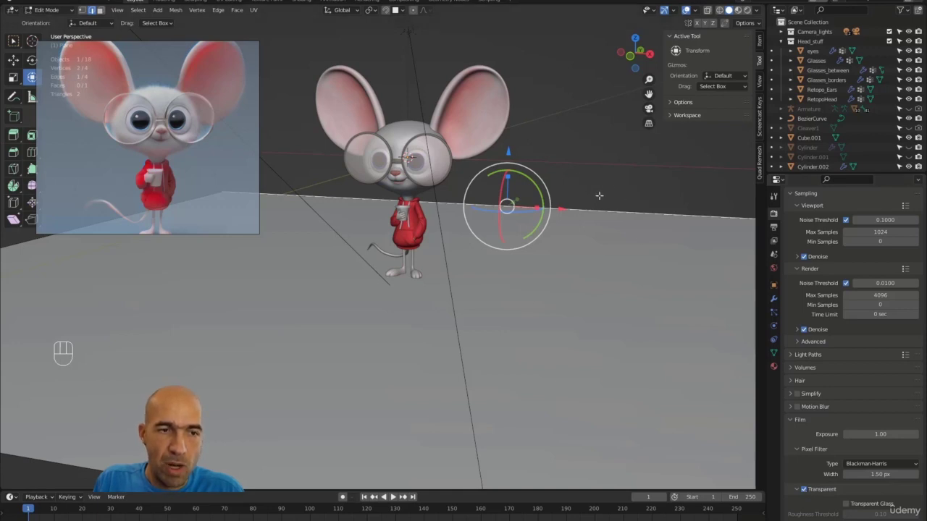
click(749, 9)
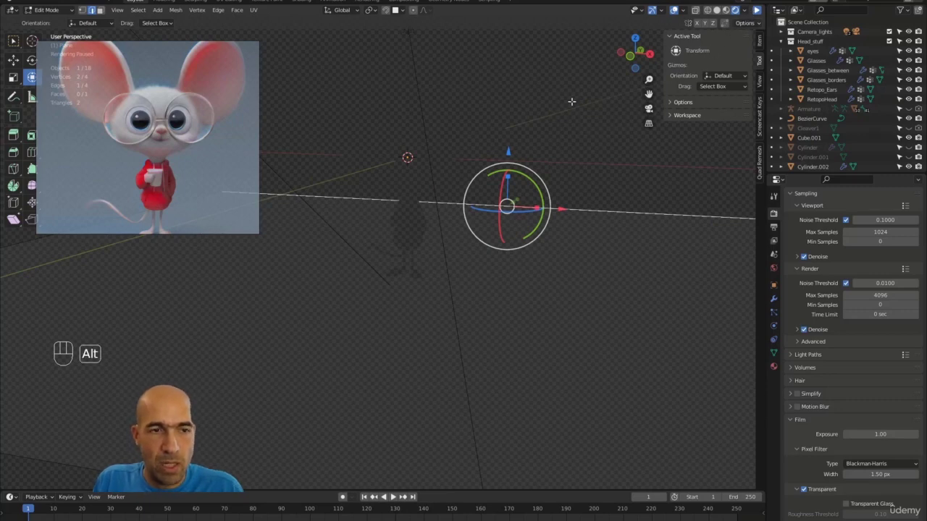
alt+drag(571, 100, 573, 107)
ctrl+alt+middle_drag(573, 108, 580, 221)
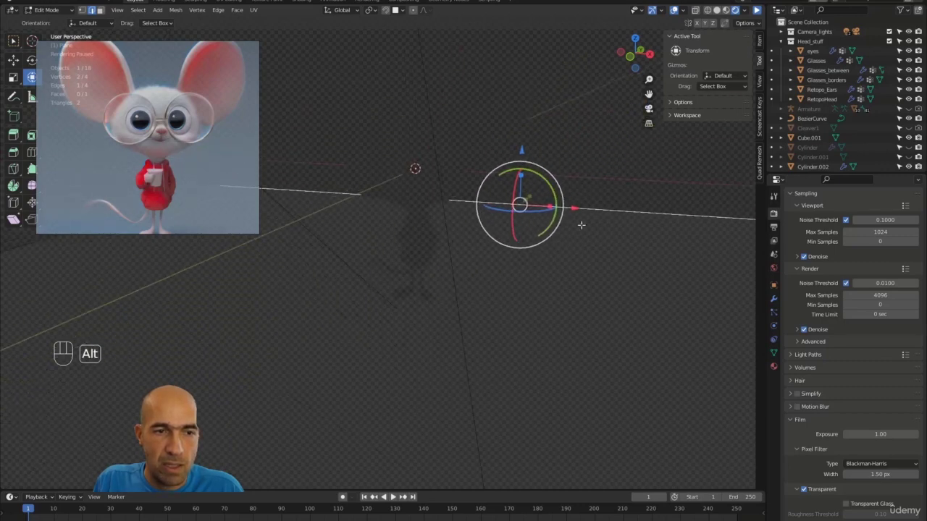
- Turn the Film's Transparent option off and back on to compare the viewport background
scroll(811, 451, down, 2)
click(811, 452)
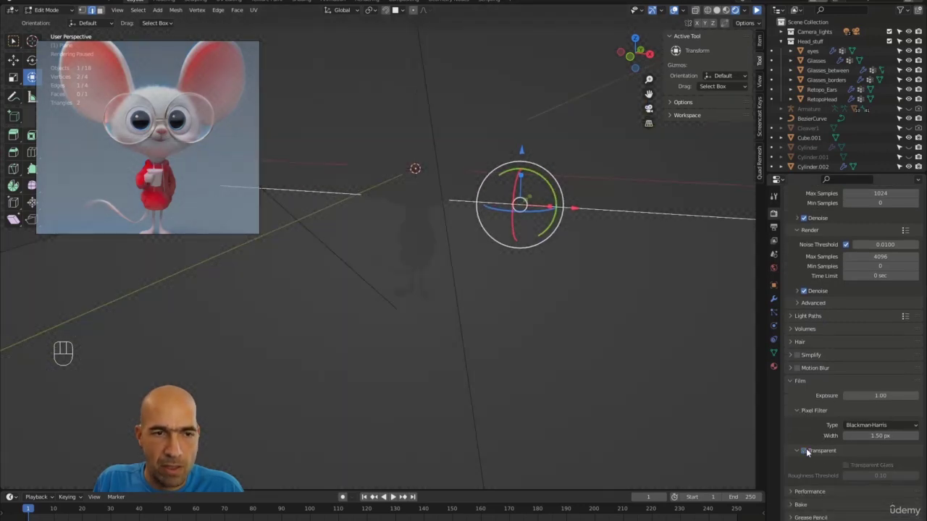
click(807, 453)
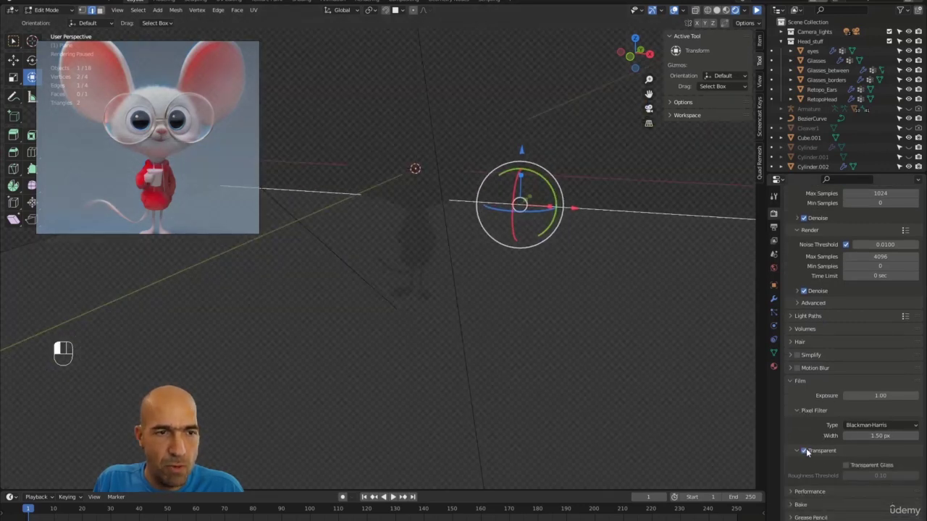
- Switch the scene's render engine from Cycles to Eevee
click(803, 291)
click(773, 196)
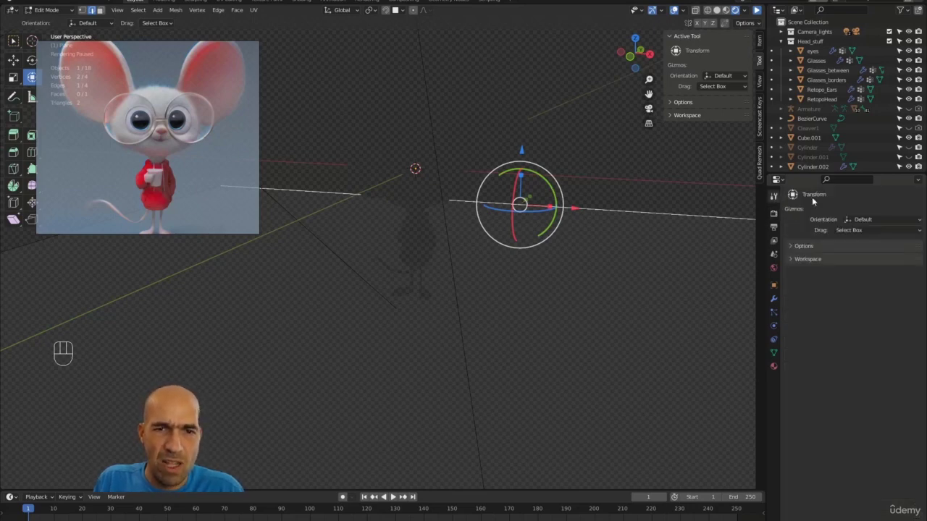
click(774, 214)
click(866, 212)
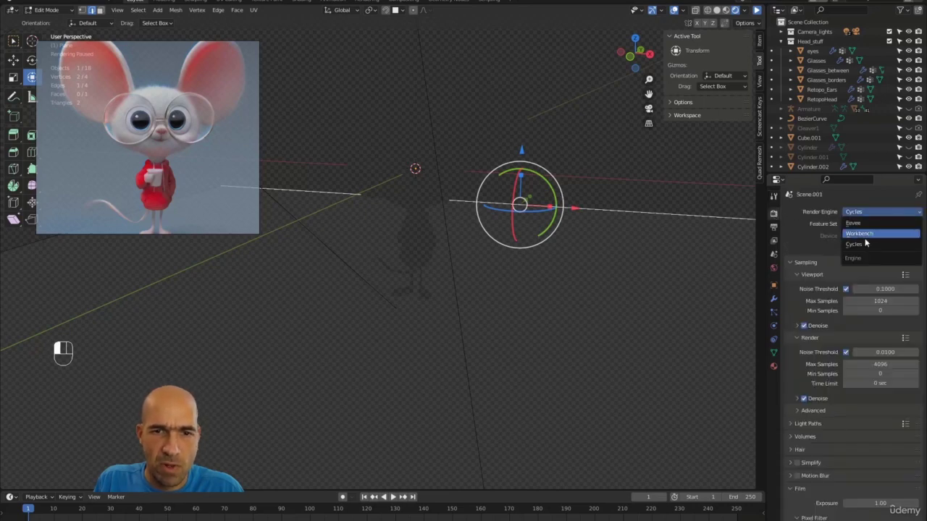
click(862, 225)
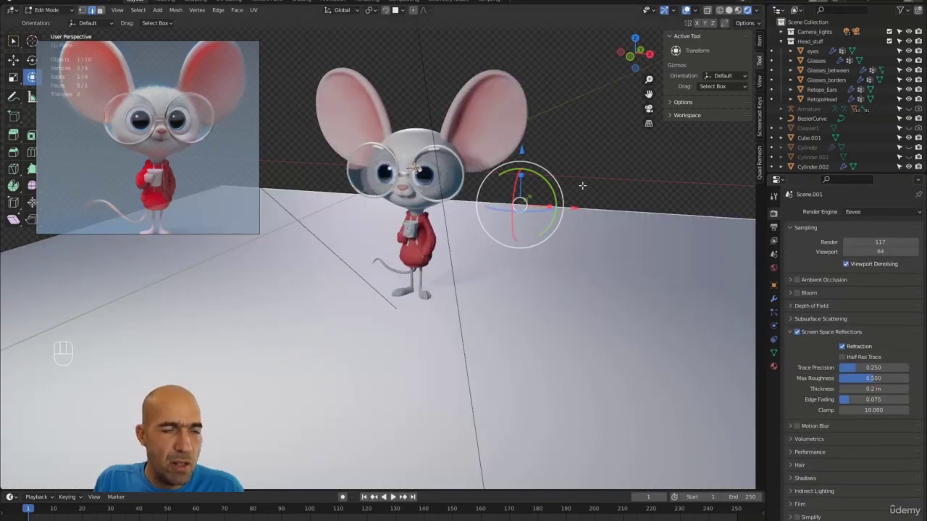
- Deselect the floor plane's edge and show the plane's material settings
click(646, 268)
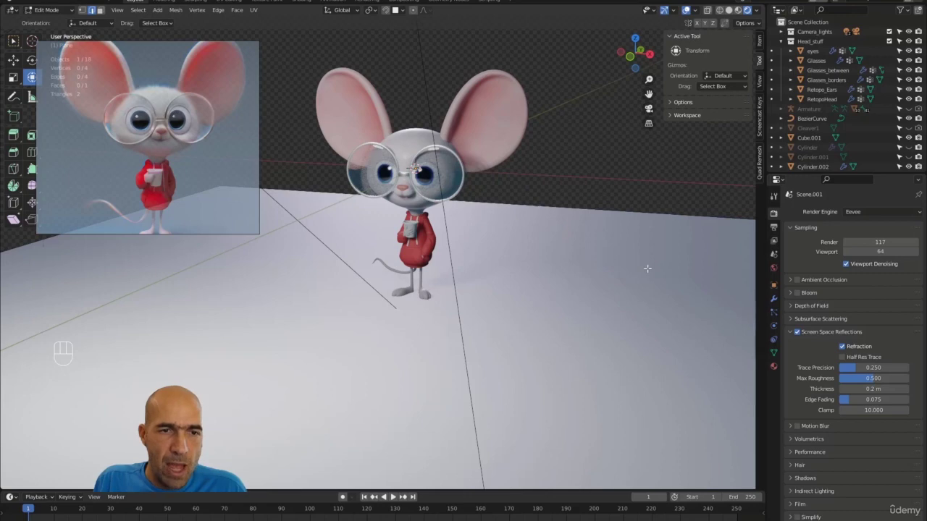
click(773, 365)
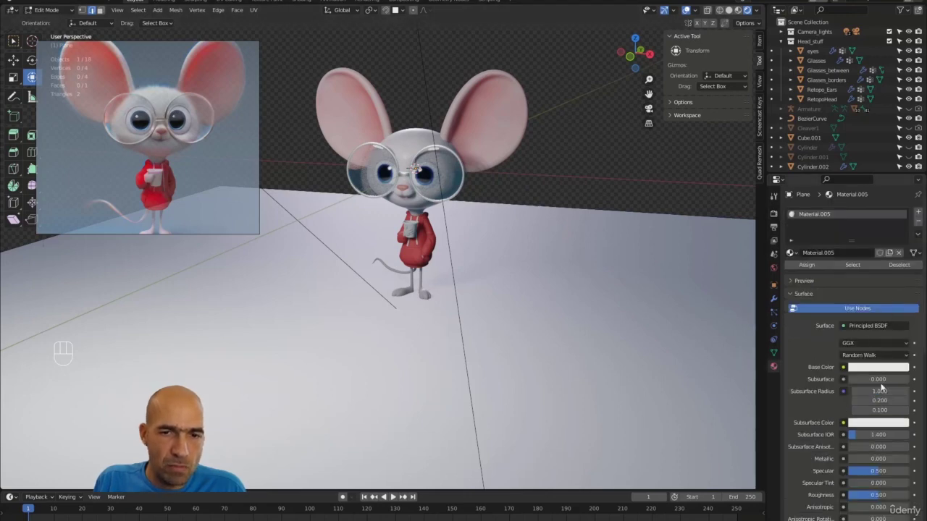
scroll(592, 307, down, 2)
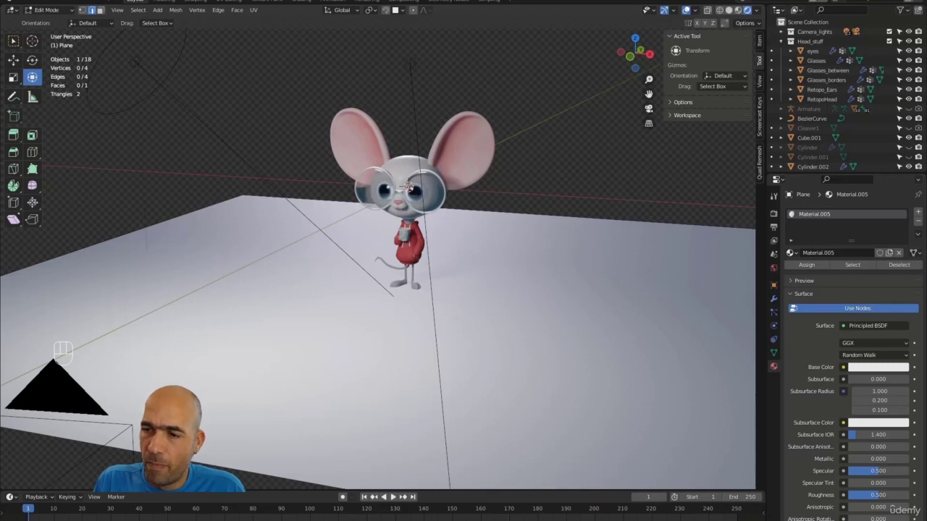
- Open the Shading workspace, put the floor plane in Object Mode, and check the available editor types for the node area
click(298, 3)
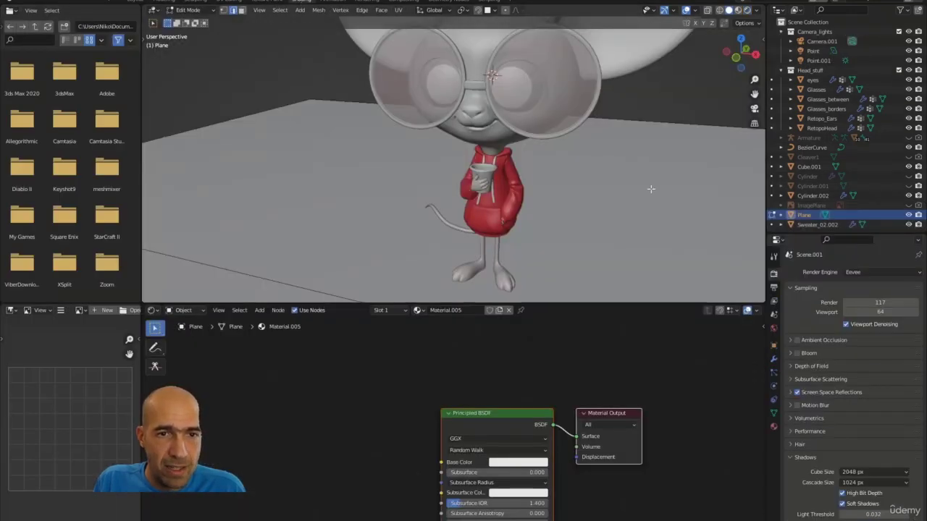
scroll(594, 197, down, 4)
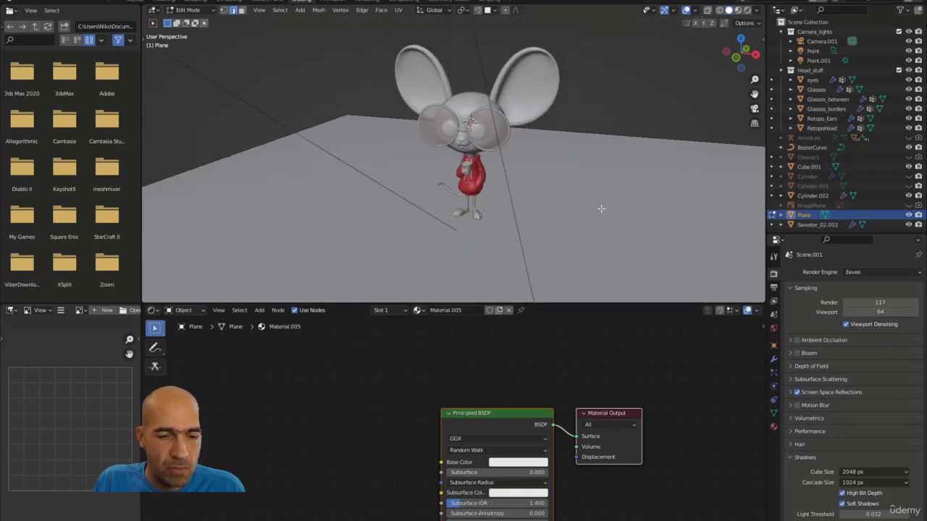
key(Tab)
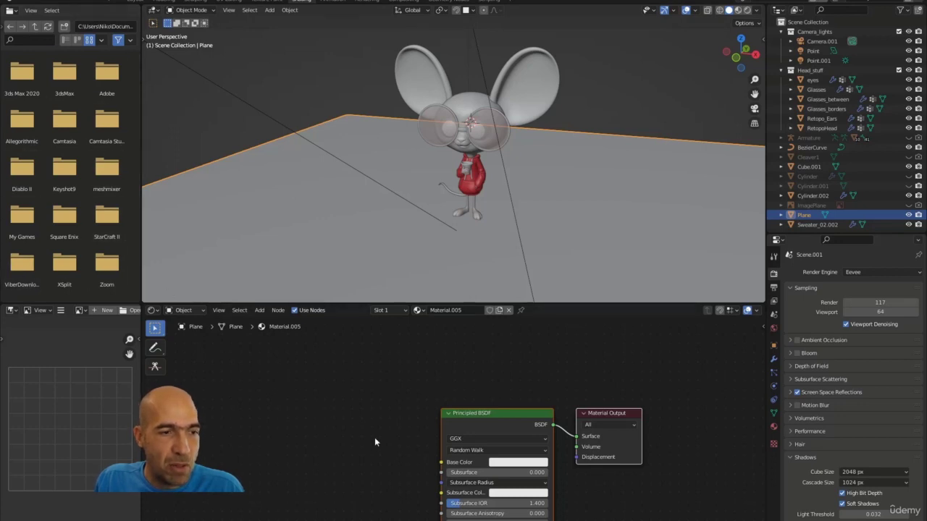
middle_drag(374, 439, 304, 386)
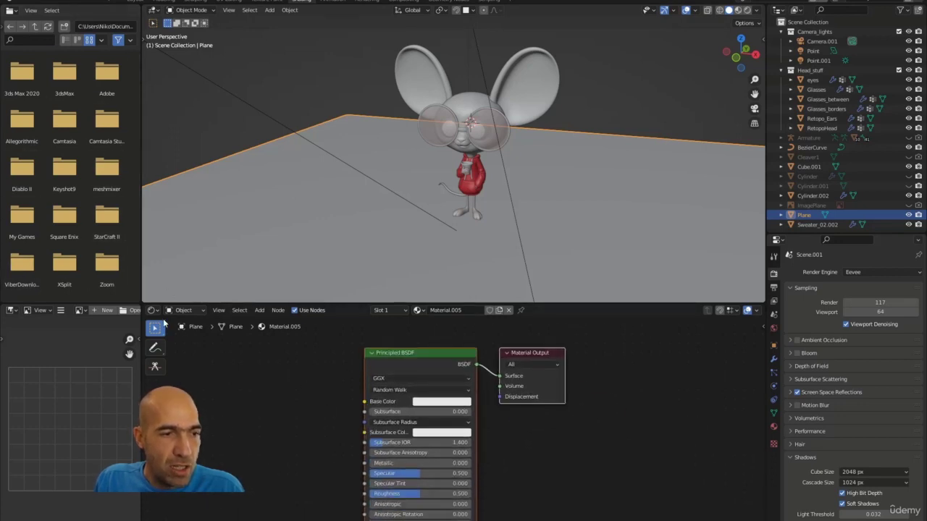
click(155, 311)
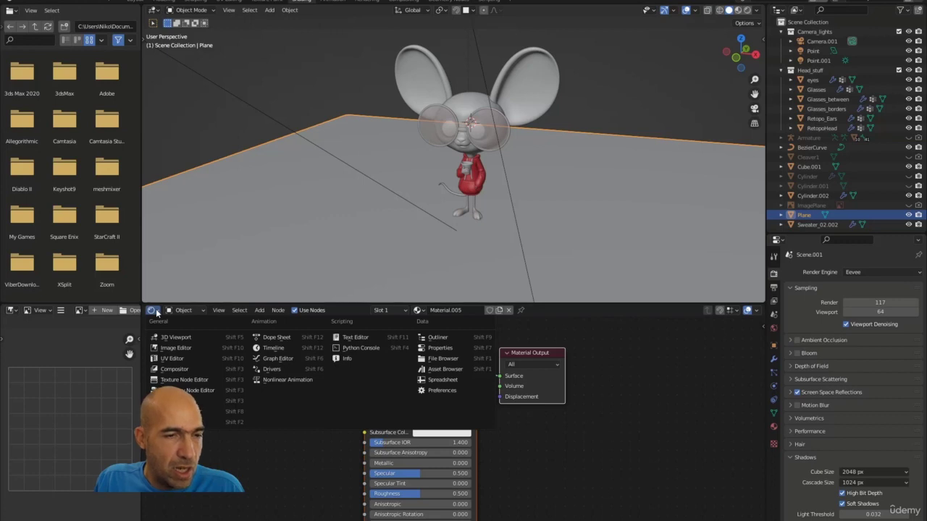
click(648, 430)
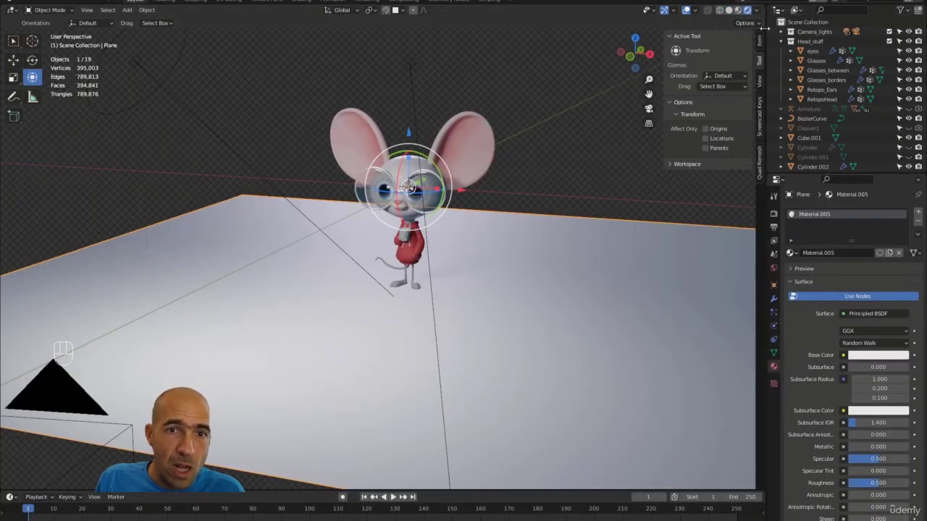
- Split a second 3D viewport off the main one in the Layout workspace and merge the two again
click(765, 8)
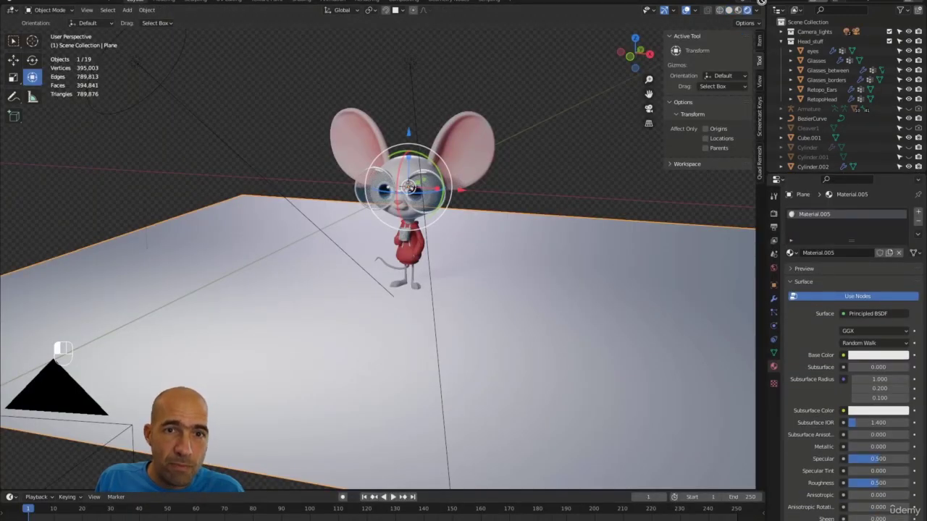
drag(761, 5, 663, 54)
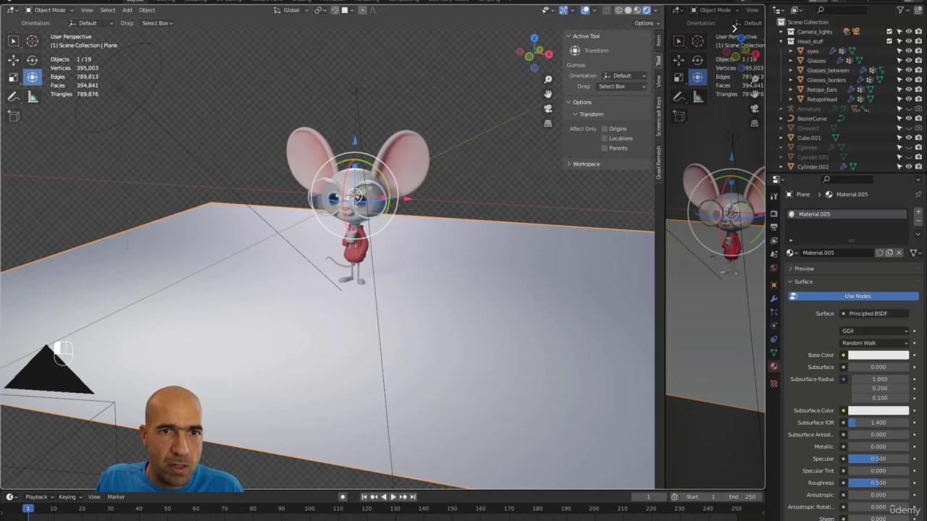
drag(734, 28, 735, 30)
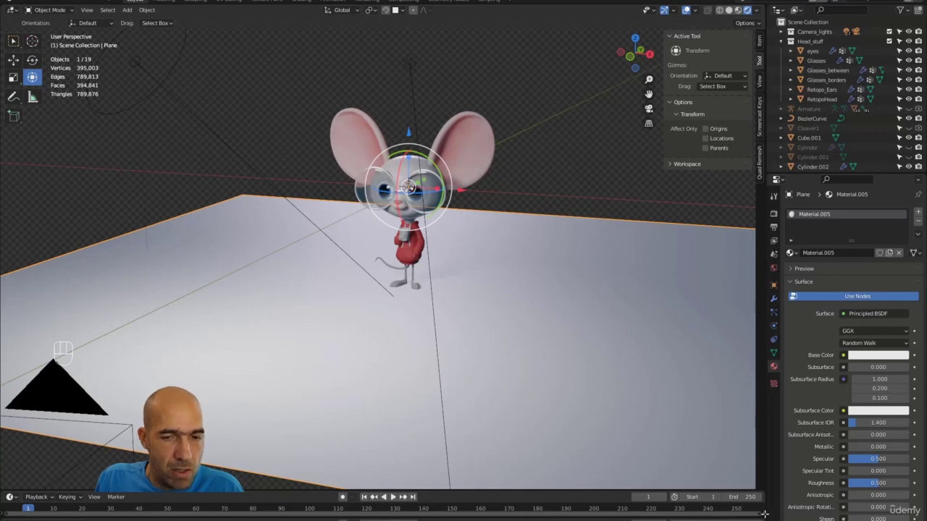
- Change the timeline area to the Shader Editor, enlarge it upward, and select the plane's Principled BSDF node
click(10, 498)
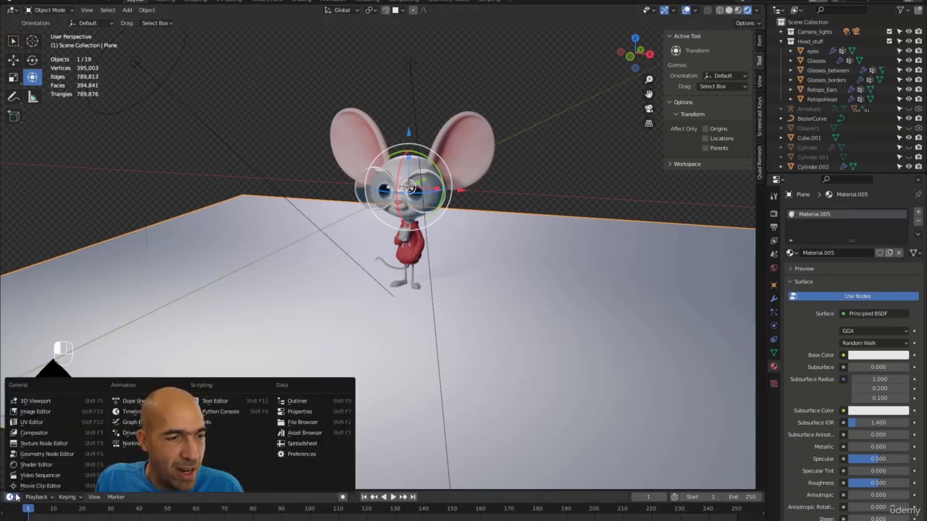
click(40, 465)
drag(217, 490, 217, 231)
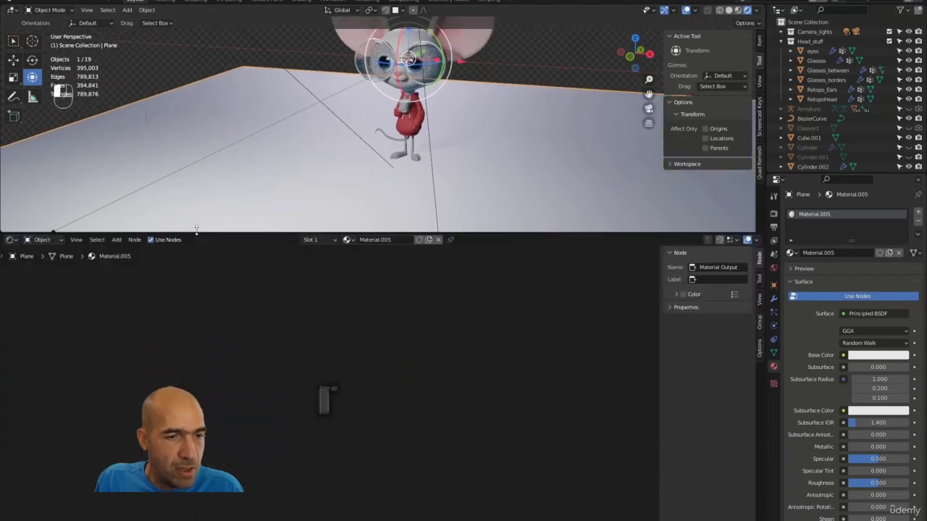
scroll(326, 462, up, 5)
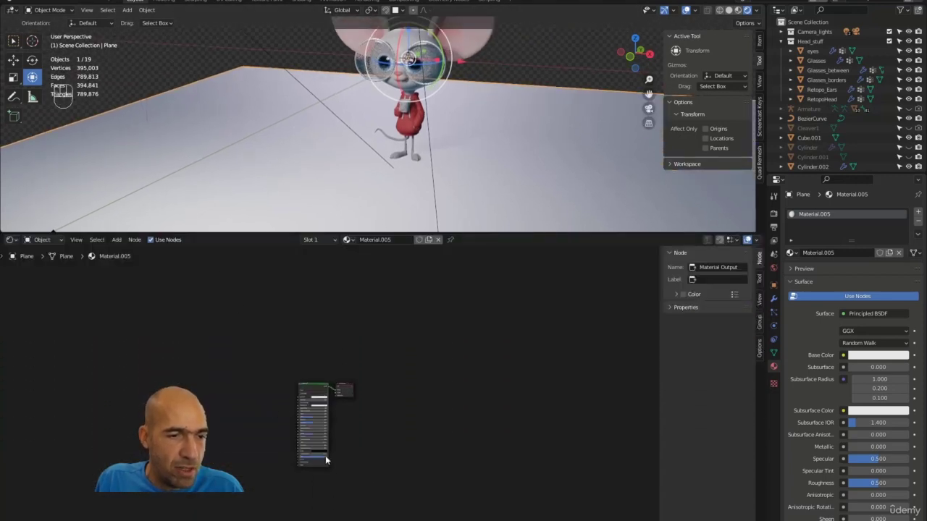
click(411, 467)
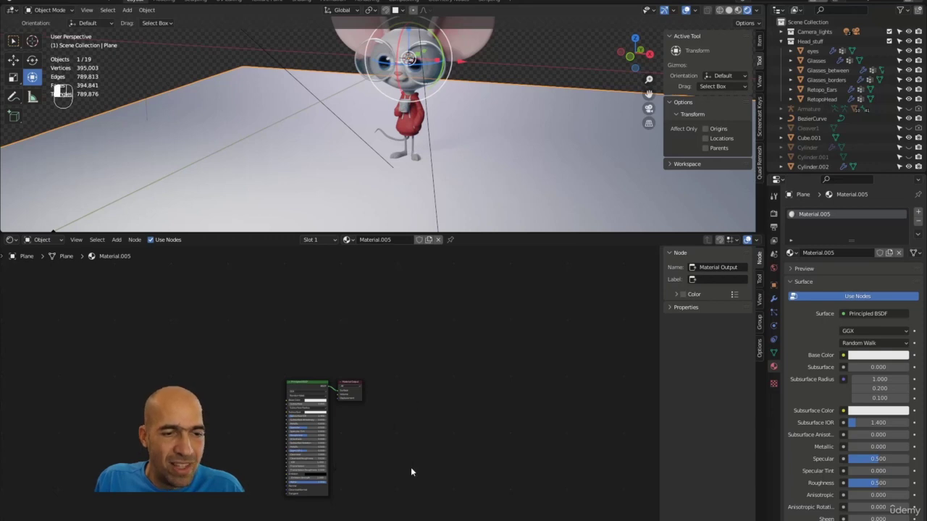
click(314, 381)
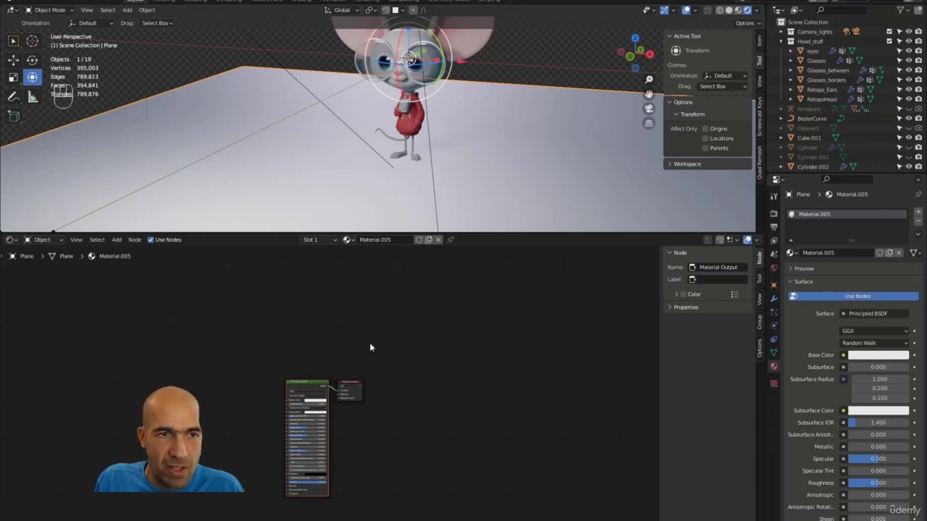
- Close the Shader Editor area in the Layout workspace so the 3D viewport takes over its space
click(303, 2)
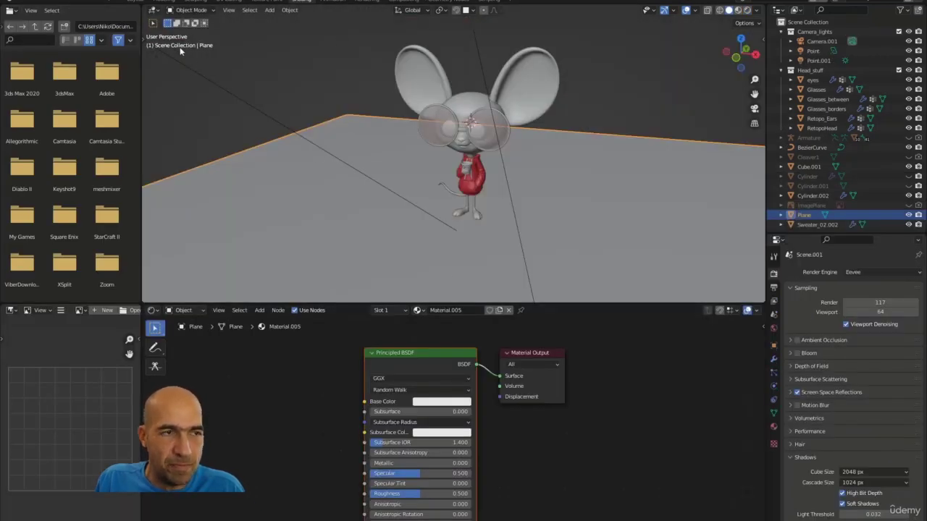
click(137, 2)
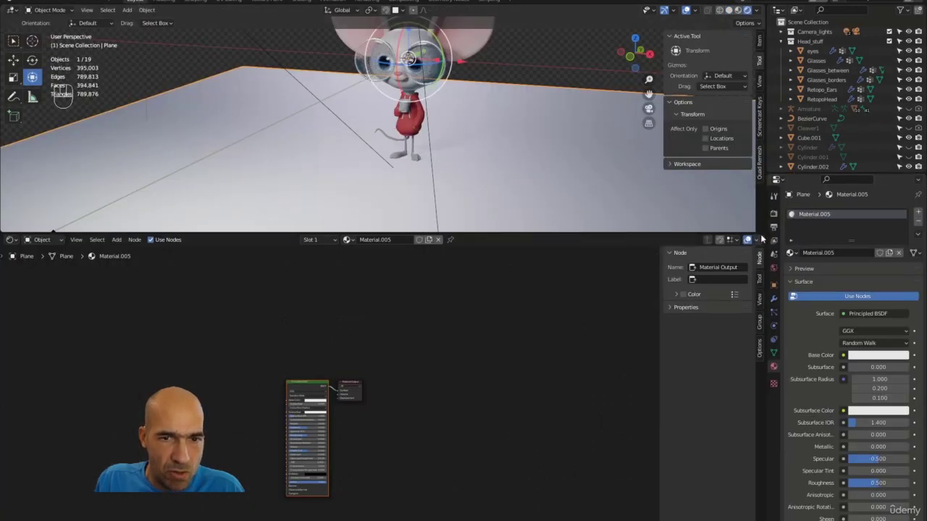
drag(764, 234, 765, 289)
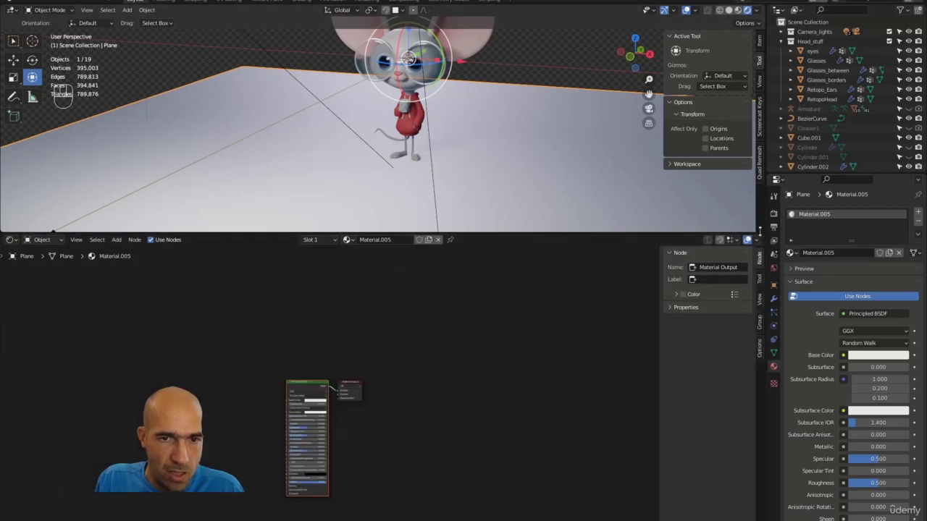
drag(762, 231, 759, 303)
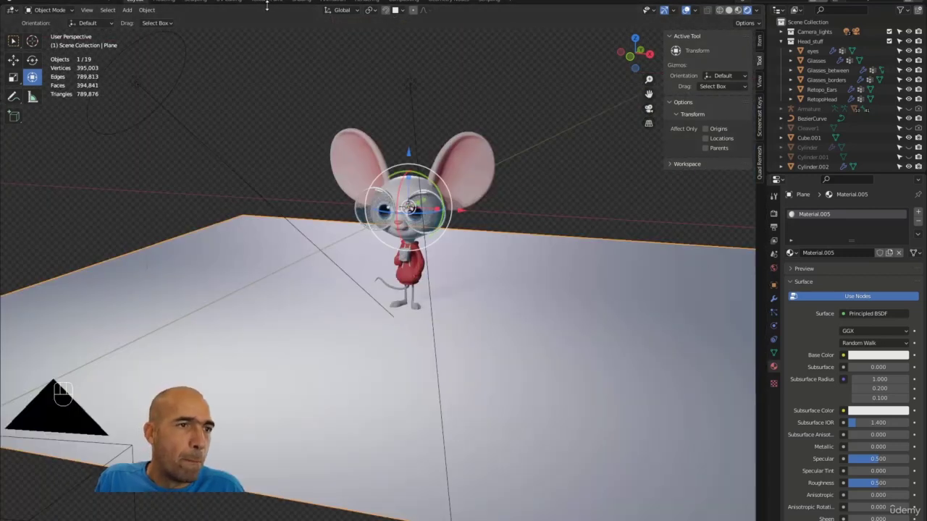
- Return to the Shading workspace and make free space beside the floor material's Principled BSDF node
click(300, 2)
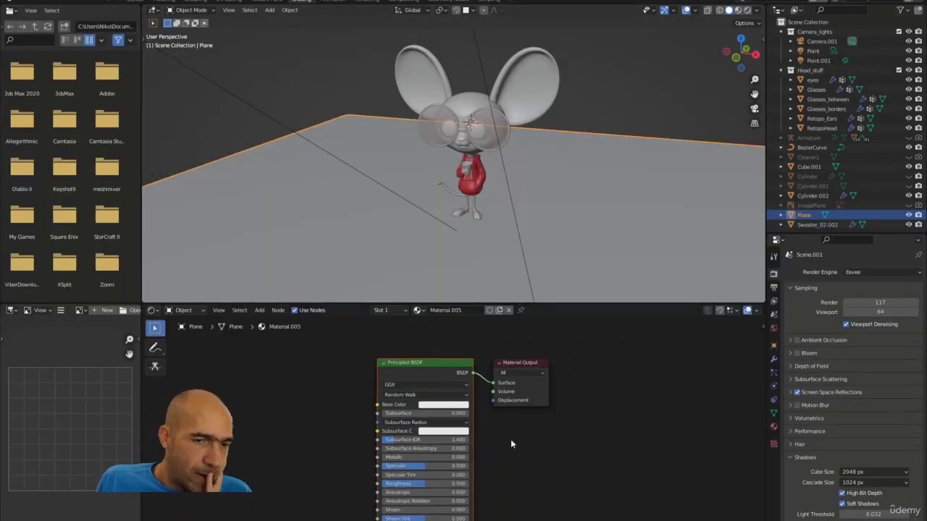
middle_drag(511, 444, 583, 418)
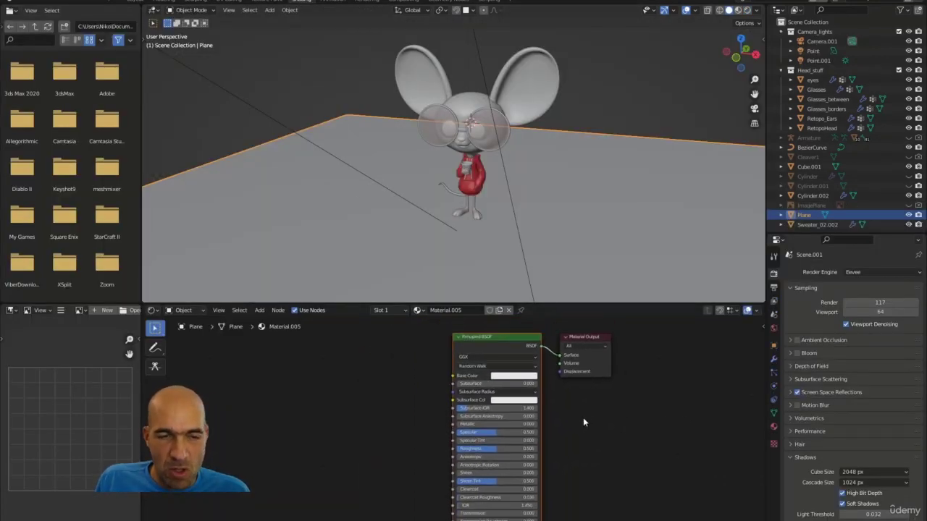
scroll(384, 449, down, 1)
middle_drag(383, 449, 420, 432)
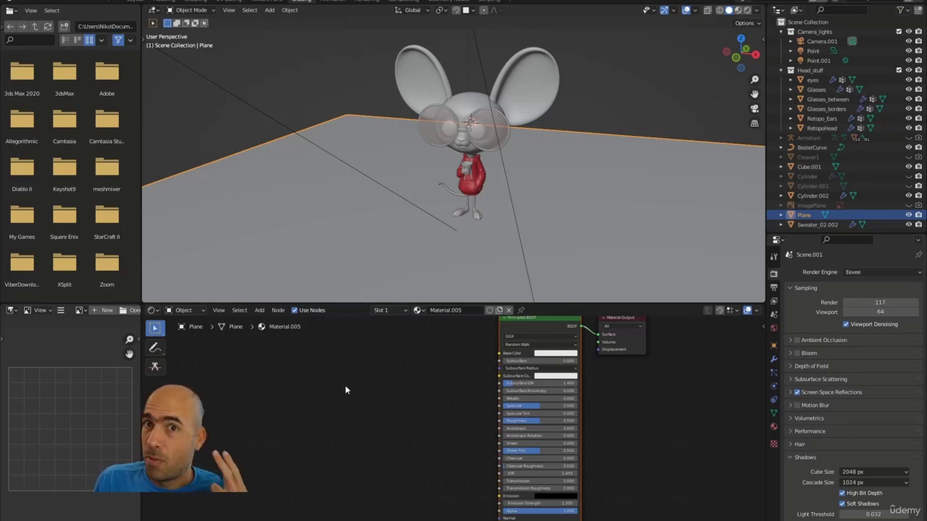
- Bring in the Mouse_tests1.blend window to examine its Diffuse BSDF, Shader to RGB and ColorRamp setup, and move it away again
drag(926, 37, 121, 23)
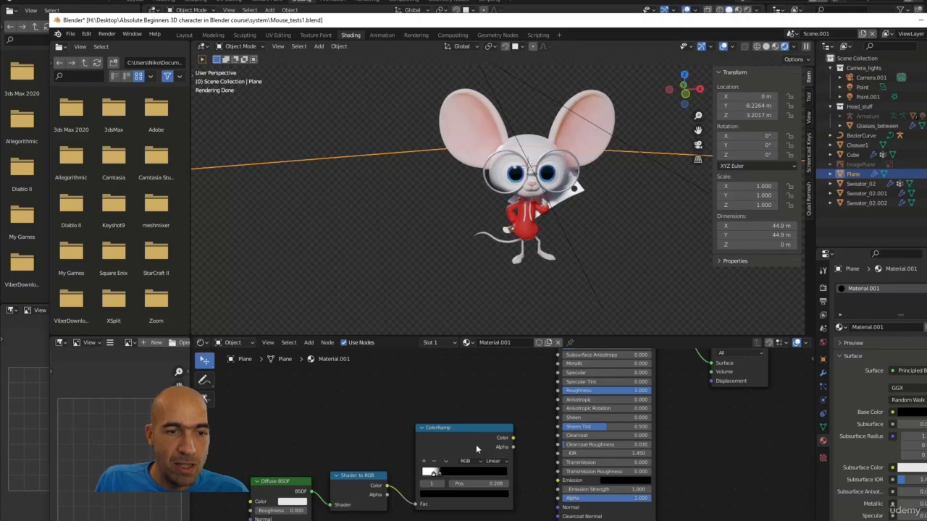
drag(447, 21, 926, 22)
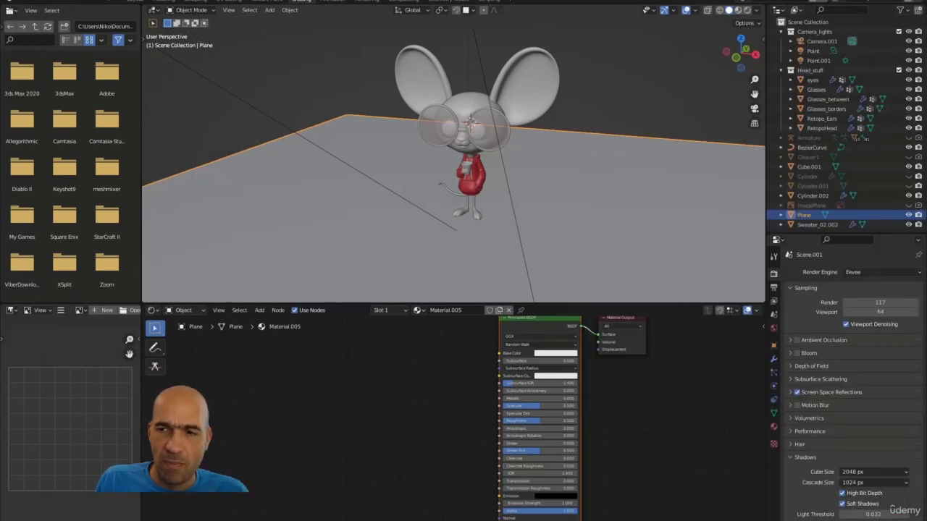
- Add a Diffuse BSDF node to the plane's material, well to the left of the Principled BSDF node
key(shift+a)
click(314, 405)
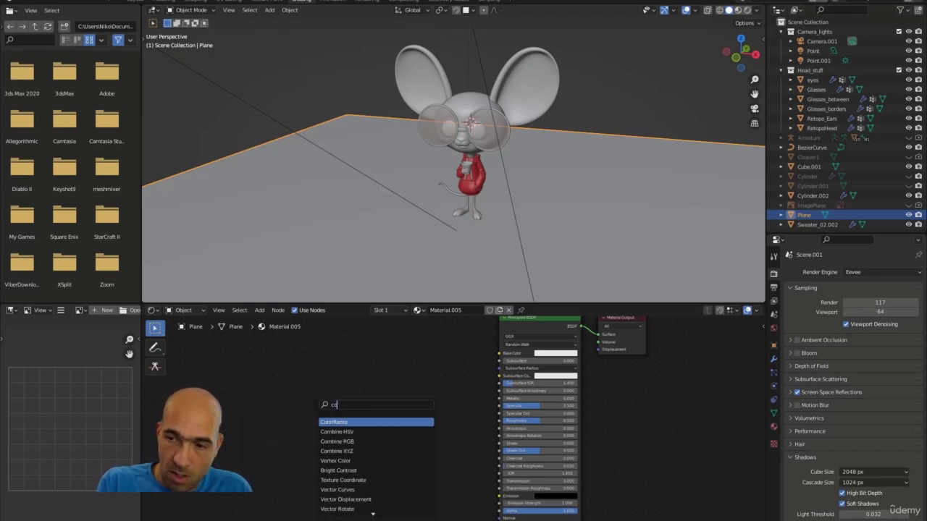
key(BackSpace)
key(BackSpace)
text(dif)
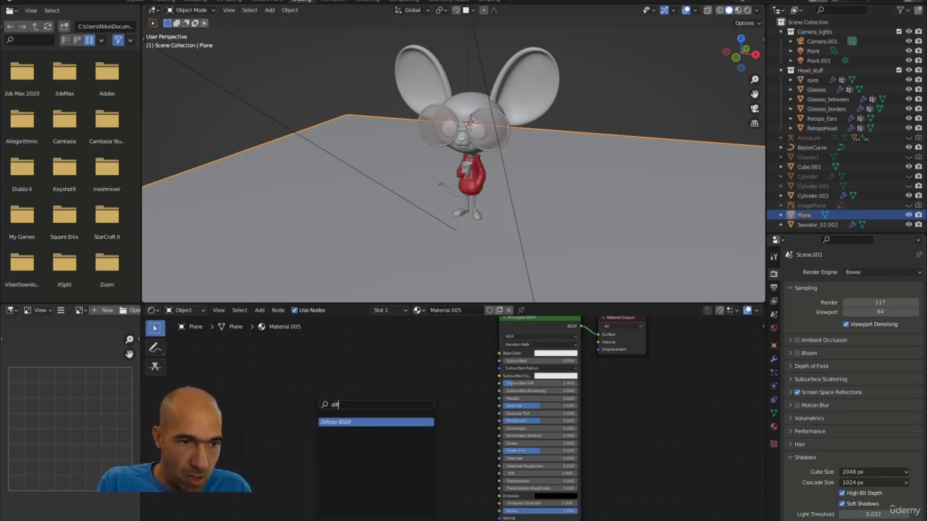
click(334, 423)
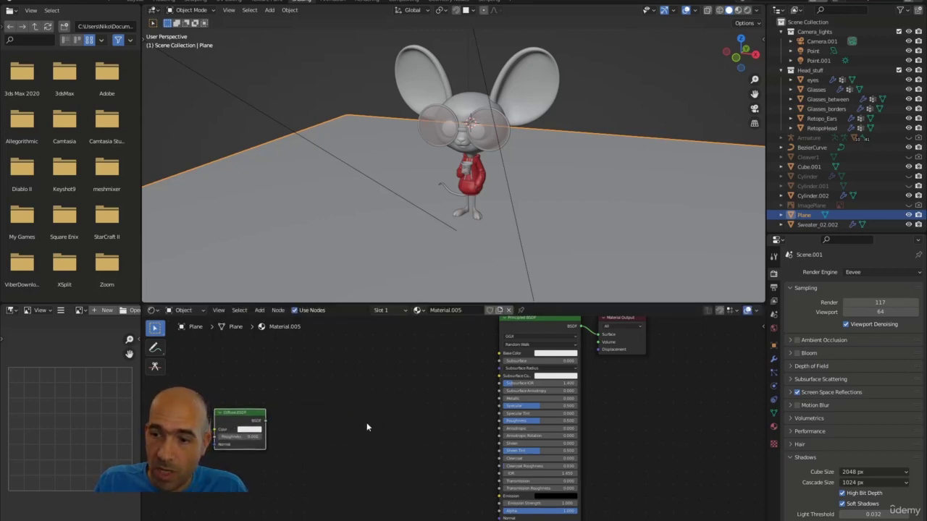
- Add a Shader to RGB node just to the right of the Diffuse BSDF node
key(shift+a)
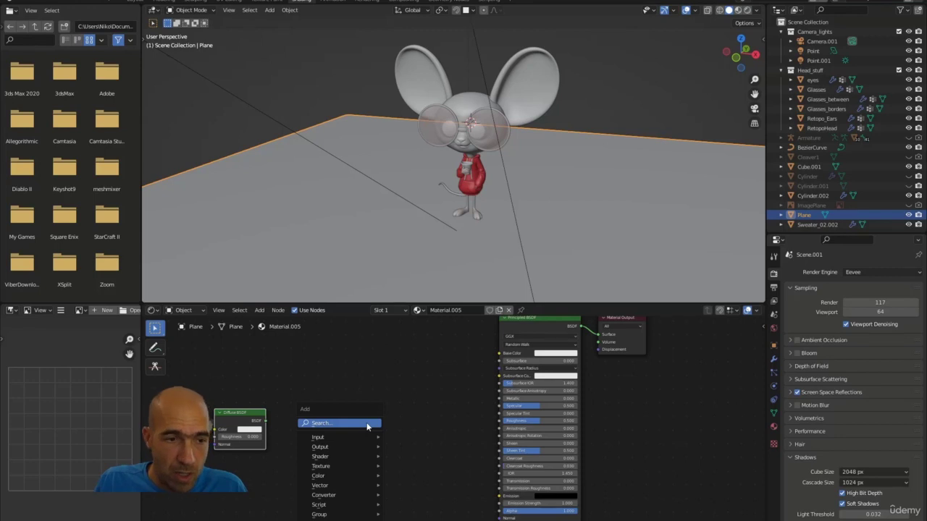
click(368, 426)
text(s)
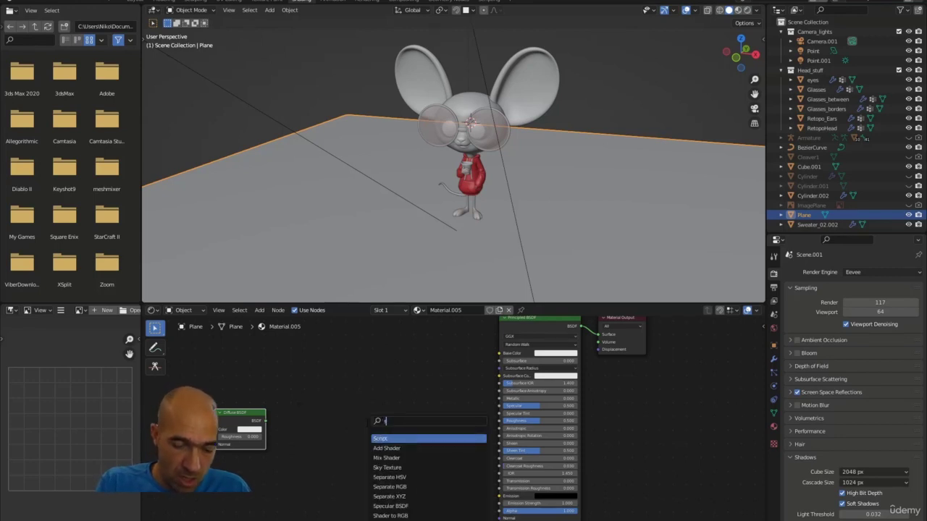
text(hader)
key(Down)
key(Down)
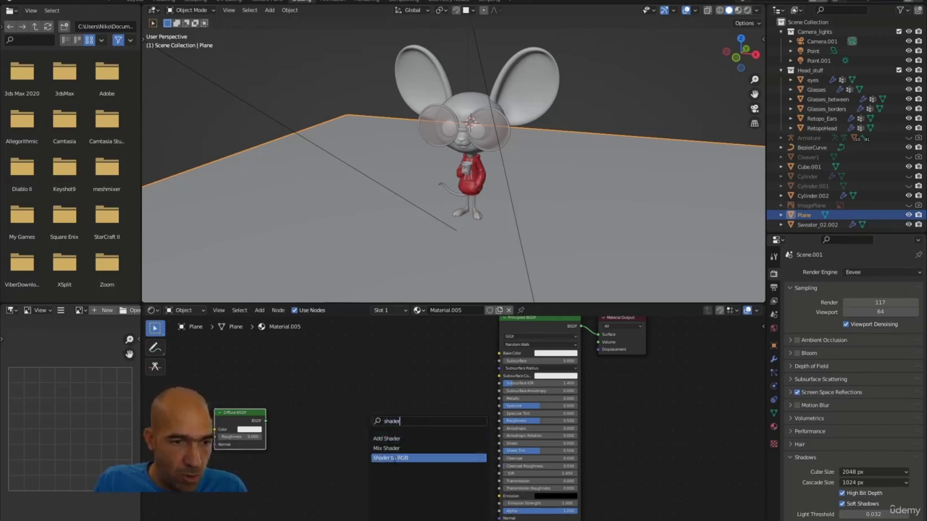
key(Return)
click(311, 426)
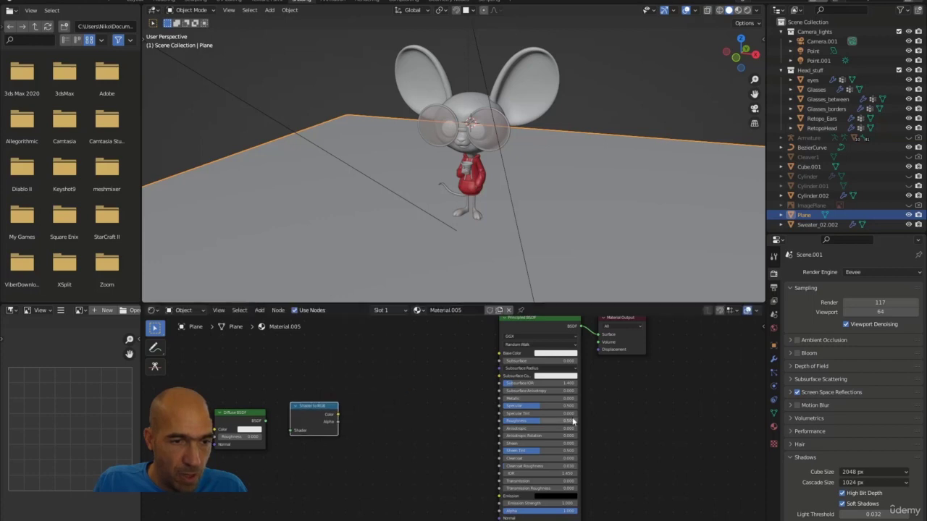
- Add a ColorRamp node between the Shader to RGB and Principled BSDF nodes
key(shift+a)
click(503, 425)
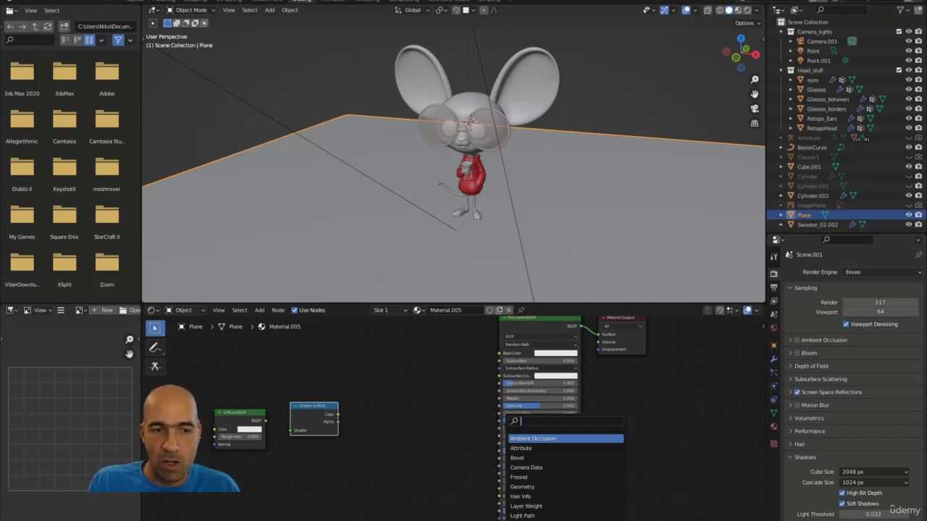
text(color)
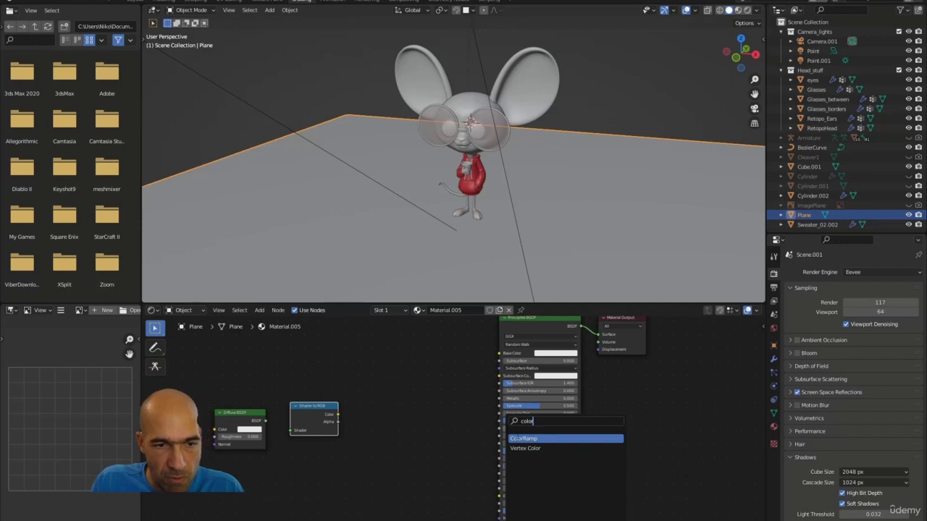
click(522, 438)
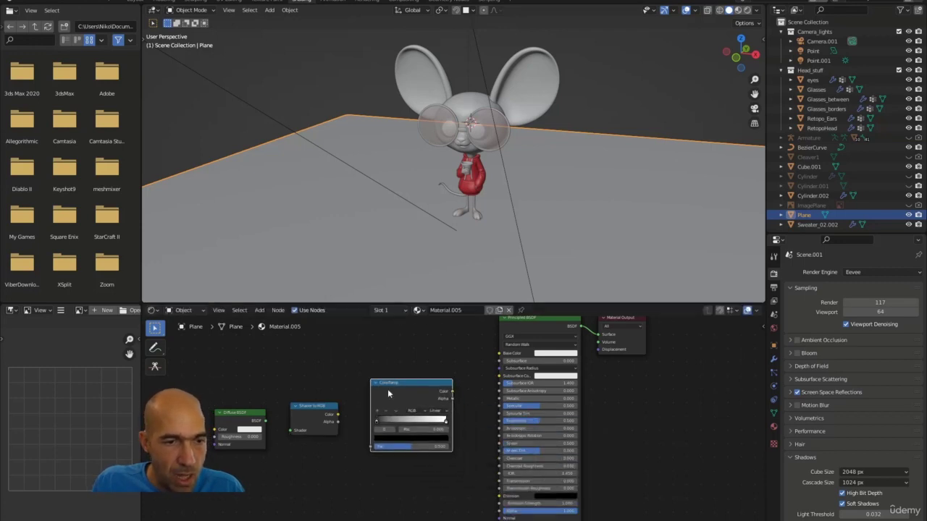
- Connect Diffuse BSDF through Shader to RGB and ColorRamp into the Principled BSDF's Alpha, and select the ramp's white stop
drag(266, 423, 293, 433)
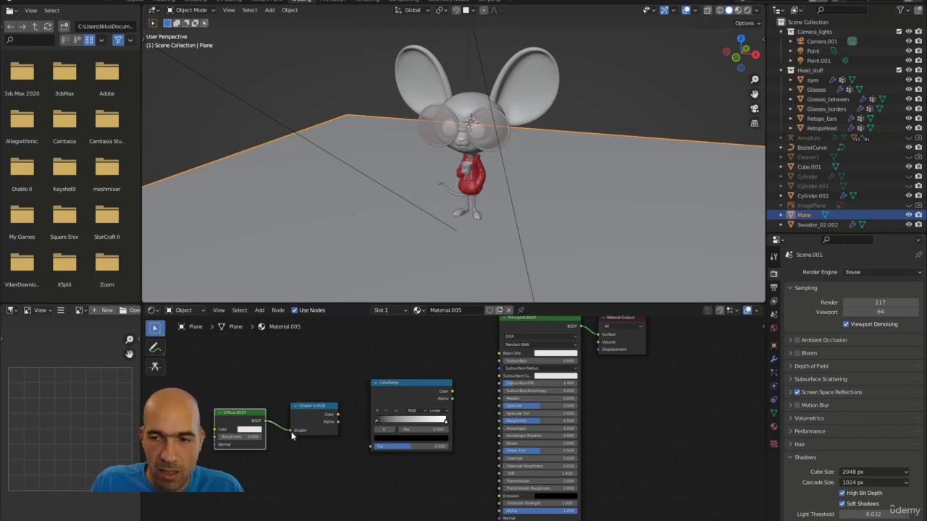
drag(336, 416, 372, 448)
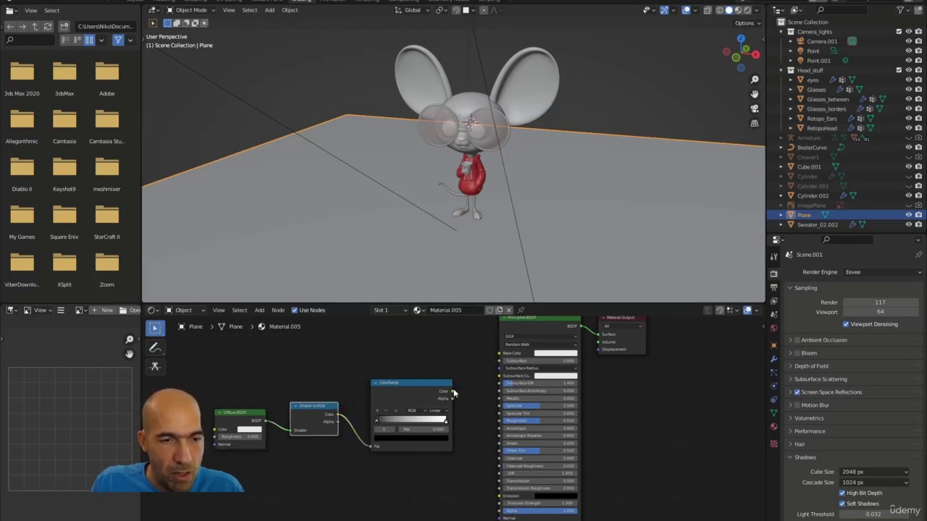
drag(453, 391, 499, 501)
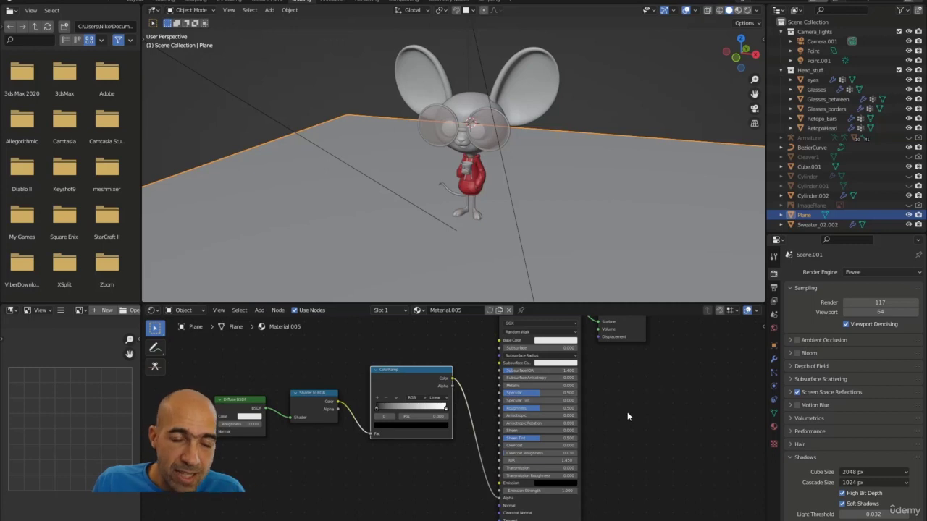
mouse_move(447, 413)
mouse_down()
mouse_move(398, 414)
mouse_move(450, 409)
mouse_up()
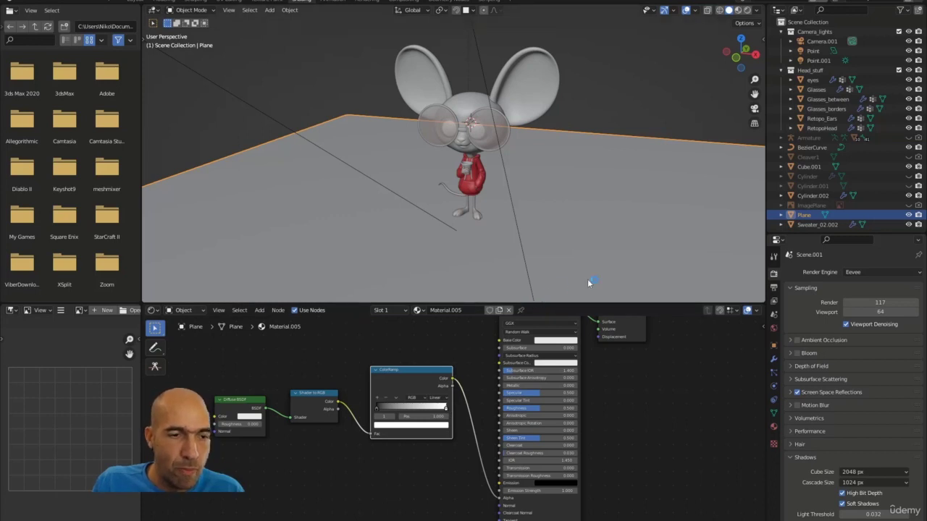
- Show the viewport in rendered shading and set the floor material's Blend Mode to Alpha Blend
click(748, 10)
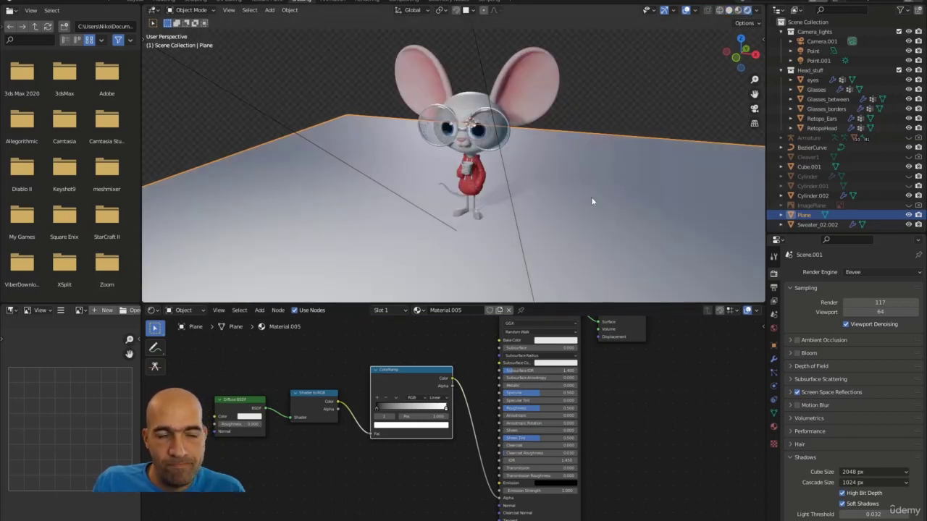
click(774, 426)
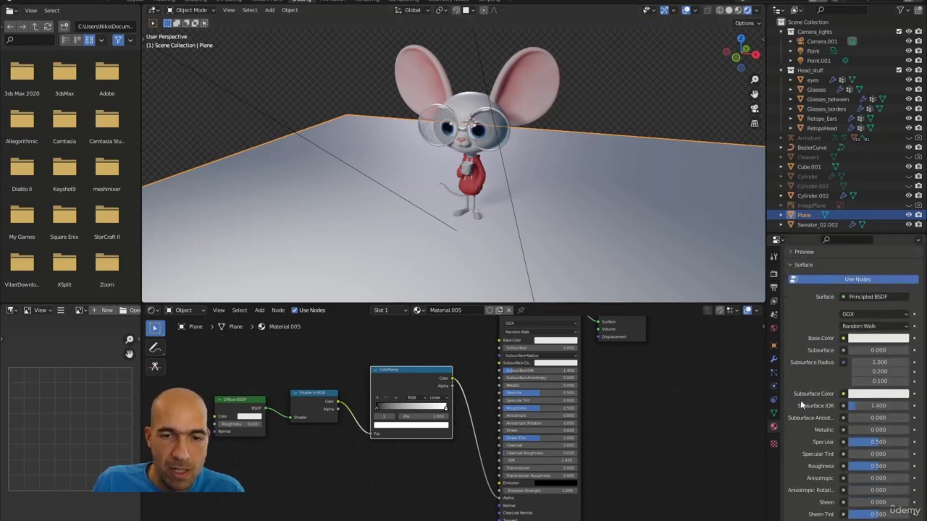
scroll(800, 400, down, 10)
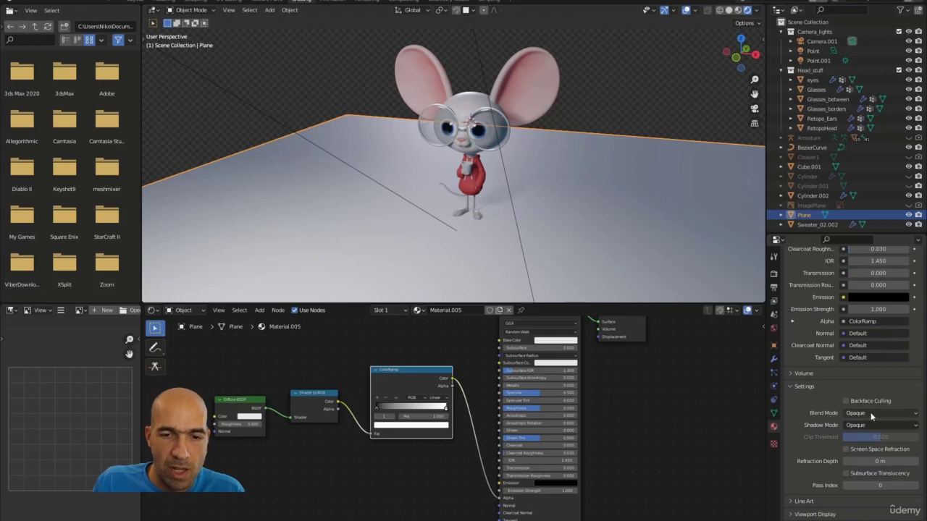
click(872, 413)
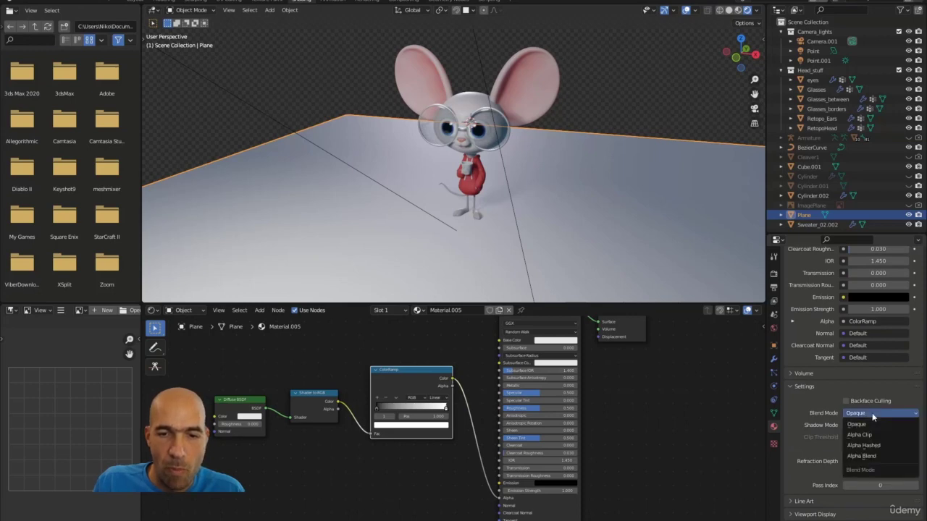
click(887, 457)
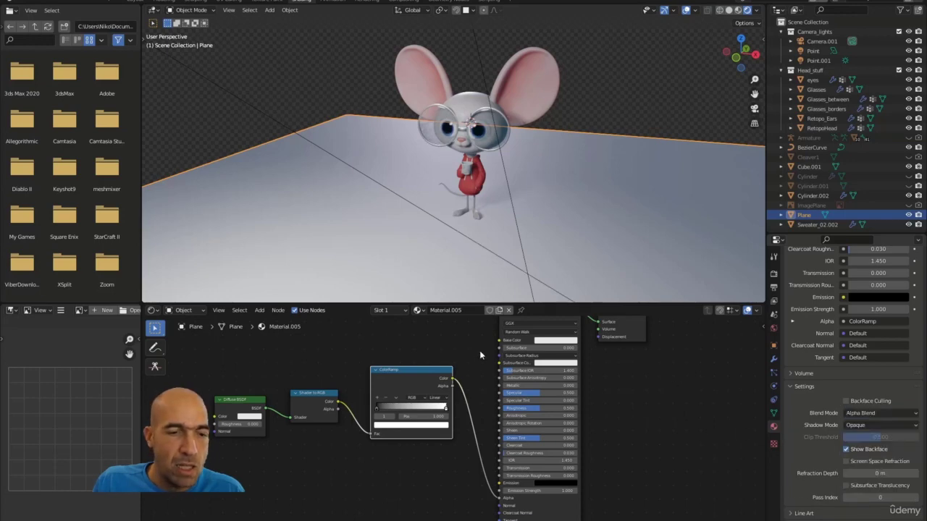
- Set the Principled BSDF's base color to black and change the ColorRamp's white stop to black
click(550, 342)
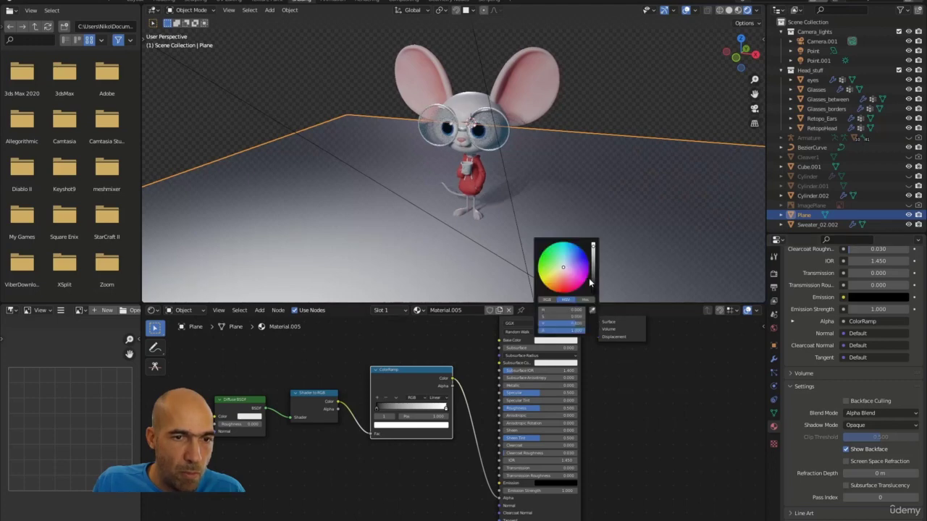
drag(592, 272, 593, 295)
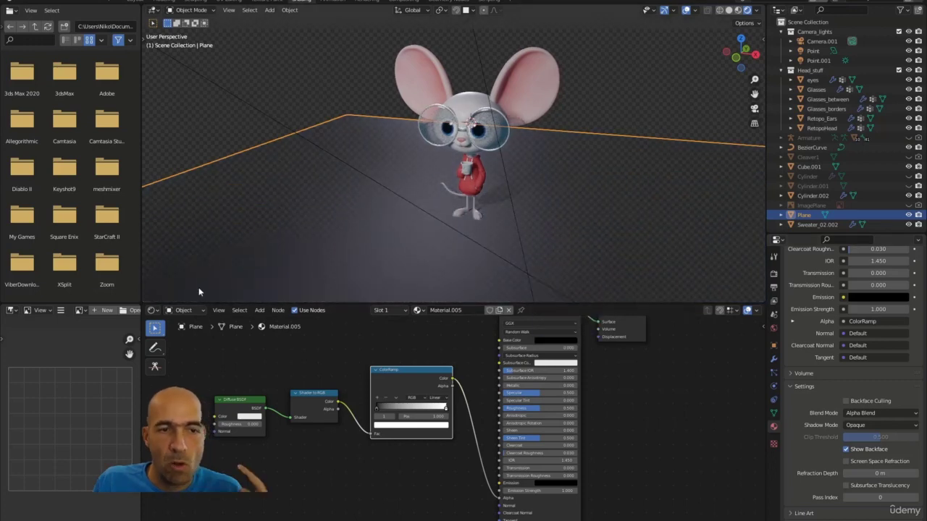
click(409, 427)
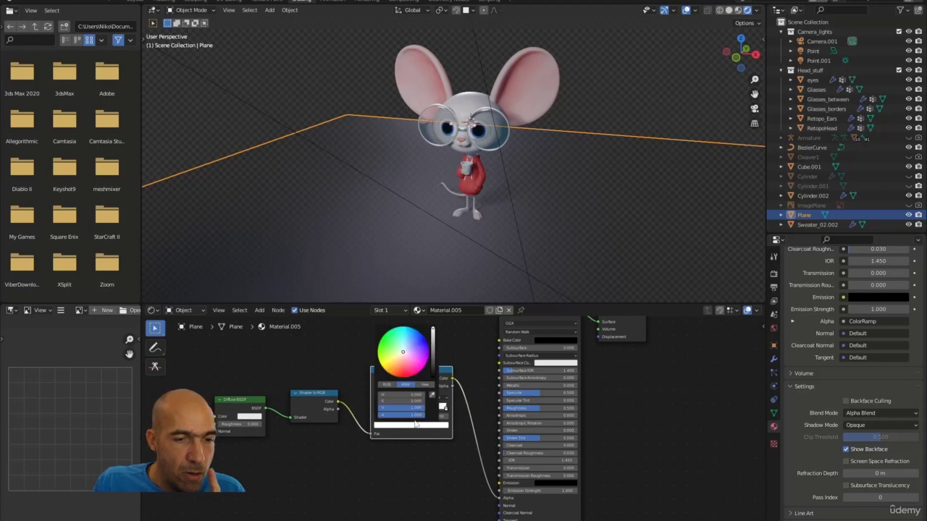
drag(432, 364, 433, 376)
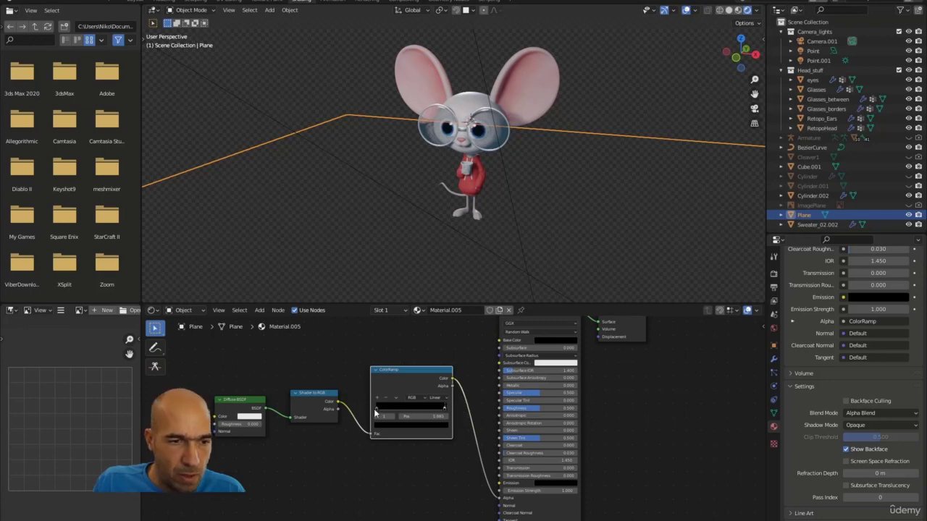
- Reposition the ColorRamp's first stop to about 0.23 and its second stop to about 0.29
drag(377, 411, 390, 411)
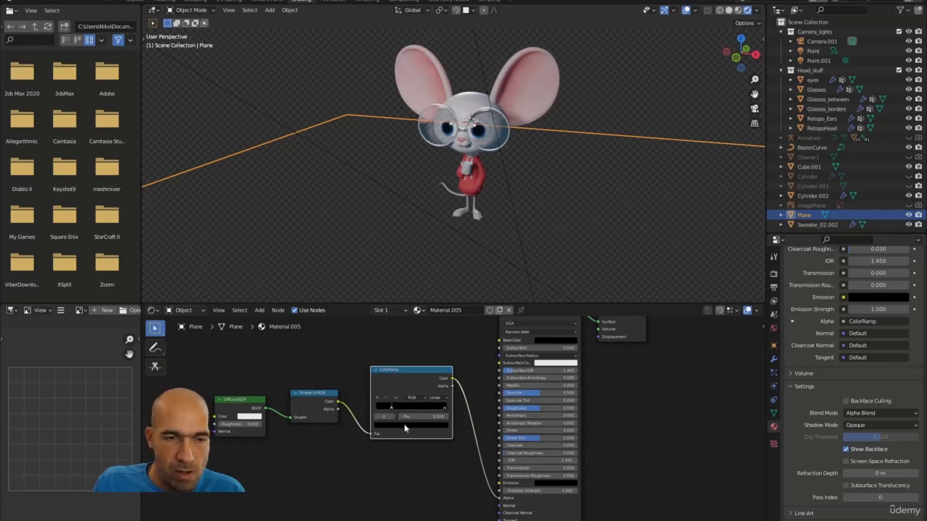
click(386, 416)
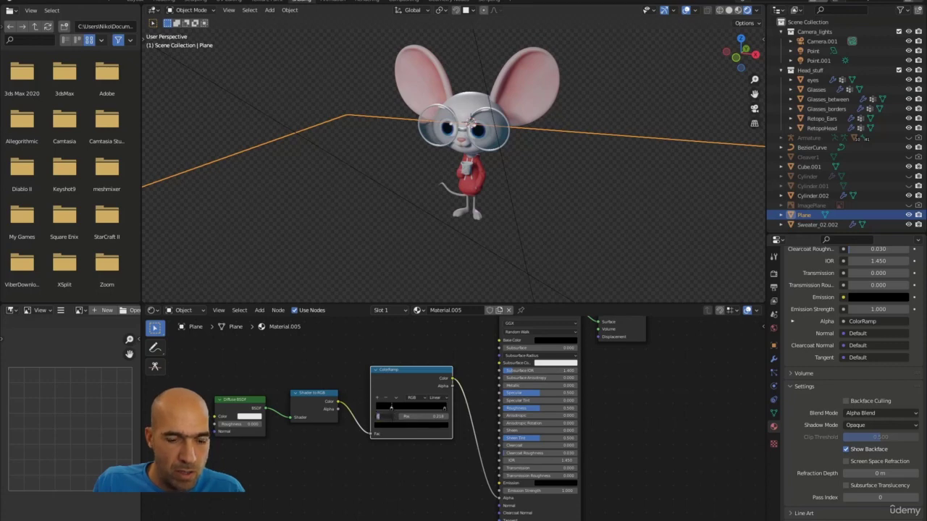
text(1)
click(386, 462)
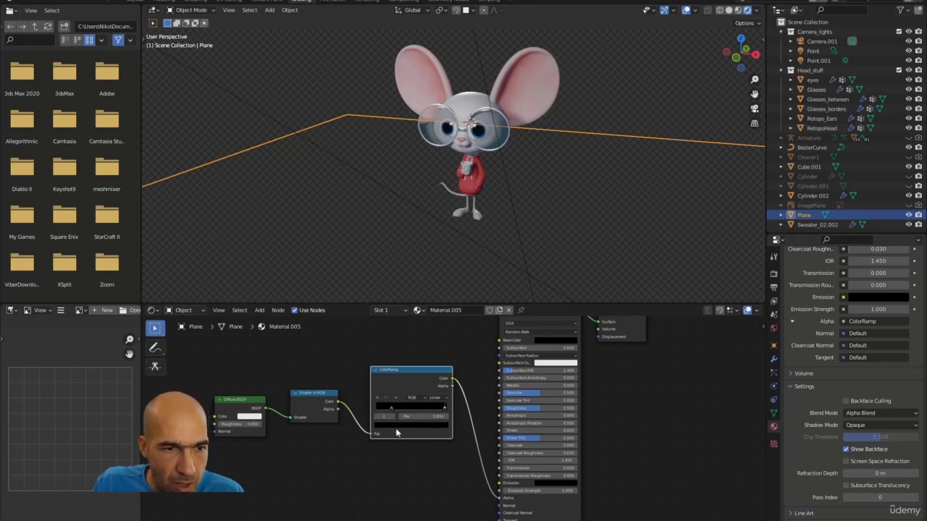
drag(393, 409, 423, 410)
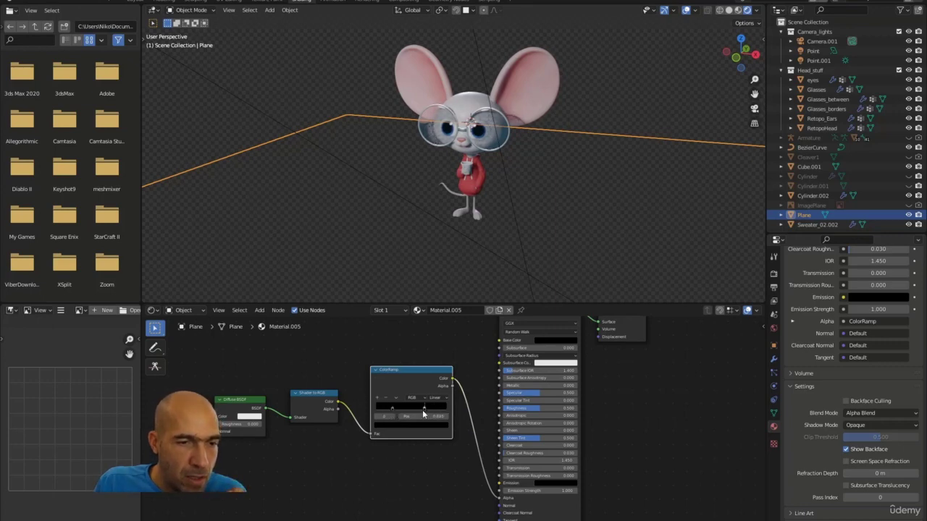
scroll(427, 413, up, 3)
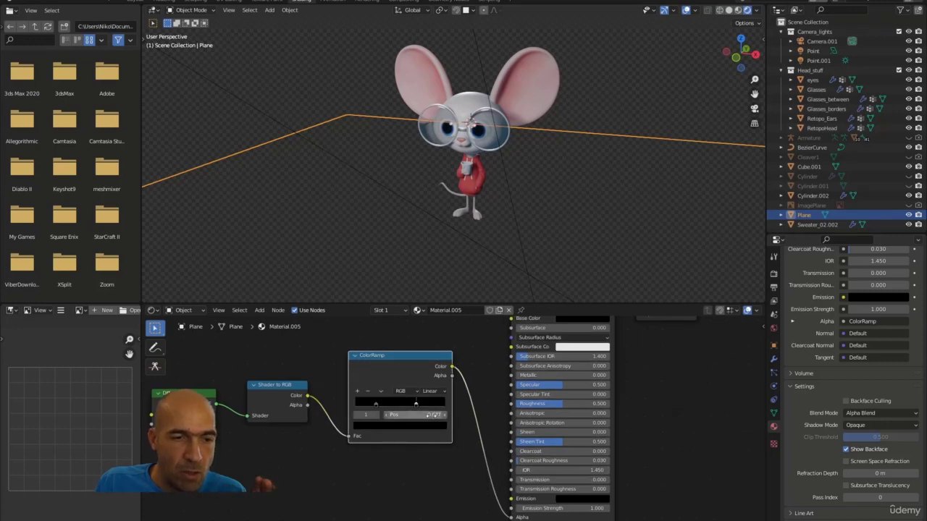
drag(416, 416, 338, 416)
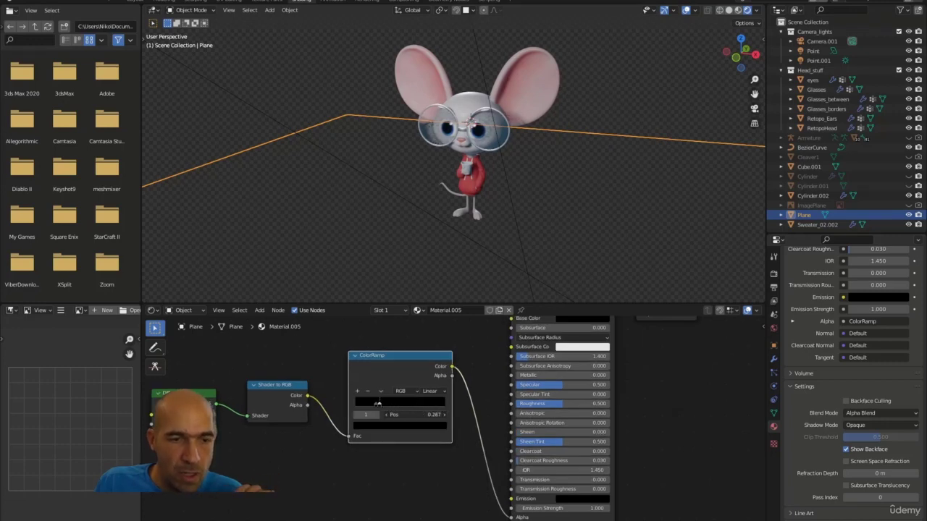
drag(429, 416, 427, 416)
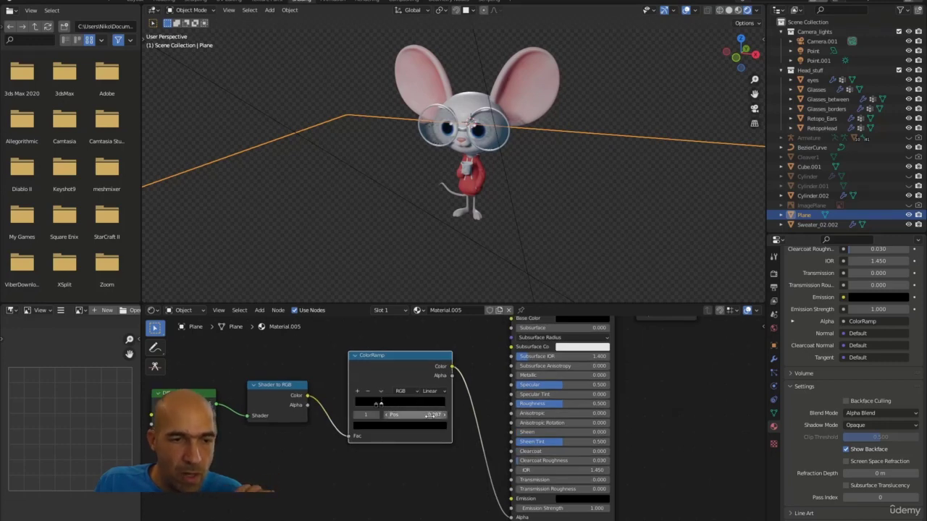
- Shift the ColorRamp node slightly left, make its first stop white at about 0.12, and move the black stop to about 0.31
key(g)
click(369, 409)
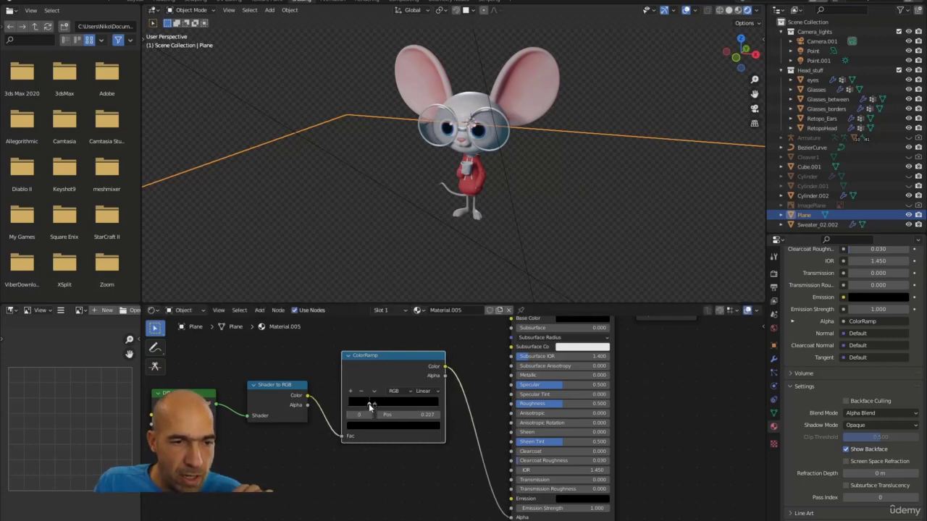
click(370, 425)
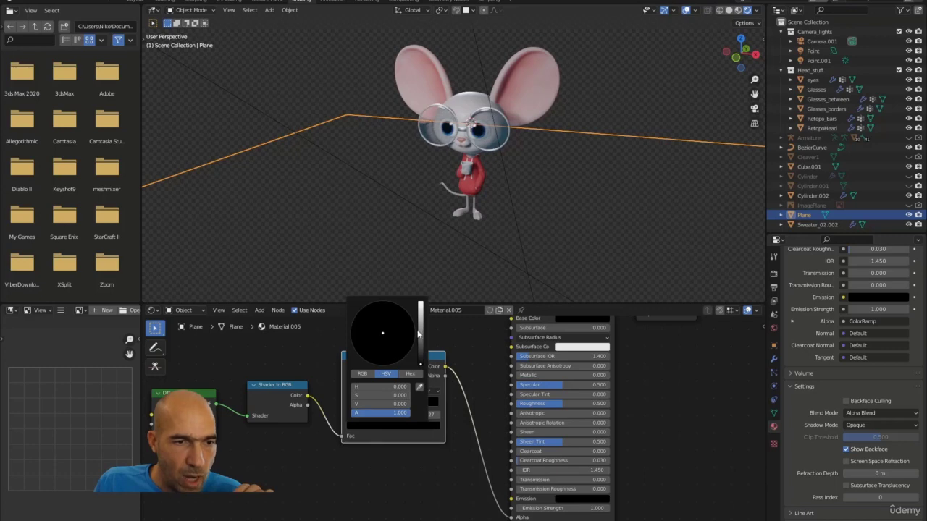
drag(418, 333, 420, 304)
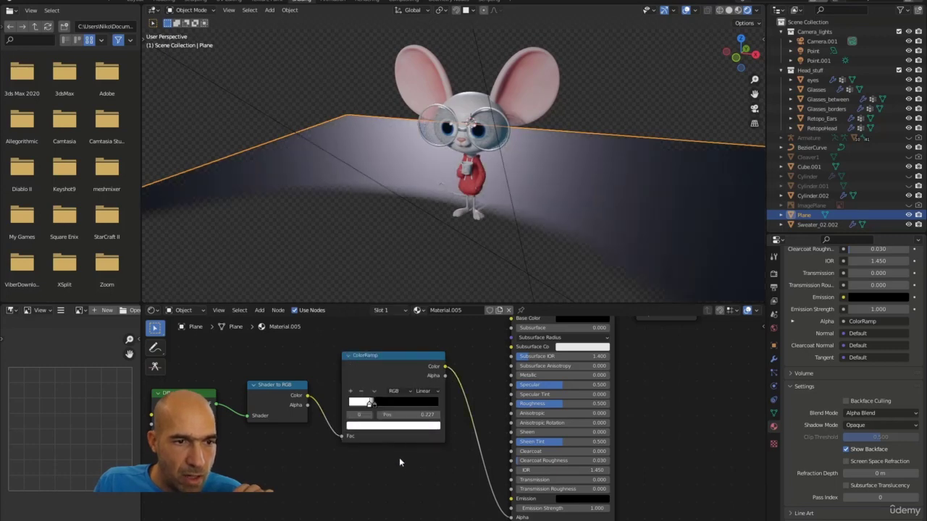
drag(366, 406, 356, 406)
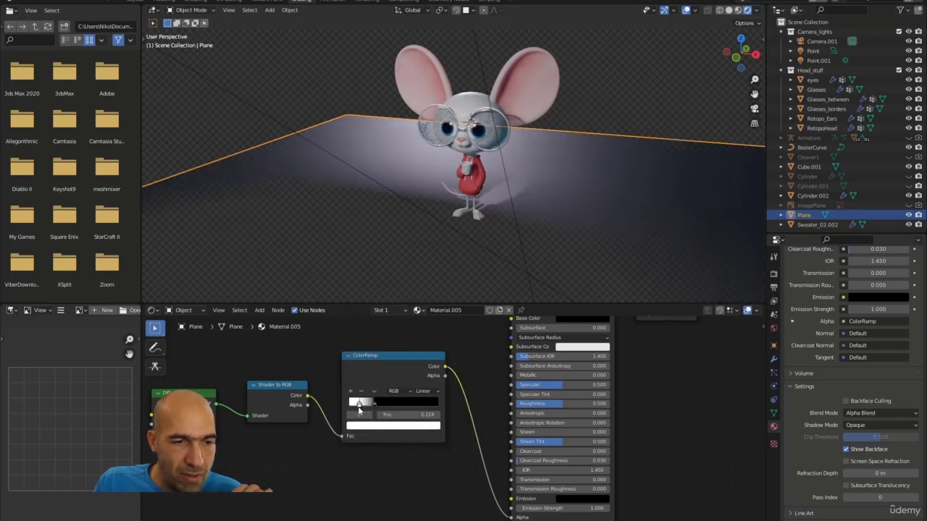
click(376, 409)
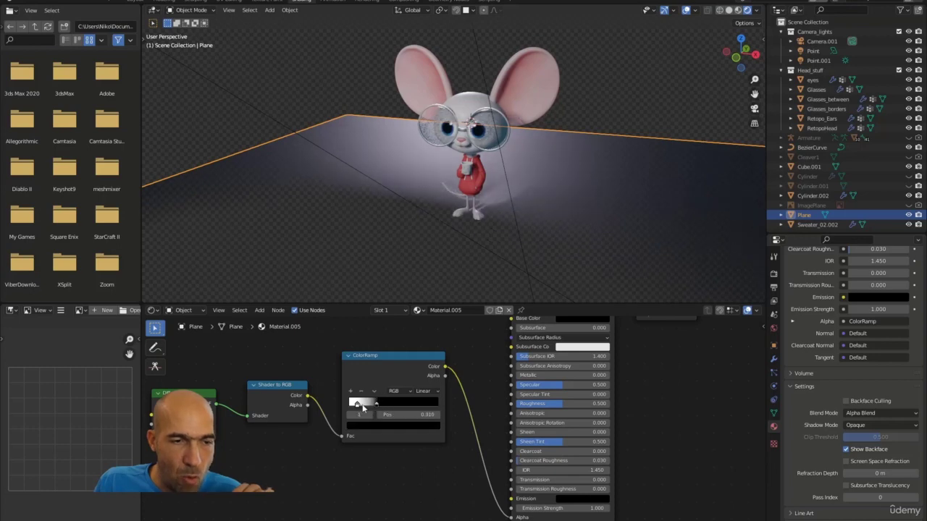
- Move the ColorRamp's white stop closer to the black stop and place the black stop at about 0.255
click(358, 406)
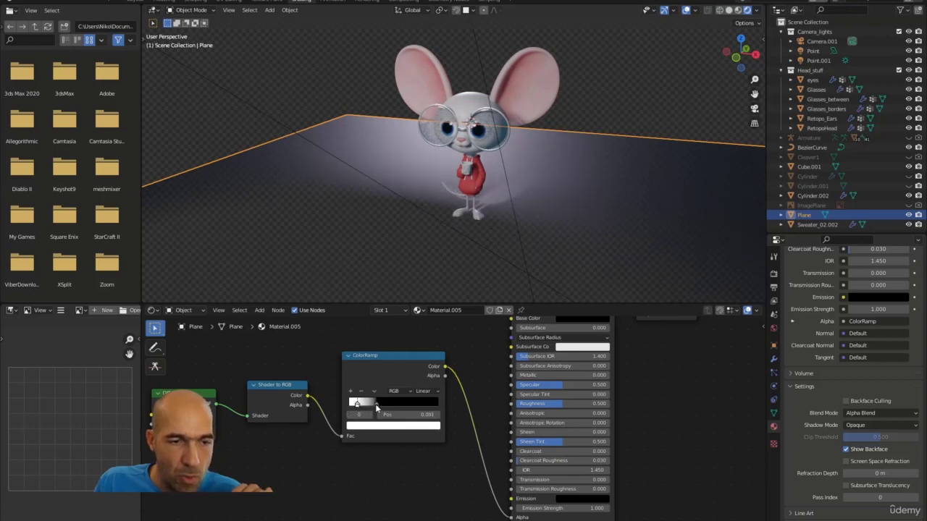
click(376, 407)
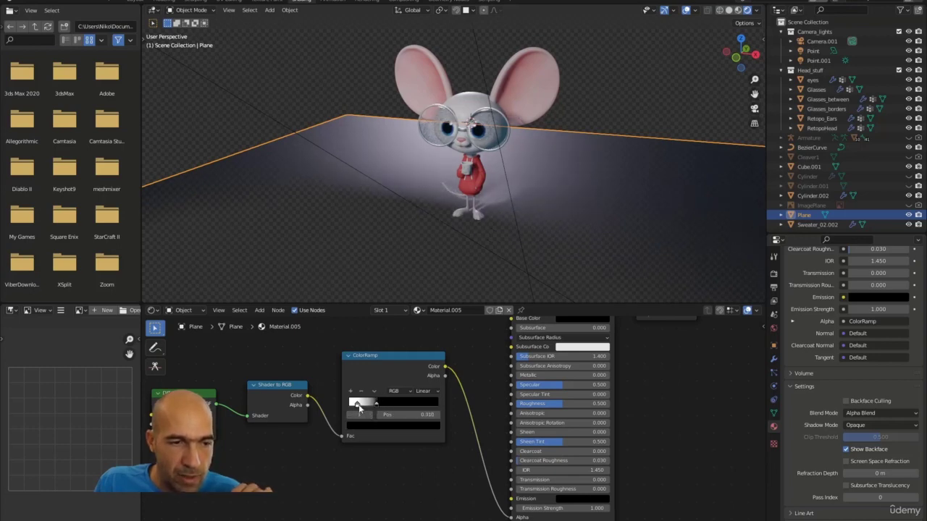
drag(358, 406, 370, 406)
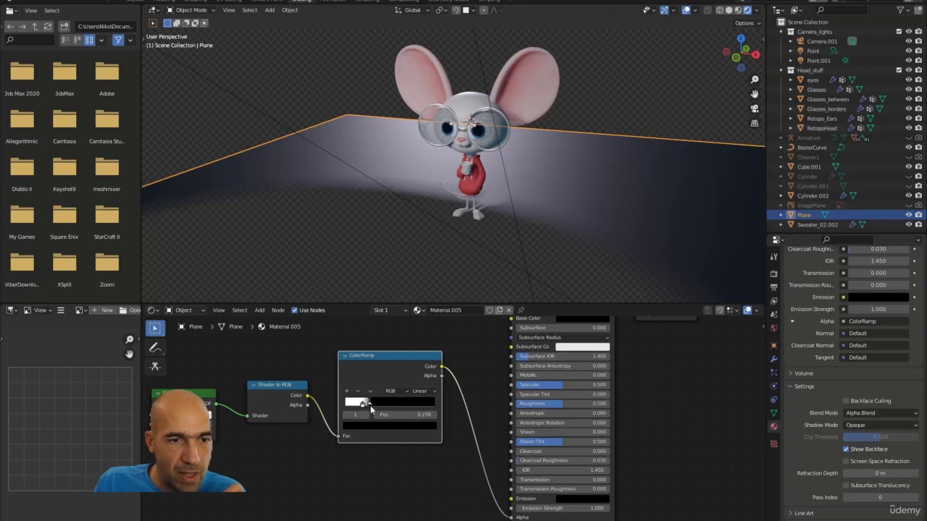
drag(369, 405, 368, 406)
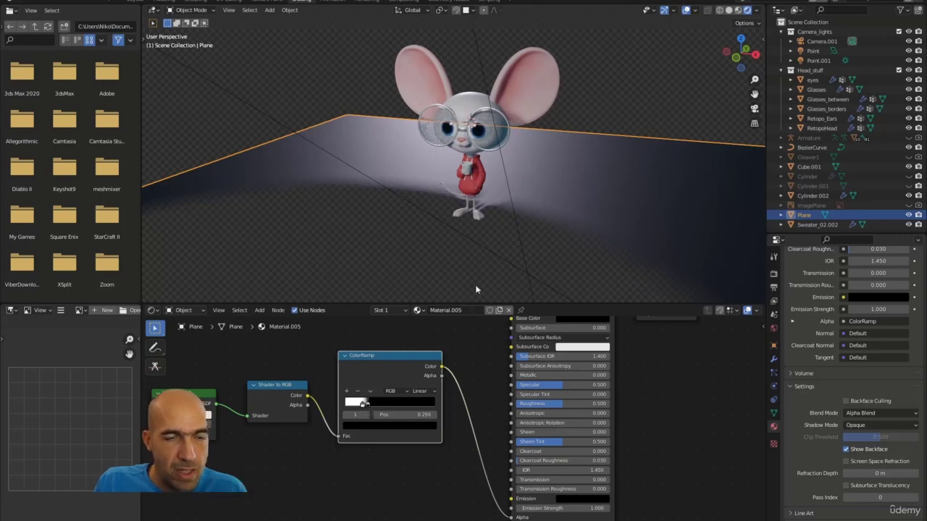
- Change the sun light above the mouse to a Point light and set its power to 500 W
scroll(485, 265, down, 2)
mouse_move(503, 201)
middle_down()
mouse_move(436, 208)
mouse_move(496, 199)
middle_up()
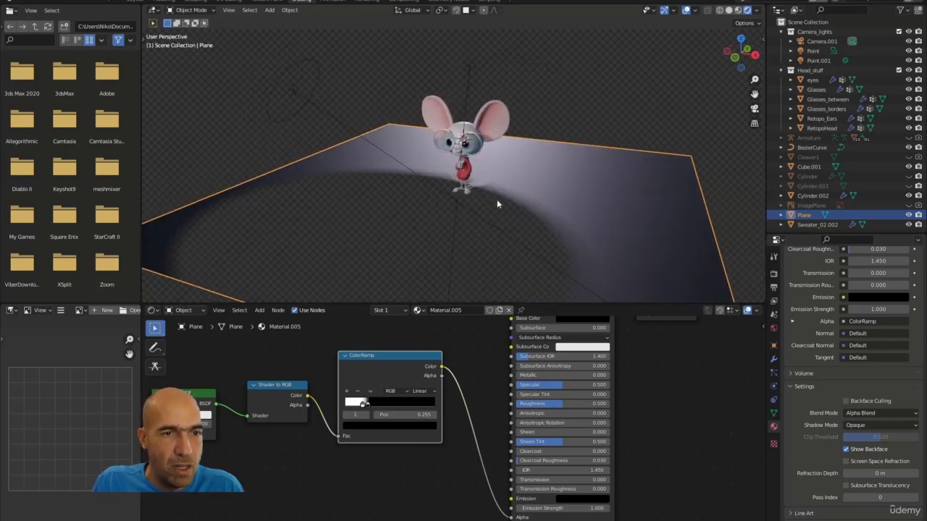
click(472, 63)
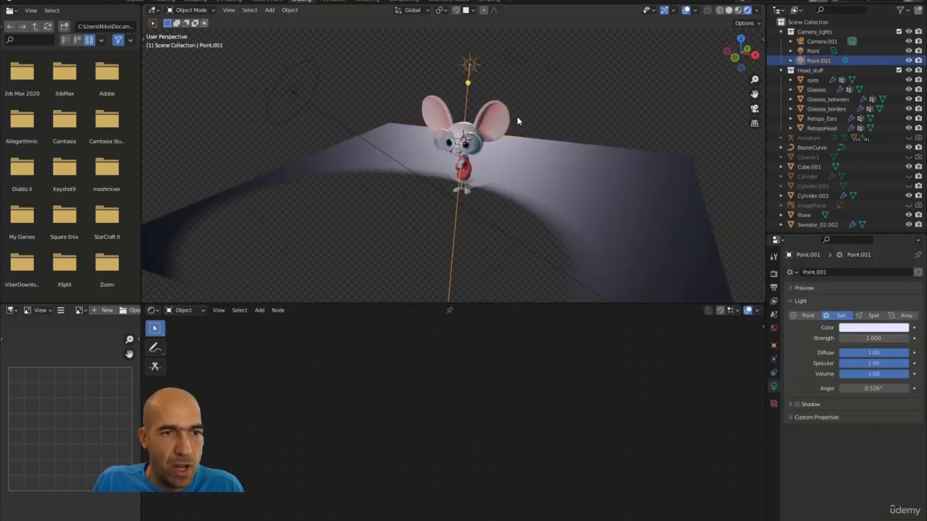
middle_drag(606, 175, 581, 173)
click(808, 315)
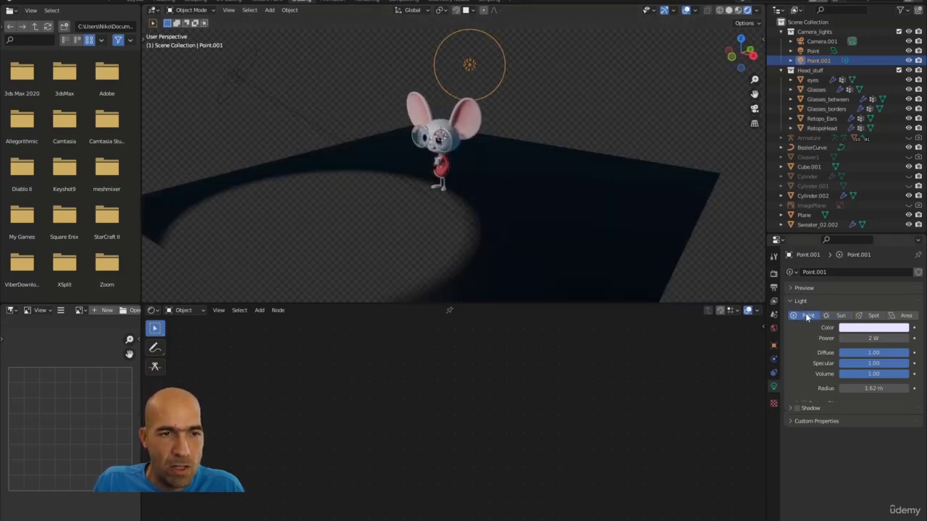
middle_drag(548, 182, 568, 185)
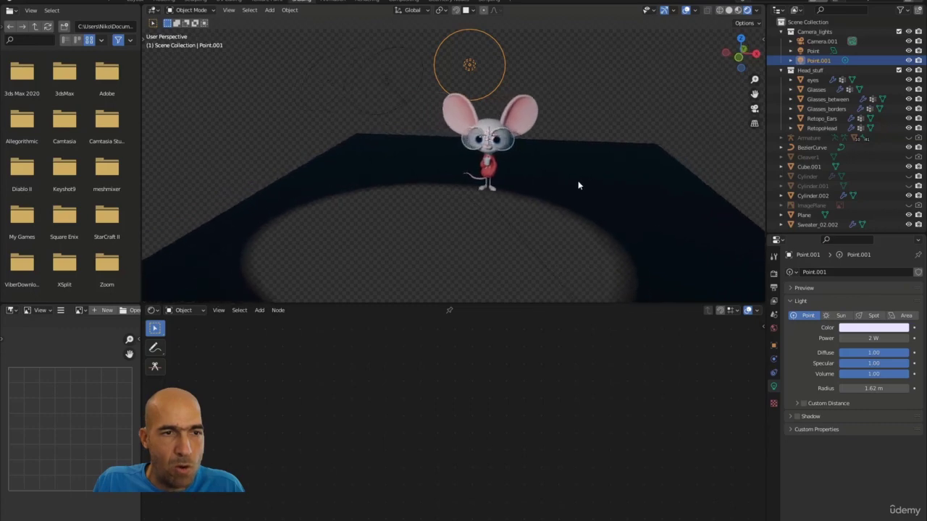
click(869, 338)
text(1000)
key(Return)
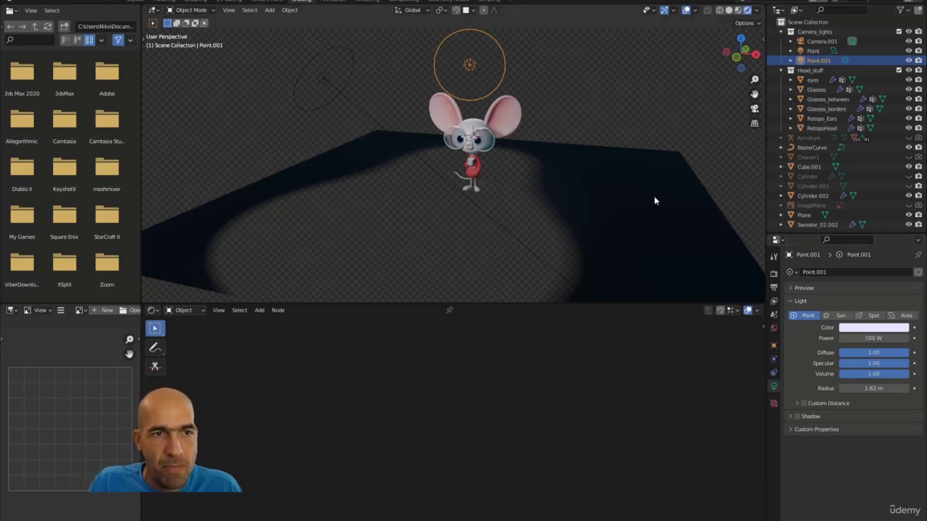
- Examine the floor's transparency around the mouse, and check the settings of the disk area light and the floor plane
middle_drag(654, 195, 579, 177)
scroll(572, 127, up, 3)
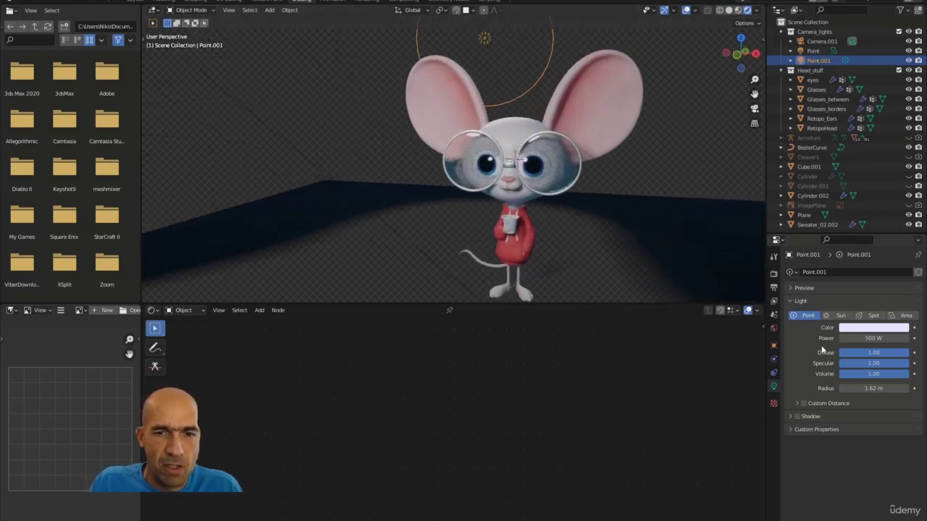
scroll(554, 218, down, 5)
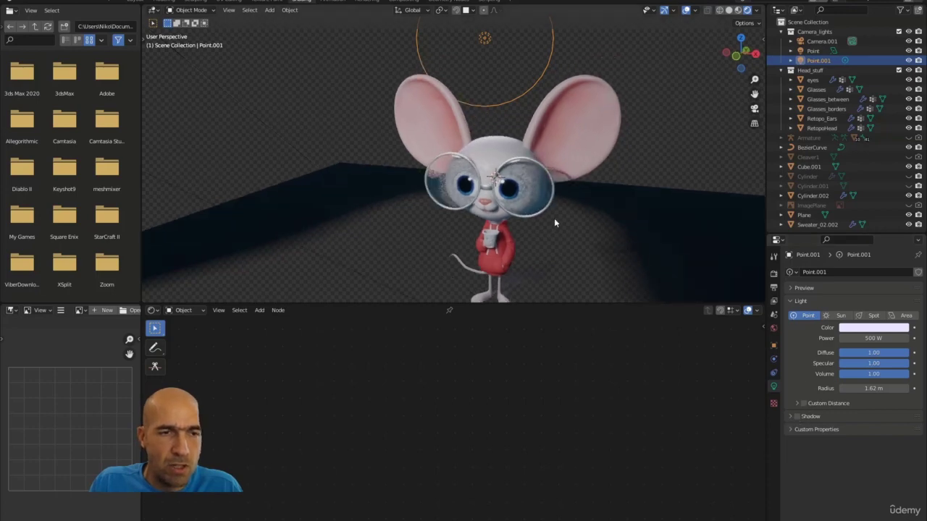
middle_drag(555, 239, 507, 232)
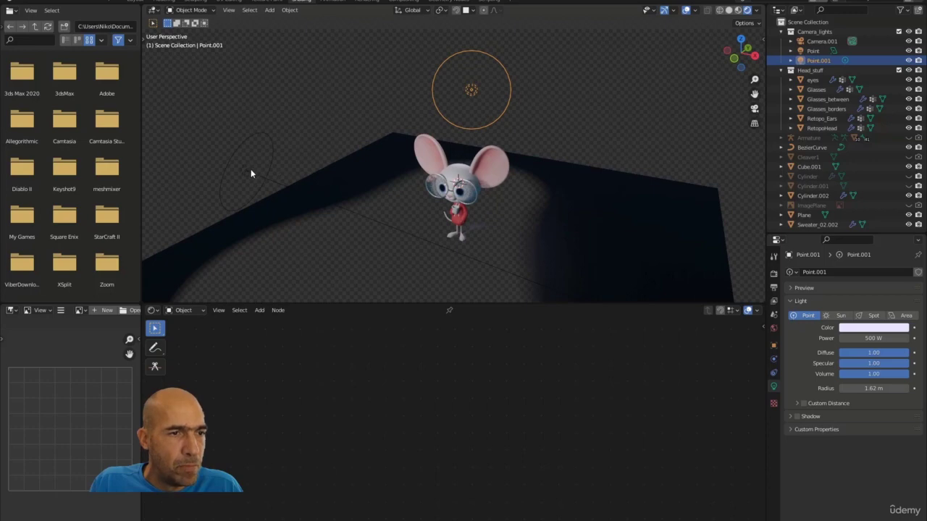
click(251, 169)
middle_drag(378, 168, 467, 153)
scroll(441, 86, up, 5)
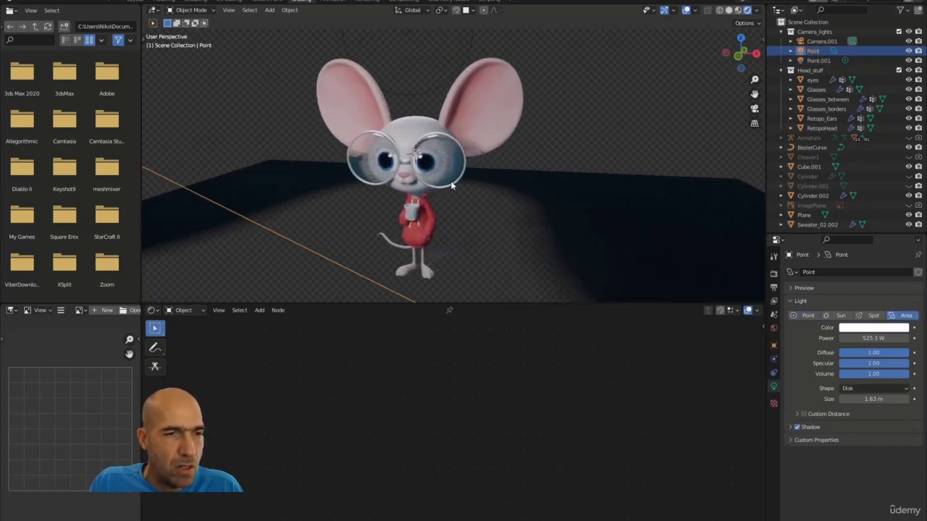
click(593, 213)
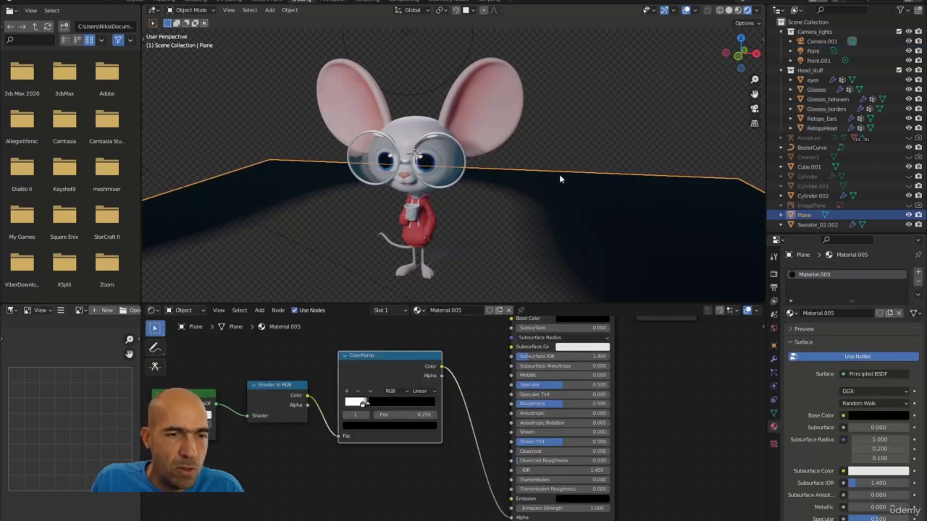
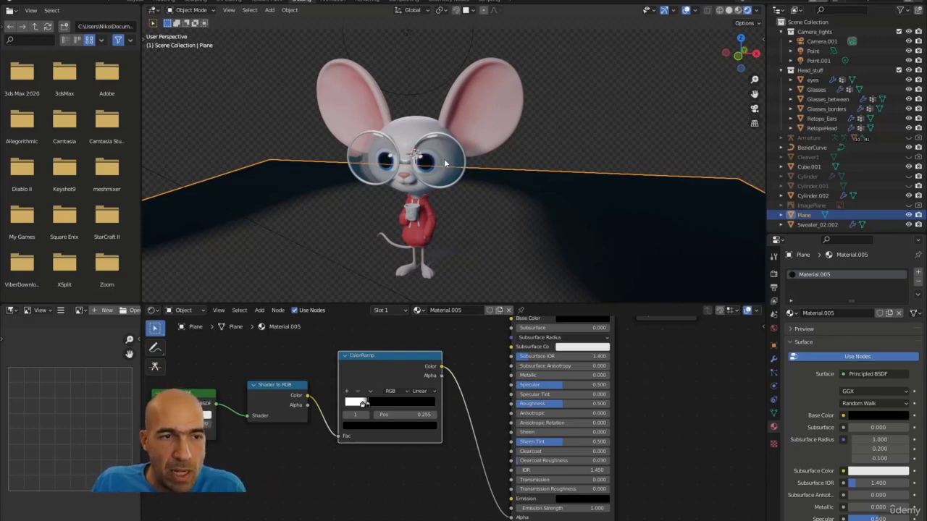
scroll(444, 158, down, 5)
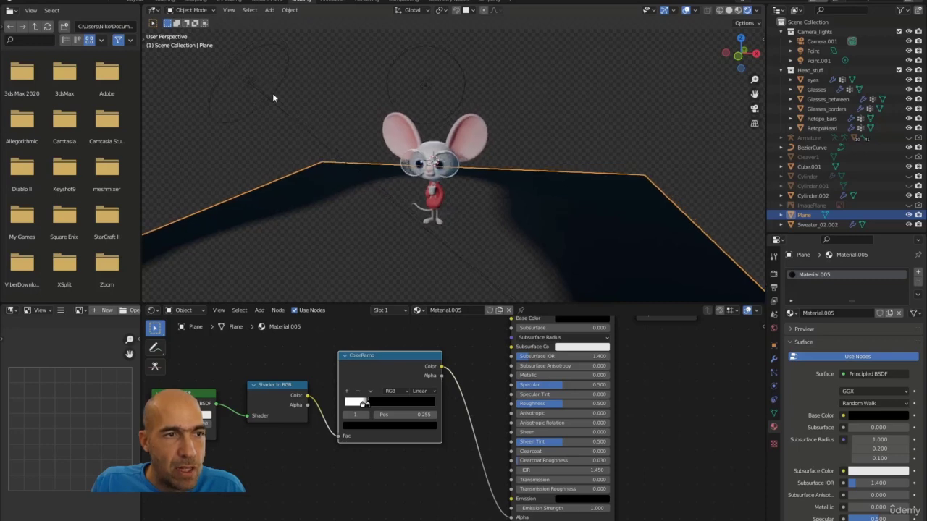
- Change the disk area light beside the mouse to a Sun light and set its strength to 12
click(251, 84)
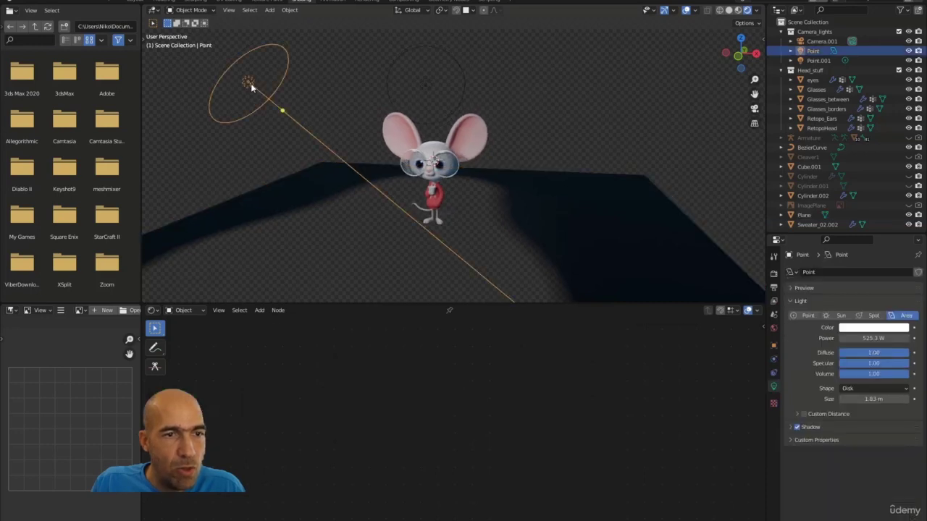
click(837, 316)
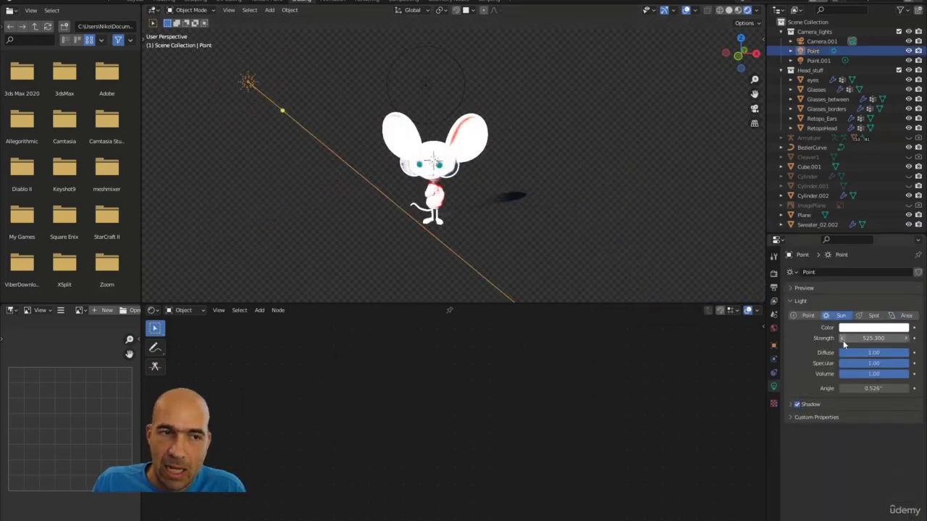
drag(864, 339, 840, 339)
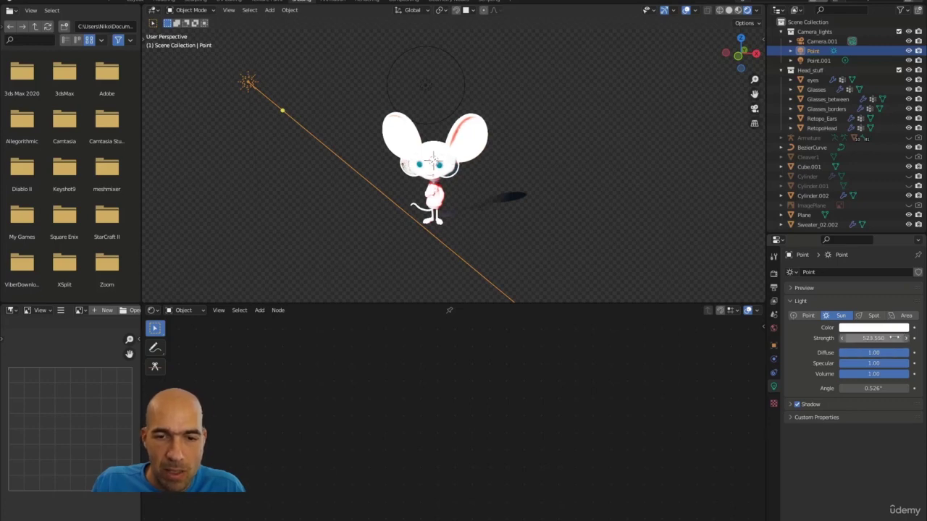
click(862, 338)
text(12)
key(Return)
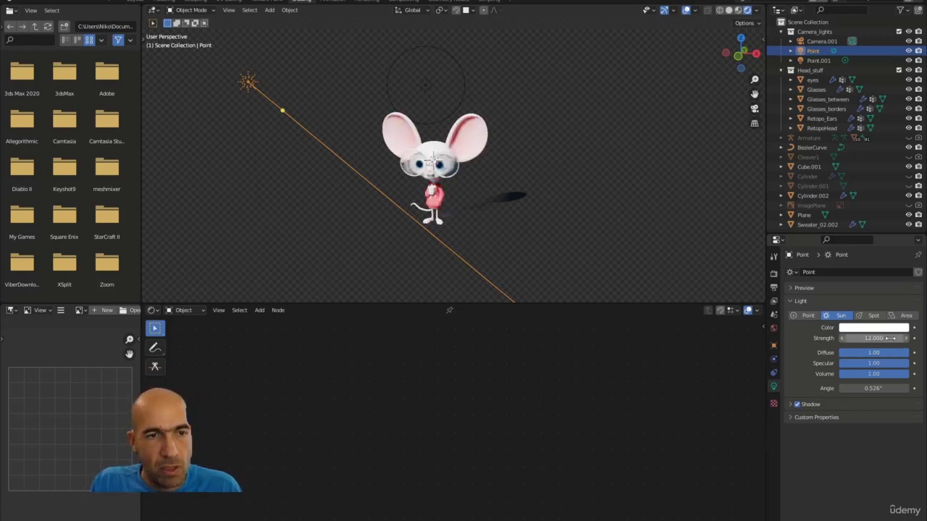
- Render the image to check the mouse's shadow on the transparent floor, and close the render
click(659, 246)
scroll(557, 217, up, 4)
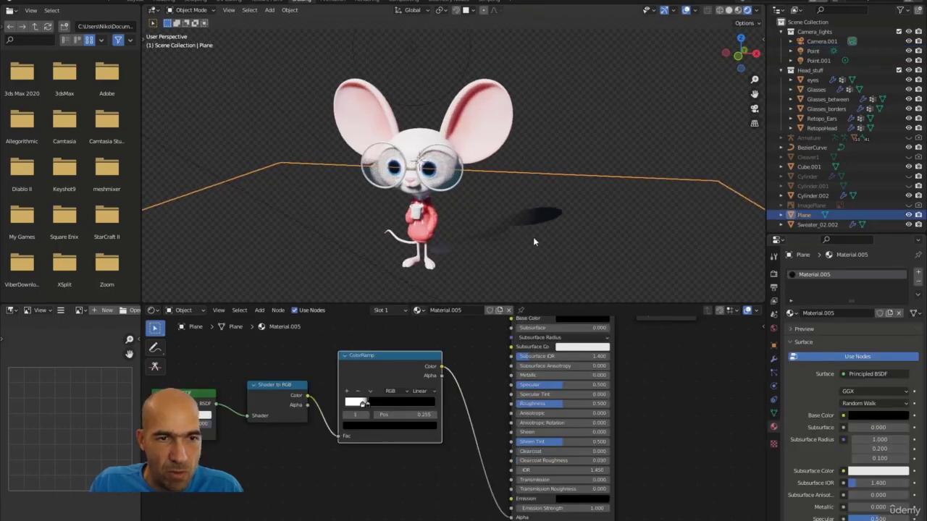
scroll(534, 239, up, 2)
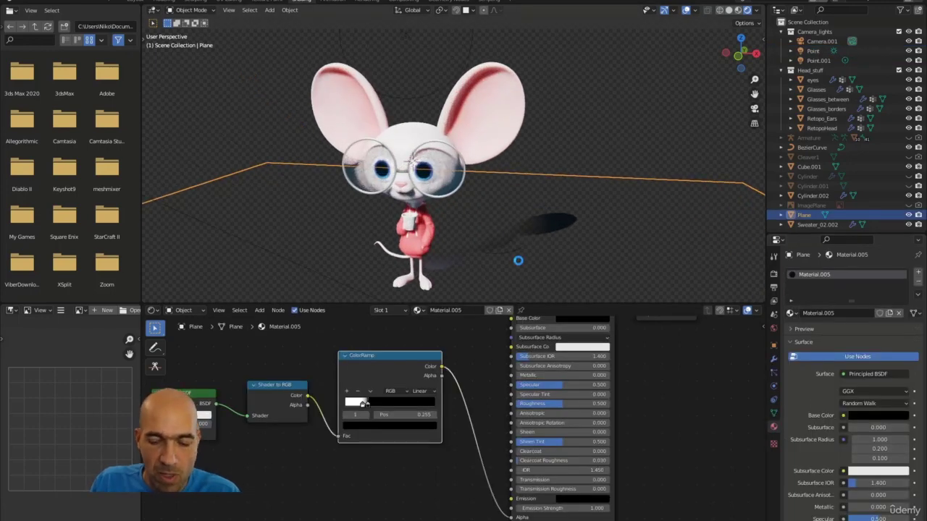
key(F12)
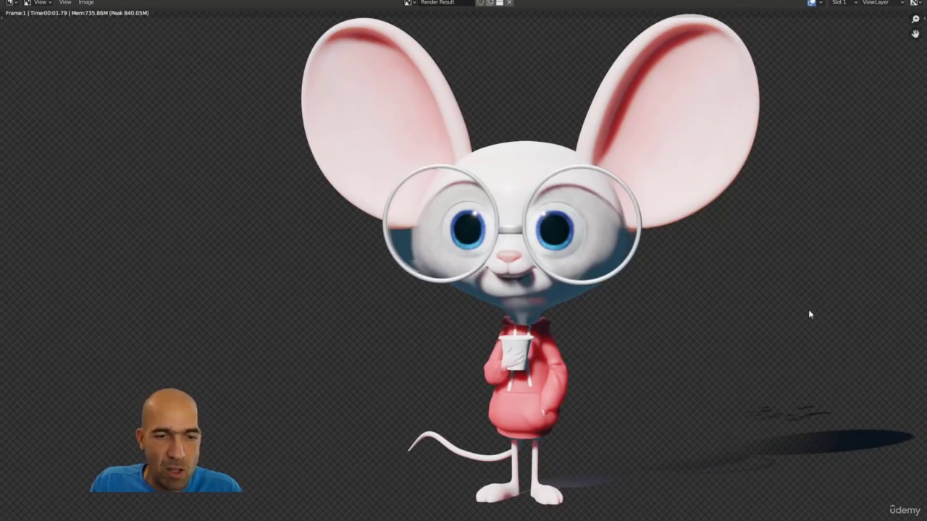
key(Escape)
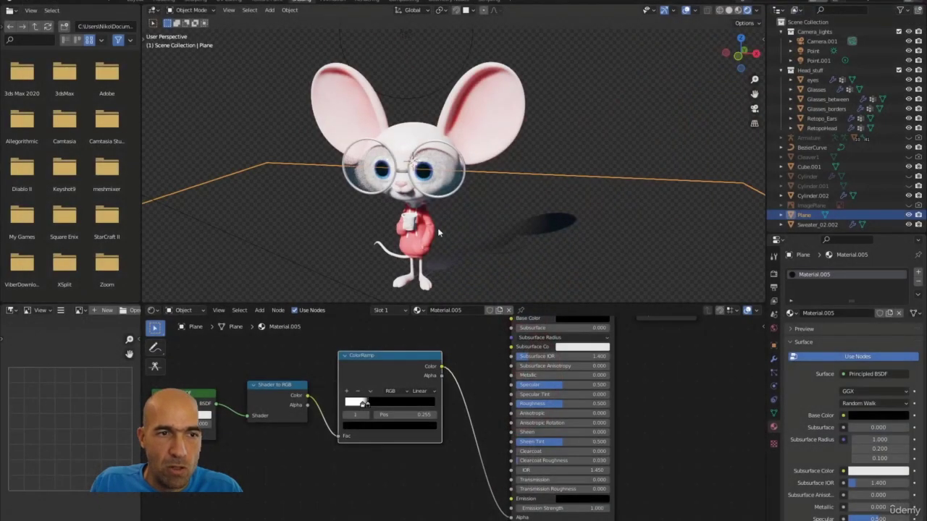
- Lower the sun light's strength, trying 1 before settling on 2
scroll(394, 226, down, 3)
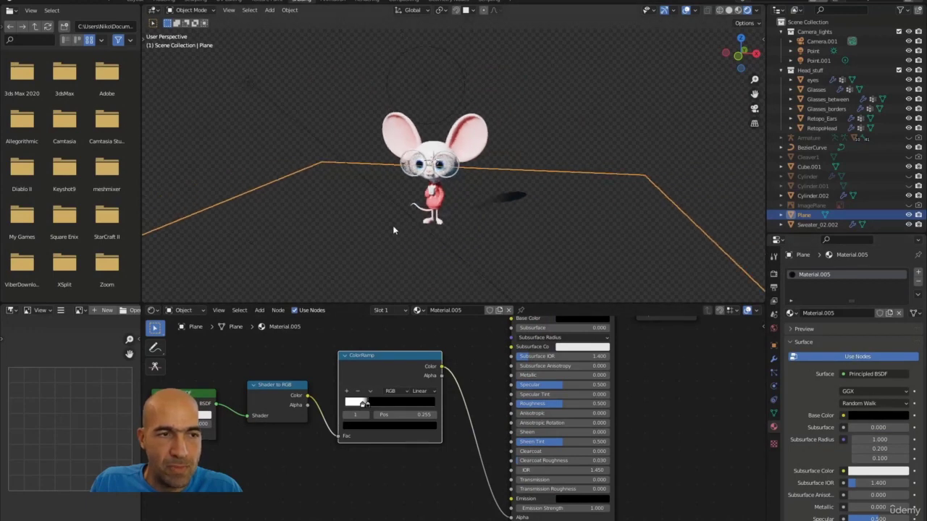
scroll(355, 223, down, 2)
click(307, 107)
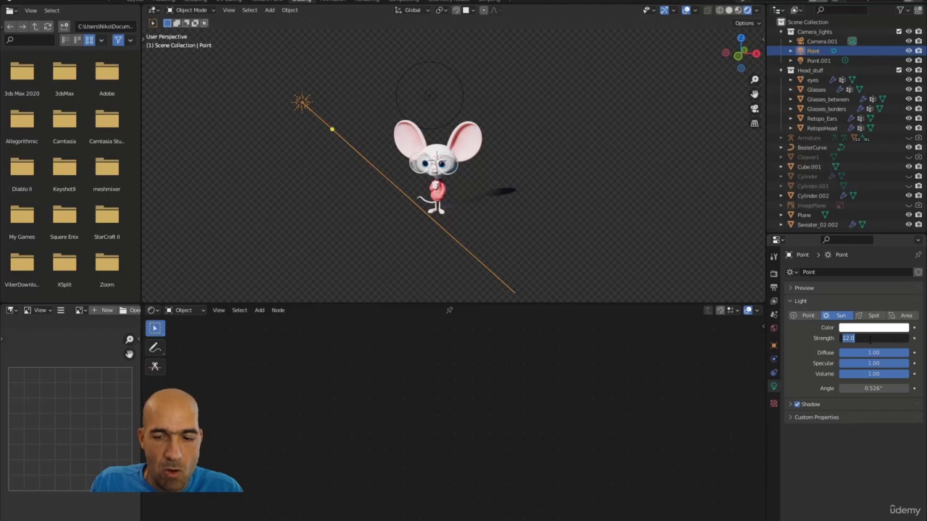
text(1)
key(Return)
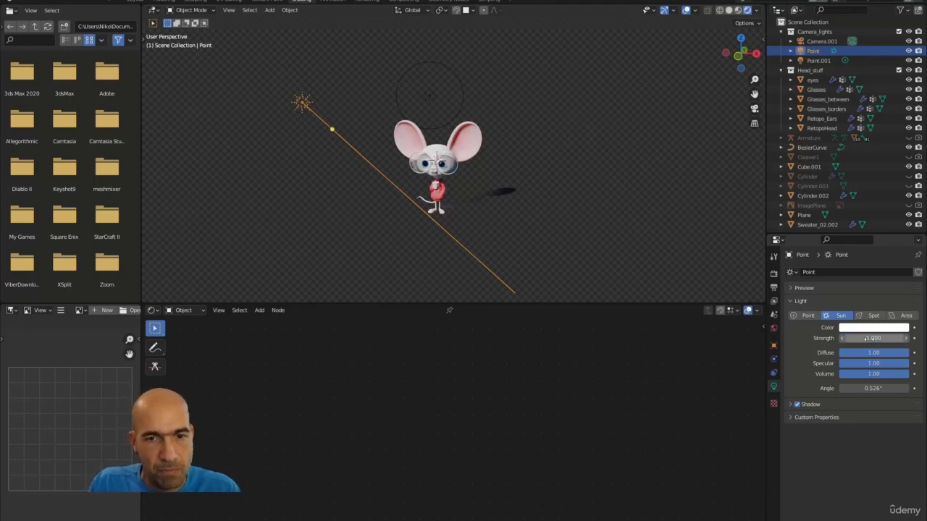
click(870, 338)
text(3)
key(Return)
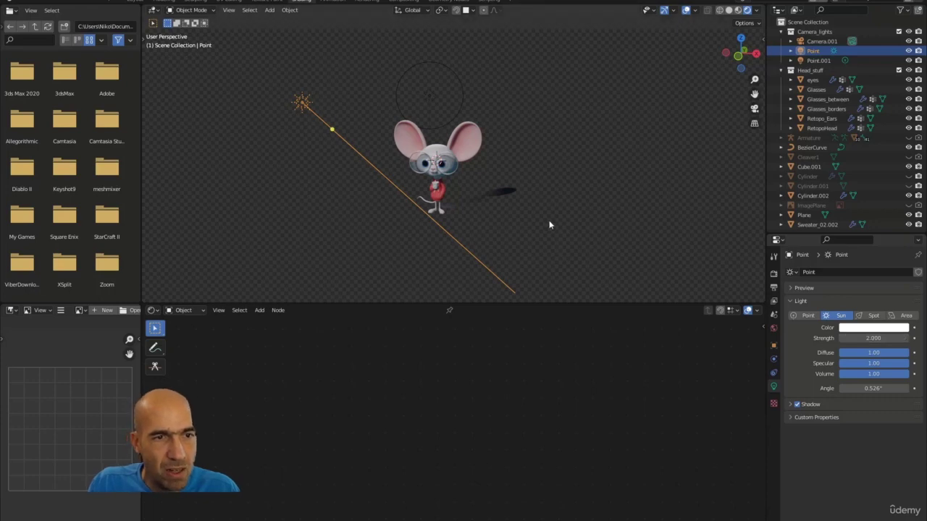
- Soften the sun's shadow by raising its angle to about 24.3° and check it in a render
scroll(375, 185, up, 4)
middle_drag(425, 223, 482, 225)
drag(871, 389, 907, 389)
scroll(400, 267, down, 3)
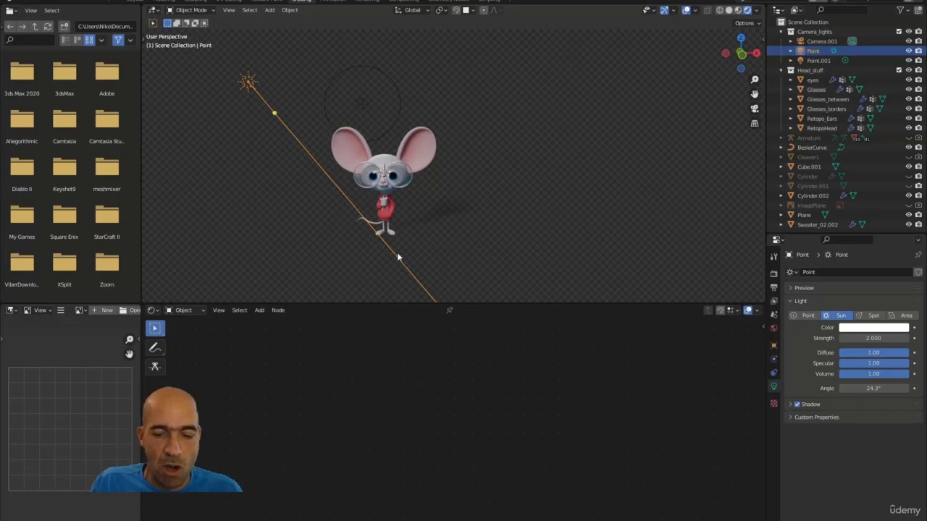
key(F12)
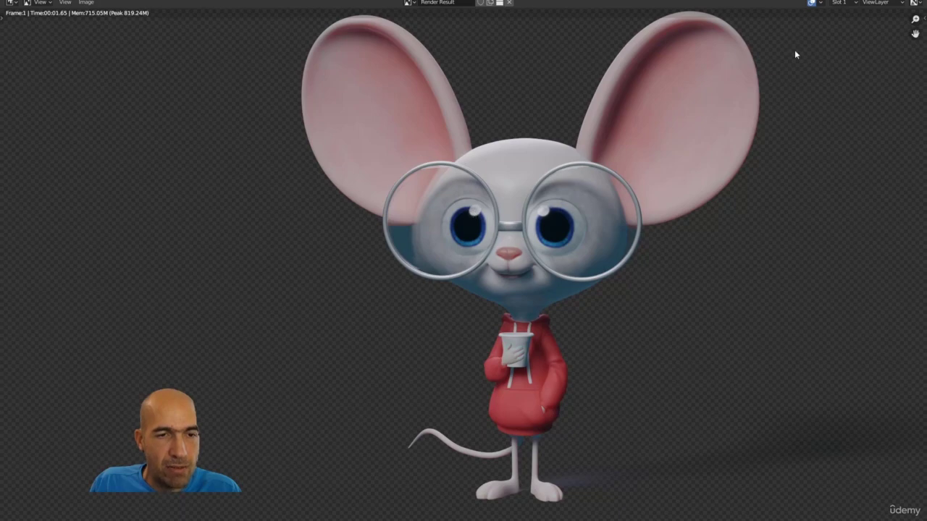
key(Escape)
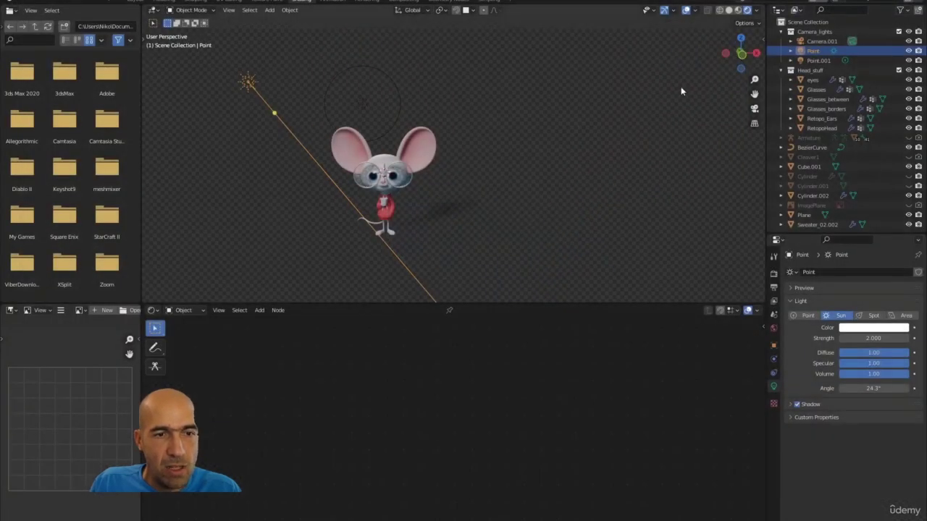
- Set the sun light's strength to 4 and check the result in another render
double_click(873, 338)
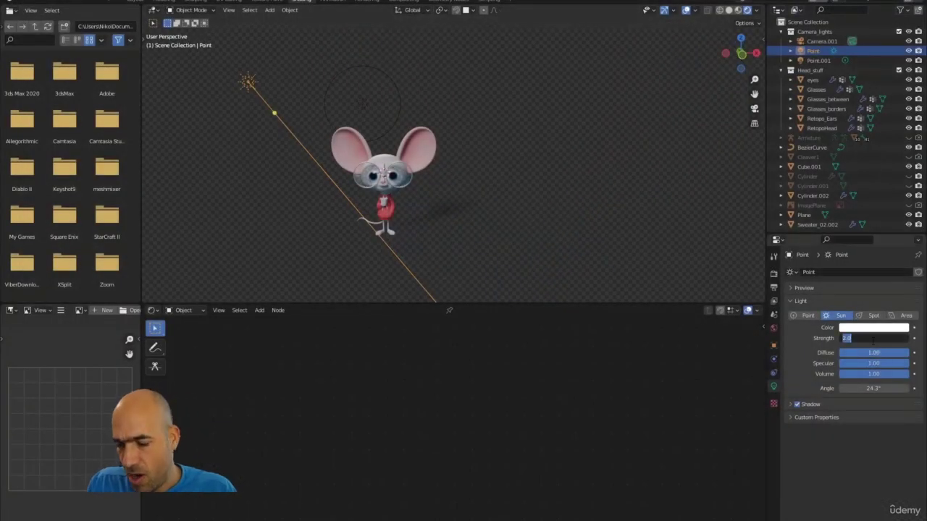
text(4)
key(Return)
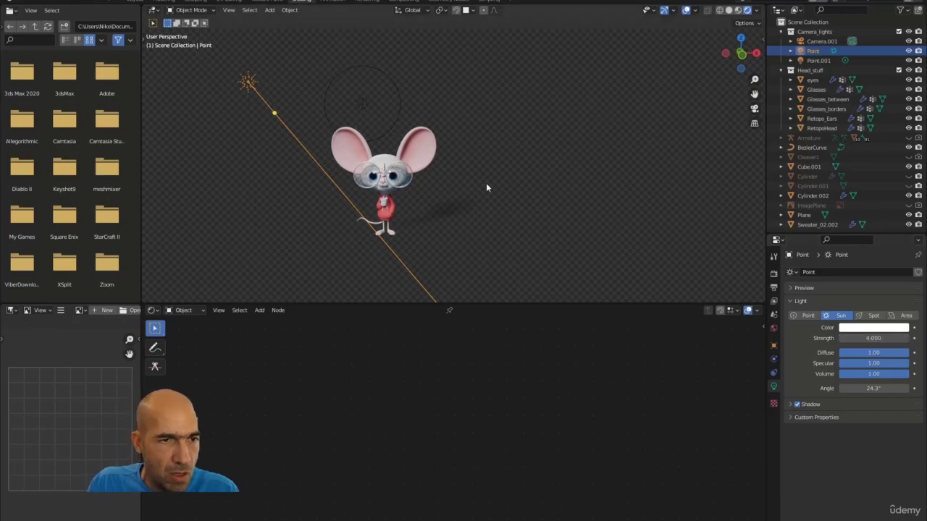
scroll(486, 188, up, 3)
key(F12)
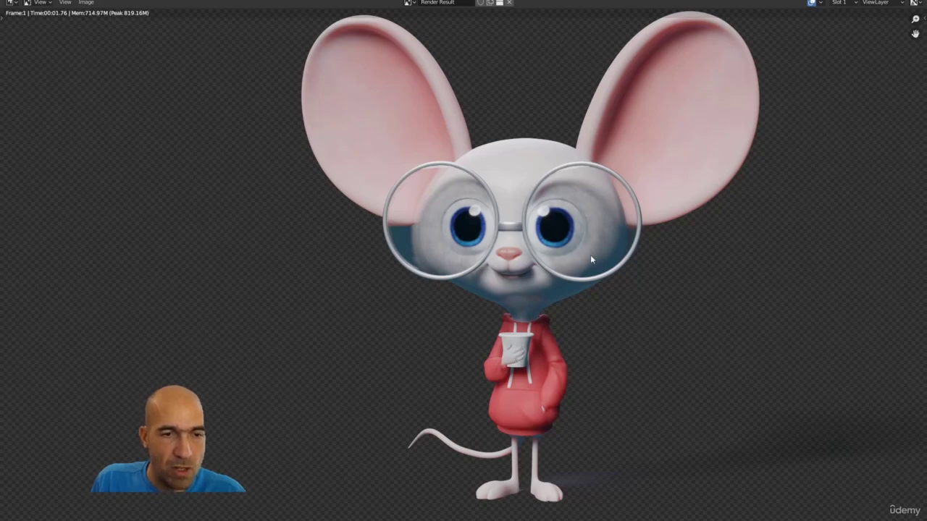
key(Escape)
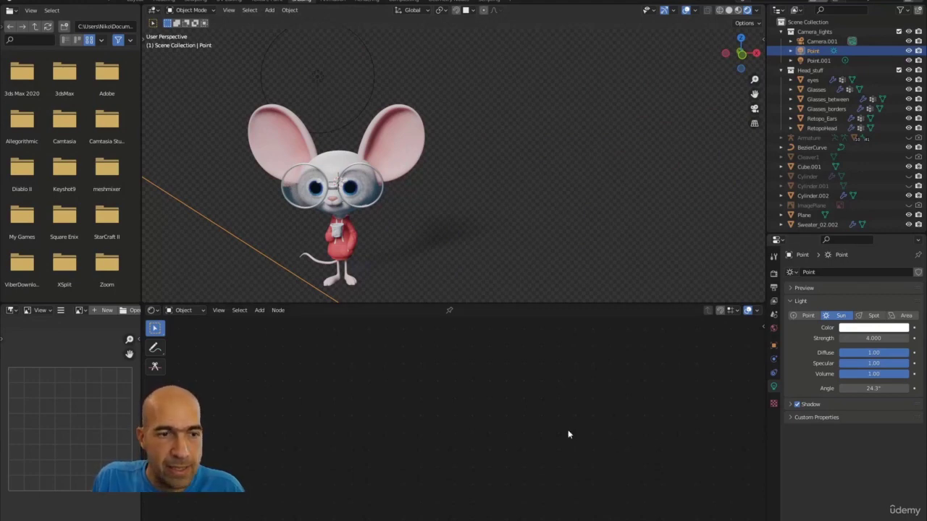
- Turn off the transparent film background in the render settings
scroll(317, 216, down, 3)
middle_drag(331, 219, 380, 219)
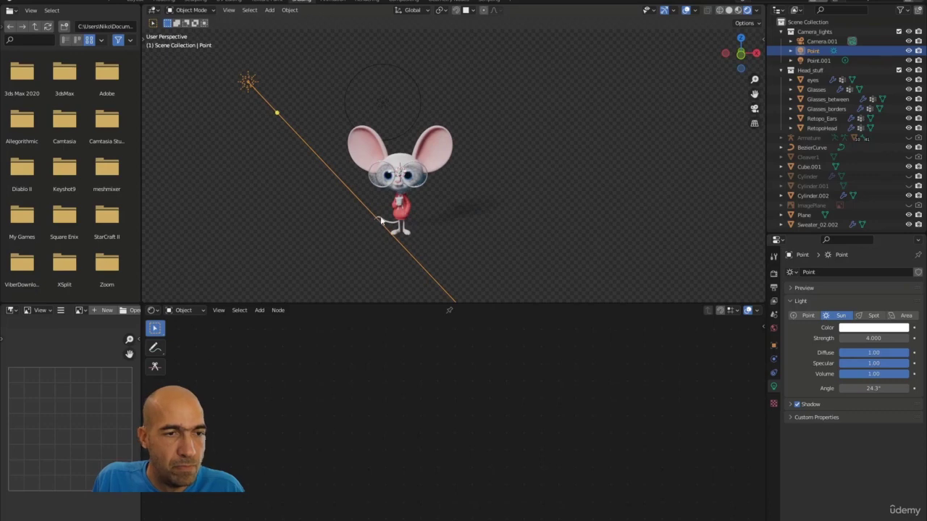
ctrl+middle_drag(471, 266, 611, 210)
click(774, 273)
scroll(845, 465, down, 3)
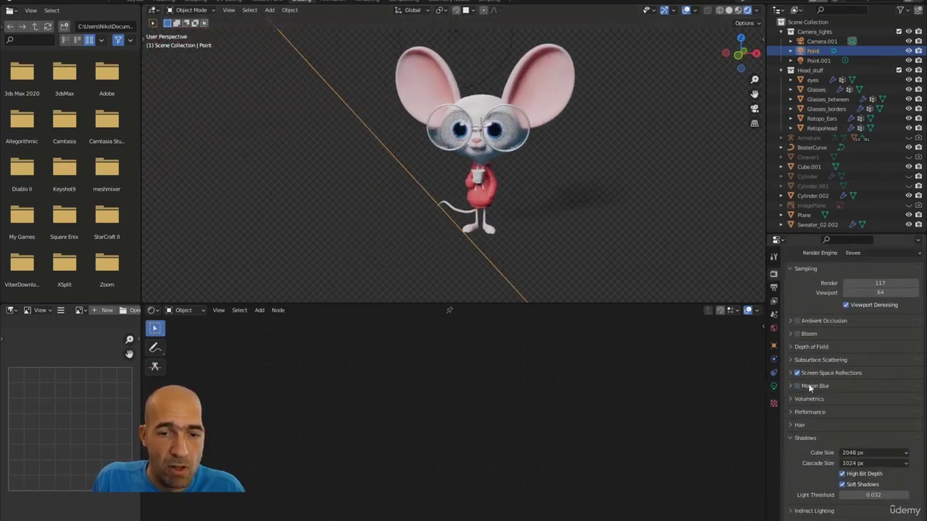
click(799, 472)
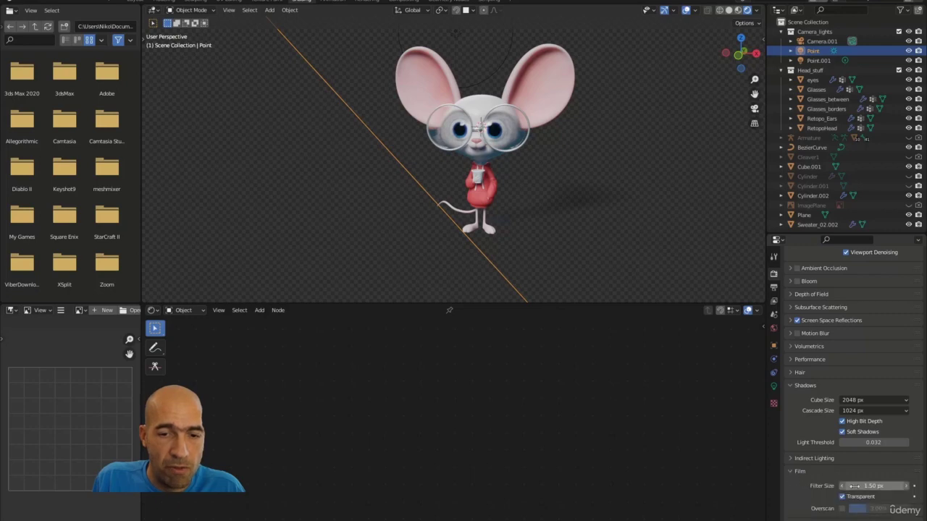
click(843, 497)
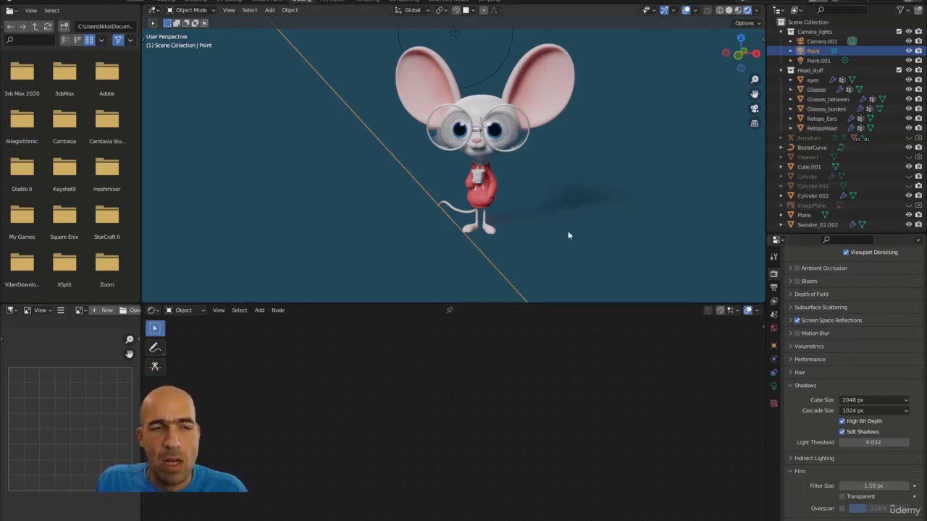
- Set the sweater material's specular to 0.335 and roughness to 0.791, and check the sweater up close
scroll(556, 228, up, 5)
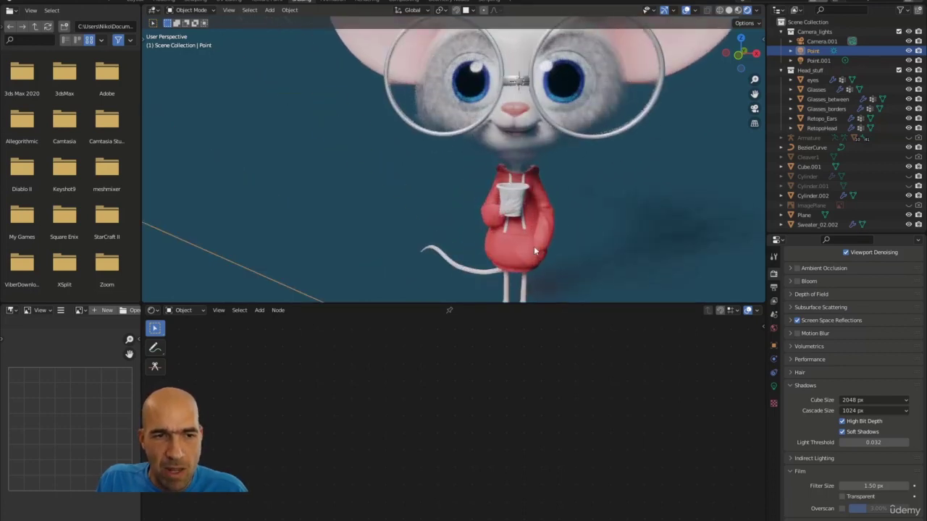
click(537, 255)
click(547, 236)
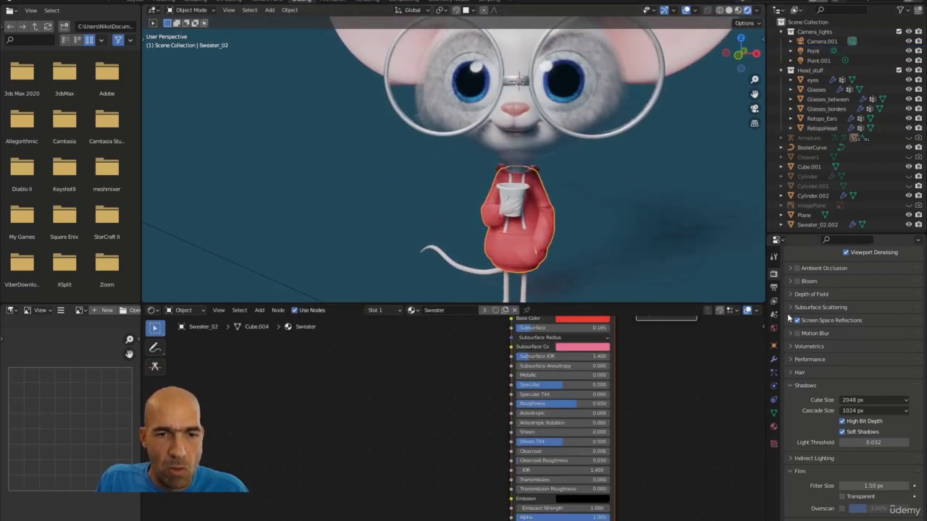
click(774, 427)
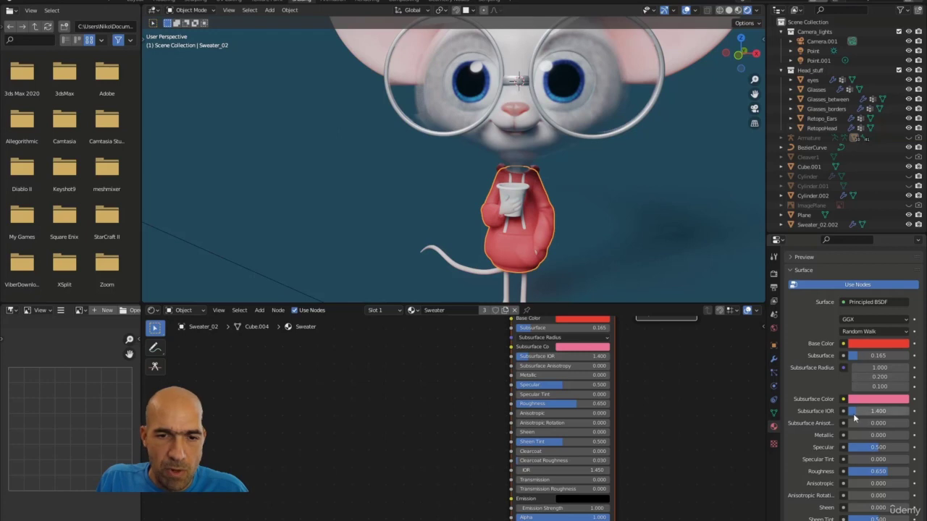
drag(860, 444, 887, 471)
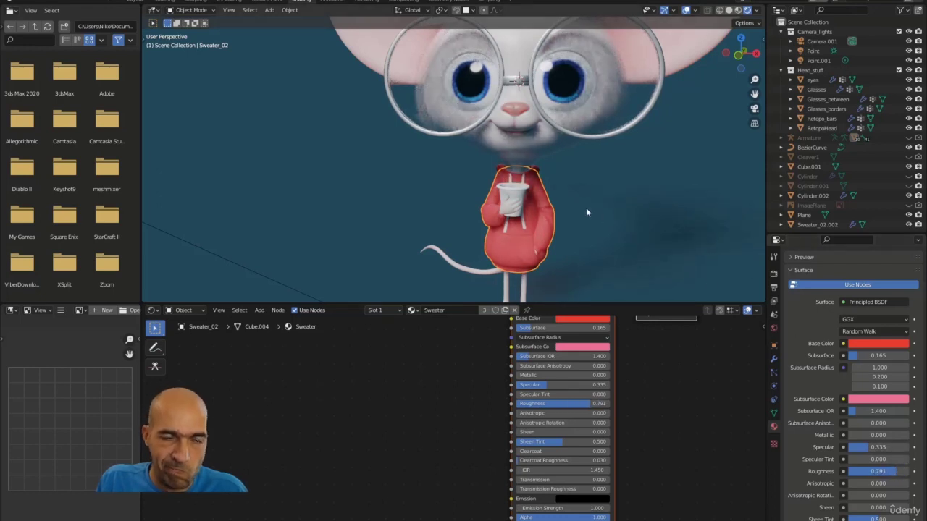
middle_drag(583, 206, 589, 173)
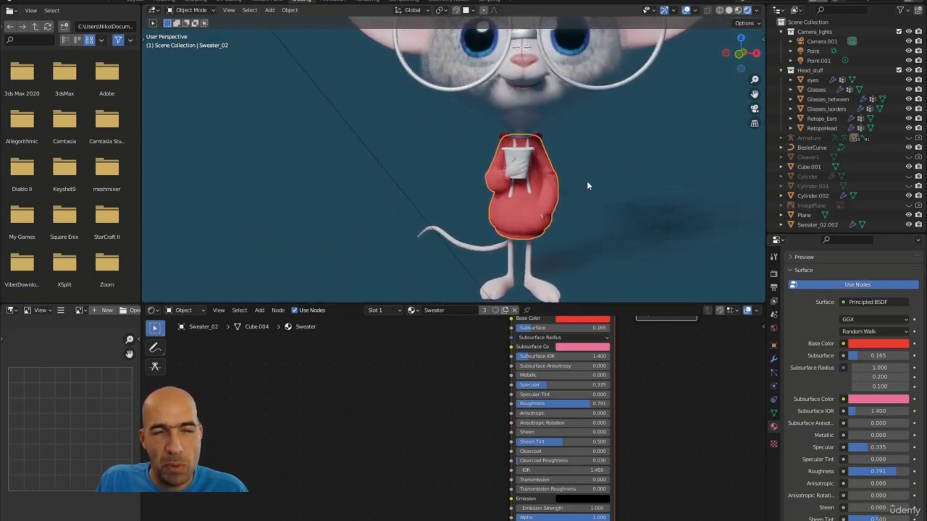
scroll(586, 181, up, 4)
scroll(572, 140, up, 2)
shift+middle_drag(643, 260, 630, 254)
scroll(630, 254, down, 3)
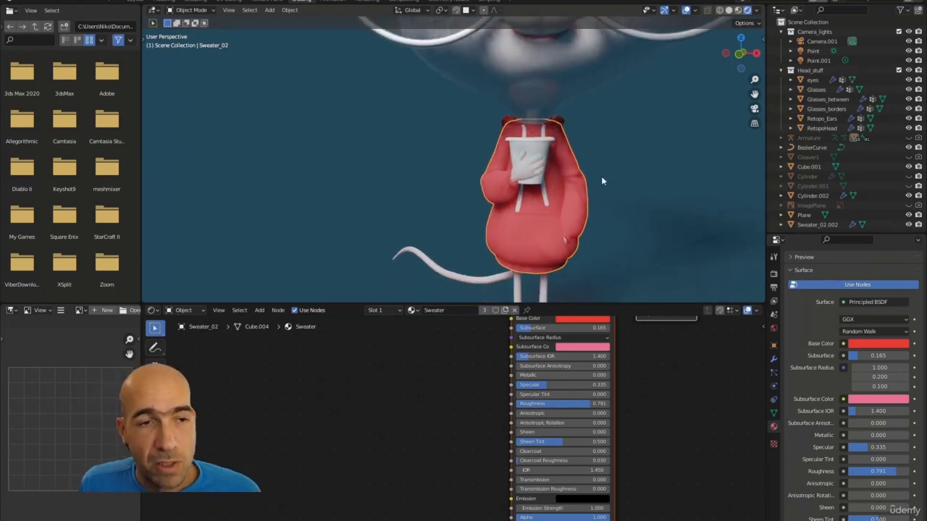
scroll(598, 165, down, 5)
scroll(586, 184, up, 2)
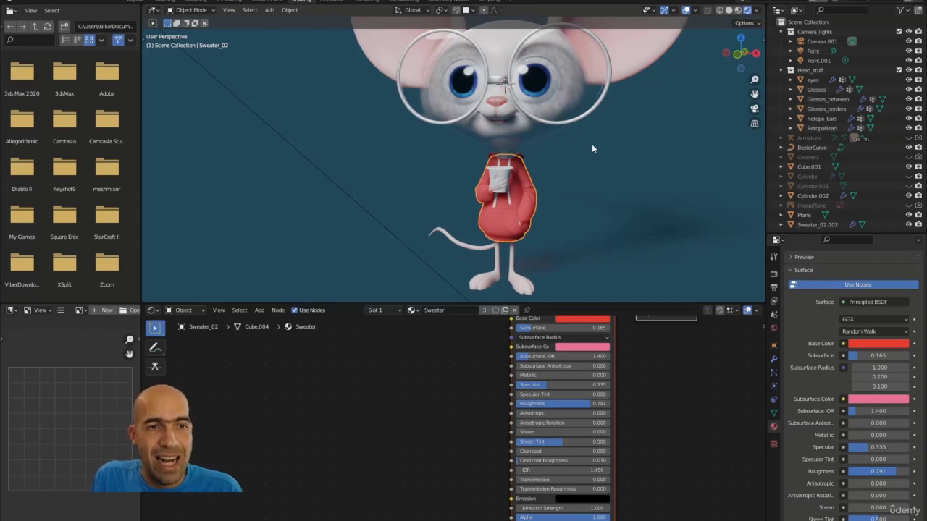
- Enable ambient occlusion and bloom in the Eevee render settings
click(773, 273)
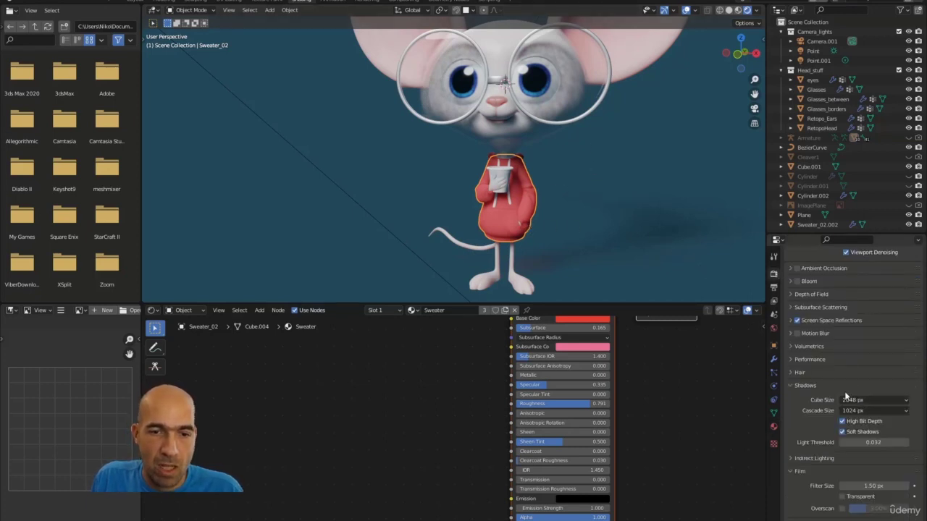
scroll(872, 413, up, 3)
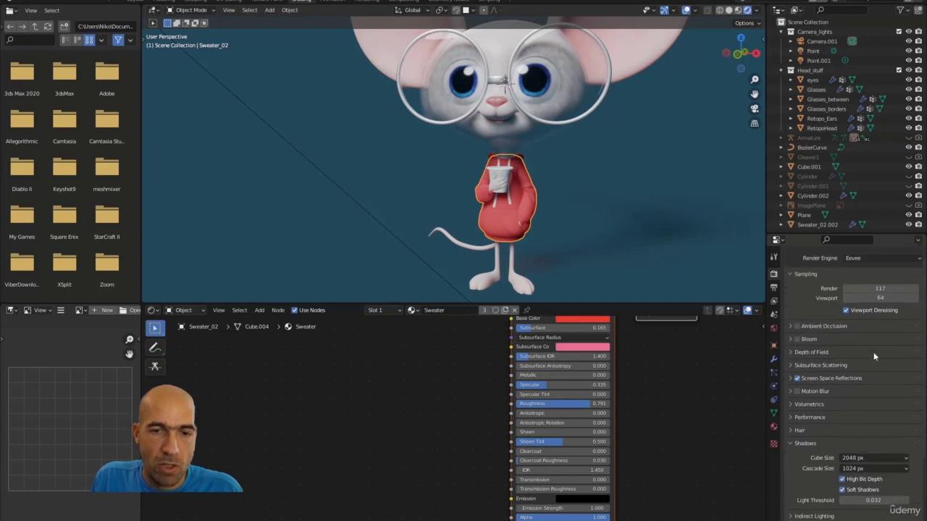
click(797, 326)
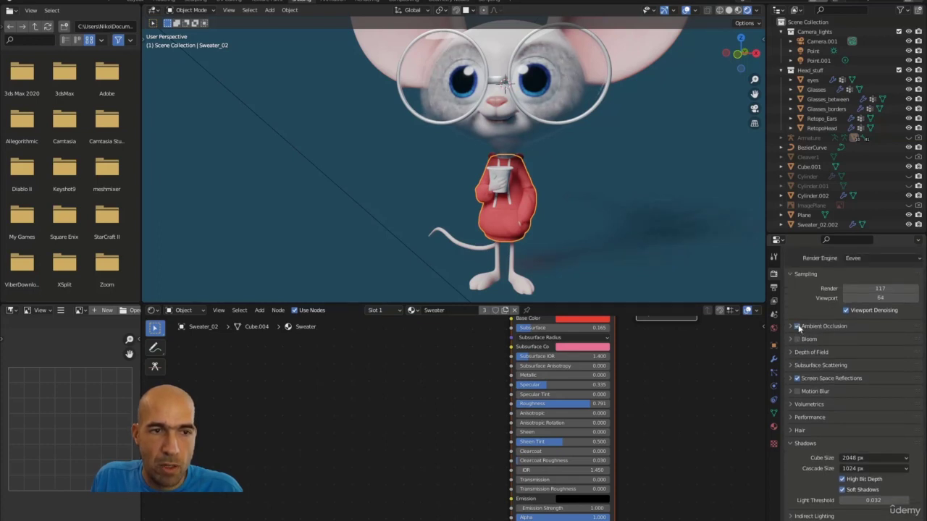
click(797, 340)
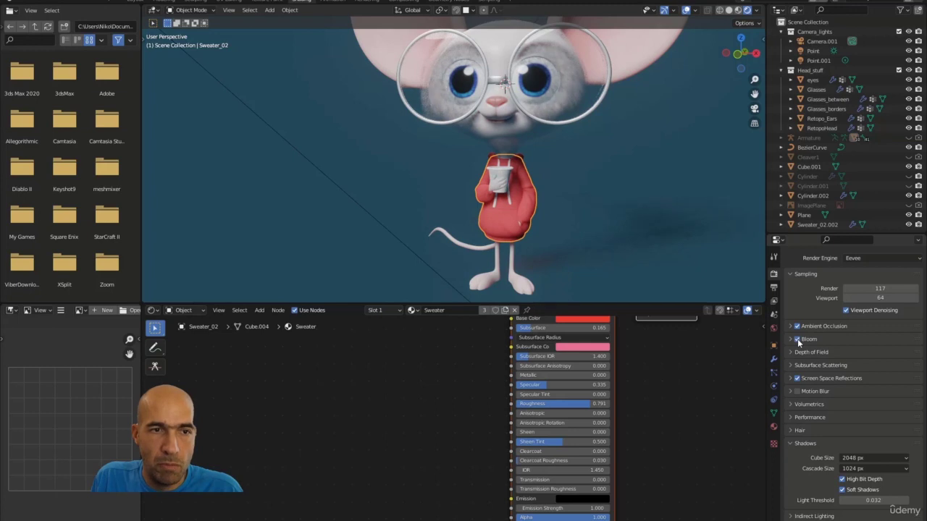
click(791, 352)
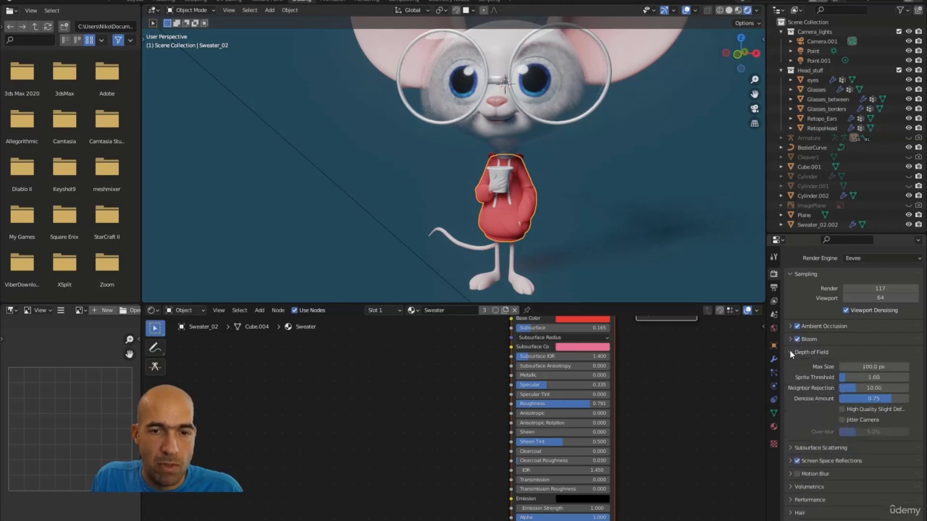
click(791, 352)
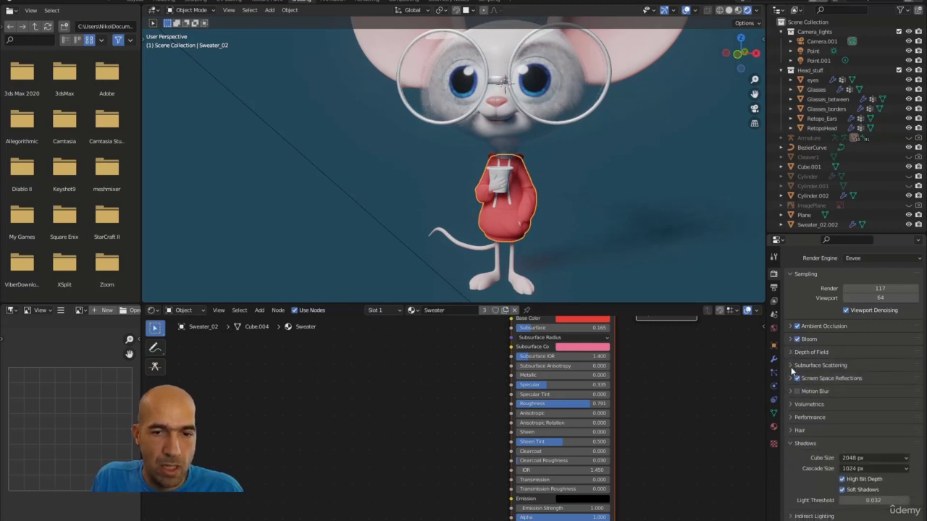
- Set the screen space reflections' trace precision to 0.434 and the viewport samples to 91
click(790, 378)
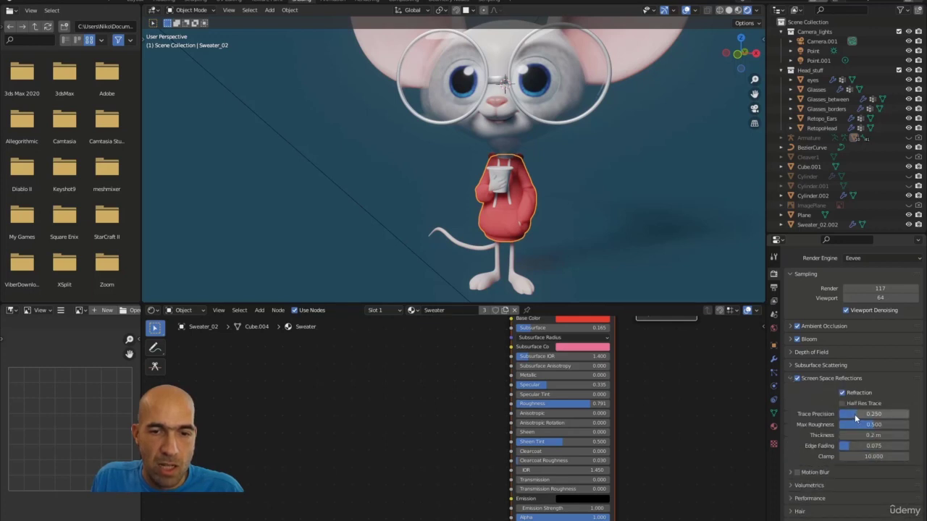
drag(855, 418, 869, 418)
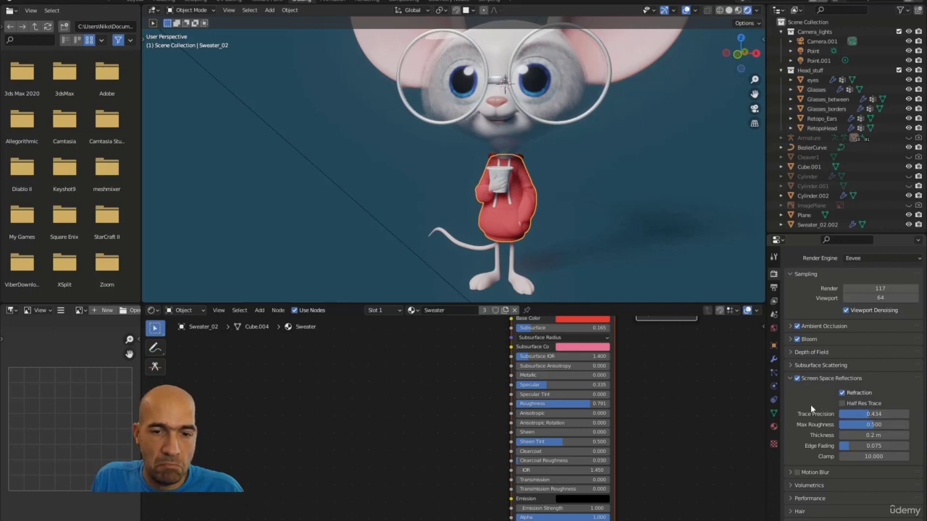
click(816, 499)
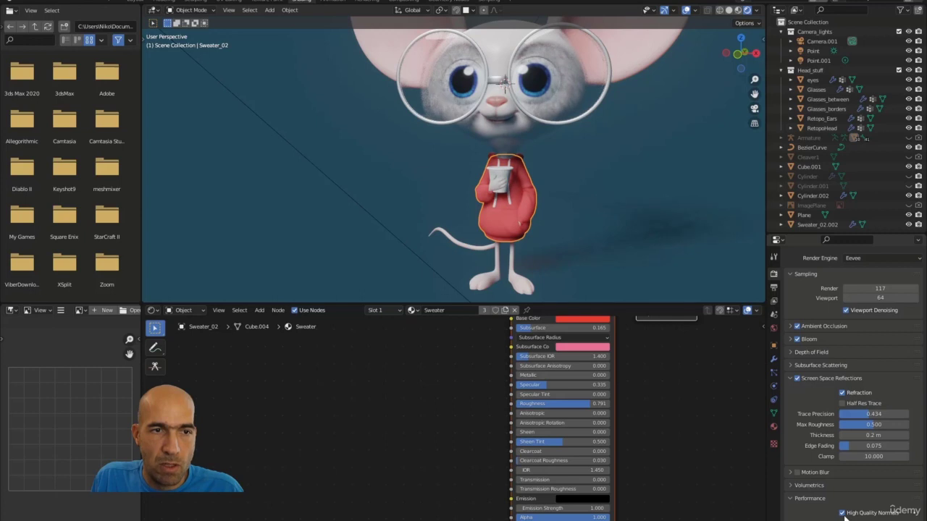
click(794, 379)
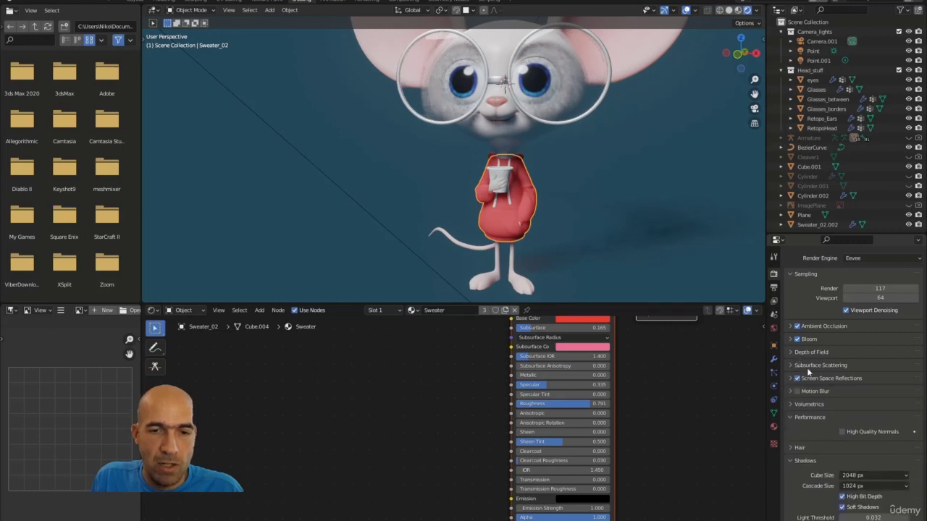
scroll(824, 349, up, 1)
drag(881, 312, 900, 312)
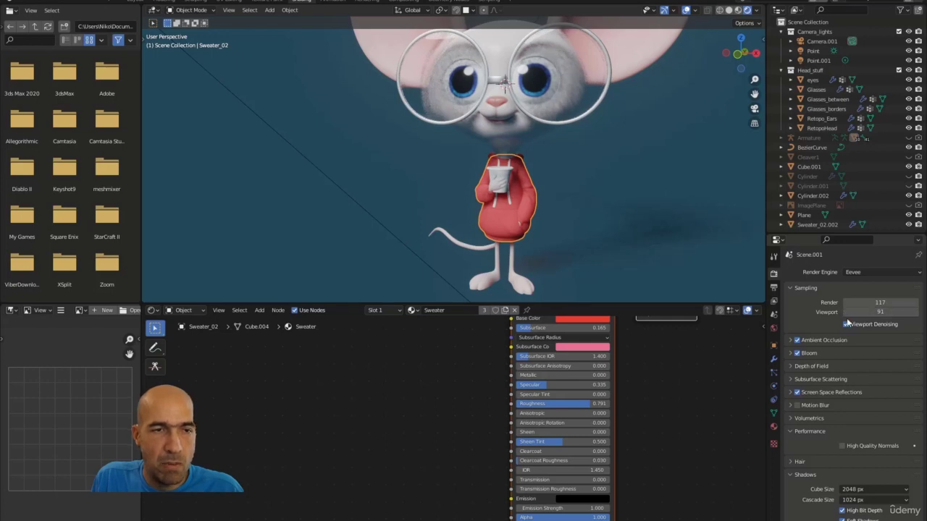
- Select the floor plane and turn the transparent film background back on in the render settings
middle_drag(664, 244, 626, 277)
click(629, 260)
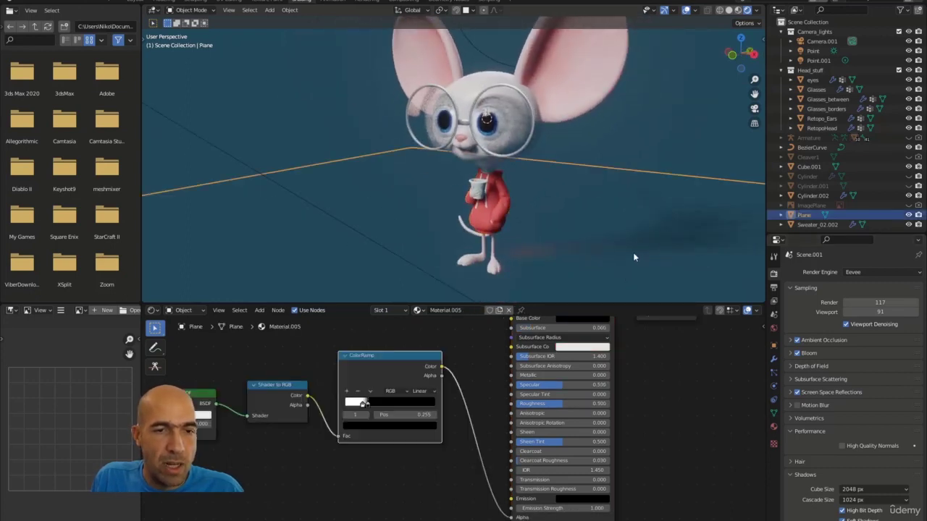
scroll(812, 444, down, 5)
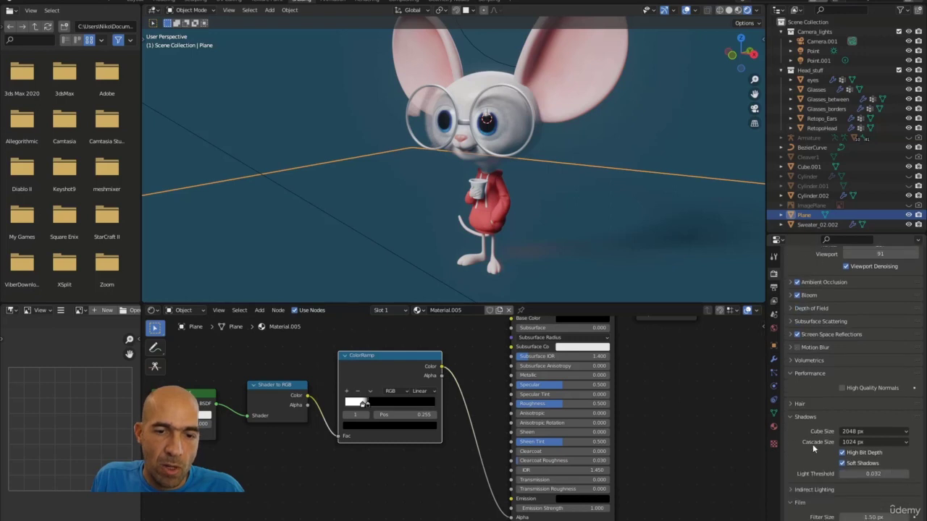
click(845, 457)
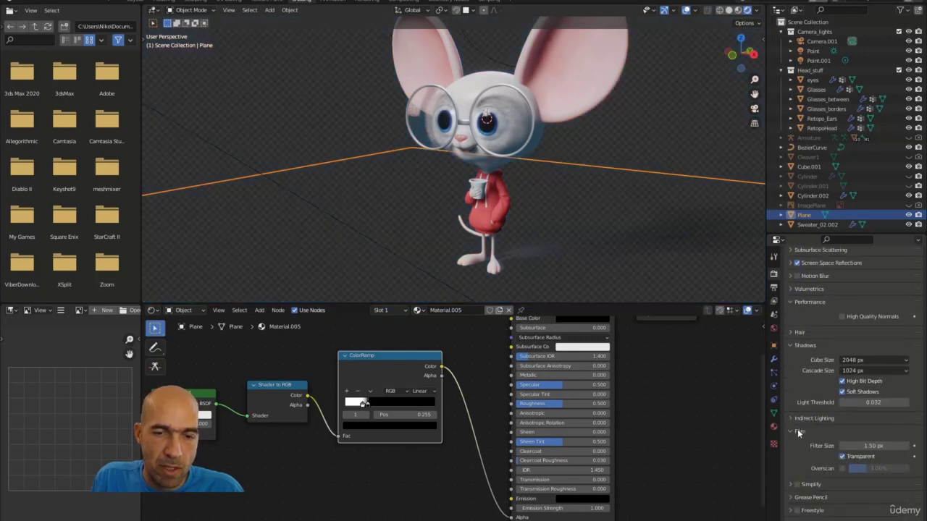
scroll(804, 417, up, 3)
scroll(797, 282, up, 3)
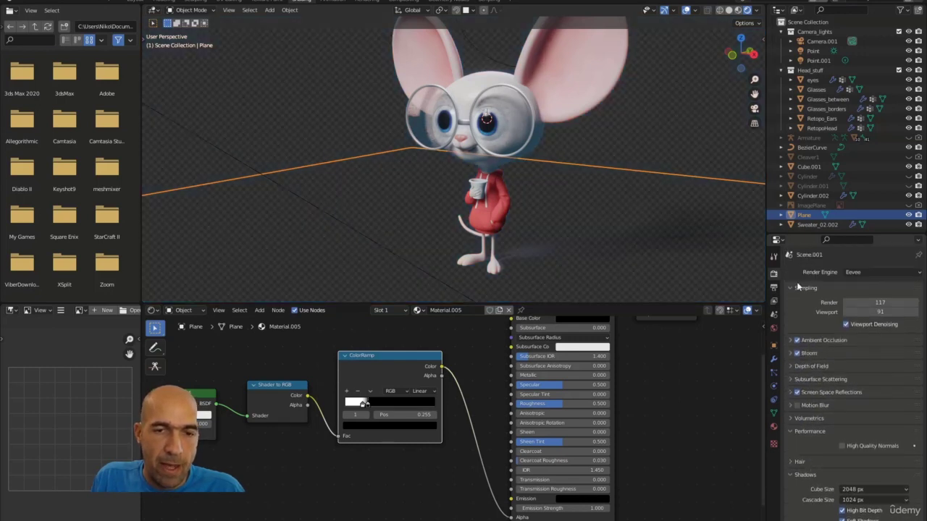
click(797, 282)
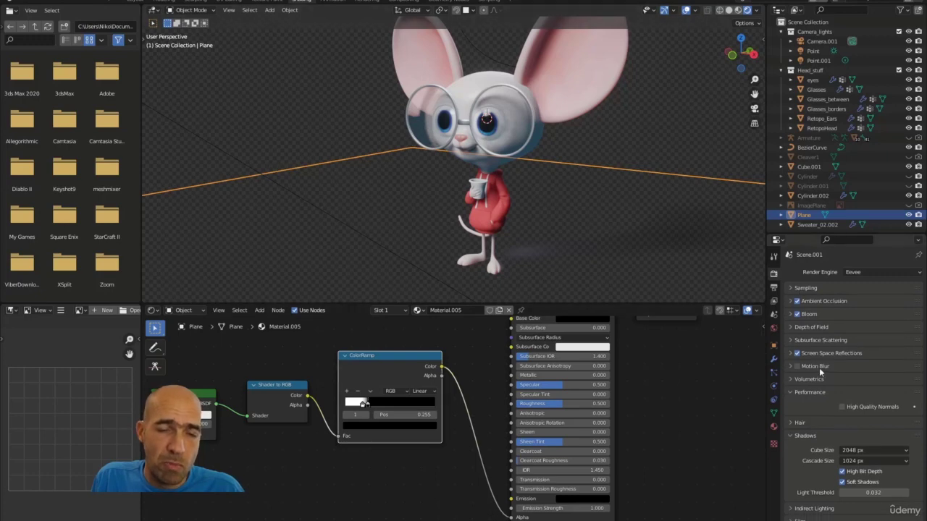
- Move the black stop of the floor material's ColorRamp to position 0.415
scroll(589, 237, up, 6)
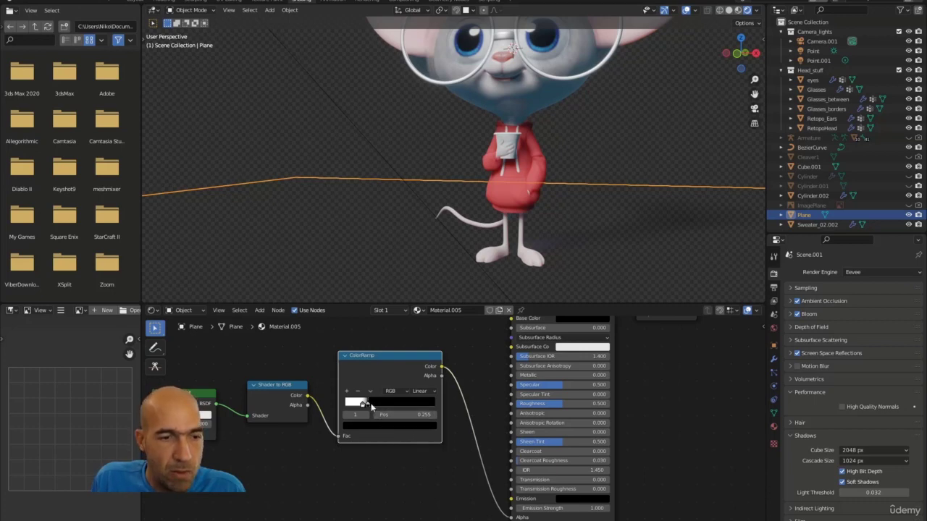
mouse_move(368, 406)
mouse_down()
mouse_move(353, 411)
mouse_move(373, 405)
mouse_up()
drag(373, 404, 389, 404)
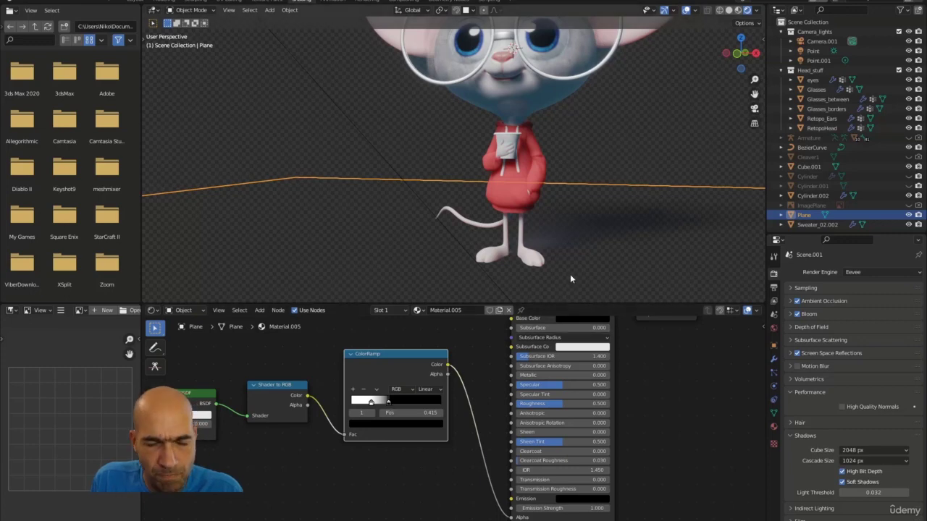
- Set the floor material's specular to 0 and roughness to 1, and check the shadow in a render
scroll(570, 273, down, 2)
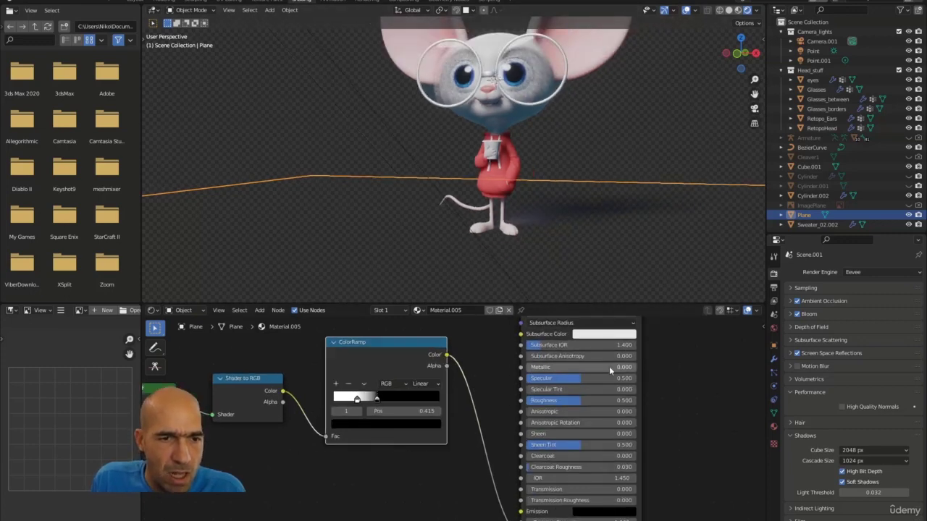
mouse_move(561, 389)
mouse_down()
mouse_move(522, 389)
mouse_move(609, 403)
mouse_up()
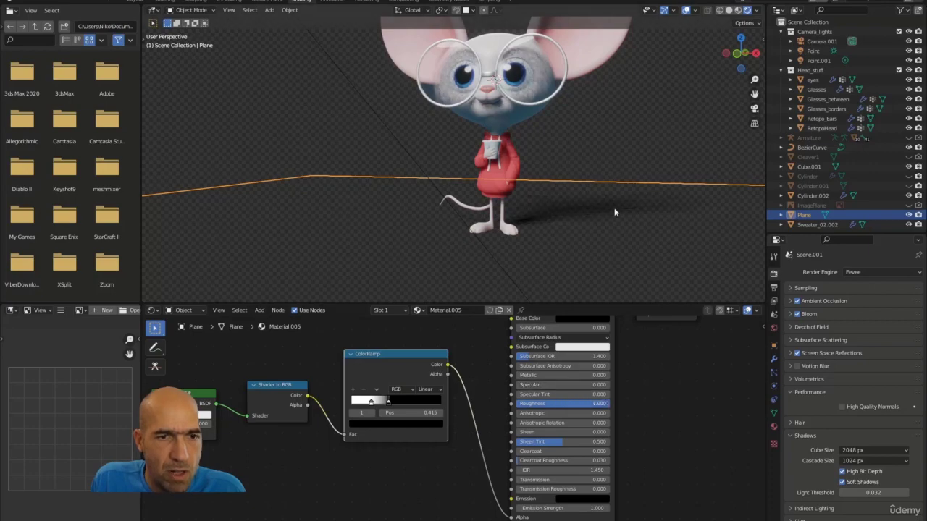
middle_drag(528, 229, 521, 210)
key(F12)
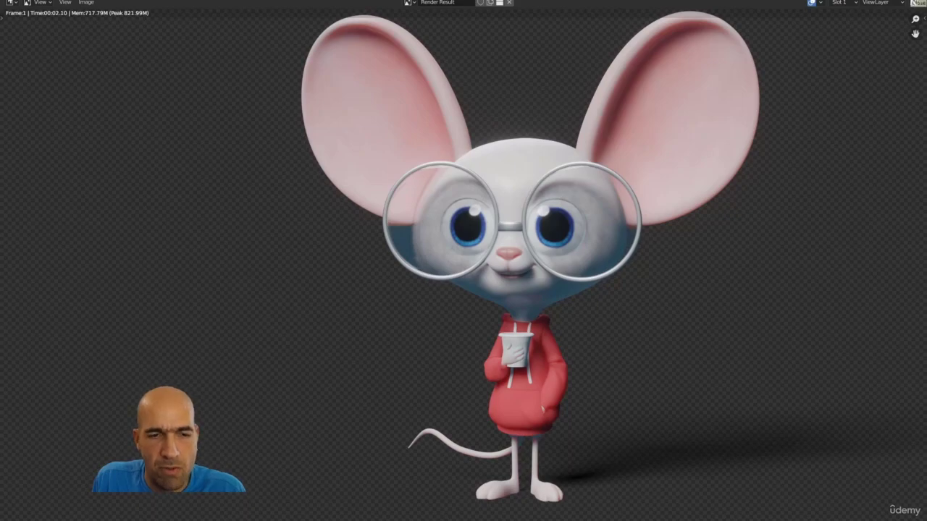
key(Escape)
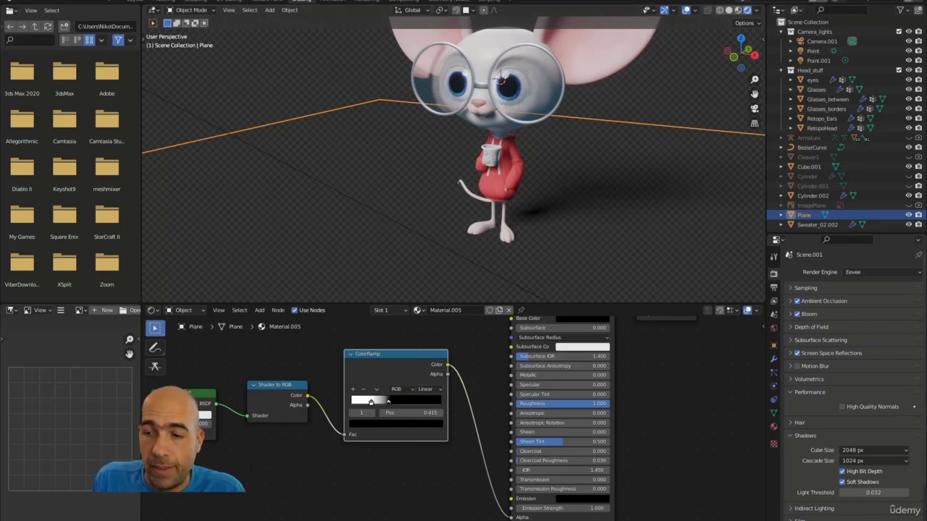
- Select the sweater and set its material's subsurface to 0
middle_drag(579, 193, 620, 204)
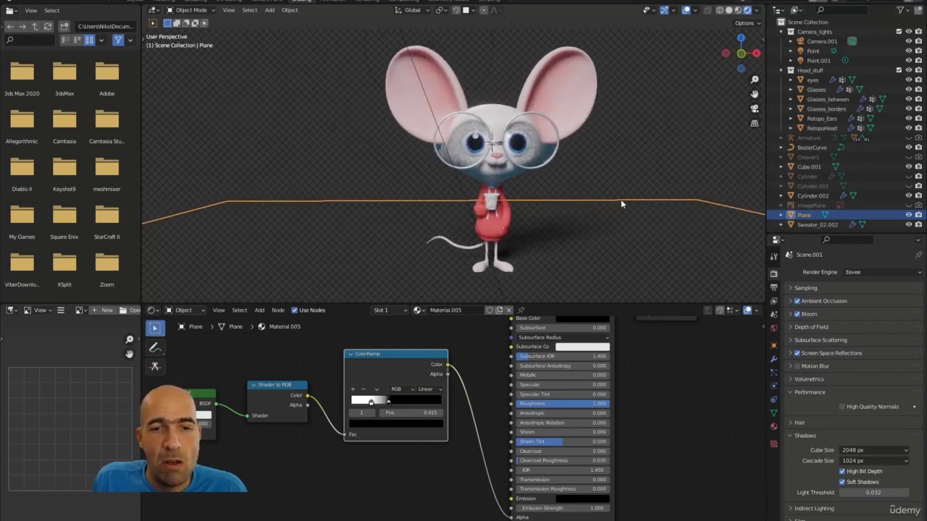
mouse_move(564, 210)
middle_down()
mouse_move(547, 180)
mouse_move(713, 190)
mouse_move(569, 190)
mouse_move(604, 222)
mouse_move(557, 214)
middle_up()
click(536, 210)
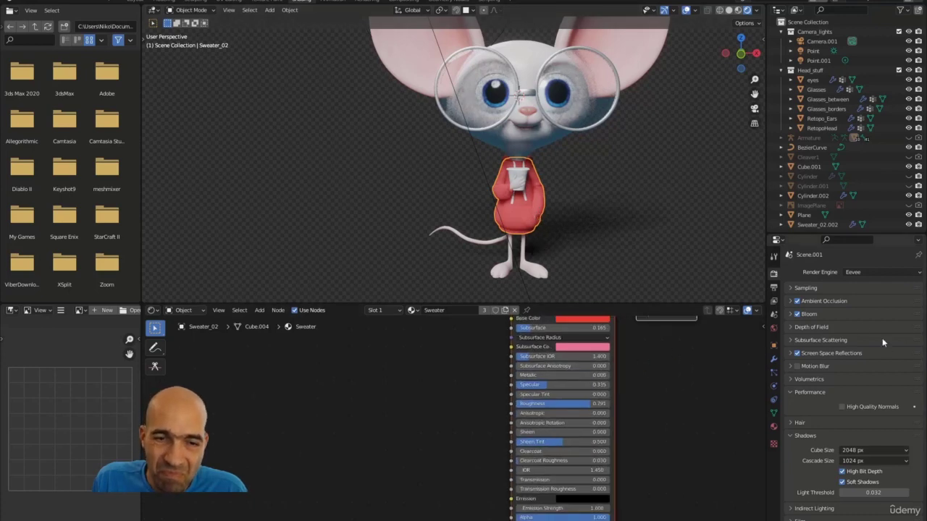
click(773, 427)
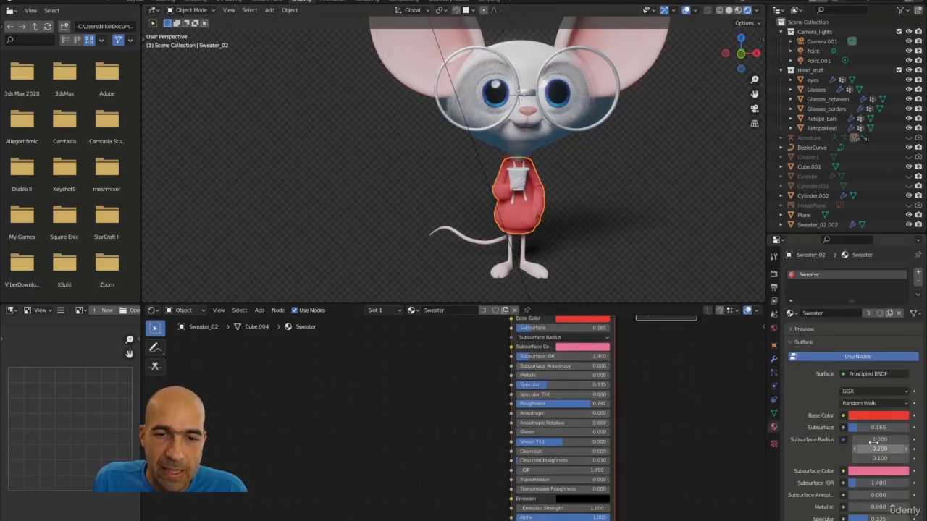
drag(857, 428, 844, 429)
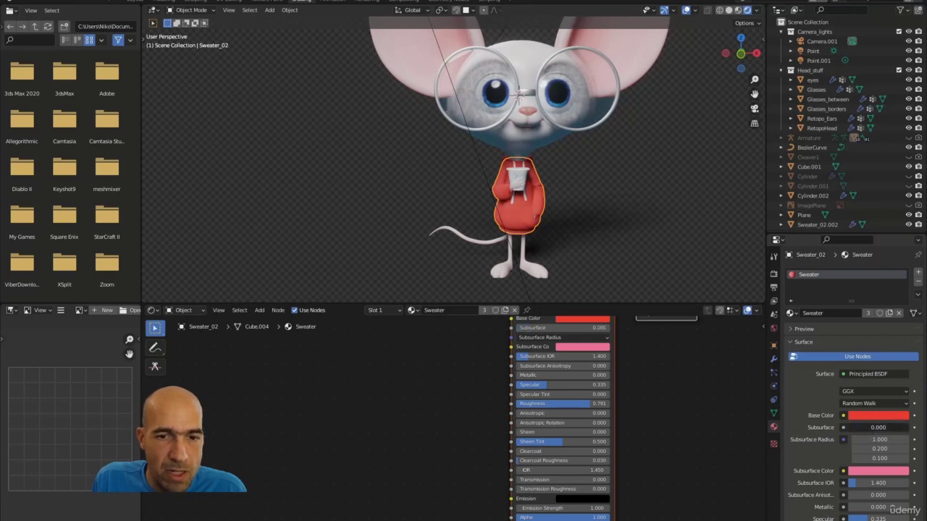
- Shift the sweater's base color to a purer, more saturated red and check it around the mouse
click(875, 415)
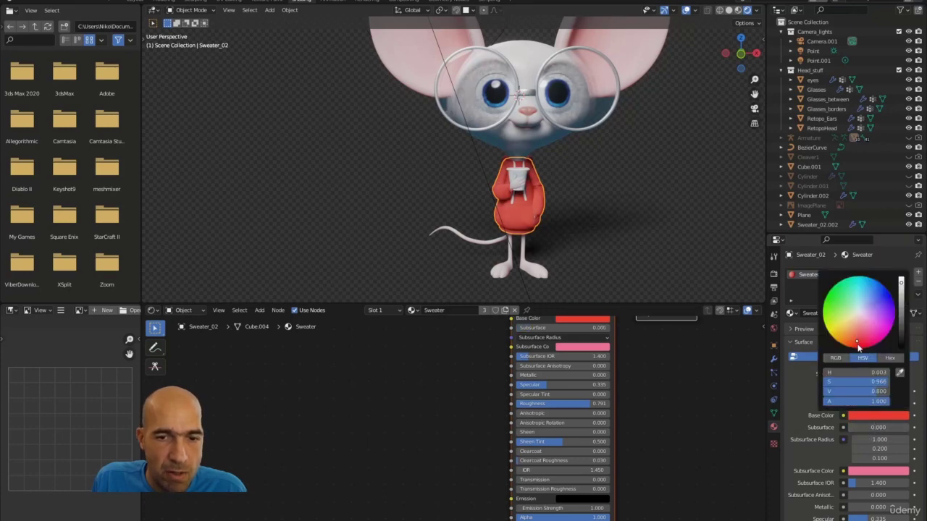
drag(858, 348, 859, 349)
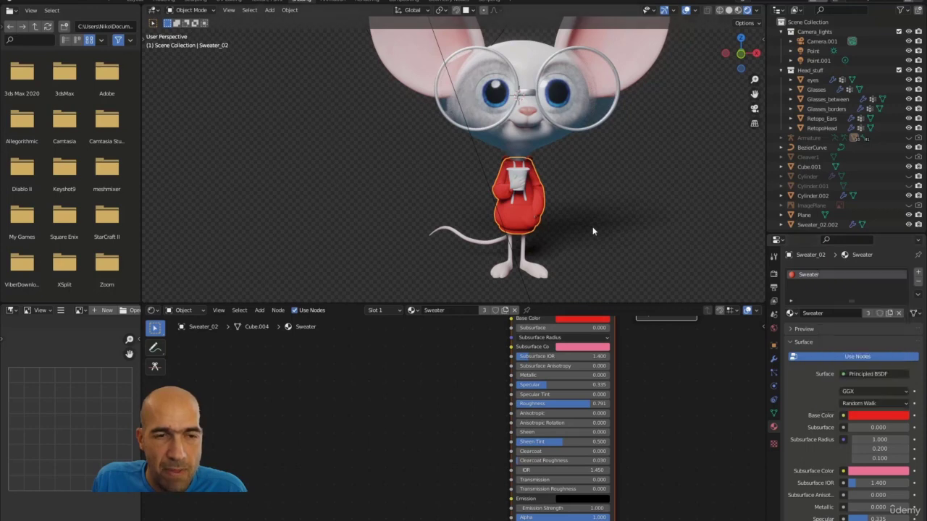
mouse_move(594, 230)
middle_down()
mouse_move(603, 220)
mouse_move(594, 221)
middle_up()
scroll(606, 176, up, 4)
middle_drag(606, 174, 607, 253)
scroll(587, 245, down, 2)
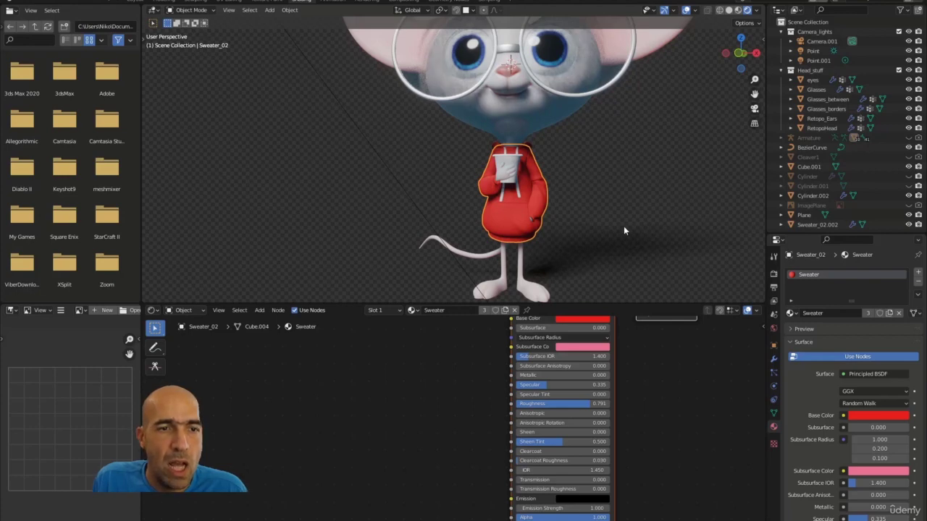
- Refine the sweater's base color to a deep red with a value of 0.604, nudging the hue around pure red
click(871, 416)
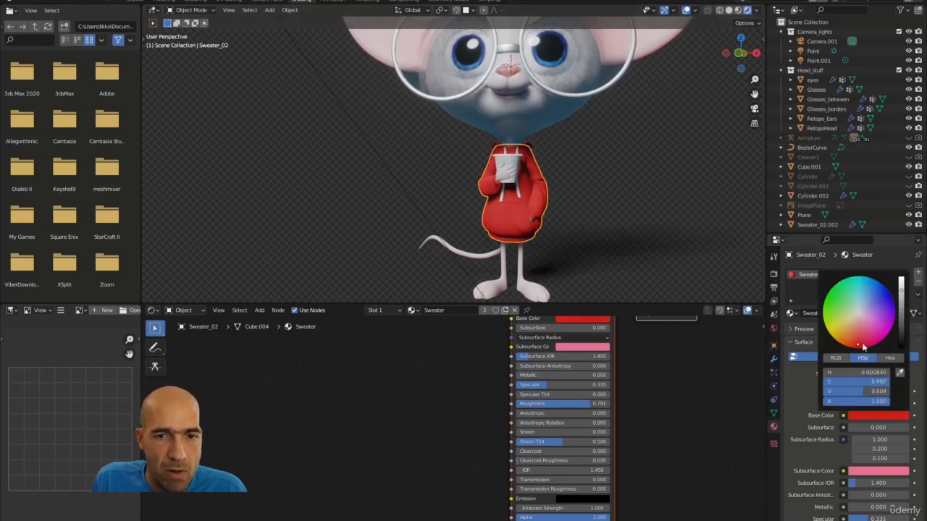
drag(862, 348, 862, 347)
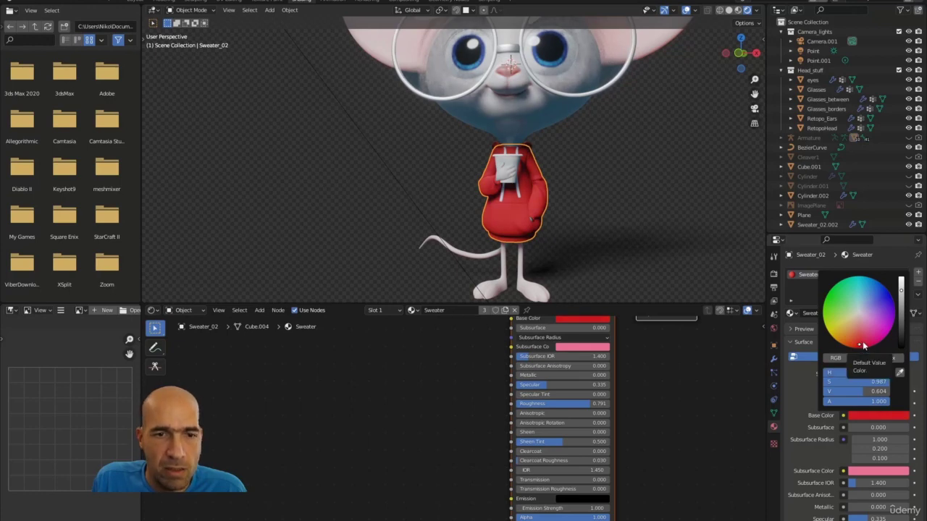
drag(863, 347, 861, 349)
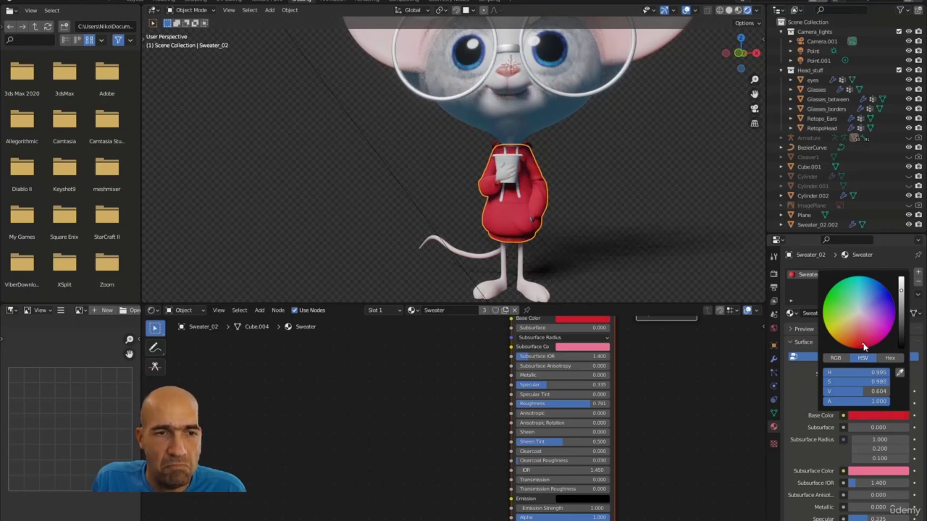
drag(864, 347, 861, 349)
mouse_move(575, 227)
middle_down()
mouse_move(609, 236)
mouse_move(630, 272)
mouse_move(573, 238)
middle_up()
scroll(630, 271, down, 2)
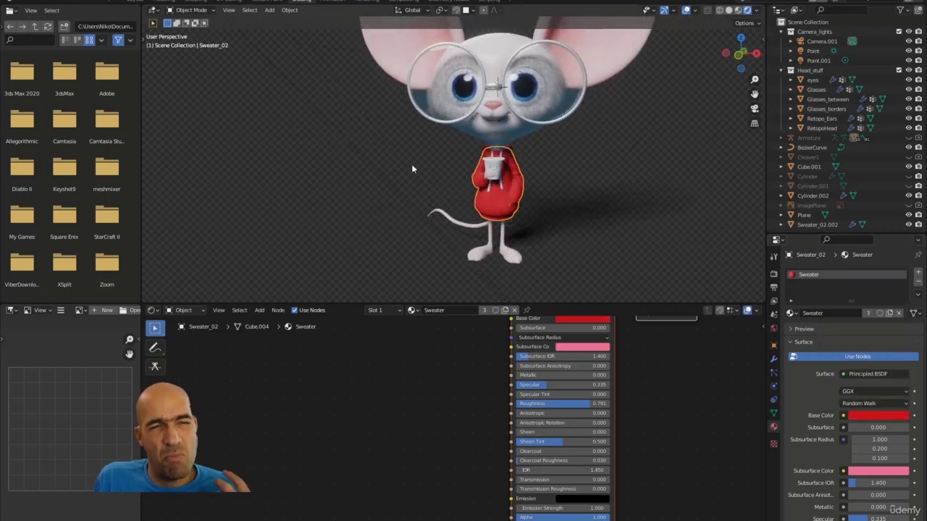
- Select the mouse's body at the hand and set the Body material's subsurface to 0.039
scroll(497, 168, up, 5)
scroll(553, 185, up, 4)
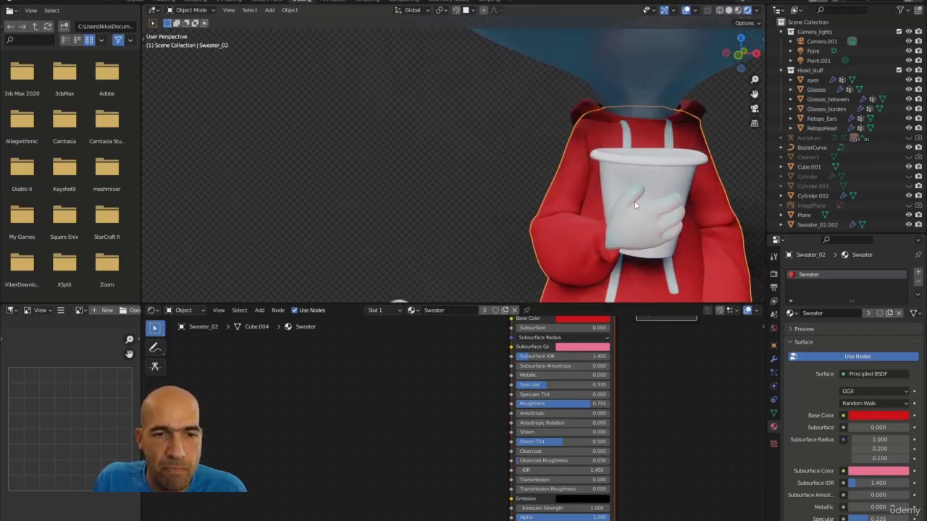
middle_drag(560, 186, 602, 212)
click(601, 211)
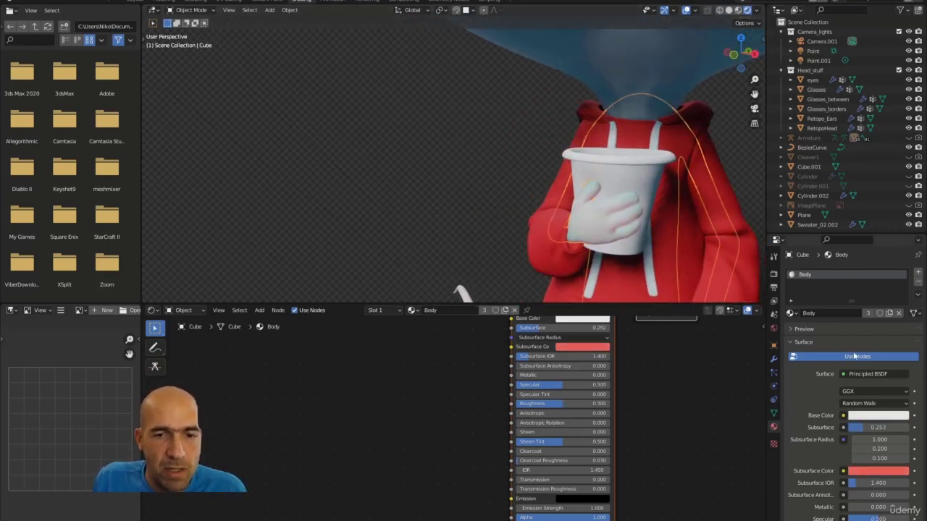
drag(862, 428, 849, 428)
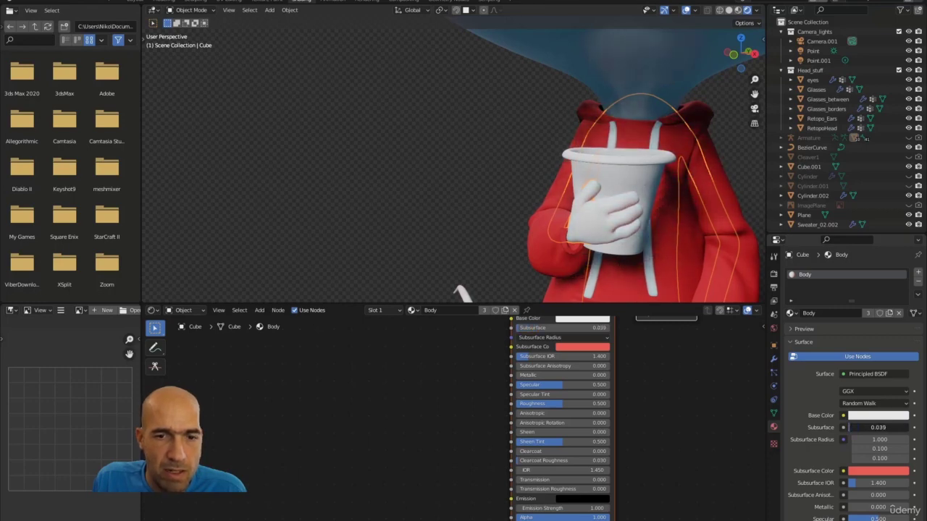
scroll(654, 236, down, 7)
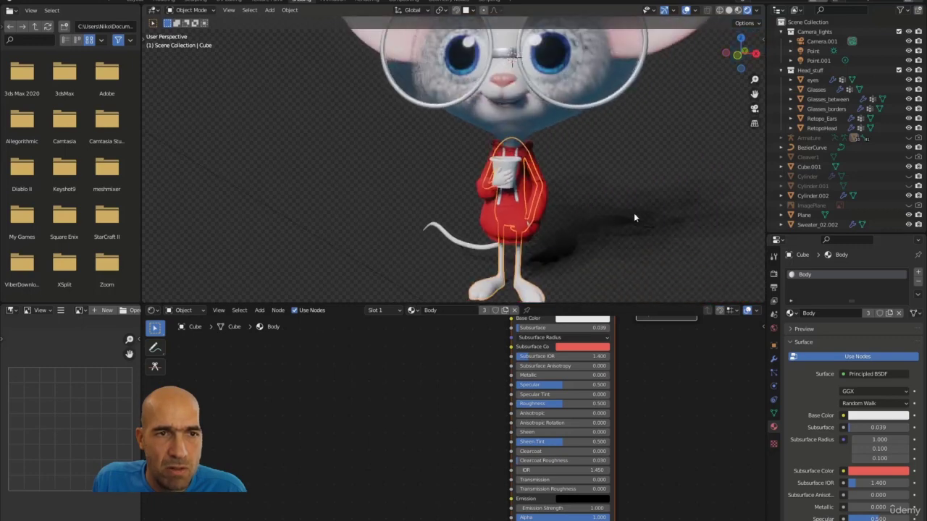
- Select the ears and set their material's subsurface to 0.142
scroll(634, 213, down, 5)
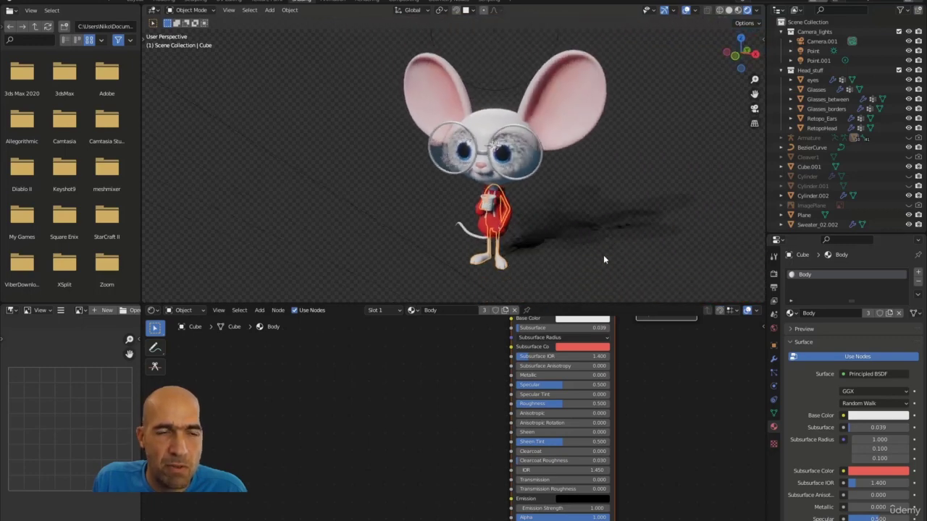
click(582, 128)
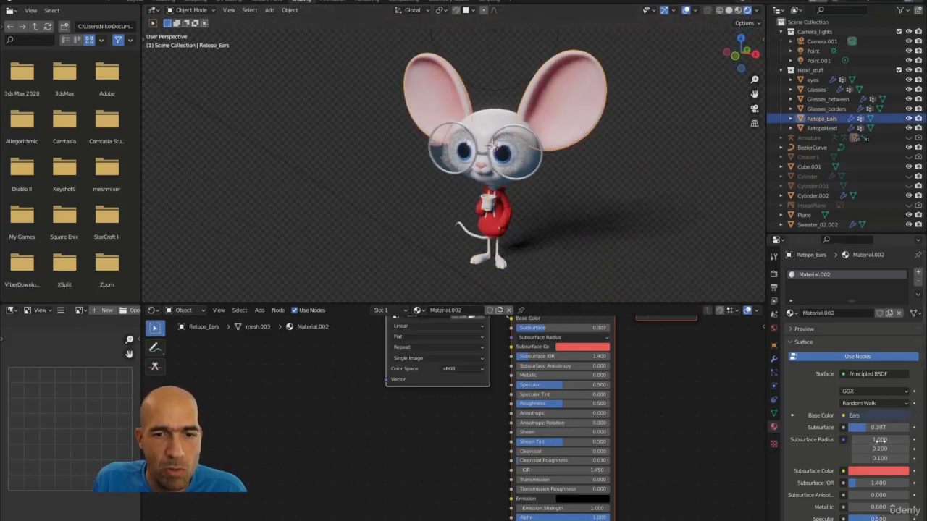
drag(867, 432, 853, 432)
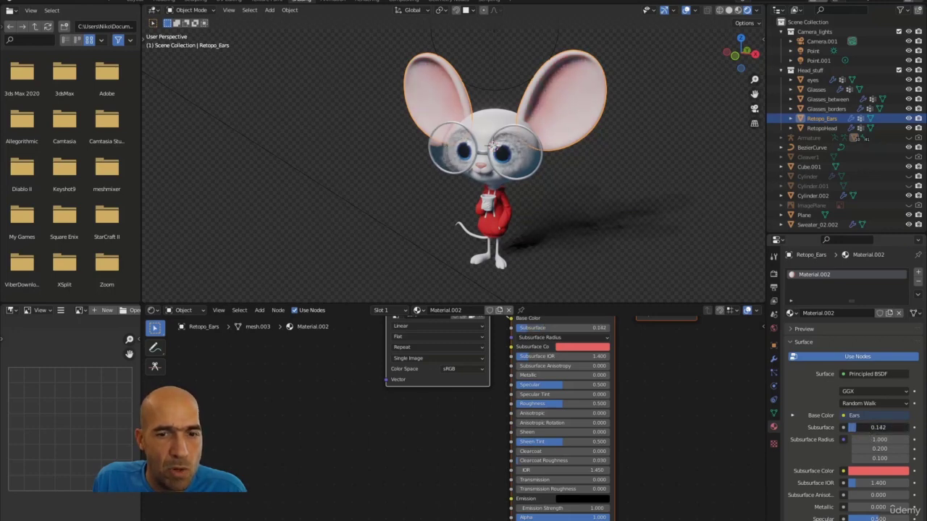
middle_drag(637, 276, 601, 191)
- Select the mouse's head and show the settings of its first material slot
click(507, 126)
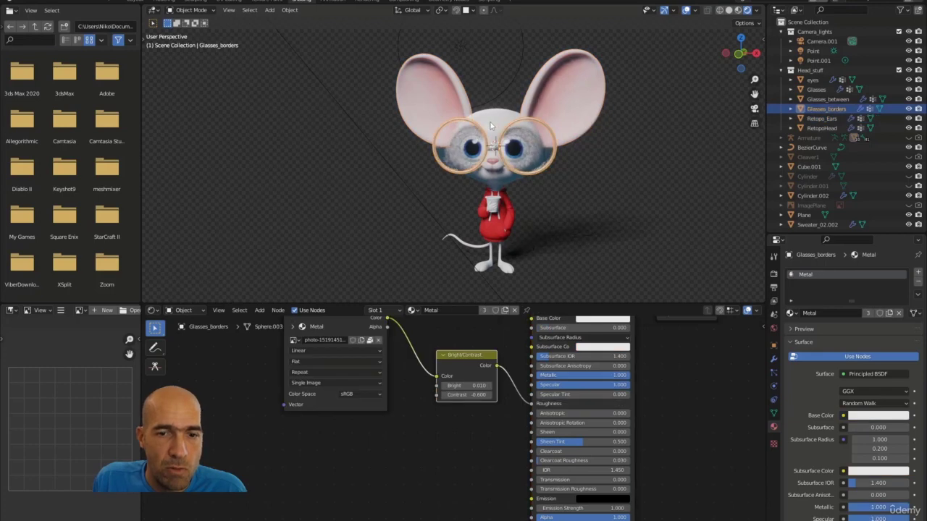
click(491, 127)
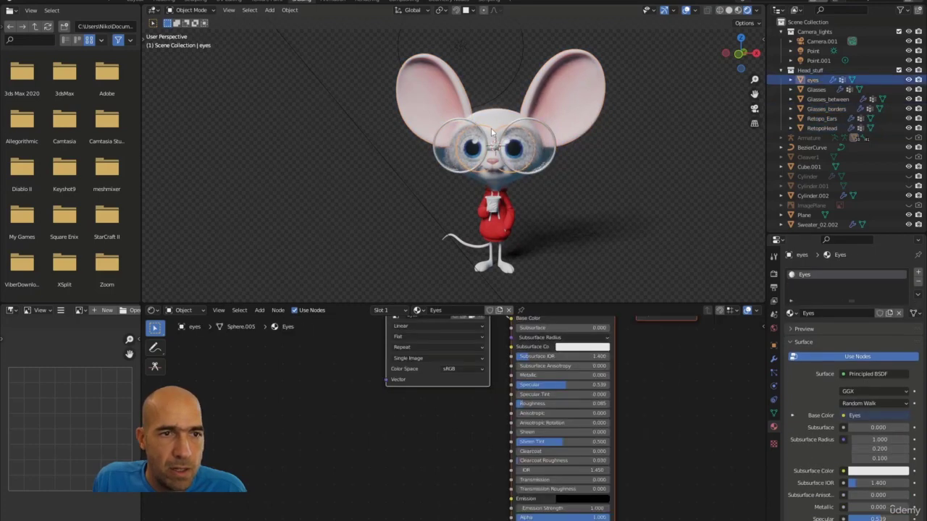
click(490, 126)
click(809, 275)
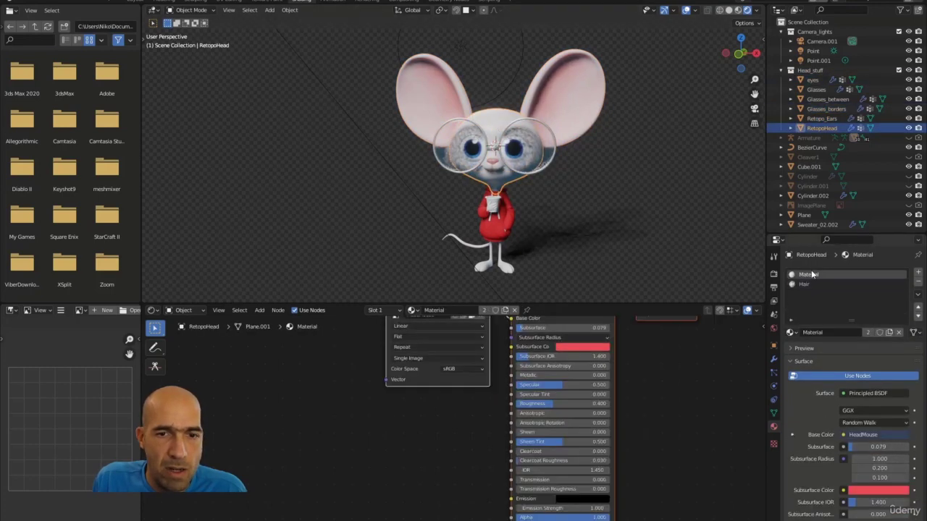
- Inspect the hand, cup and sweater from close up and render the image
scroll(565, 199, up, 5)
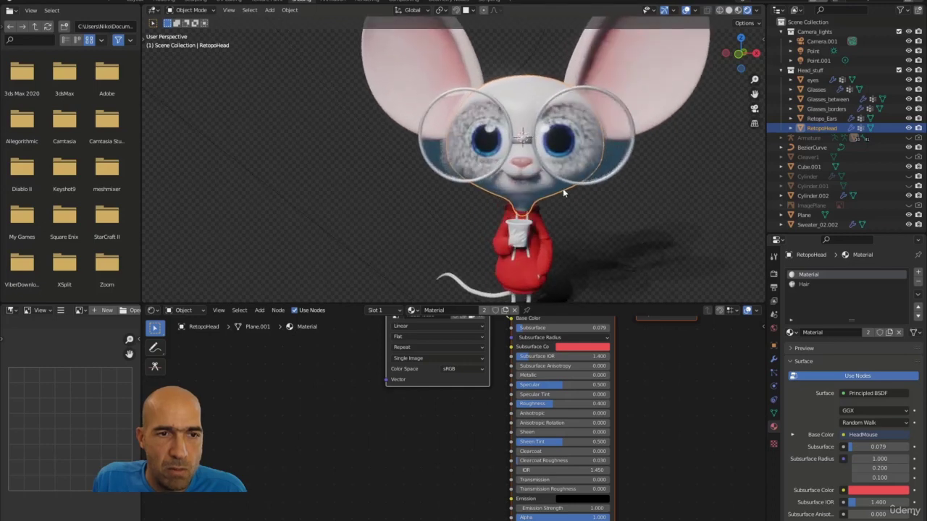
middle_drag(610, 244, 517, 182)
scroll(571, 221, up, 2)
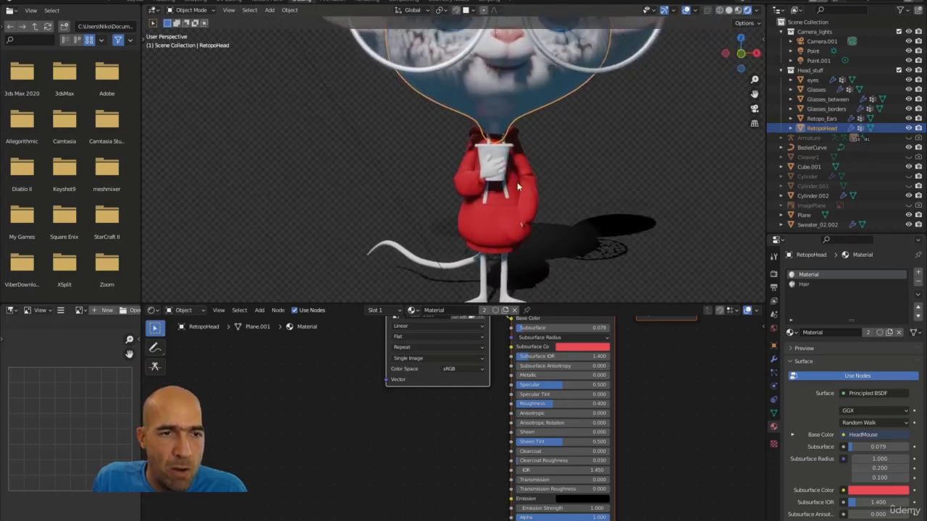
scroll(490, 111, up, 5)
middle_drag(491, 111, 738, 183)
middle_drag(684, 193, 567, 188)
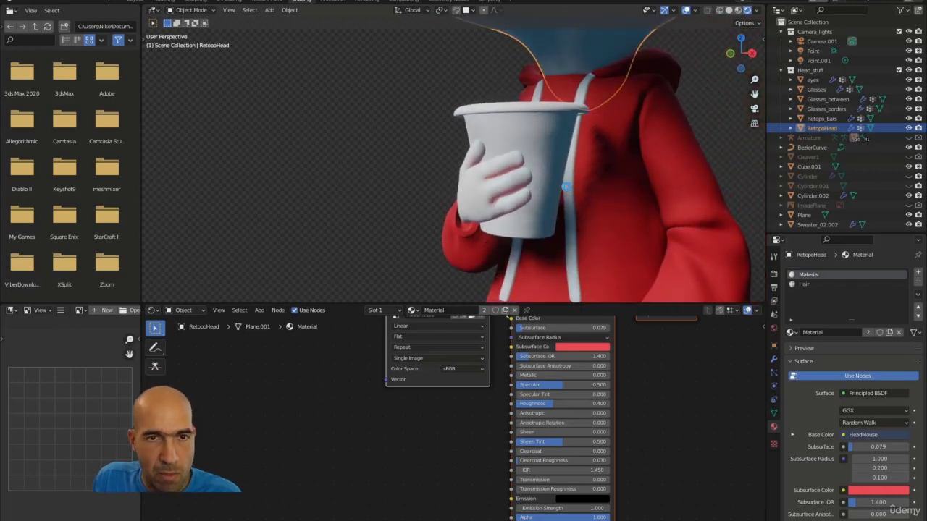
key(F12)
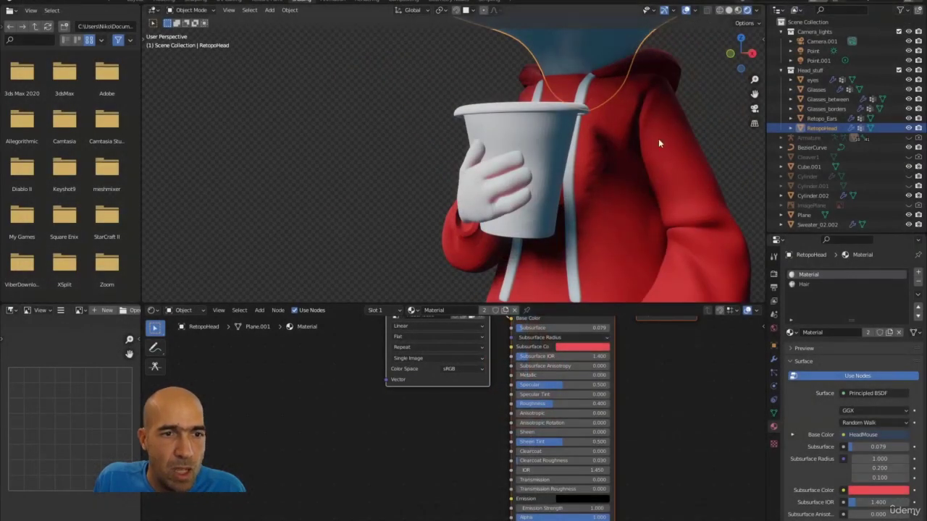
- Assign the existing Material.001 to the cup
click(546, 155)
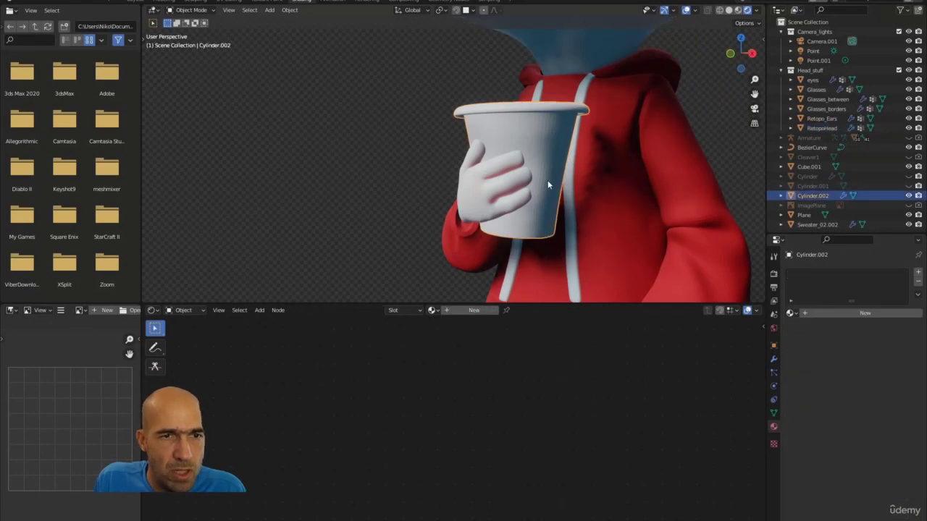
click(791, 313)
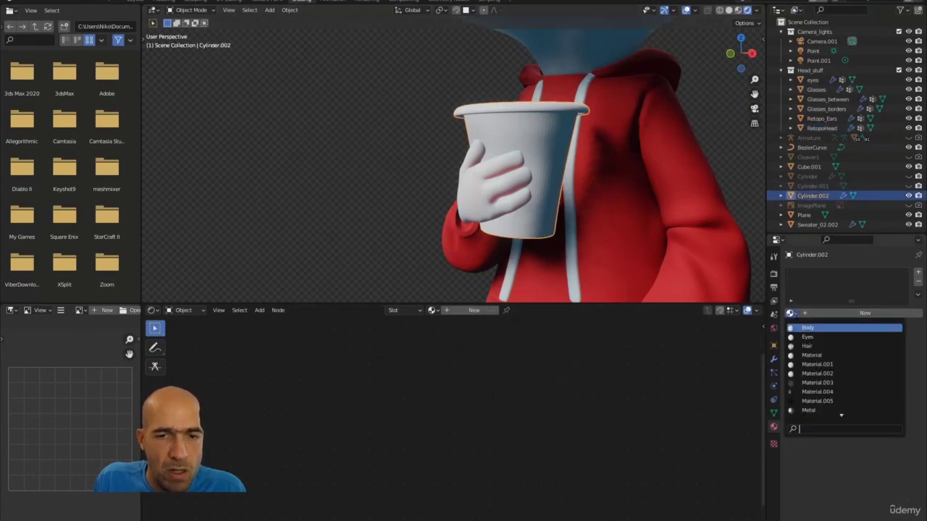
click(808, 359)
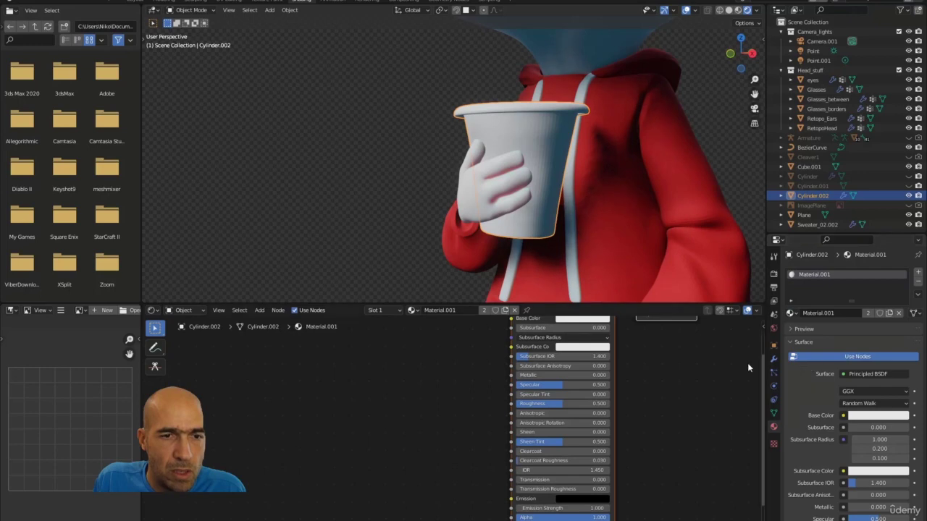
scroll(631, 196, down, 4)
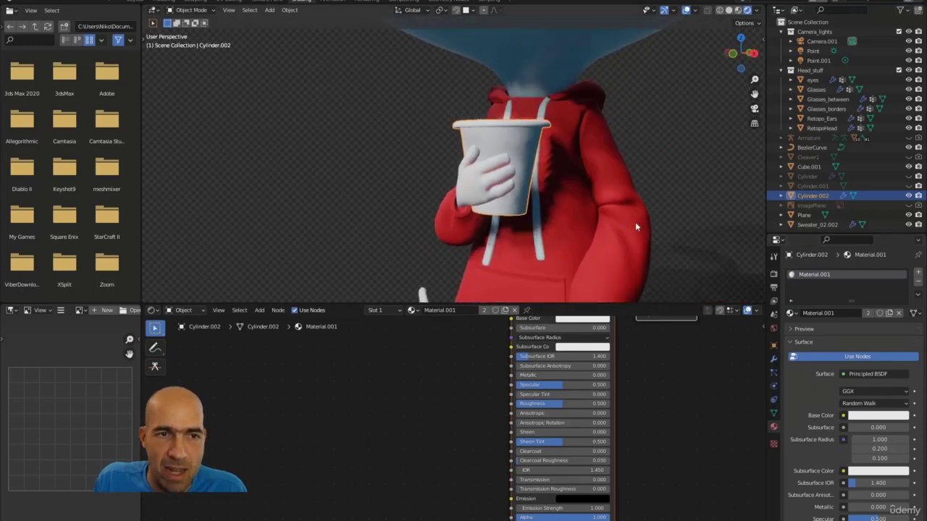
- Set the cup's Subdivision modifier to 4 levels for both viewport and render, and inspect the cup from several sides
click(773, 359)
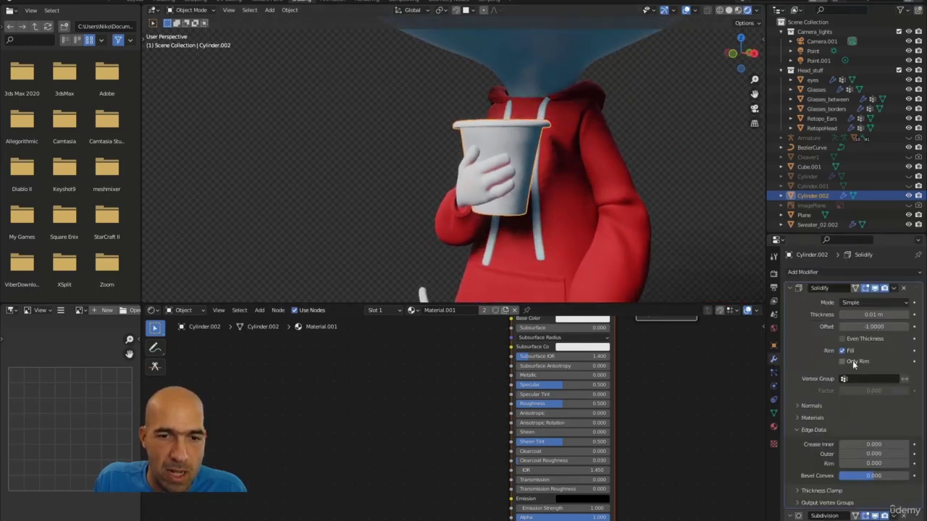
scroll(860, 451, down, 2)
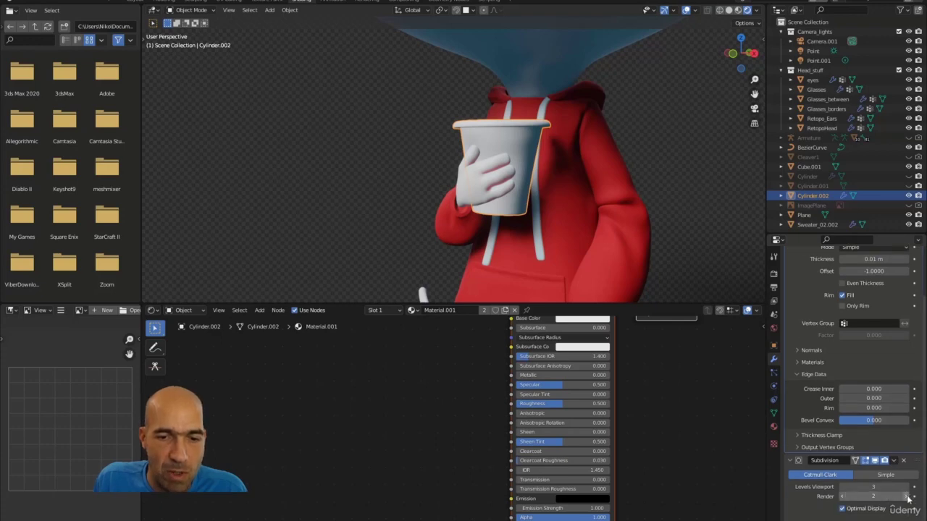
click(906, 487)
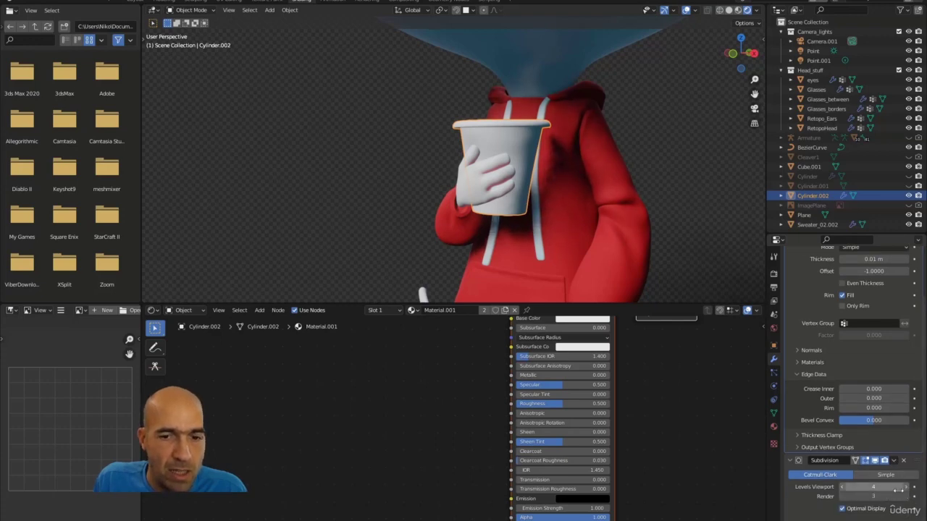
click(906, 497)
middle_drag(539, 158, 568, 166)
scroll(615, 157, up, 4)
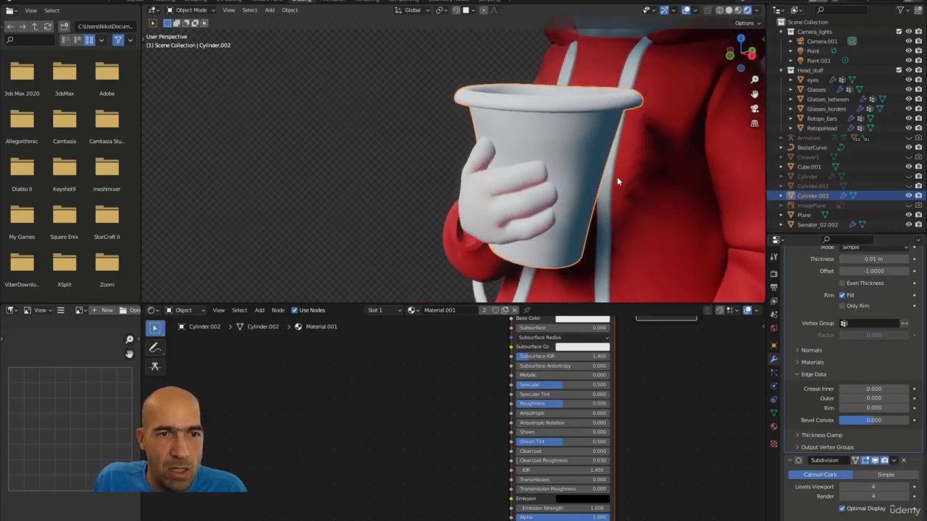
scroll(608, 189, down, 4)
scroll(602, 210, down, 3)
middle_drag(602, 222, 509, 166)
scroll(509, 166, up, 6)
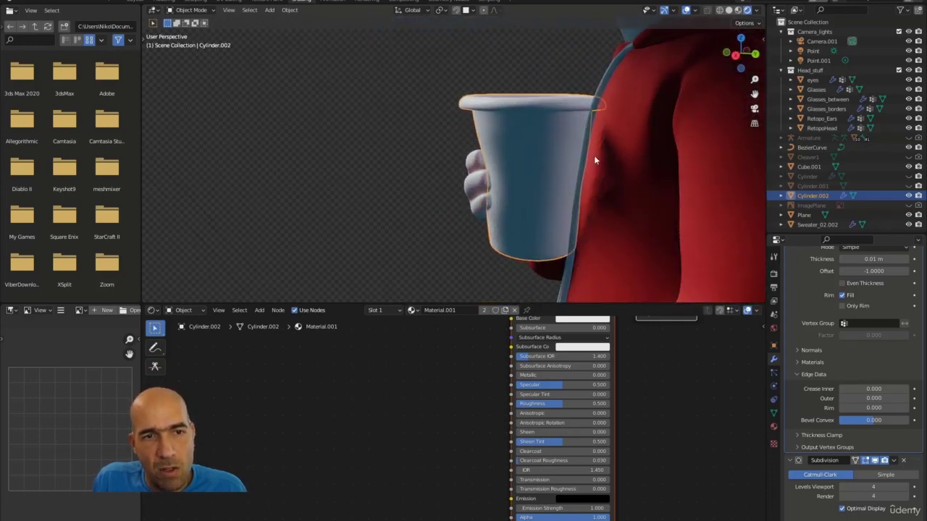
middle_drag(594, 158, 625, 161)
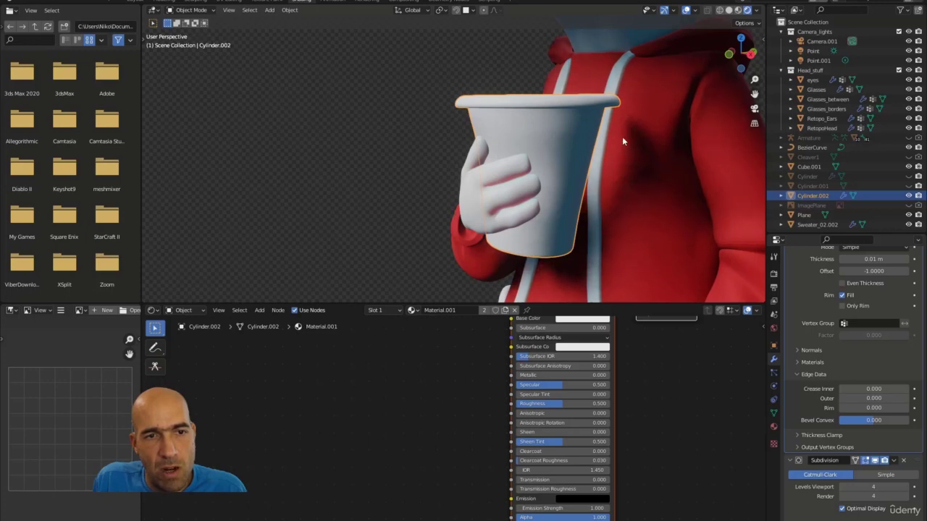
- Select the sun light named Point and reduce its angle to about 0.8° to sharpen the mouse's shadow on the floor
scroll(623, 136, down, 8)
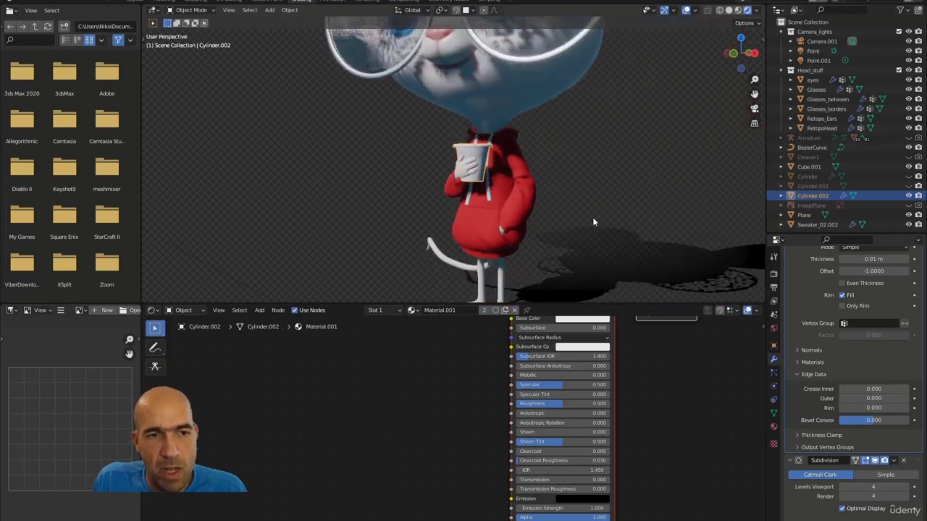
shift+middle_drag(594, 220, 604, 153)
scroll(632, 221, down, 2)
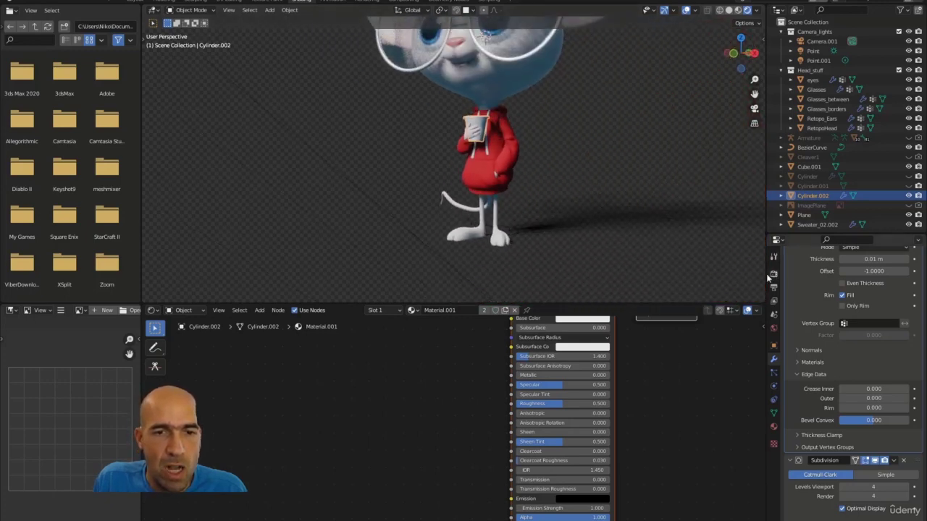
scroll(495, 191, down, 5)
shift+middle_drag(364, 83, 408, 138)
shift+middle_drag(325, 83, 344, 130)
shift+middle_drag(272, 64, 280, 86)
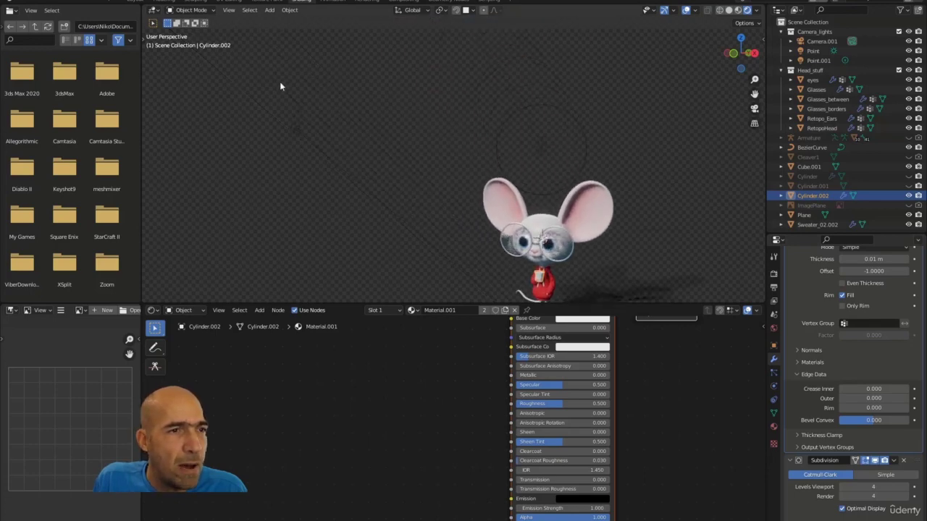
click(296, 129)
shift+middle_drag(569, 204, 555, 157)
scroll(617, 208, up, 7)
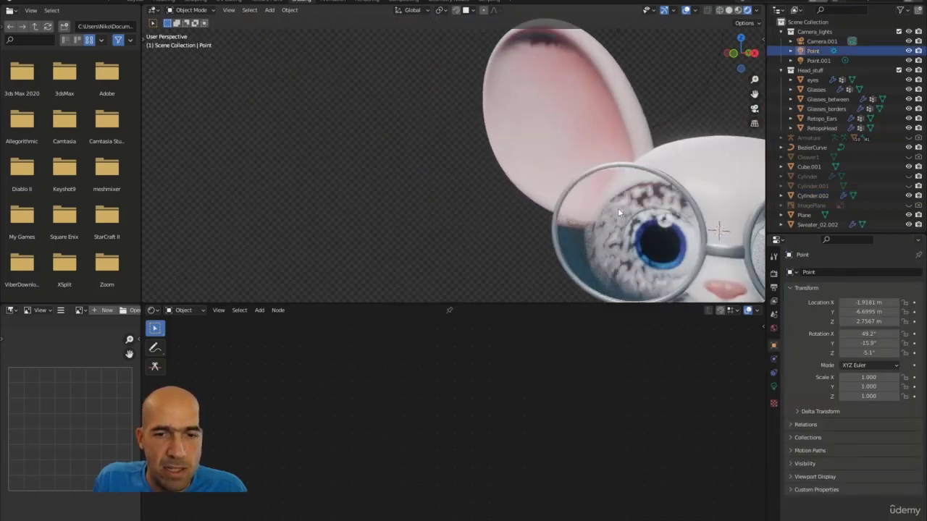
shift+middle_drag(651, 248, 557, 126)
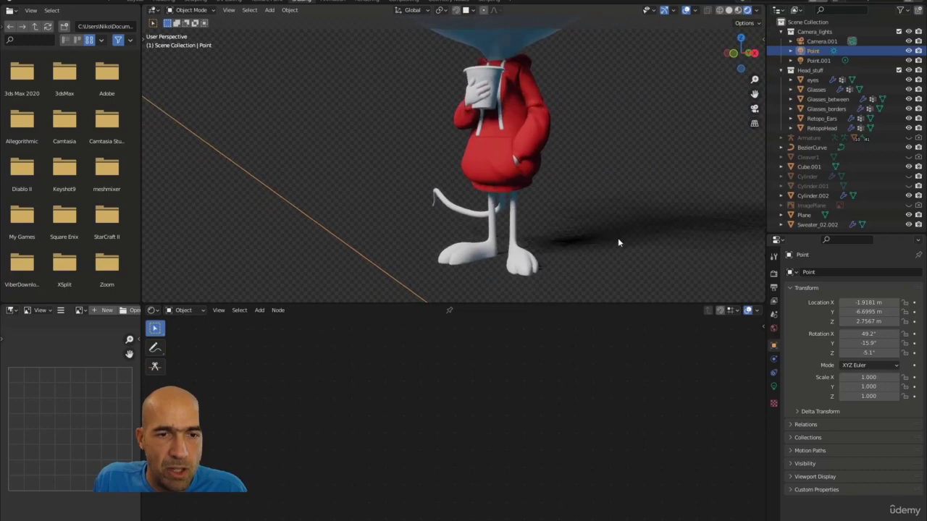
click(773, 387)
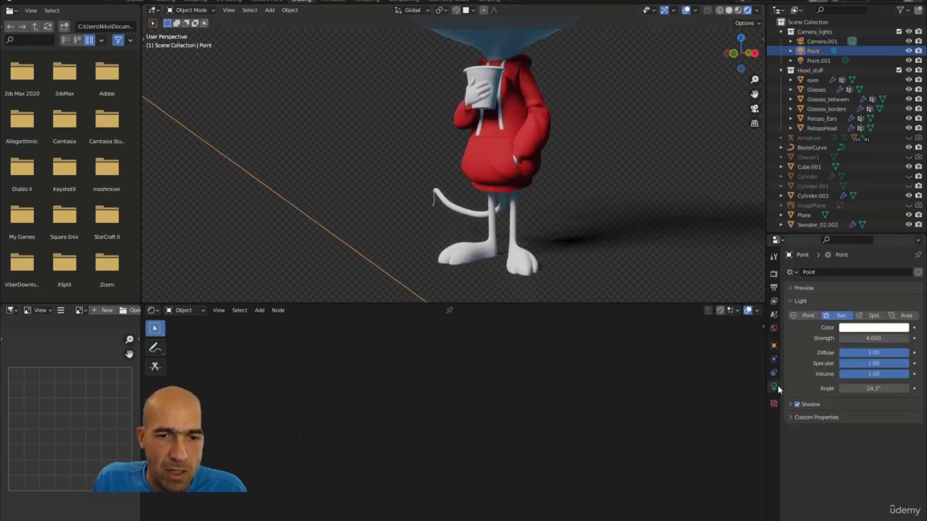
drag(874, 388, 847, 389)
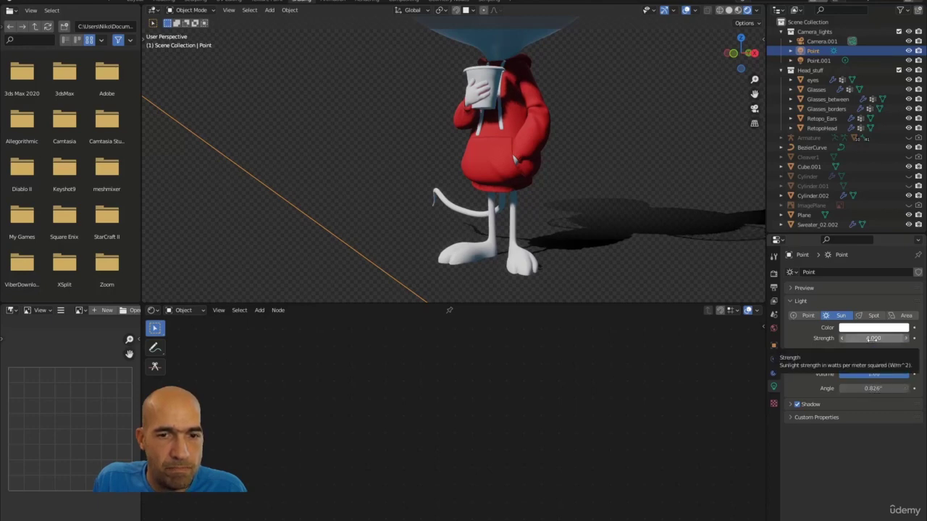
- Try the Point light as a point light, and as an area light with 500 W of power
click(808, 316)
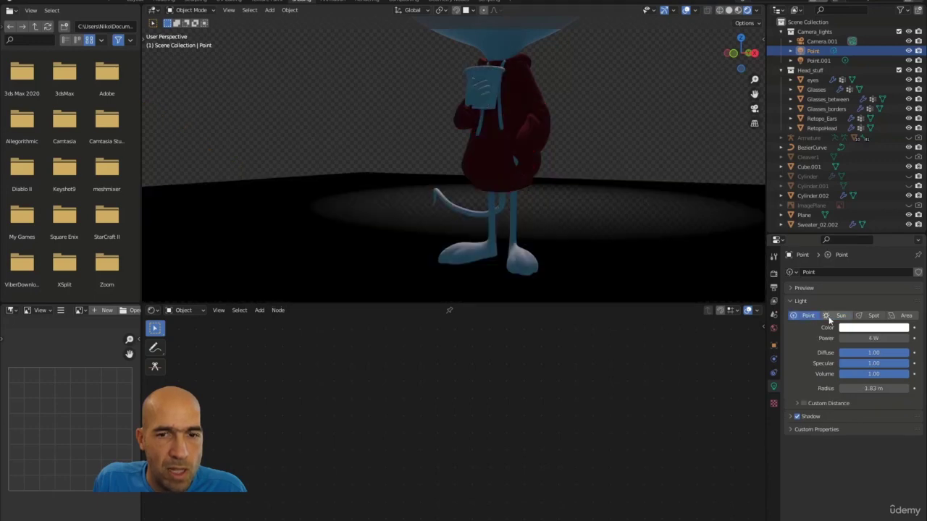
click(906, 315)
double_click(873, 338)
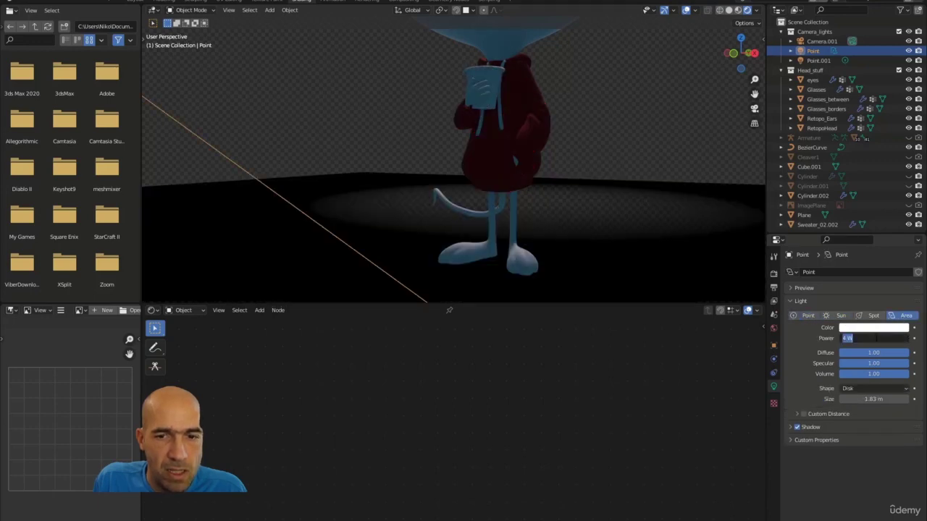
text(50)
key(Return)
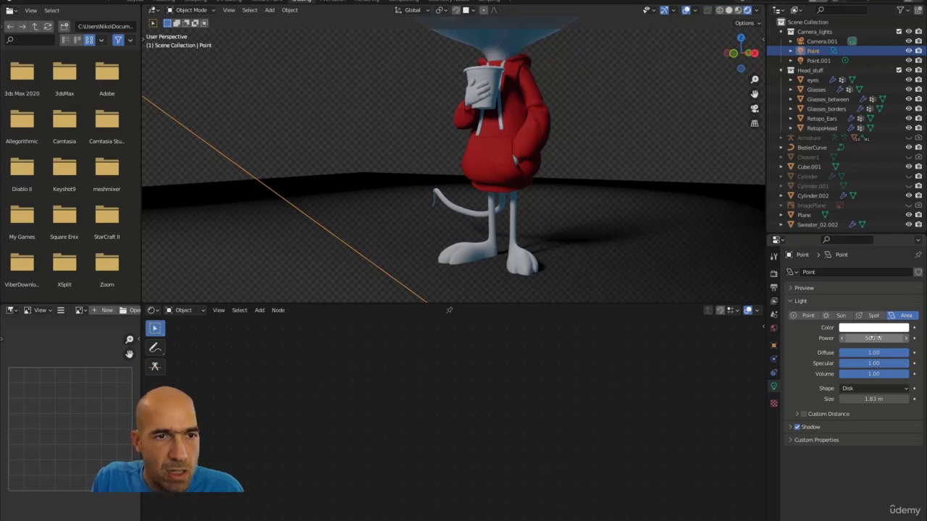
- Apply the cup's Solidify and Subdivision modifiers and inspect the cup from below and from the side
middle_drag(651, 164, 516, 179)
click(515, 163)
scroll(555, 174, up, 5)
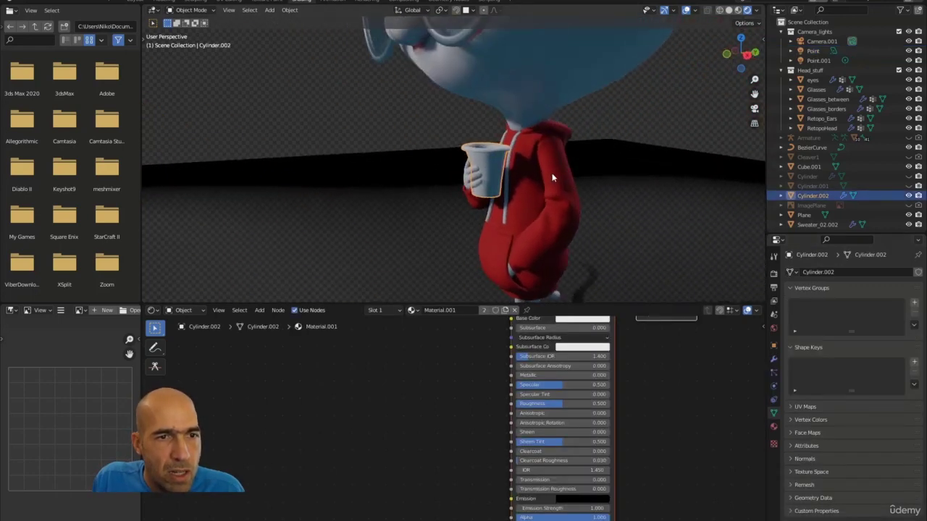
shift+middle_drag(580, 168, 564, 173)
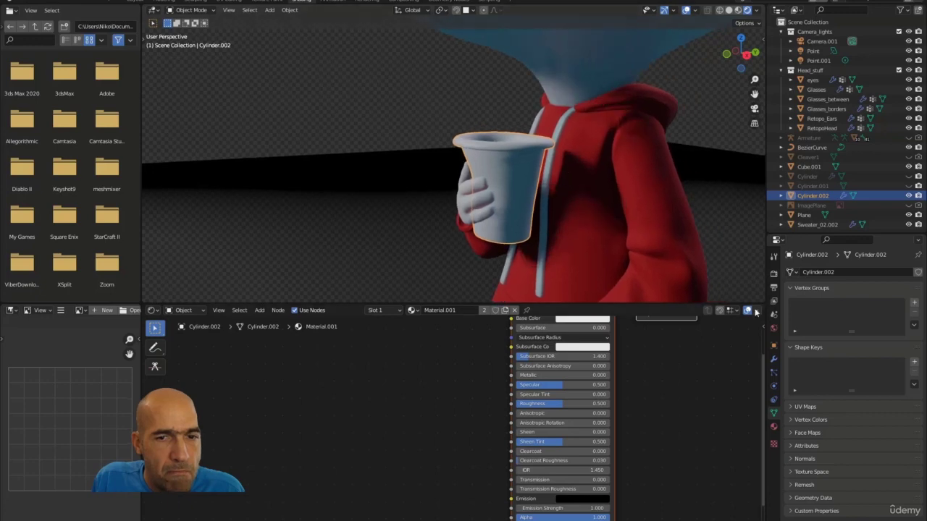
click(774, 359)
click(893, 288)
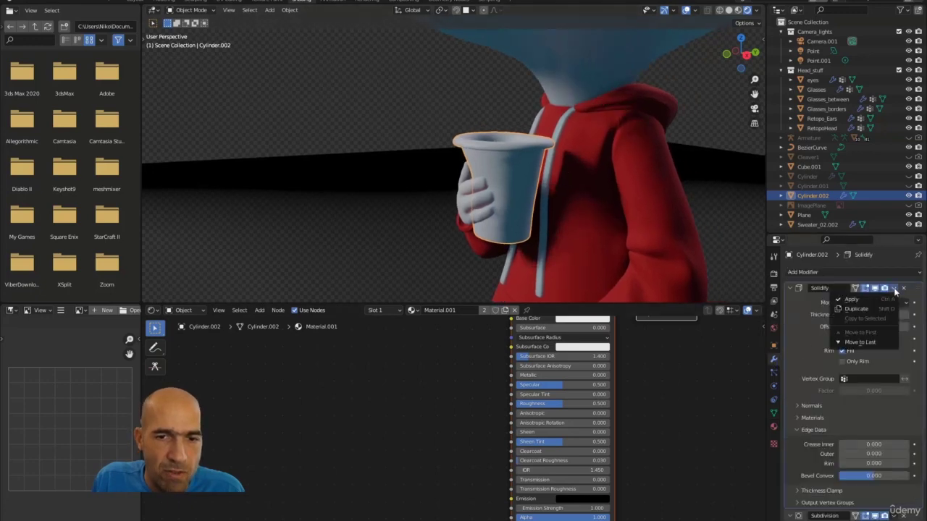
click(865, 297)
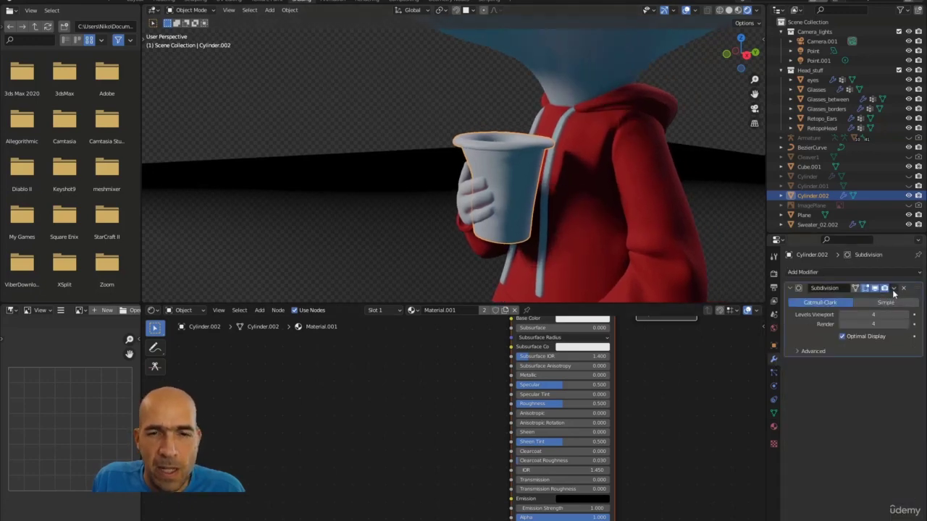
click(893, 289)
click(871, 296)
middle_drag(600, 190, 609, 126)
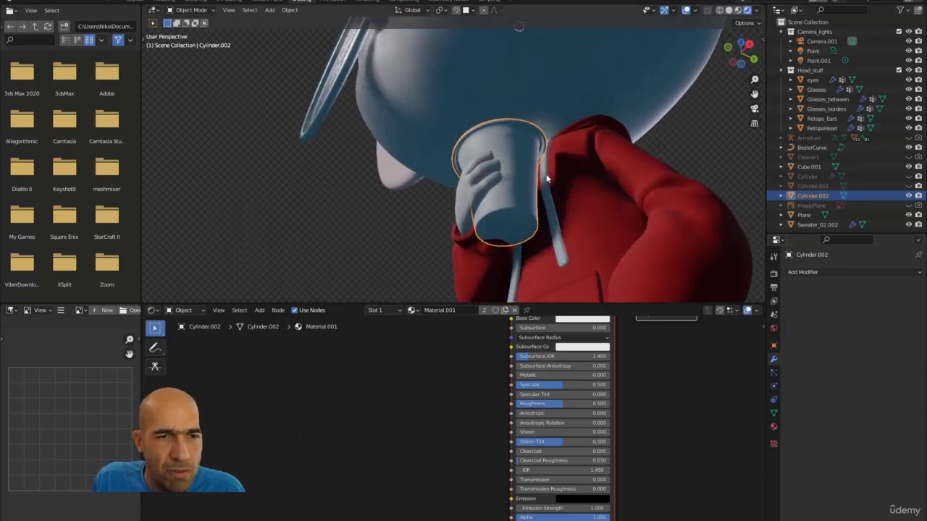
middle_drag(546, 177, 587, 198)
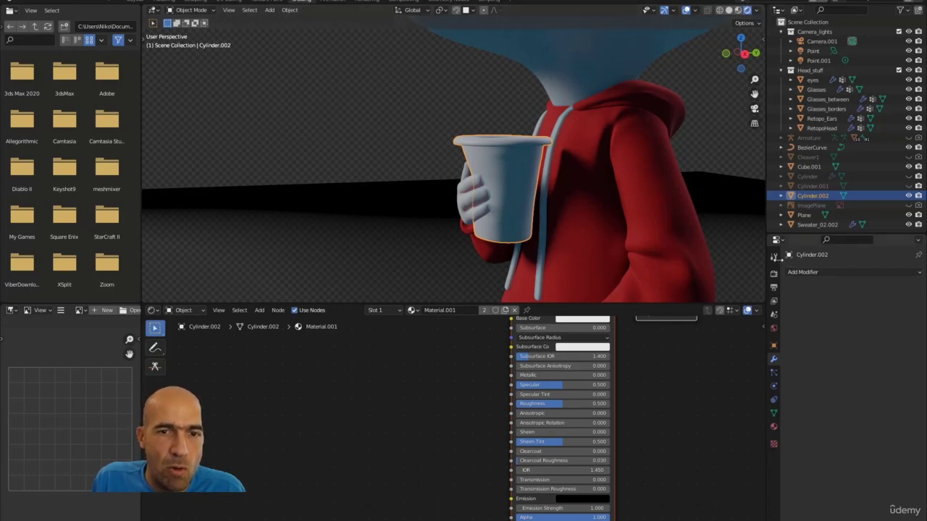
- Show the render settings and view the whole mouse and its shadow on the floor
click(774, 275)
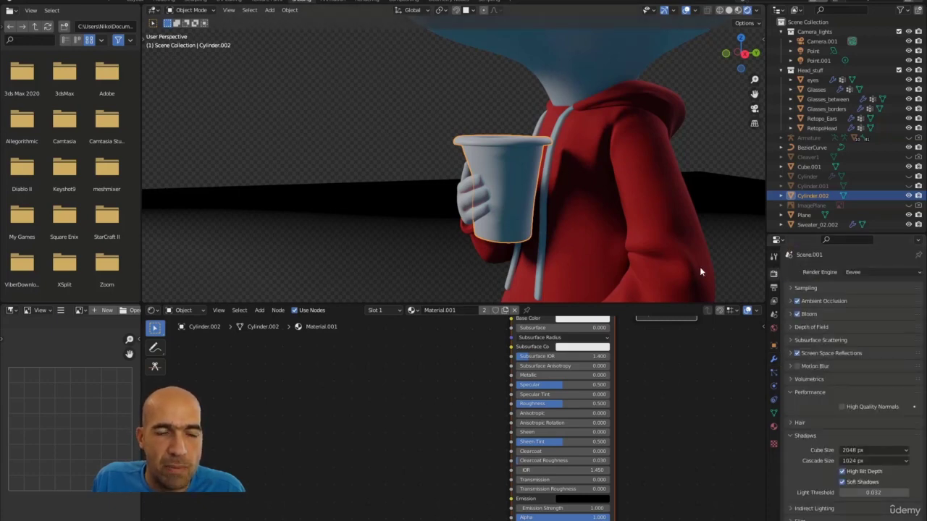
scroll(646, 176, down, 5)
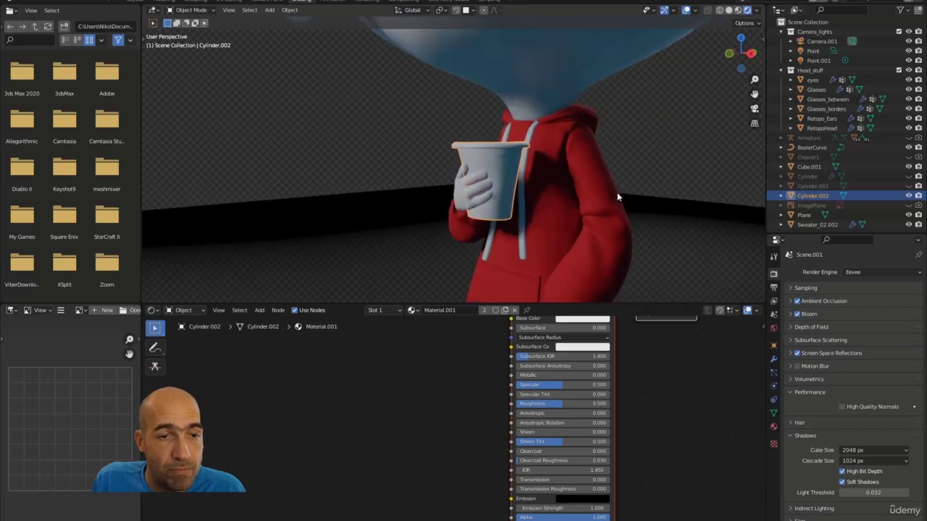
middle_drag(613, 221, 652, 219)
scroll(551, 190, down, 4)
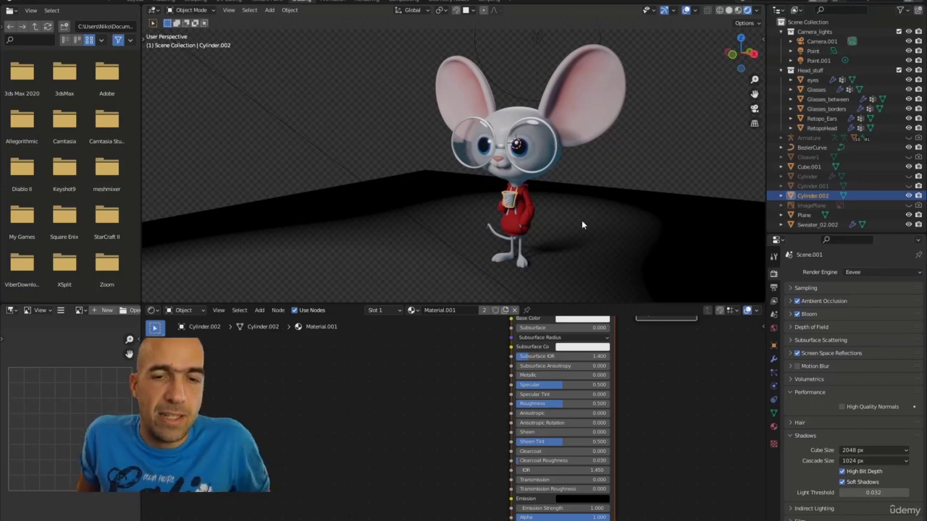
scroll(582, 222, down, 5)
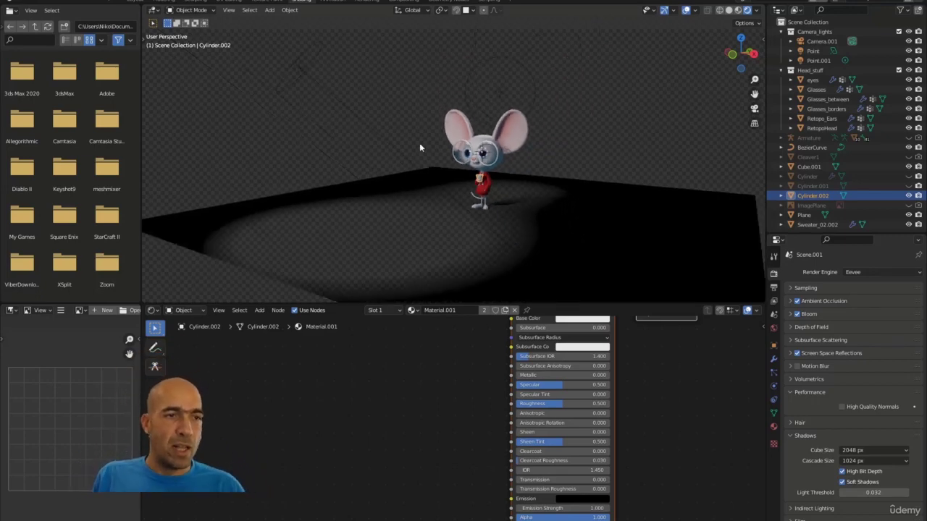
- Change the area light back to a sun with a strength of 5 and an angle of 14.3°
click(301, 69)
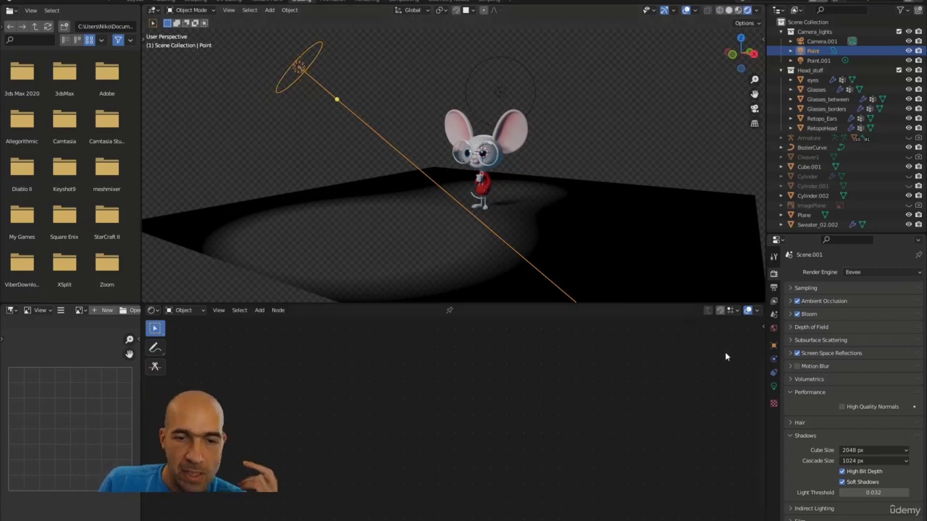
click(773, 386)
click(841, 315)
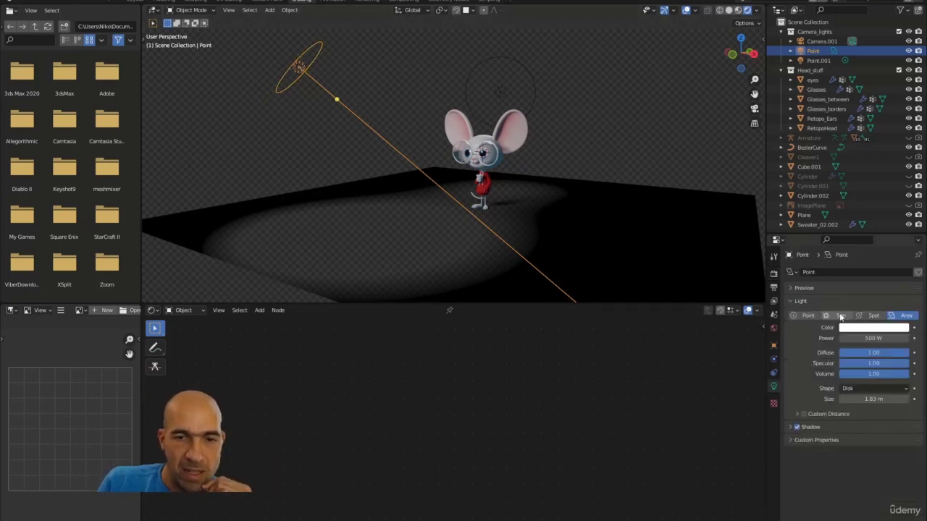
click(865, 338)
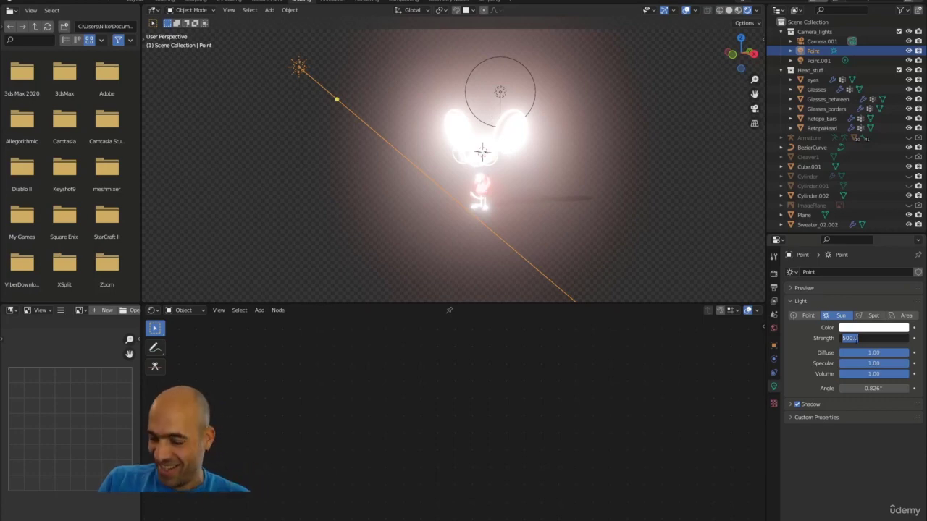
text(5)
key(Return)
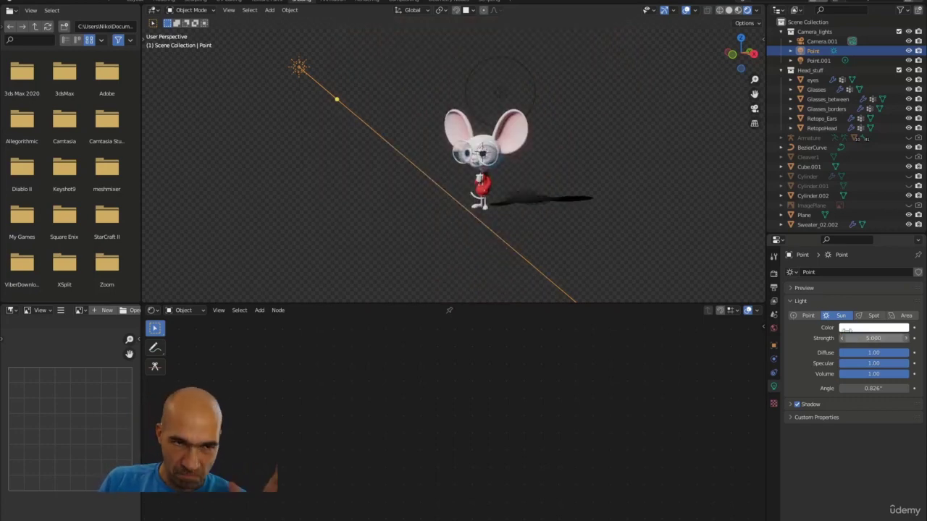
drag(854, 389, 881, 389)
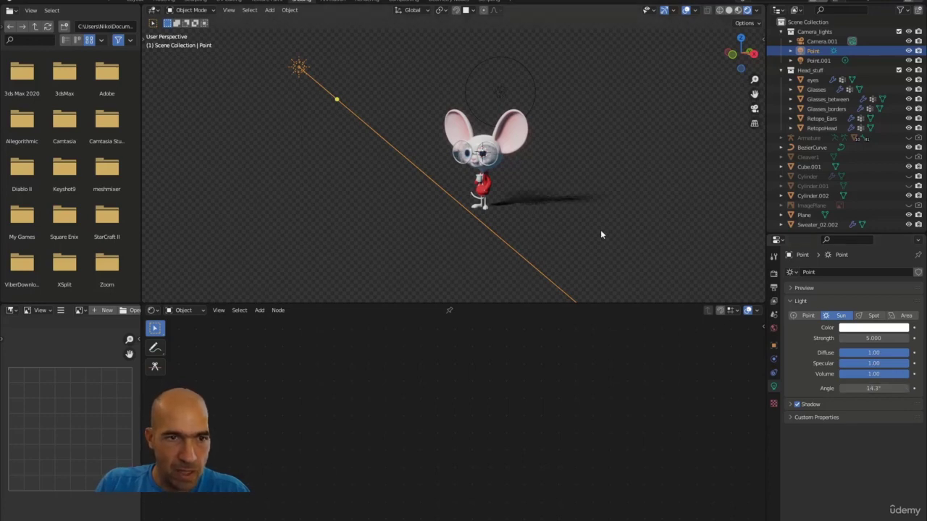
- Turn the sun light's shadow off and on again to compare its effect around the mouse
middle_drag(601, 230, 548, 191)
scroll(548, 191, up, 4)
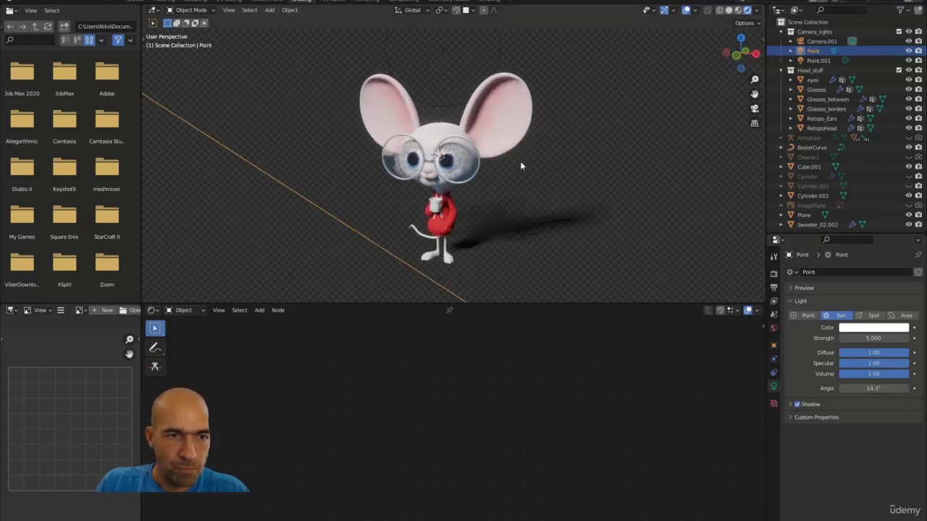
click(796, 405)
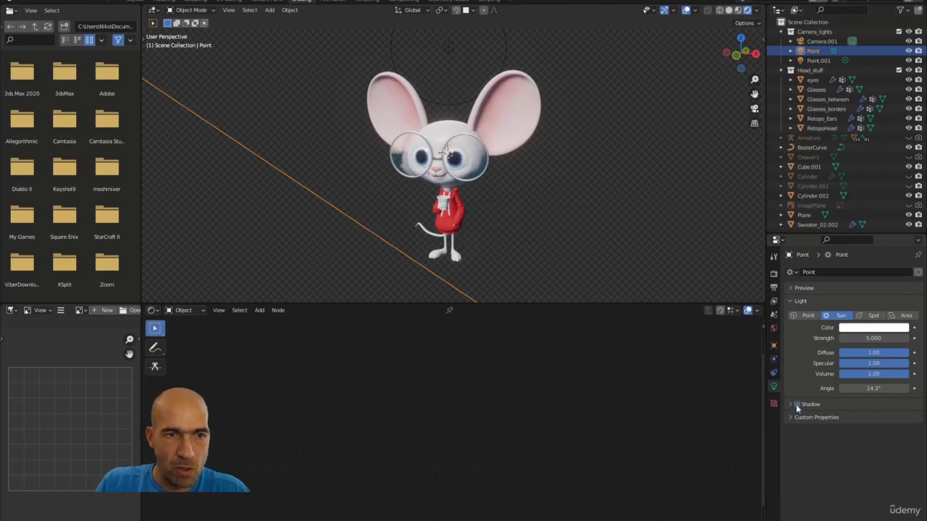
click(797, 404)
middle_drag(680, 279, 578, 204)
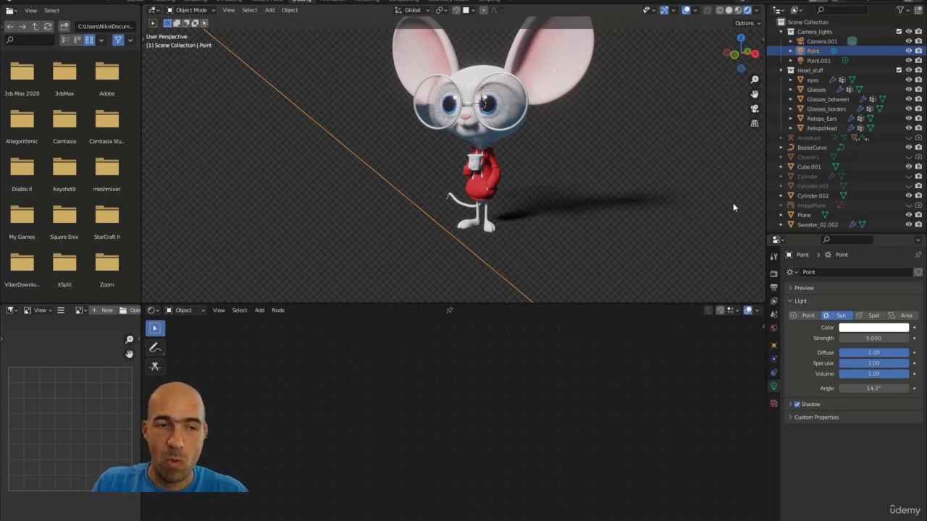
- Make the floor plane the active object to show its material nodes, leaving it deselected
right_click(659, 227)
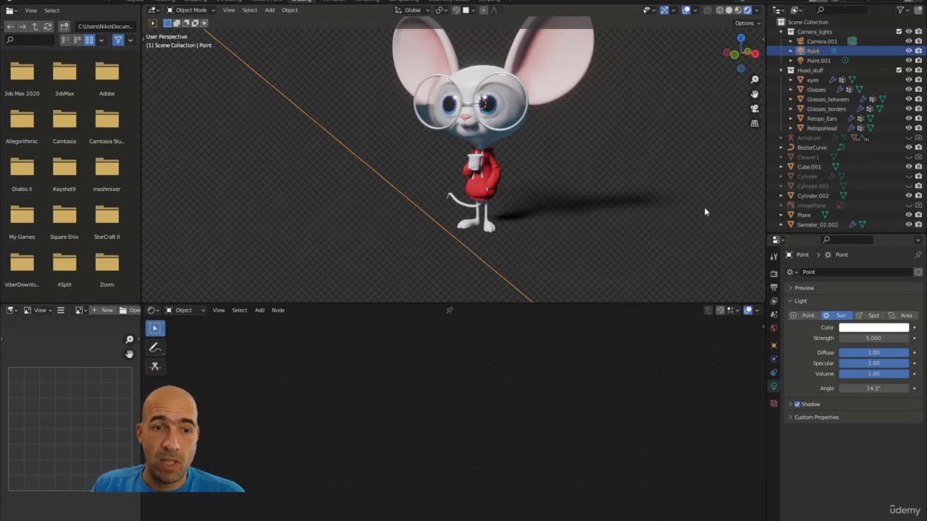
click(707, 210)
click(697, 164)
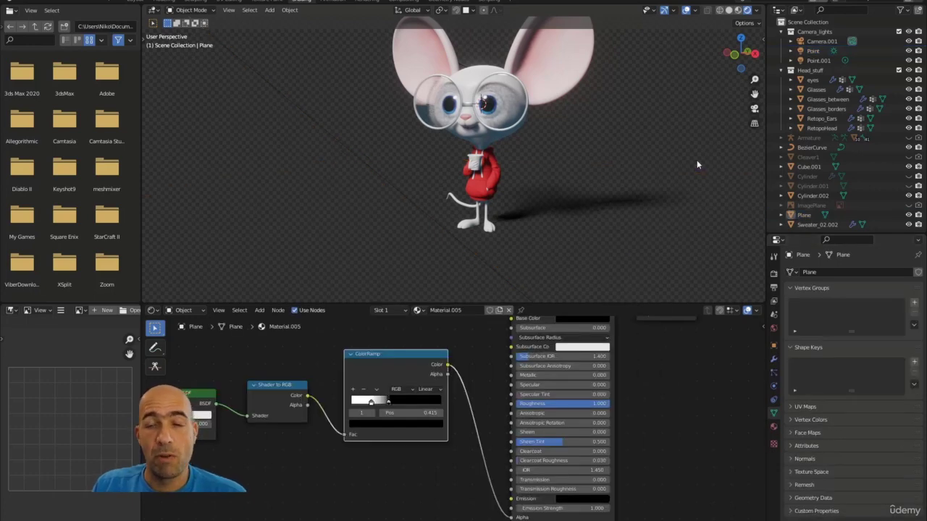